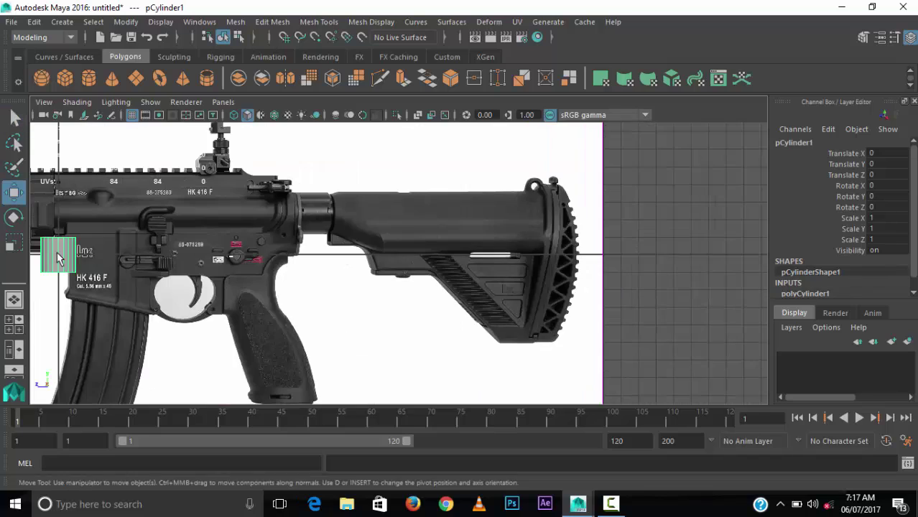
Step: Move the cylinder onto the stock tube, stretch it along the tube, then scale and lower it to fit
{"action": "left_click_drag", "start_coordinate": [58, 257], "coordinate": [486, 283]}
{"action": "left_click_drag", "start_coordinate": [508, 215], "coordinate": [508, 138]}
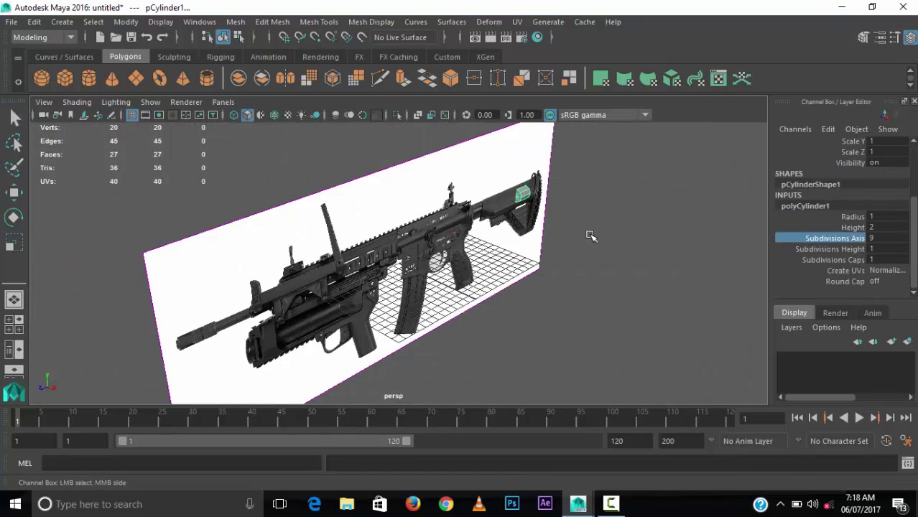
{"action": "left_click", "coordinate": [833, 249]}
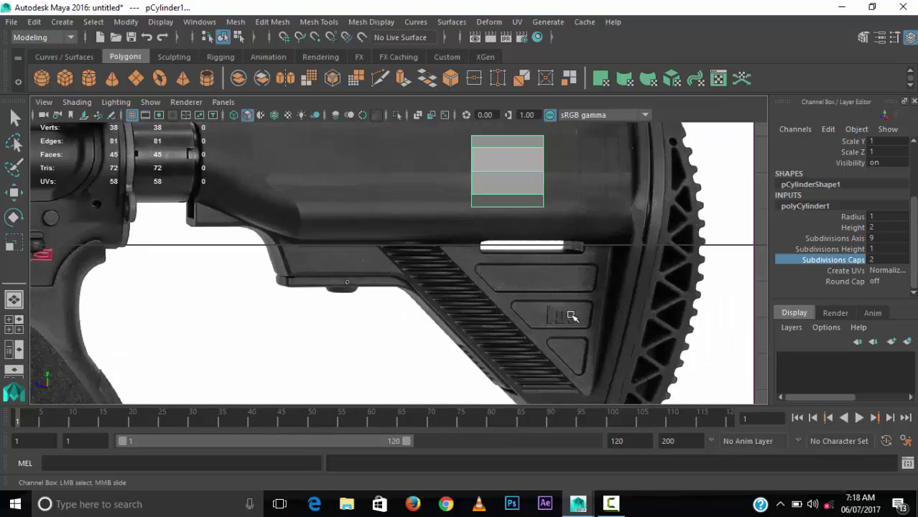
{"action": "left_click_drag", "start_coordinate": [491, 221], "coordinate": [219, 215]}
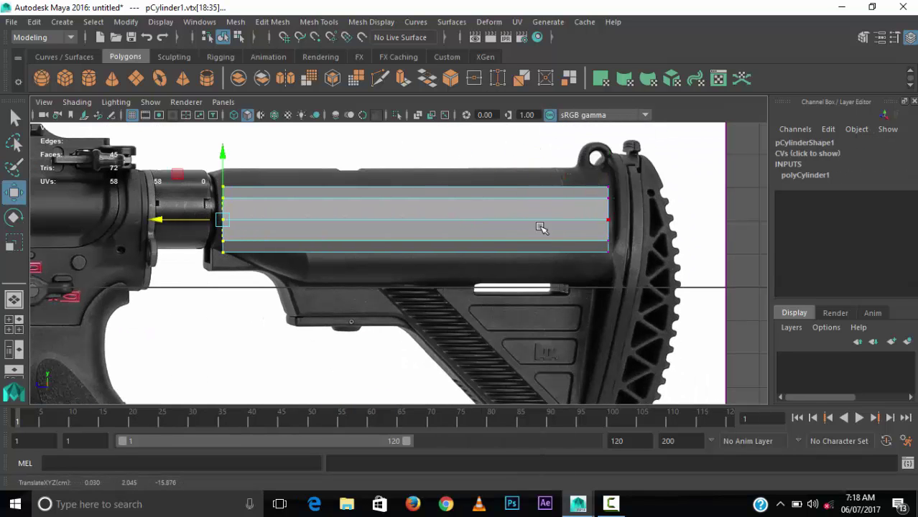
{"action": "key", "text": "F8"}
{"action": "key", "text": "r"}
{"action": "left_click_drag", "start_coordinate": [498, 221], "coordinate": [609, 270]}
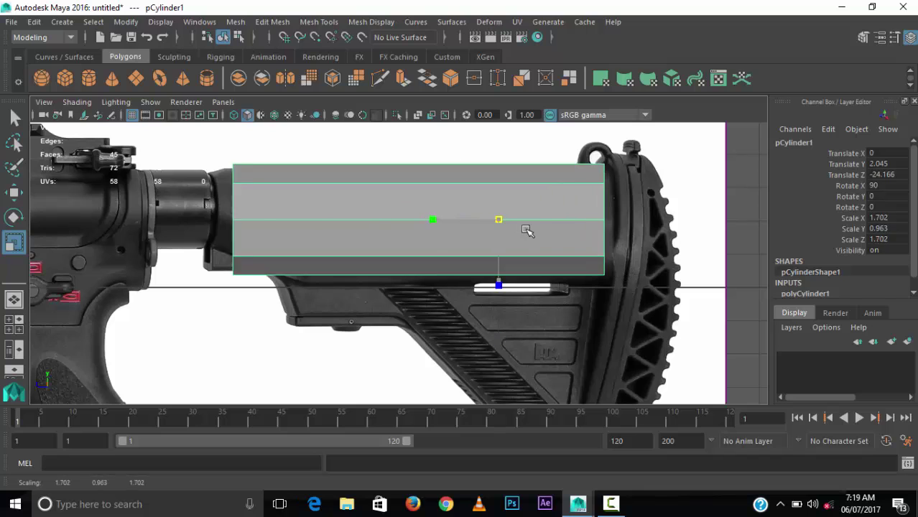
{"action": "key", "text": "w"}
{"action": "left_click_drag", "start_coordinate": [504, 151], "coordinate": [503, 157]}
{"action": "left_click_drag", "start_coordinate": [434, 226], "coordinate": [451, 226]}
Step: Turn on X-ray and insert three edge loops across the cylinder on the stock
{"action": "key", "text": "alt+x"}
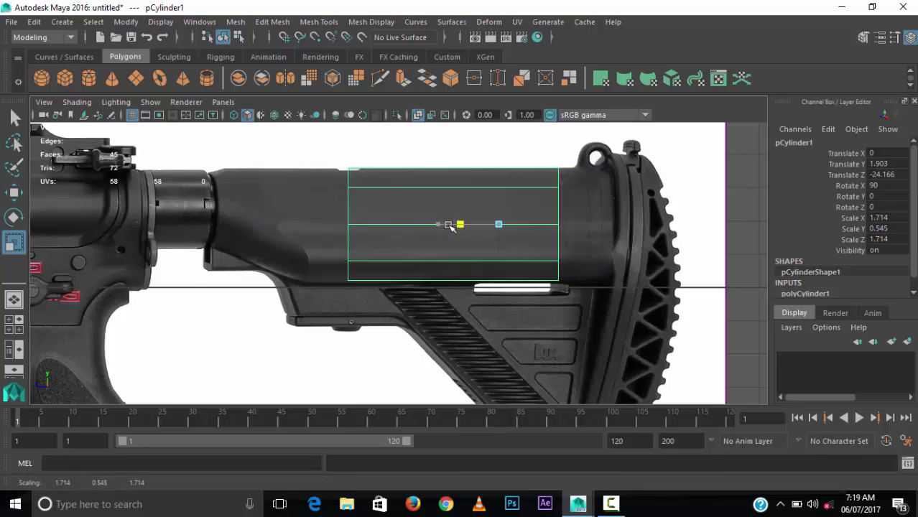
{"action": "key", "text": "F8"}
{"action": "key", "text": "F8"}
{"action": "key", "text": "w"}
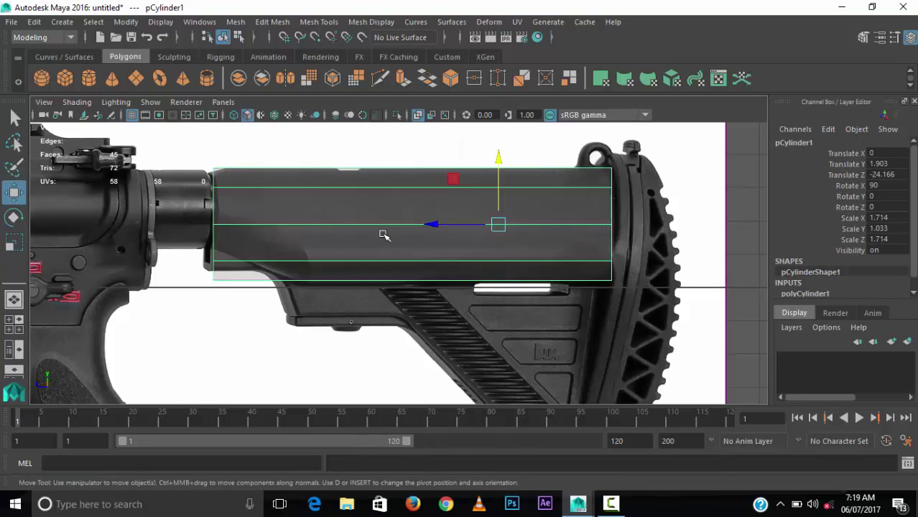
{"action": "key", "text": "F8"}
{"action": "left_click", "coordinate": [213, 280]}
{"action": "key", "text": "F8"}
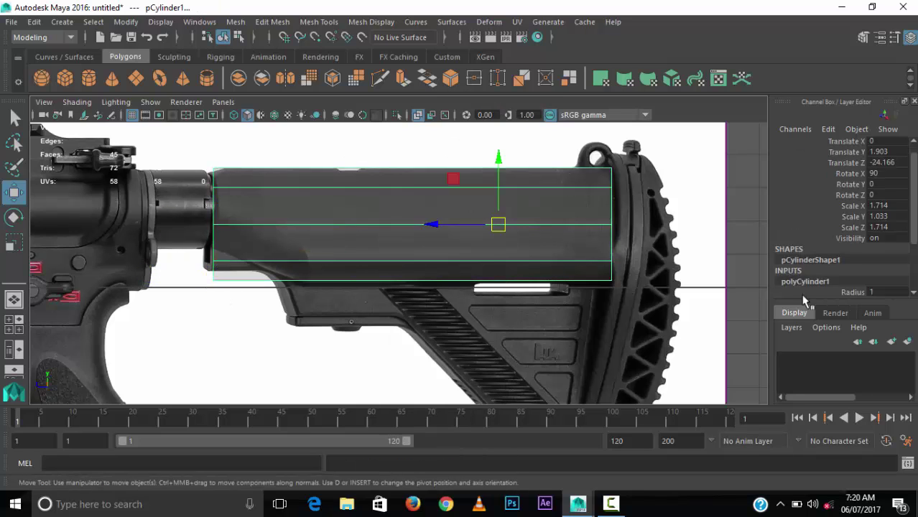
{"action": "right_click_drag", "start_coordinate": [353, 216], "coordinate": [271, 186], "text": "shift"}
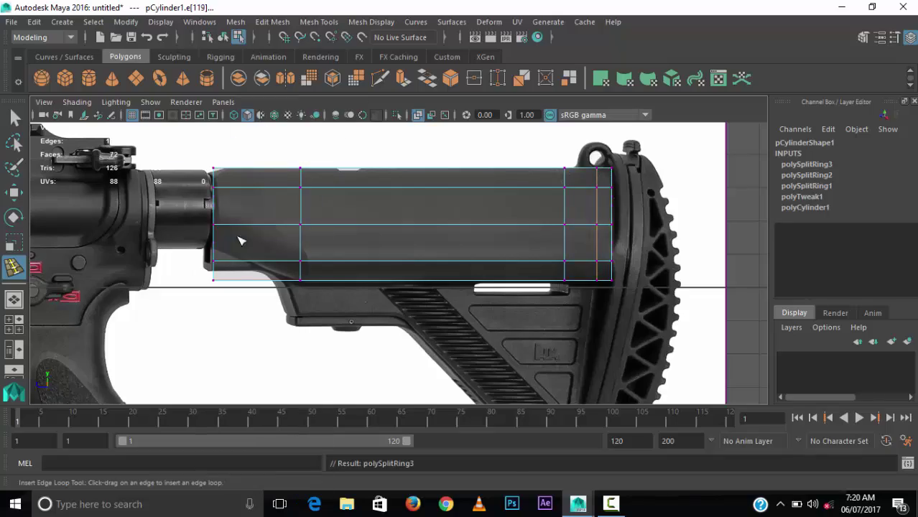
{"action": "key", "text": "space"}
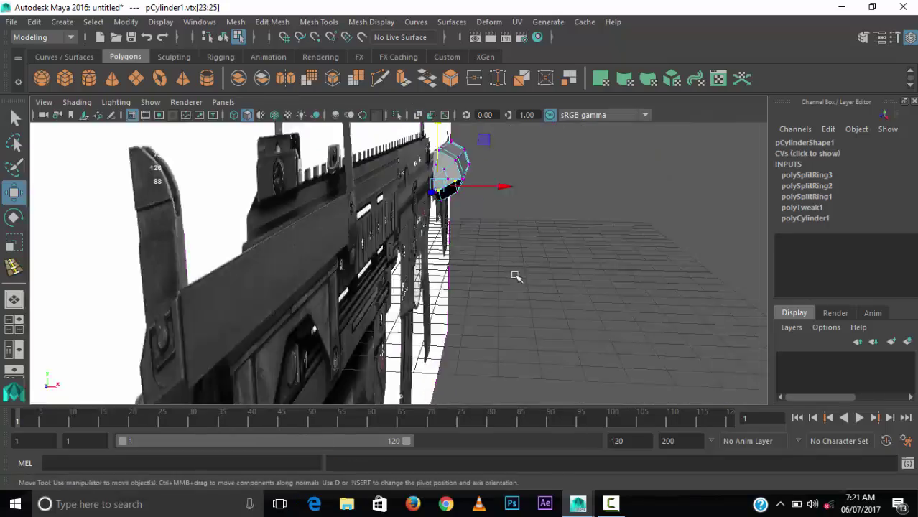
{"action": "mouse_move", "coordinate": [413, 287]}
{"action": "left_mouse_down", "text": "alt"}
{"action": "mouse_move", "coordinate": [555, 316]}
{"action": "mouse_move", "coordinate": [410, 129]}
{"action": "left_mouse_up", "text": "alt"}
{"action": "right_click_drag", "start_coordinate": [409, 129], "coordinate": [469, 103]}
{"action": "left_click", "coordinate": [390, 174]}
{"action": "left_click_drag", "start_coordinate": [390, 175], "coordinate": [469, 295], "text": "alt"}
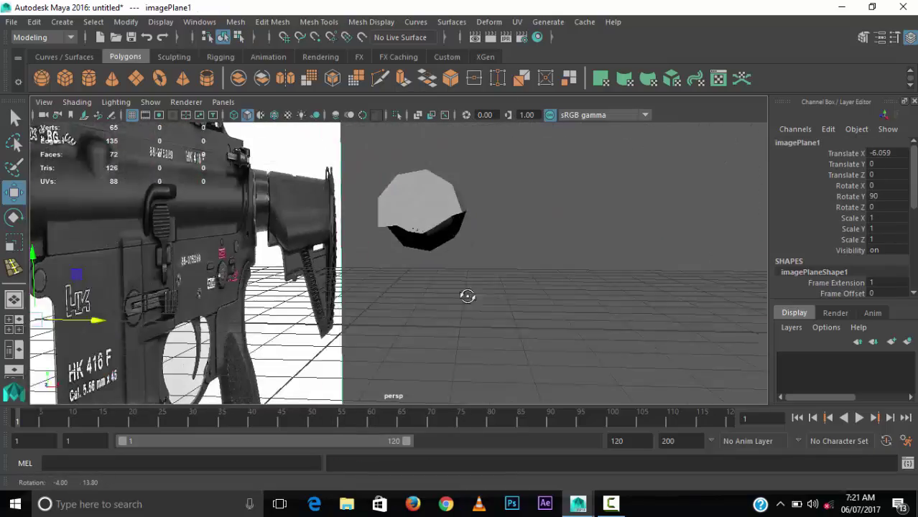
{"action": "key", "text": "space"}
{"action": "left_click", "coordinate": [515, 352]}
{"action": "key", "text": "space"}
{"action": "key", "text": "f"}
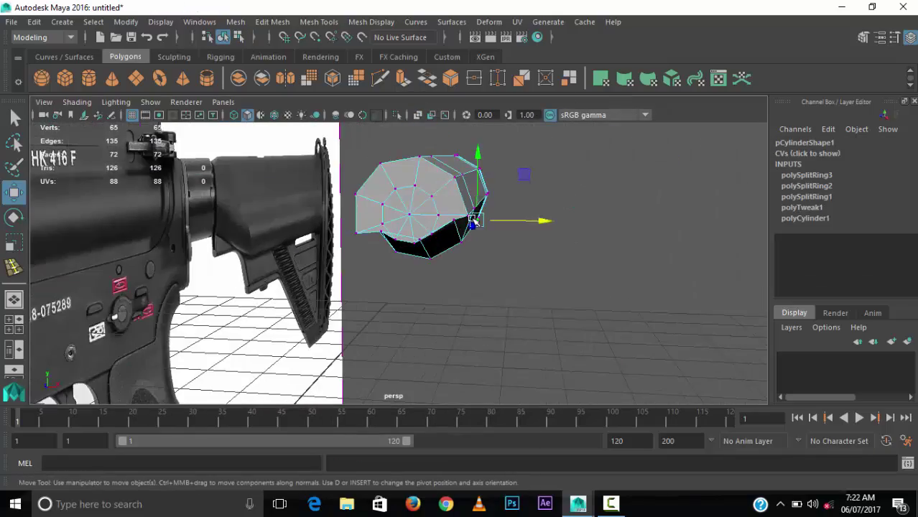
{"action": "left_click", "coordinate": [457, 236]}
{"action": "mouse_move", "coordinate": [500, 222]}
{"action": "left_mouse_down", "text": "alt"}
{"action": "mouse_move", "coordinate": [501, 233]}
{"action": "mouse_move", "coordinate": [520, 188]}
{"action": "mouse_move", "coordinate": [502, 237]}
{"action": "left_mouse_up", "text": "alt"}
{"action": "scroll", "coordinate": [501, 230], "scroll_direction": "down", "scroll_amount": 5}
{"action": "scroll", "coordinate": [500, 233], "scroll_direction": "up", "scroll_amount": 5}
{"action": "left_click", "coordinate": [477, 280]}
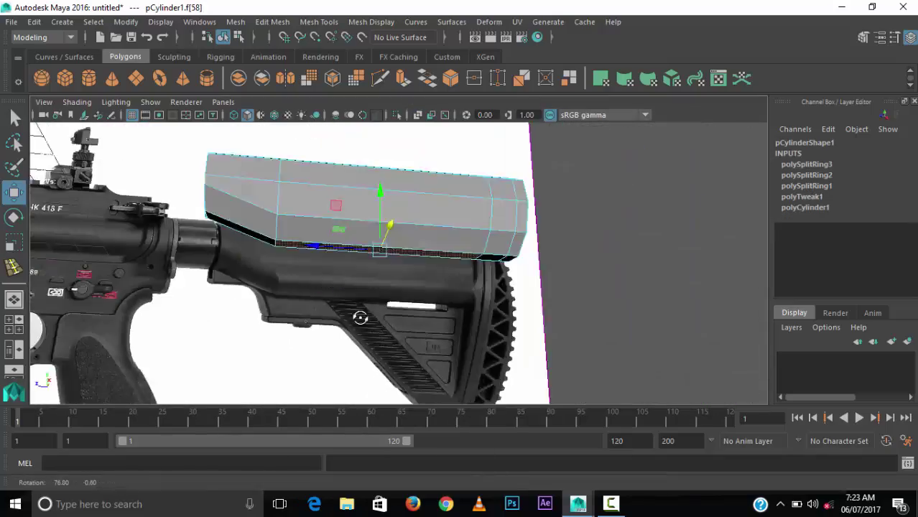
{"action": "key", "text": "ctrl+z"}
{"action": "key", "text": "ctrl+z"}
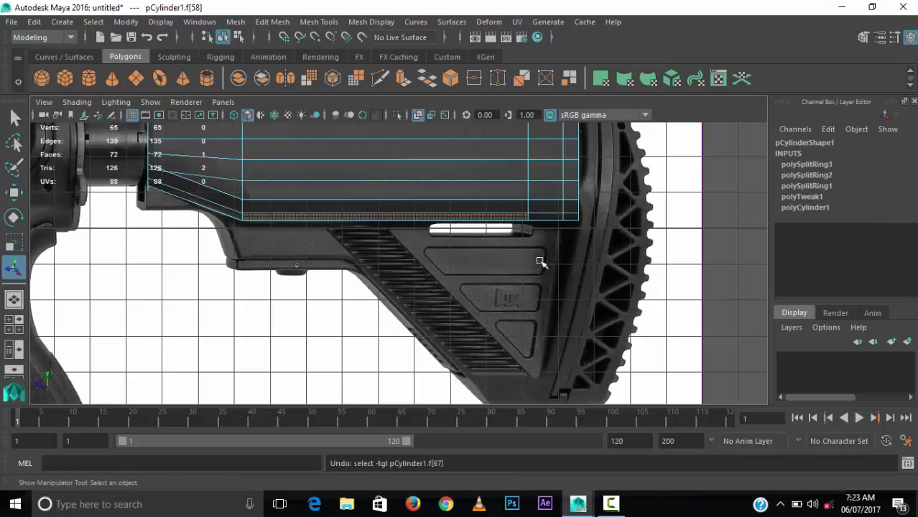
{"action": "key", "text": "ctrl+z"}
{"action": "key", "text": "ctrl+z"}
{"action": "key", "text": "ctrl+z"}
{"action": "key", "text": "ctrl+z"}
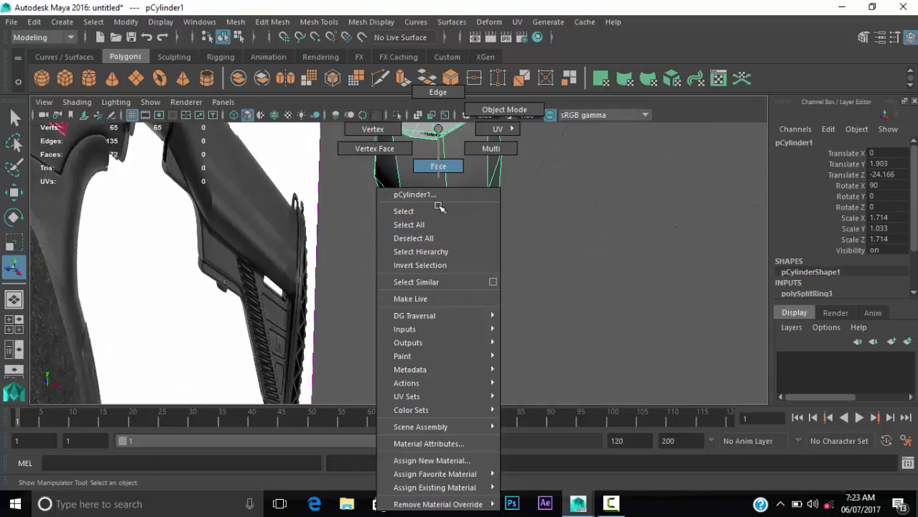
Step: Extrude the block's bottom face downward twice
{"action": "right_click_drag", "start_coordinate": [455, 297], "coordinate": [436, 164]}
{"action": "key", "text": "shift+z"}
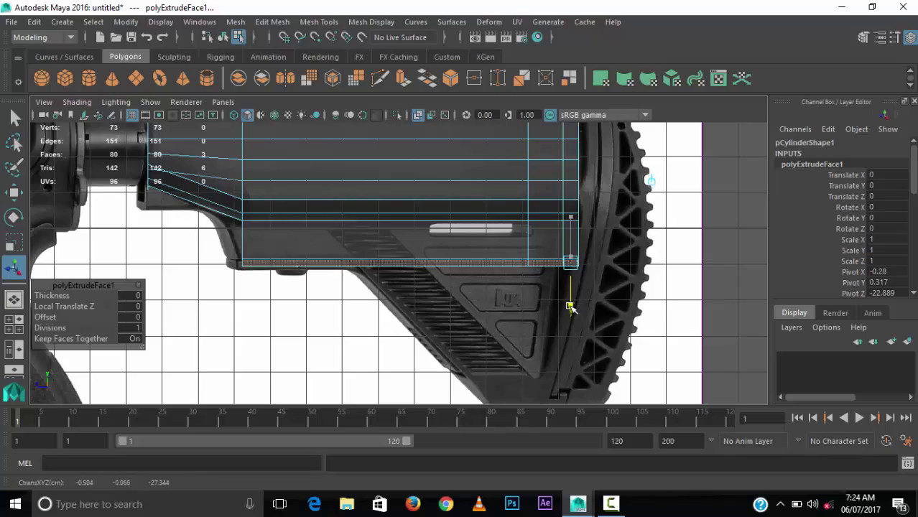
{"action": "key", "text": "ctrl+z"}
{"action": "key", "text": "shift+z"}
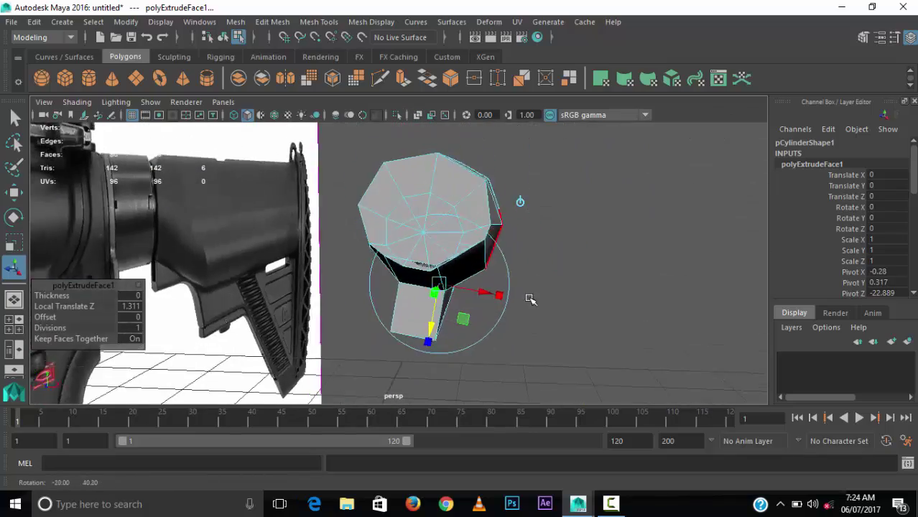
{"action": "key", "text": "ctrl+z"}
{"action": "key", "text": "shift+z"}
{"action": "key", "text": "shift+z"}
{"action": "key", "text": "shift+z"}
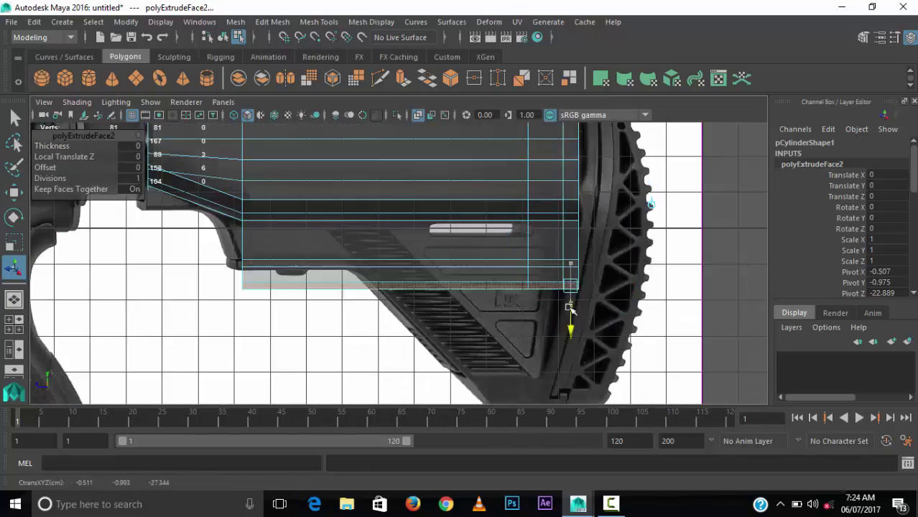
{"action": "key", "text": "shift+z"}
Step: Move the lower and rear corner vertices to match the slanted stock outline
{"action": "key", "text": "F9"}
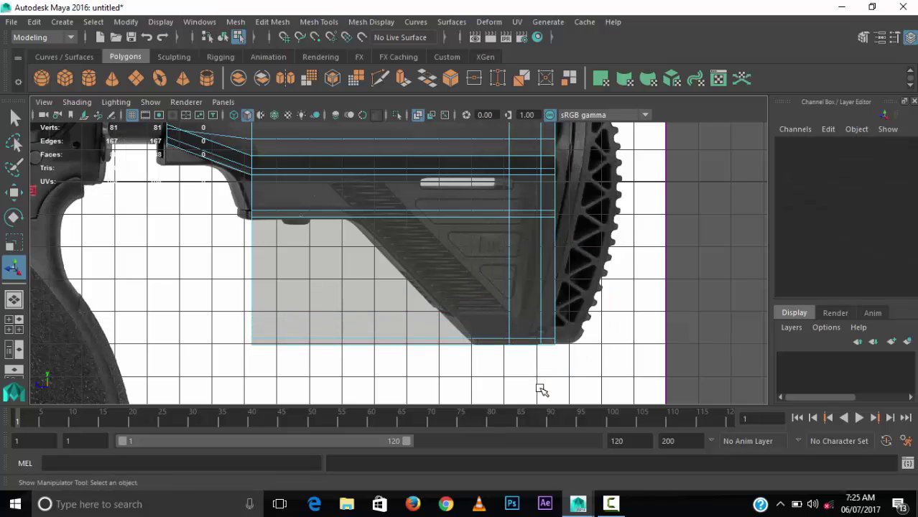
{"action": "key", "text": "w"}
{"action": "left_click_drag", "start_coordinate": [222, 355], "coordinate": [251, 276]}
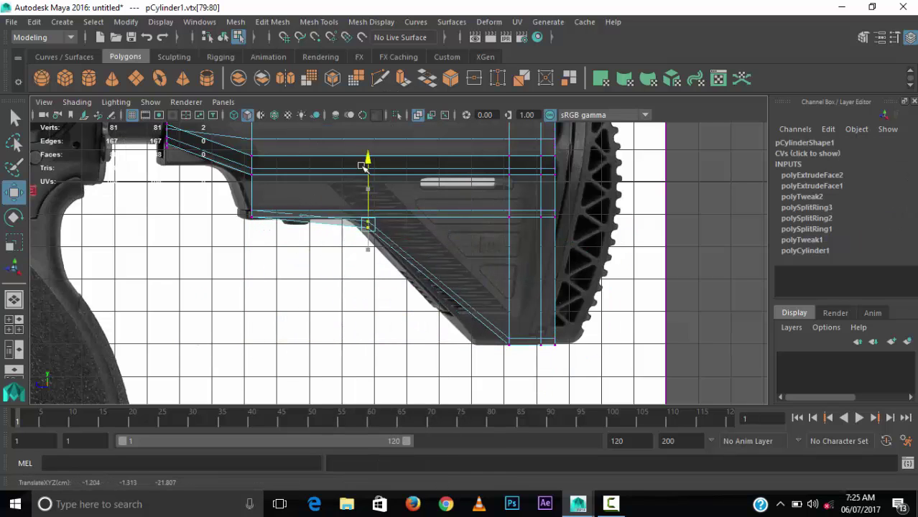
{"action": "left_click", "coordinate": [508, 215]}
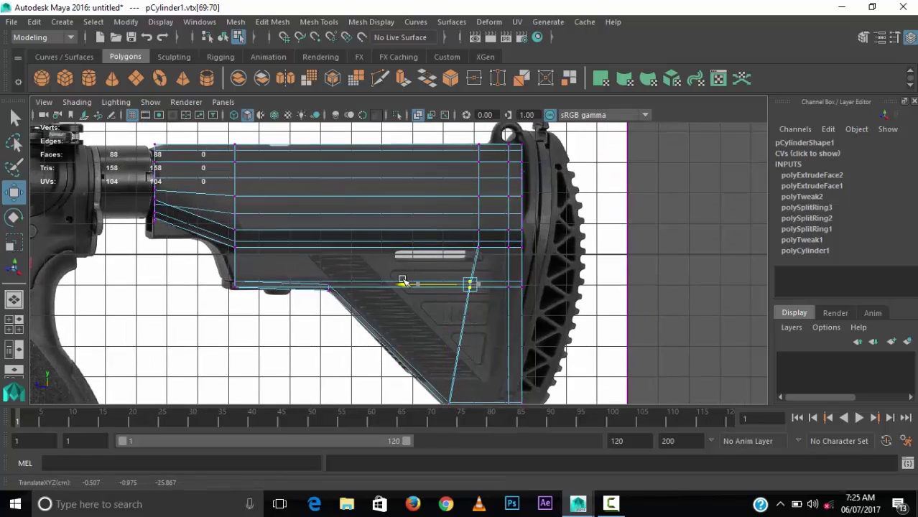
{"action": "scroll", "coordinate": [528, 280], "scroll_direction": "down", "scroll_amount": 2}
{"action": "middle_click_drag", "start_coordinate": [410, 348], "coordinate": [399, 402], "text": "alt"}
{"action": "left_click_drag", "start_coordinate": [502, 316], "coordinate": [427, 304]}
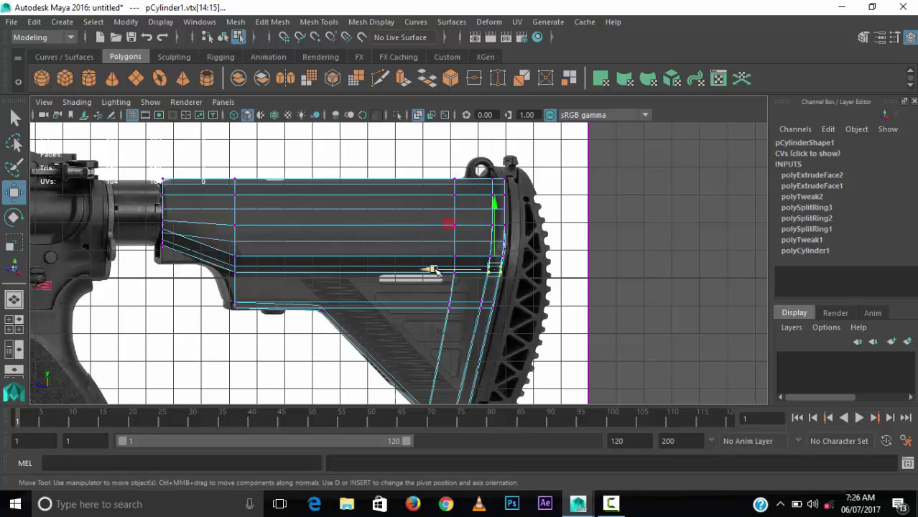
{"action": "scroll", "coordinate": [480, 289], "scroll_direction": "up", "scroll_amount": 3}
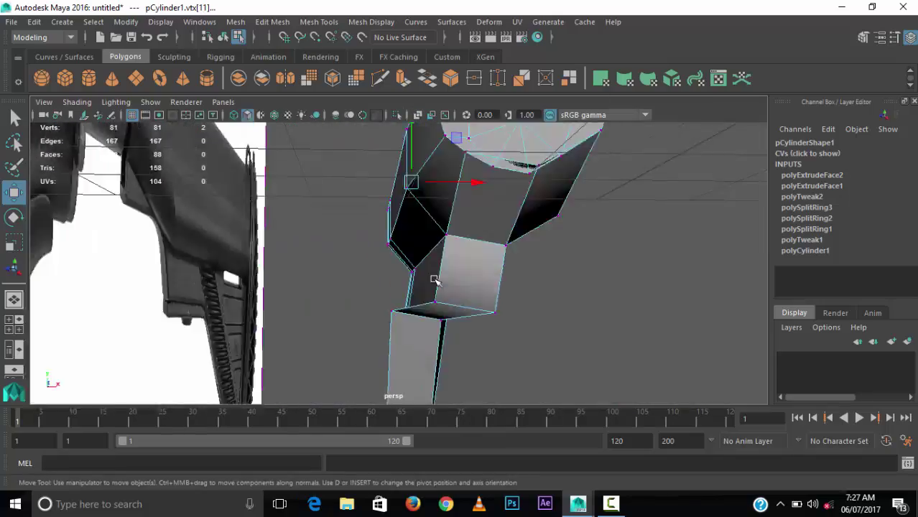
{"action": "mouse_move", "coordinate": [534, 232]}
{"action": "left_mouse_down", "text": "alt"}
{"action": "mouse_move", "coordinate": [474, 223]}
{"action": "mouse_move", "coordinate": [501, 241]}
{"action": "mouse_move", "coordinate": [369, 164]}
{"action": "left_mouse_up", "text": "alt"}
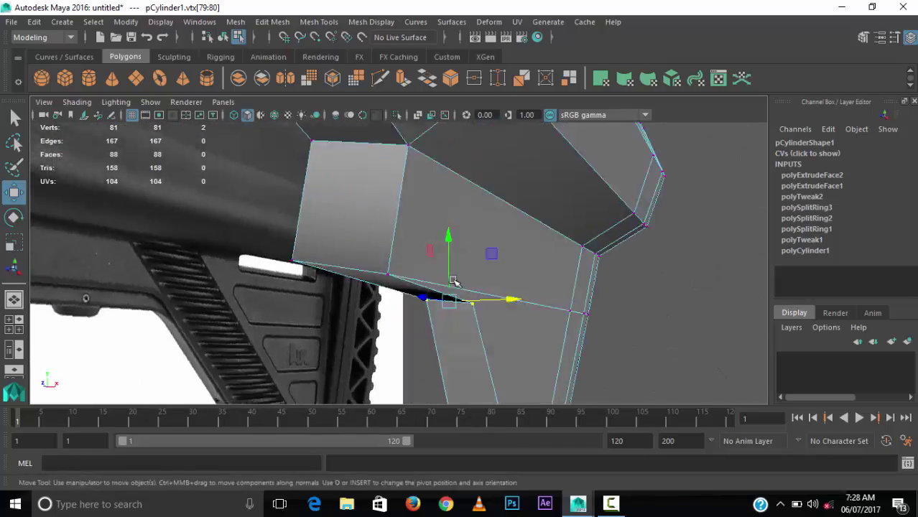
{"action": "key", "text": "r"}
{"action": "key", "text": "space"}
{"action": "key", "text": "space"}
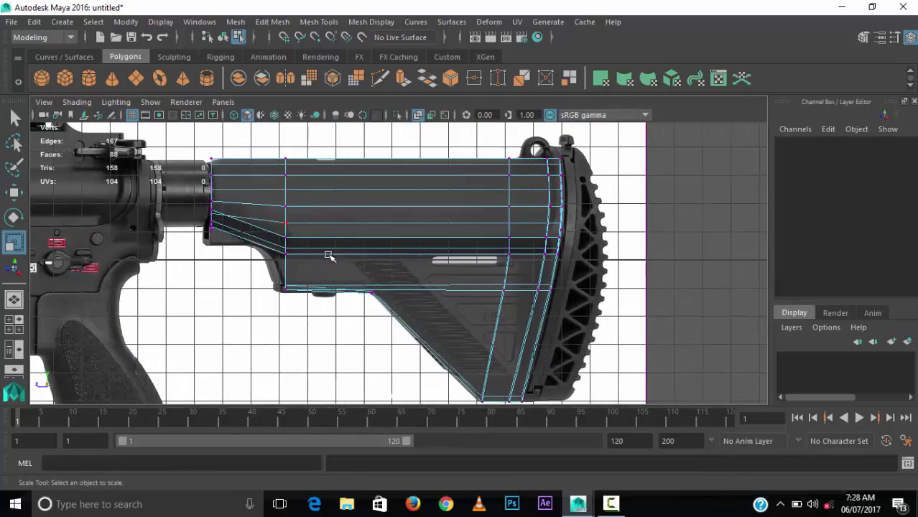
Step: Insert an edge loop near the block's front and move its vertex column into place
{"action": "left_click", "coordinate": [262, 157]}
{"action": "right_click_drag", "start_coordinate": [205, 153], "coordinate": [140, 128]}
{"action": "key", "text": "w"}
{"action": "left_click_drag", "start_coordinate": [201, 122], "coordinate": [214, 210]}
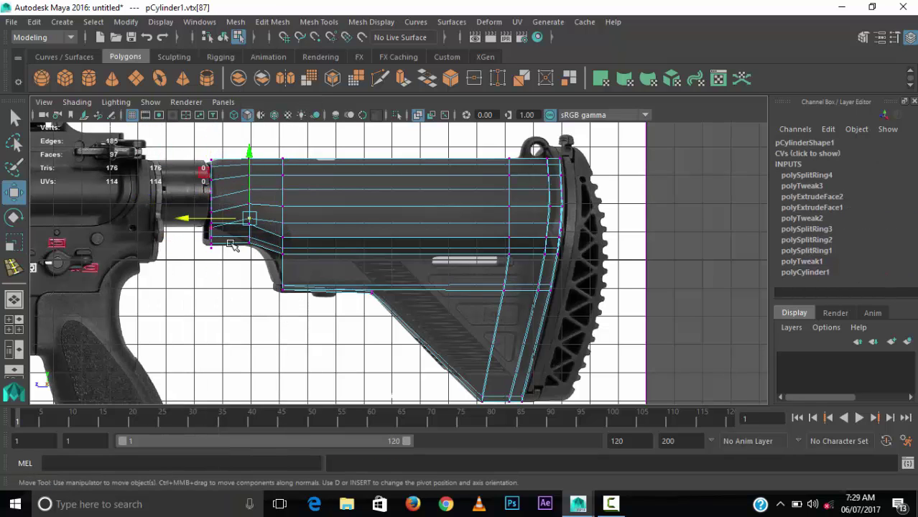
{"action": "right_click_drag", "start_coordinate": [231, 244], "coordinate": [345, 301], "text": "alt"}
{"action": "middle_click_drag", "start_coordinate": [345, 300], "coordinate": [215, 287], "text": "alt"}
Step: Tuck in the front-cap vertices where the tube meets the lower section
{"action": "key", "text": "space"}
{"action": "key", "text": "space"}
{"action": "mouse_move", "coordinate": [502, 216]}
{"action": "left_mouse_down", "text": "alt"}
{"action": "mouse_move", "coordinate": [361, 300]}
{"action": "mouse_move", "coordinate": [467, 324]}
{"action": "mouse_move", "coordinate": [511, 231]}
{"action": "left_mouse_up", "text": "alt"}
{"action": "left_click", "coordinate": [374, 309]}
{"action": "scroll", "coordinate": [382, 316], "scroll_direction": "up", "scroll_amount": 3}
{"action": "left_click", "coordinate": [466, 324]}
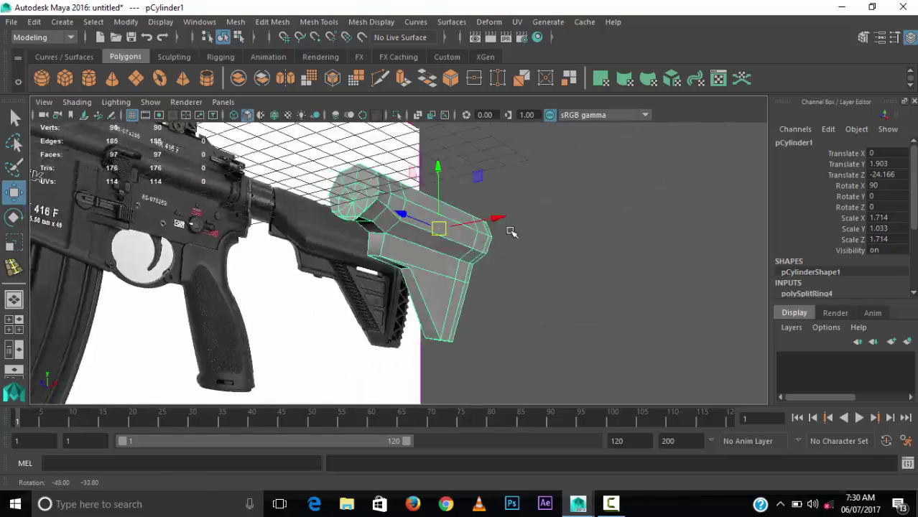
{"action": "scroll", "coordinate": [430, 311], "scroll_direction": "up", "scroll_amount": 5}
{"action": "key", "text": "F9"}
{"action": "mouse_move", "coordinate": [338, 267]}
{"action": "left_mouse_down"}
{"action": "mouse_move", "coordinate": [388, 287]}
{"action": "mouse_move", "coordinate": [415, 260]}
{"action": "mouse_move", "coordinate": [459, 273]}
{"action": "left_mouse_up"}
{"action": "scroll", "coordinate": [512, 283], "scroll_direction": "up", "scroll_amount": 3}
{"action": "scroll", "coordinate": [250, 293], "scroll_direction": "down", "scroll_amount": 3}
{"action": "left_click", "coordinate": [514, 320]}
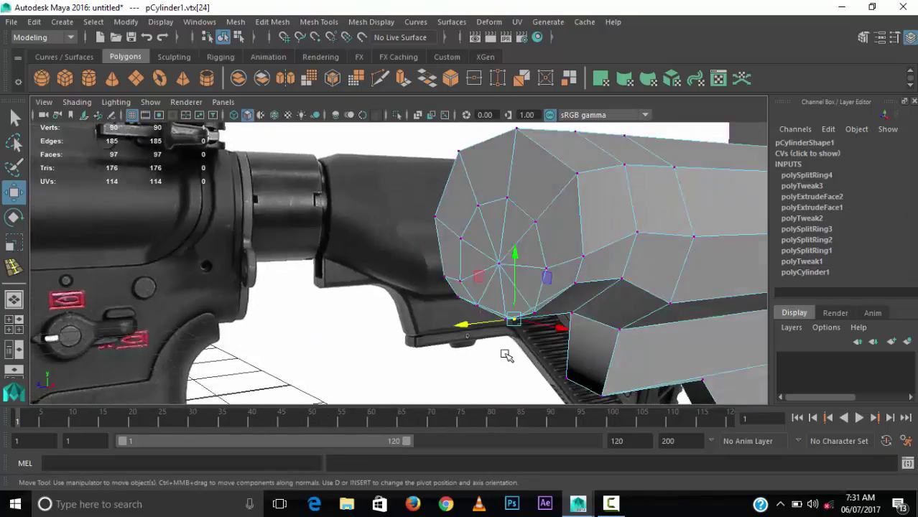
{"action": "left_click_drag", "start_coordinate": [506, 355], "coordinate": [459, 273], "text": "alt"}
{"action": "left_click", "coordinate": [431, 216]}
Step: Select the faces on the stock block's rear end
{"action": "key", "text": "space"}
{"action": "key", "text": "space"}
{"action": "left_click", "coordinate": [474, 287]}
{"action": "left_click_drag", "start_coordinate": [603, 215], "coordinate": [630, 200], "text": "alt"}
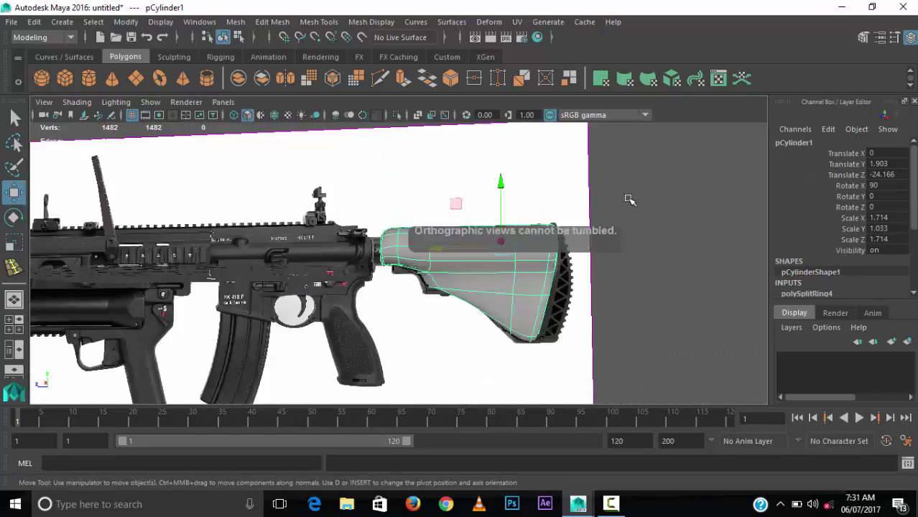
{"action": "key", "text": "space"}
{"action": "key", "text": "space"}
{"action": "left_click_drag", "start_coordinate": [431, 251], "coordinate": [460, 258], "text": "alt"}
{"action": "left_click", "coordinate": [496, 309]}
{"action": "mouse_move", "coordinate": [460, 309]}
{"action": "left_mouse_down", "text": "alt"}
{"action": "mouse_move", "coordinate": [311, 314]}
{"action": "mouse_move", "coordinate": [410, 226]}
{"action": "mouse_move", "coordinate": [508, 303]}
{"action": "left_mouse_up", "text": "alt"}
{"action": "scroll", "coordinate": [409, 225], "scroll_direction": "down", "scroll_amount": 3}
Step: Extrude the selected rear faces of the stock with Ctrl+E
{"action": "left_click", "coordinate": [532, 260], "text": "shift"}
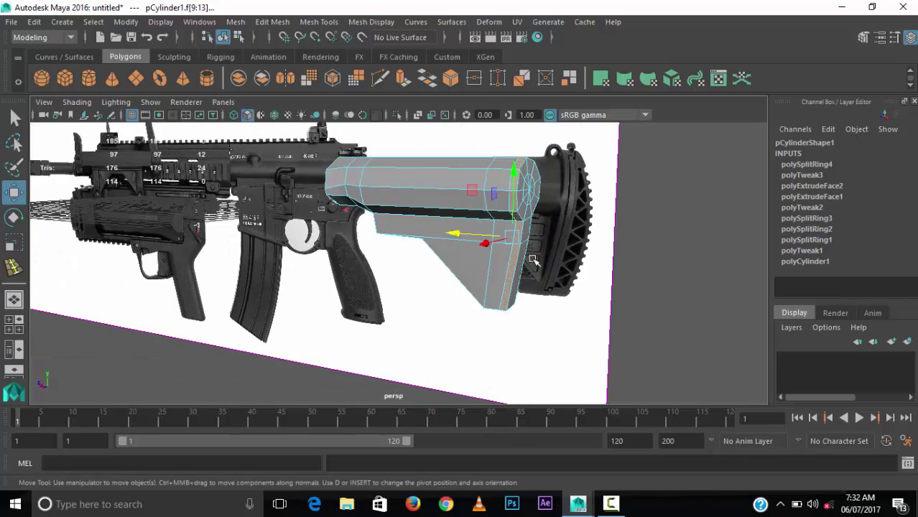
{"action": "key", "text": "ctrl+e"}
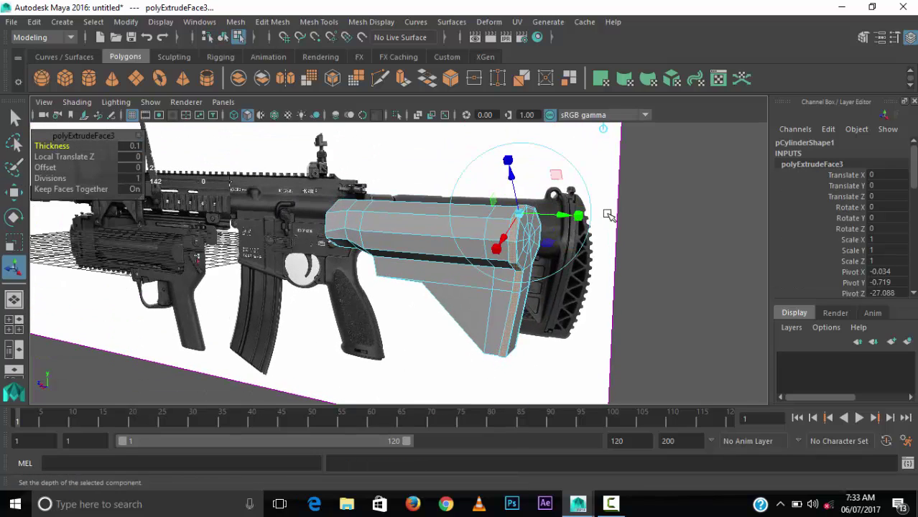
{"action": "left_click_drag", "start_coordinate": [607, 216], "coordinate": [647, 339], "text": "alt"}
{"action": "left_click", "coordinate": [646, 339]}
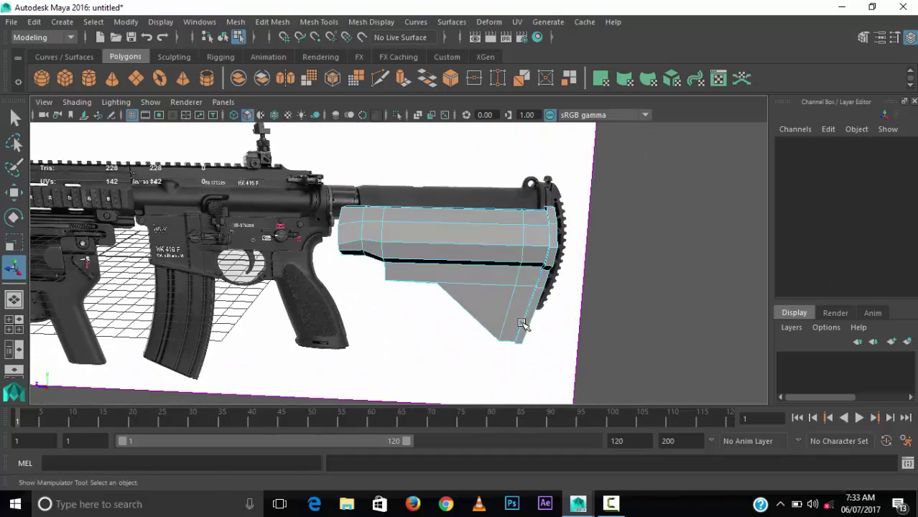
{"action": "left_click", "coordinate": [523, 324]}
{"action": "left_click_drag", "start_coordinate": [523, 323], "coordinate": [440, 318], "text": "alt"}
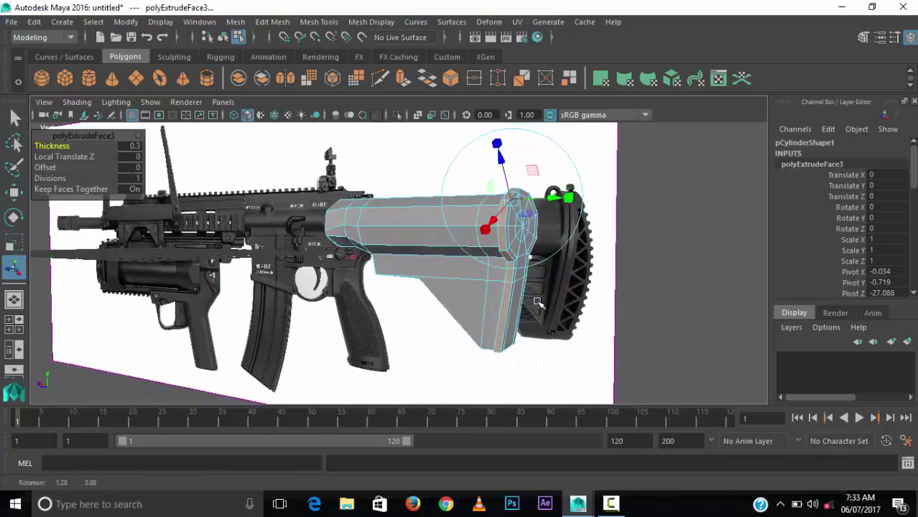
{"action": "mouse_move", "coordinate": [538, 303]}
{"action": "left_mouse_down", "text": "alt"}
{"action": "mouse_move", "coordinate": [697, 322]}
{"action": "mouse_move", "coordinate": [484, 345]}
{"action": "mouse_move", "coordinate": [451, 268]}
{"action": "left_mouse_up", "text": "alt"}
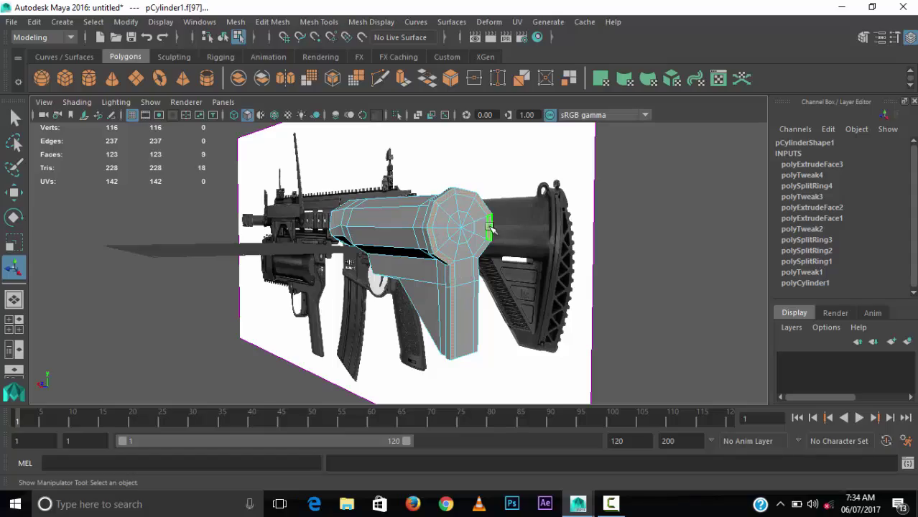
Step: Extrude the end face again and push it back toward the butt plate
{"action": "key", "text": "ctrl+e"}
{"action": "left_click_drag", "start_coordinate": [294, 225], "coordinate": [477, 348], "text": "alt"}
{"action": "scroll", "coordinate": [420, 262], "scroll_direction": "up", "scroll_amount": 3}
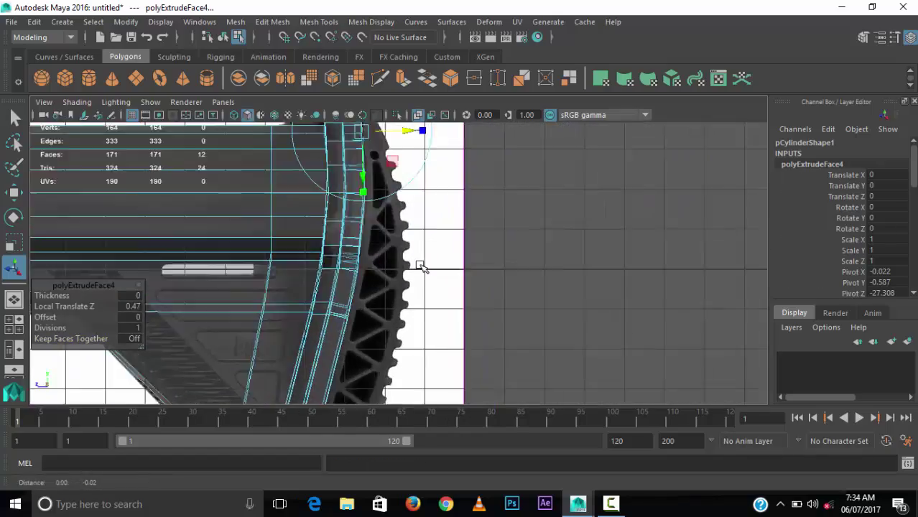
{"action": "scroll", "coordinate": [394, 288], "scroll_direction": "down", "scroll_amount": 5}
{"action": "scroll", "coordinate": [549, 332], "scroll_direction": "up", "scroll_amount": 5}
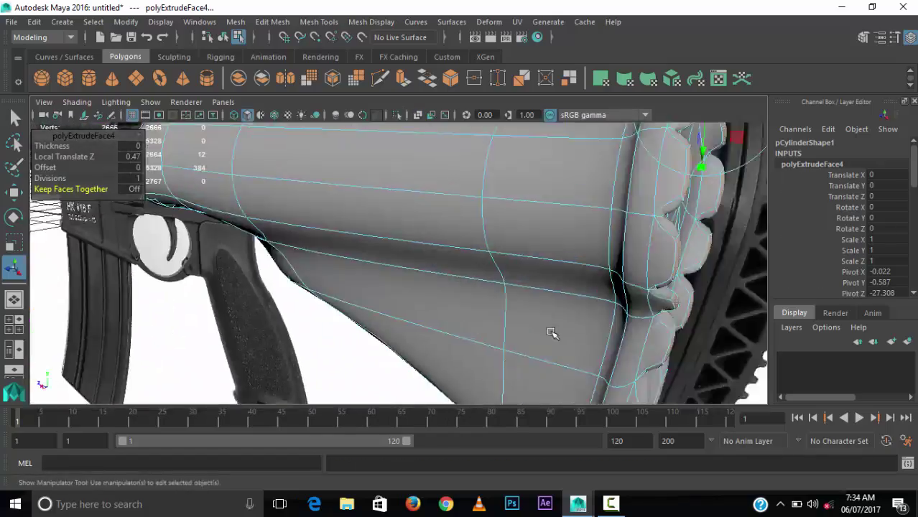
{"action": "scroll", "coordinate": [549, 332], "scroll_direction": "down", "scroll_amount": 3}
{"action": "mouse_move", "coordinate": [548, 332]}
{"action": "left_mouse_down", "text": "alt"}
{"action": "mouse_move", "coordinate": [461, 331]}
{"action": "mouse_move", "coordinate": [484, 334]}
{"action": "left_mouse_up", "text": "alt"}
{"action": "scroll", "coordinate": [483, 334], "scroll_direction": "up", "scroll_amount": 3}
{"action": "scroll", "coordinate": [484, 334], "scroll_direction": "down", "scroll_amount": 3}
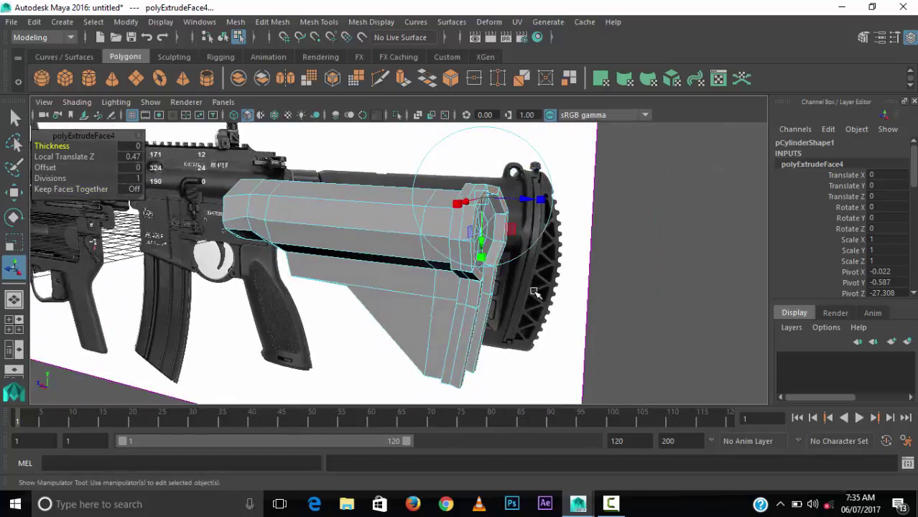
{"action": "mouse_move", "coordinate": [474, 287]}
{"action": "left_mouse_down", "text": "alt"}
{"action": "mouse_move", "coordinate": [459, 290]}
{"action": "mouse_move", "coordinate": [443, 328]}
{"action": "left_mouse_up", "text": "alt"}
{"action": "key", "text": "ctrl+z"}
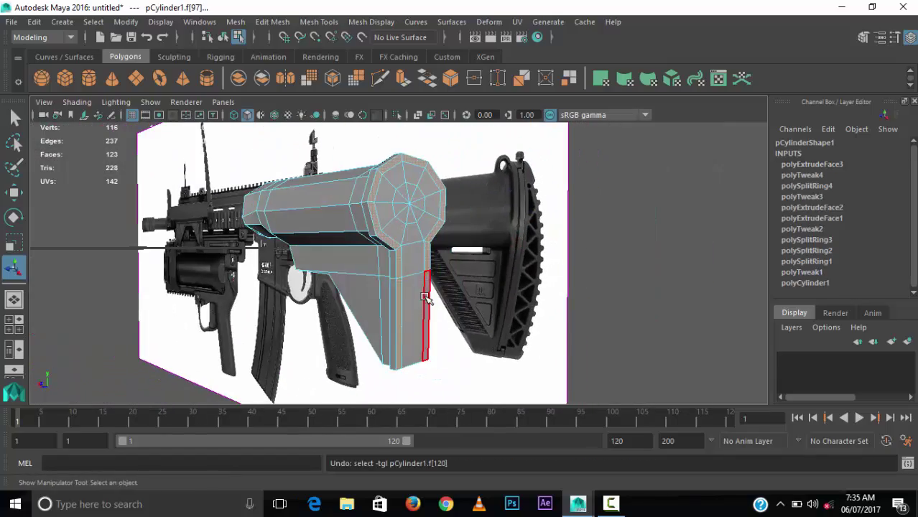
{"action": "left_click_drag", "start_coordinate": [425, 298], "coordinate": [478, 343], "text": "alt"}
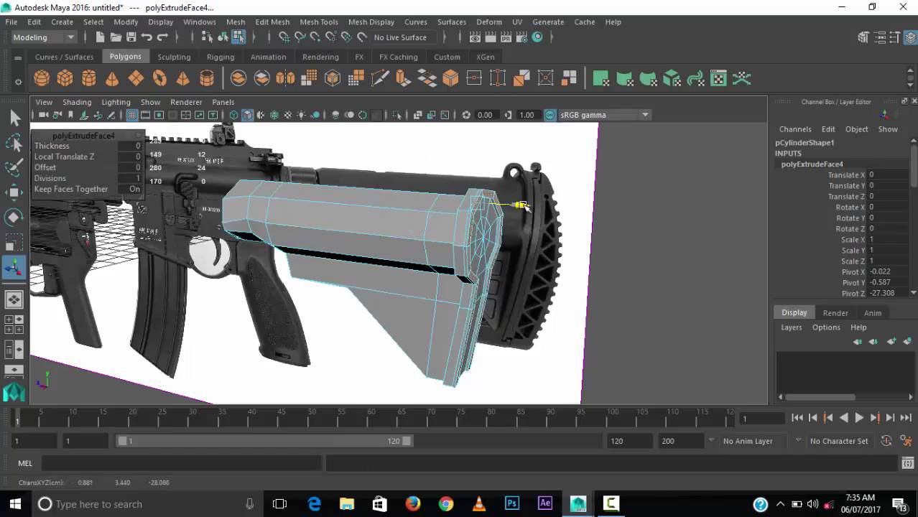
{"action": "scroll", "coordinate": [549, 317], "scroll_direction": "up", "scroll_amount": 3}
{"action": "scroll", "coordinate": [549, 317], "scroll_direction": "down", "scroll_amount": 3}
{"action": "mouse_move", "coordinate": [548, 318]}
{"action": "left_mouse_down", "text": "alt"}
{"action": "mouse_move", "coordinate": [474, 263]}
{"action": "mouse_move", "coordinate": [458, 300]}
{"action": "left_mouse_up", "text": "alt"}
Step: Redo the bad end-face extrusion, pull it back along the stock, and add another extrusion
{"action": "key", "text": "ctrl+z"}
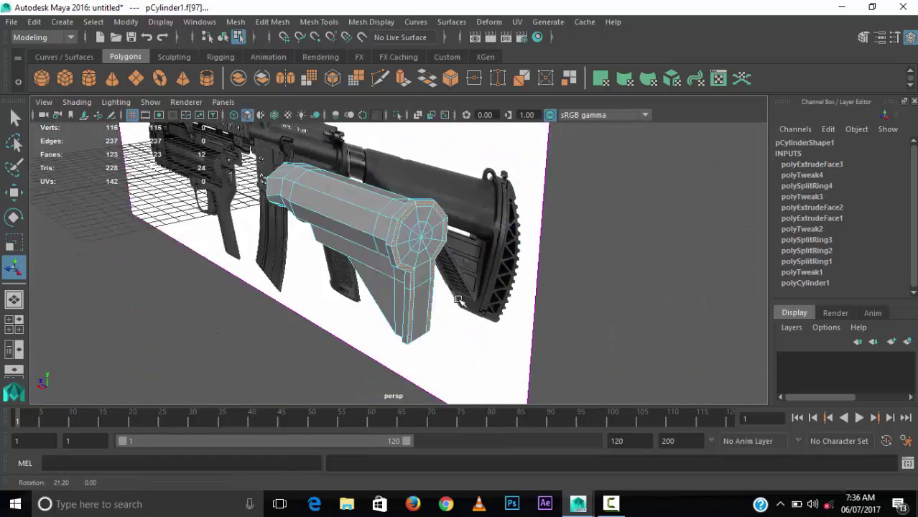
{"action": "key", "text": "ctrl+e"}
{"action": "left_click_drag", "start_coordinate": [436, 243], "coordinate": [413, 321], "text": "alt"}
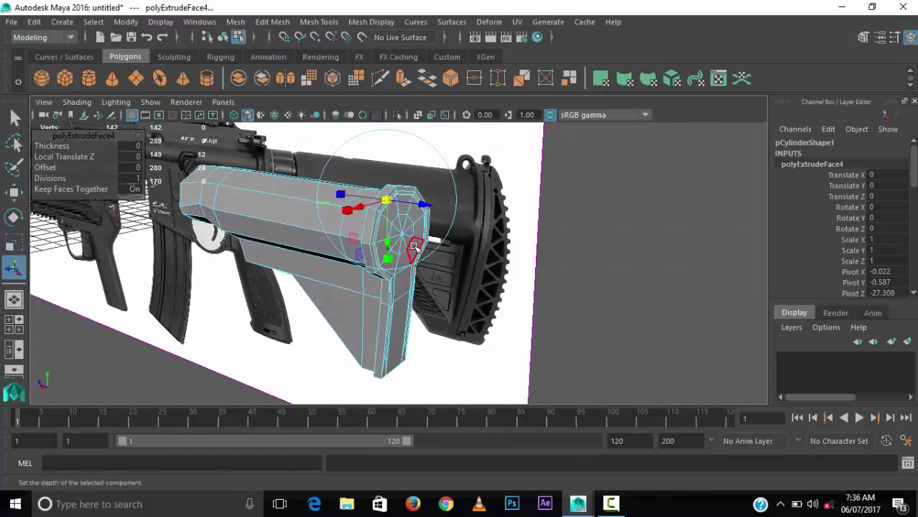
{"action": "scroll", "coordinate": [433, 188], "scroll_direction": "up", "scroll_amount": 3}
{"action": "mouse_move", "coordinate": [424, 208]}
{"action": "left_mouse_down"}
{"action": "mouse_move", "coordinate": [433, 189]}
{"action": "mouse_move", "coordinate": [406, 322]}
{"action": "left_mouse_up"}
{"action": "mouse_move", "coordinate": [294, 237]}
{"action": "left_mouse_down", "text": "alt"}
{"action": "mouse_move", "coordinate": [389, 297]}
{"action": "mouse_move", "coordinate": [379, 211]}
{"action": "left_mouse_up", "text": "alt"}
{"action": "key", "text": "ctrl+e"}
{"action": "key", "text": "space"}
{"action": "key", "text": "space"}
{"action": "mouse_move", "coordinate": [449, 217]}
{"action": "middle_mouse_down", "text": "alt"}
{"action": "mouse_move", "coordinate": [579, 206]}
{"action": "mouse_move", "coordinate": [410, 317]}
{"action": "middle_mouse_up", "text": "alt"}
{"action": "key", "text": "space"}
{"action": "key", "text": "space"}
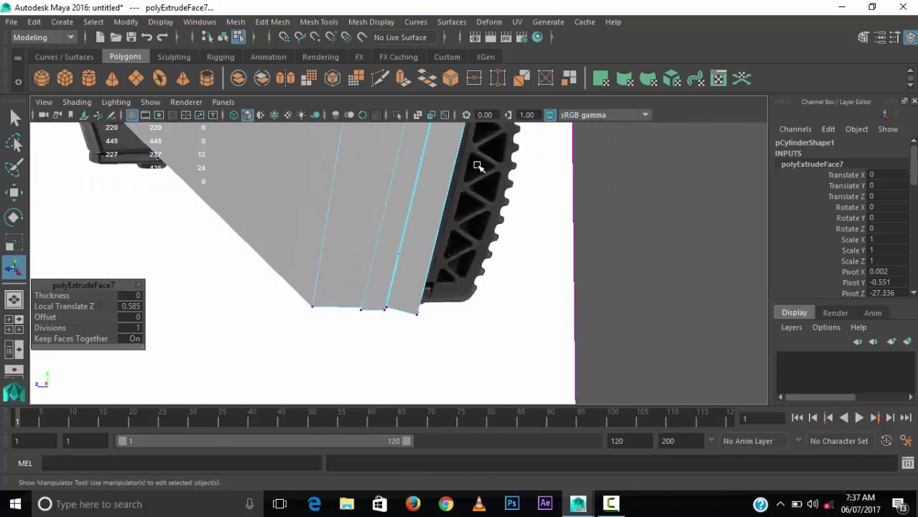
Step: Scale the stock's bottom-edge vertices to follow the slanted butt-plate edge
{"action": "mouse_move", "coordinate": [477, 164]}
{"action": "left_mouse_down", "text": "alt"}
{"action": "mouse_move", "coordinate": [348, 215]}
{"action": "mouse_move", "coordinate": [400, 286]}
{"action": "mouse_move", "coordinate": [369, 278]}
{"action": "mouse_move", "coordinate": [345, 316]}
{"action": "left_mouse_up", "text": "alt"}
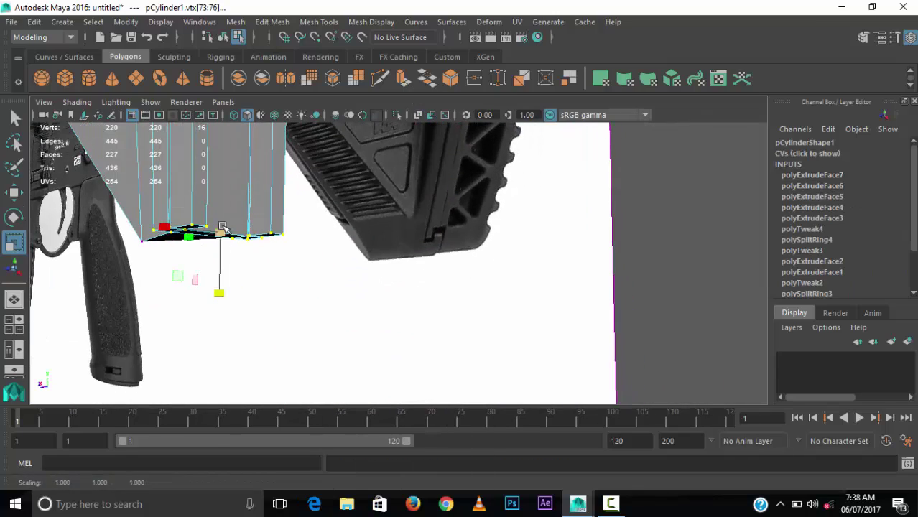
{"action": "key", "text": "f"}
{"action": "left_click", "coordinate": [567, 369]}
{"action": "mouse_move", "coordinate": [467, 348]}
{"action": "left_mouse_down", "text": "alt"}
{"action": "mouse_move", "coordinate": [454, 330]}
{"action": "mouse_move", "coordinate": [472, 327]}
{"action": "mouse_move", "coordinate": [402, 322]}
{"action": "mouse_move", "coordinate": [533, 345]}
{"action": "mouse_move", "coordinate": [389, 288]}
{"action": "mouse_move", "coordinate": [383, 272]}
{"action": "mouse_move", "coordinate": [471, 311]}
{"action": "left_mouse_up", "text": "alt"}
{"action": "mouse_move", "coordinate": [507, 253]}
{"action": "left_mouse_down", "text": "alt"}
{"action": "mouse_move", "coordinate": [459, 246]}
{"action": "mouse_move", "coordinate": [491, 300]}
{"action": "left_mouse_up", "text": "alt"}
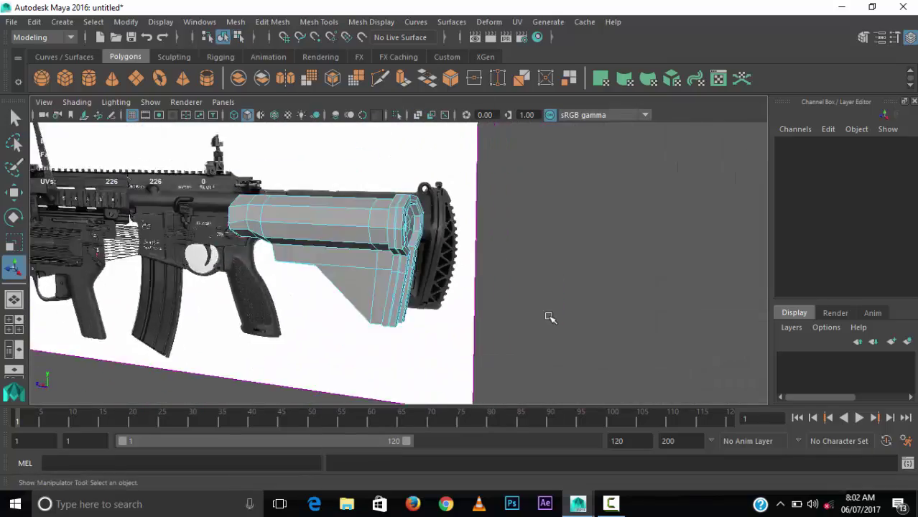
{"action": "key", "text": "space"}
{"action": "left_click_drag", "start_coordinate": [481, 322], "coordinate": [436, 253]}
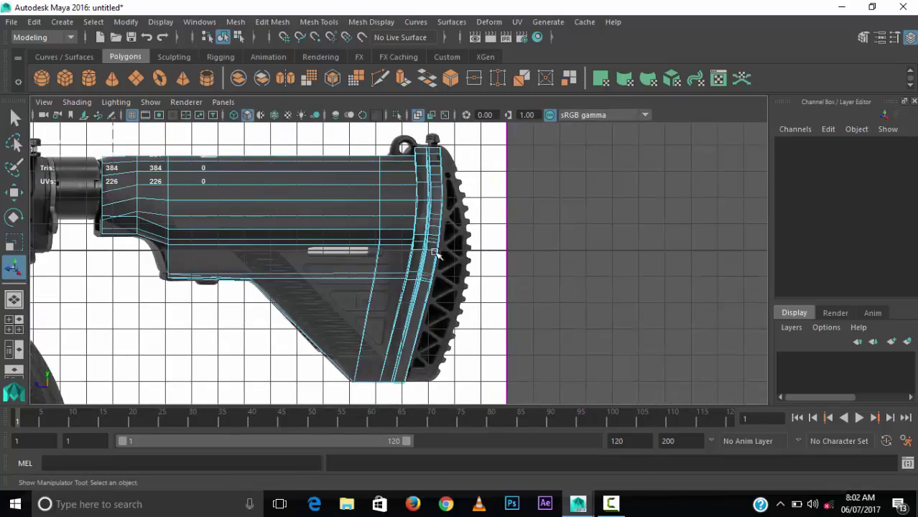
Step: Create a polygon cube, move it to the butt plate, and stretch it tall to match
{"action": "left_click", "coordinate": [64, 77]}
{"action": "left_click_drag", "start_coordinate": [655, 238], "coordinate": [439, 251]}
{"action": "scroll", "coordinate": [472, 228], "scroll_direction": "up", "scroll_amount": 3}
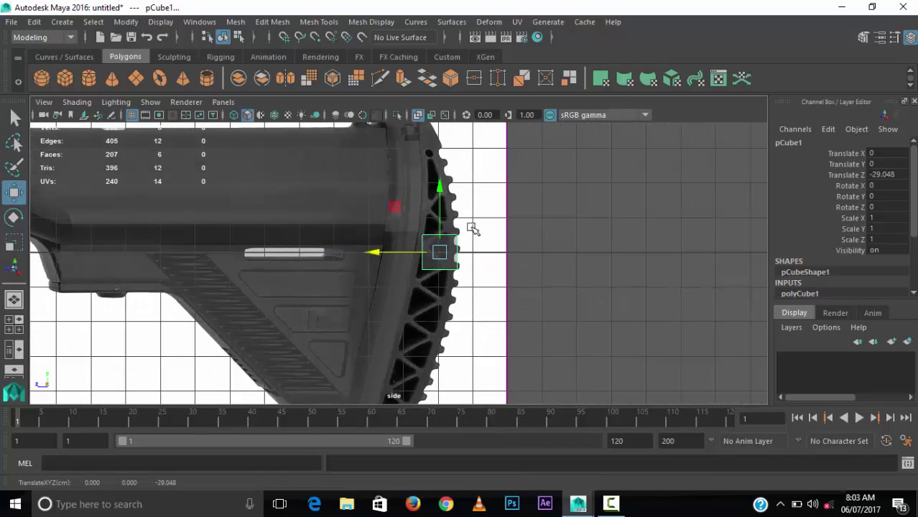
{"action": "left_click_drag", "start_coordinate": [440, 160], "coordinate": [440, 129]}
{"action": "scroll", "coordinate": [439, 216], "scroll_direction": "down", "scroll_amount": 3}
{"action": "key", "text": "space"}
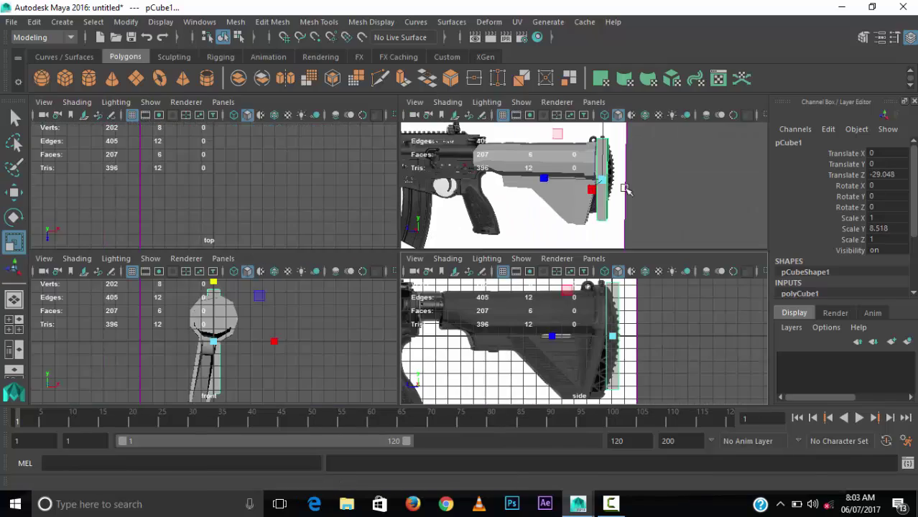
{"action": "key", "text": "space"}
{"action": "mouse_move", "coordinate": [458, 197]}
{"action": "left_mouse_down"}
{"action": "mouse_move", "coordinate": [543, 234]}
{"action": "mouse_move", "coordinate": [533, 263]}
{"action": "mouse_move", "coordinate": [547, 296]}
{"action": "mouse_move", "coordinate": [363, 299]}
{"action": "mouse_move", "coordinate": [291, 260]}
{"action": "left_mouse_up"}
Step: Give the cube 13 height subdivisions and shorten it slightly to fit the plate
{"action": "left_click", "coordinate": [830, 270]}
{"action": "key", "text": "w"}
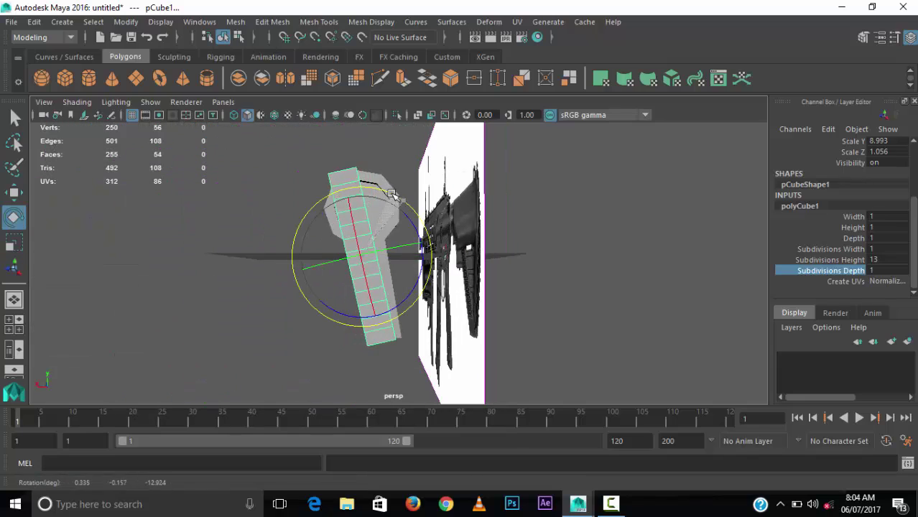
{"action": "key", "text": "w"}
{"action": "mouse_move", "coordinate": [392, 194]}
{"action": "left_mouse_down", "text": "alt"}
{"action": "mouse_move", "coordinate": [382, 283]}
{"action": "mouse_move", "coordinate": [550, 312]}
{"action": "mouse_move", "coordinate": [499, 266]}
{"action": "left_mouse_up", "text": "alt"}
{"action": "key", "text": "r"}
{"action": "left_click_drag", "start_coordinate": [429, 191], "coordinate": [431, 192]}
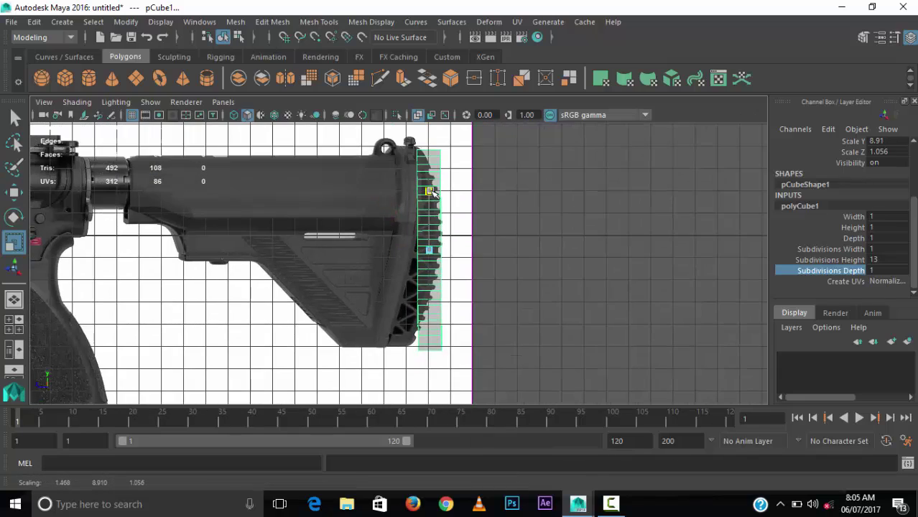
{"action": "scroll", "coordinate": [436, 233], "scroll_direction": "up", "scroll_amount": 5}
{"action": "key", "text": "w"}
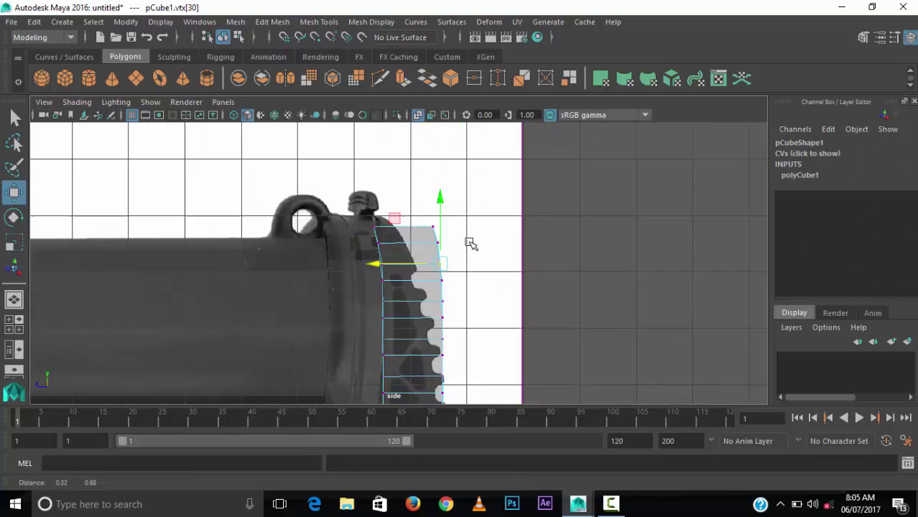
Step: Shift the cube's lower vertices left so they follow the butt plate's slant
{"action": "scroll", "coordinate": [467, 245], "scroll_direction": "up", "scroll_amount": 1}
{"action": "left_click_drag", "start_coordinate": [431, 198], "coordinate": [466, 245]}
{"action": "left_click_drag", "start_coordinate": [517, 372], "coordinate": [431, 216]}
{"action": "middle_click_drag", "start_coordinate": [431, 215], "coordinate": [413, 307], "text": "alt"}
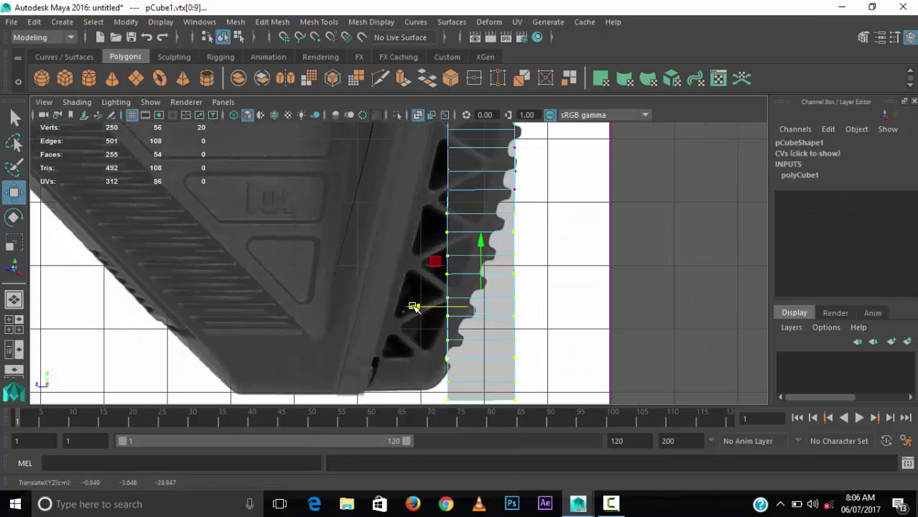
{"action": "mouse_move", "coordinate": [402, 273]}
{"action": "left_mouse_down"}
{"action": "mouse_move", "coordinate": [408, 233]}
{"action": "mouse_move", "coordinate": [477, 242]}
{"action": "mouse_move", "coordinate": [533, 339]}
{"action": "left_mouse_up"}
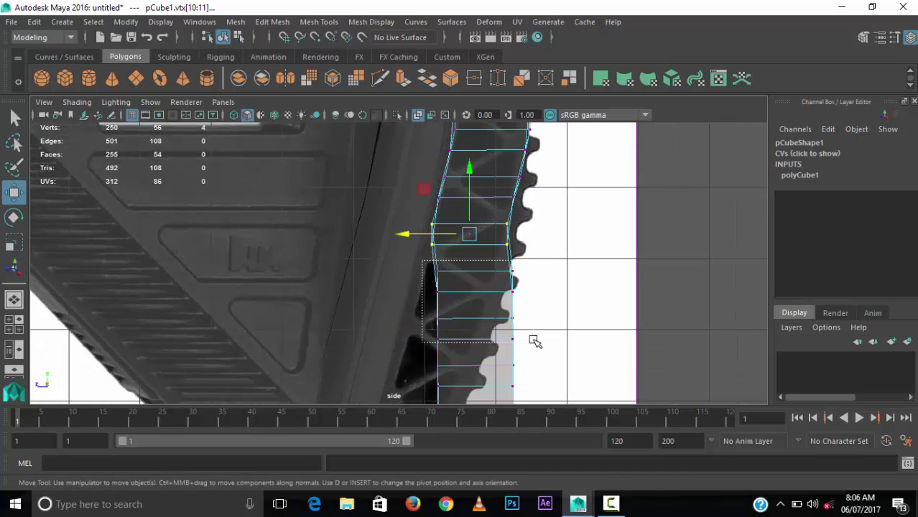
{"action": "middle_click_drag", "start_coordinate": [533, 339], "coordinate": [468, 317], "text": "alt"}
Step: Fit the bottom rows and right-edge vertex pairs onto the plate's ridged outline
{"action": "scroll", "coordinate": [467, 317], "scroll_direction": "down", "scroll_amount": 2}
{"action": "mouse_move", "coordinate": [474, 359]}
{"action": "left_mouse_down"}
{"action": "mouse_move", "coordinate": [366, 269]}
{"action": "mouse_move", "coordinate": [465, 268]}
{"action": "left_mouse_up"}
{"action": "middle_click_drag", "start_coordinate": [465, 268], "coordinate": [470, 293], "text": "alt"}
{"action": "scroll", "coordinate": [374, 273], "scroll_direction": "up", "scroll_amount": 2}
{"action": "middle_click_drag", "start_coordinate": [402, 287], "coordinate": [431, 338], "text": "alt"}
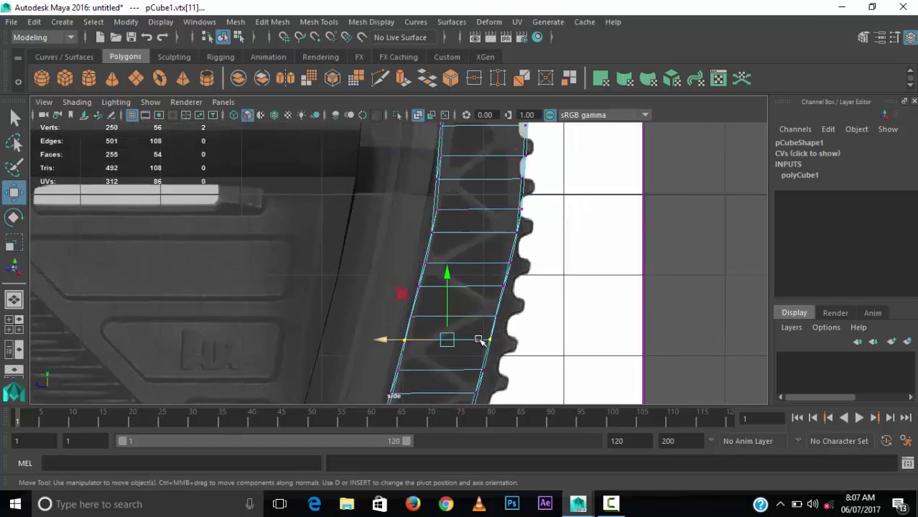
{"action": "left_click", "coordinate": [440, 338]}
{"action": "left_click_drag", "start_coordinate": [510, 302], "coordinate": [478, 327]}
{"action": "middle_click_drag", "start_coordinate": [425, 321], "coordinate": [521, 283], "text": "alt"}
{"action": "left_click_drag", "start_coordinate": [521, 283], "coordinate": [460, 316]}
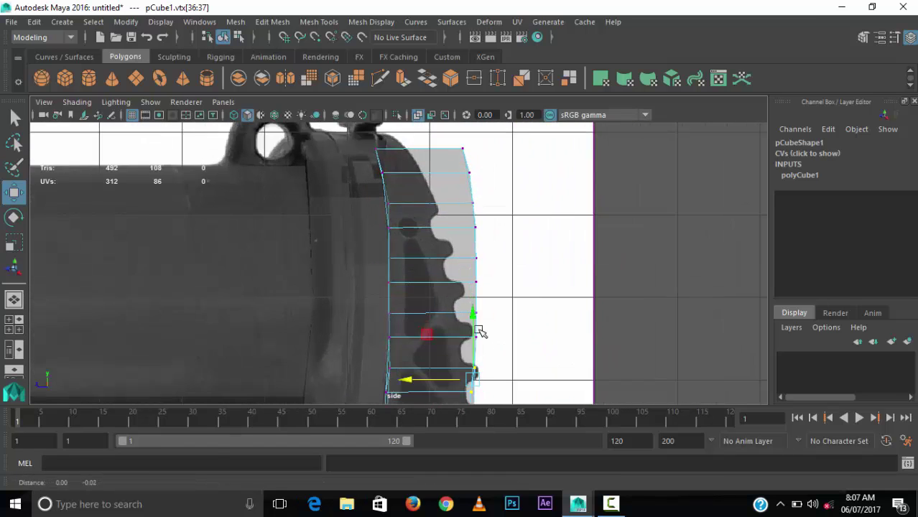
{"action": "middle_click_drag", "start_coordinate": [460, 316], "coordinate": [456, 232], "text": "alt"}
Step: Taper the cube's top row and align the lower right-edge vertices to the plate
{"action": "scroll", "coordinate": [346, 207], "scroll_direction": "up", "scroll_amount": 1}
{"action": "left_click_drag", "start_coordinate": [417, 181], "coordinate": [334, 200]}
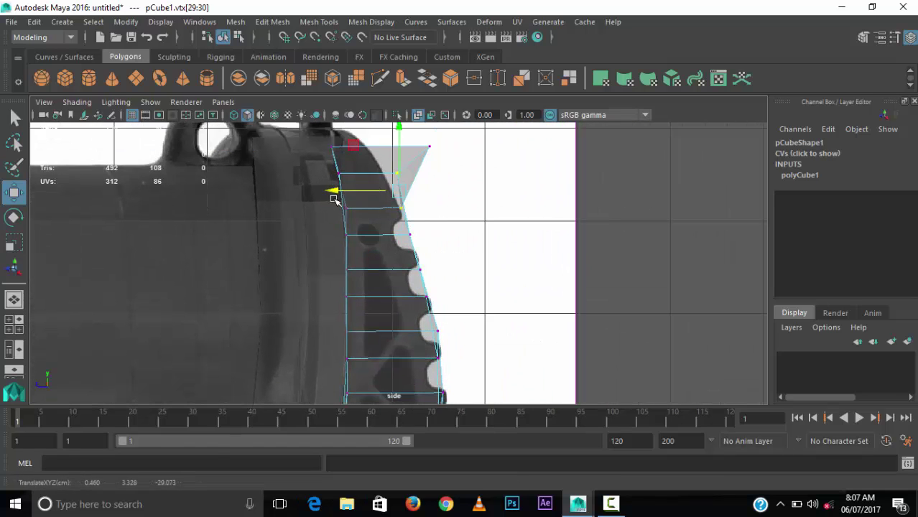
{"action": "mouse_move", "coordinate": [379, 179]}
{"action": "middle_mouse_down", "text": "alt"}
{"action": "mouse_move", "coordinate": [399, 266]}
{"action": "mouse_move", "coordinate": [543, 199]}
{"action": "middle_mouse_up", "text": "alt"}
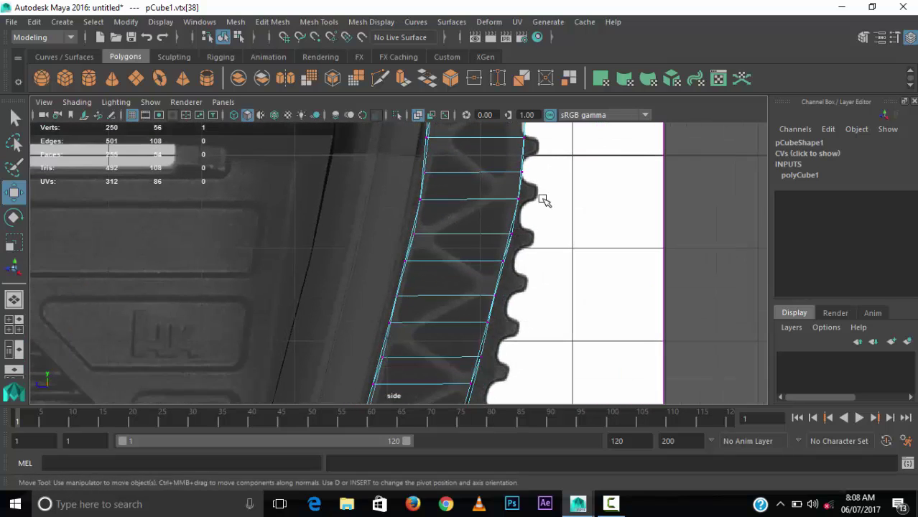
{"action": "left_click_drag", "start_coordinate": [501, 278], "coordinate": [510, 311]}
{"action": "middle_click_drag", "start_coordinate": [510, 311], "coordinate": [518, 301], "text": "alt"}
{"action": "left_click_drag", "start_coordinate": [531, 267], "coordinate": [501, 290]}
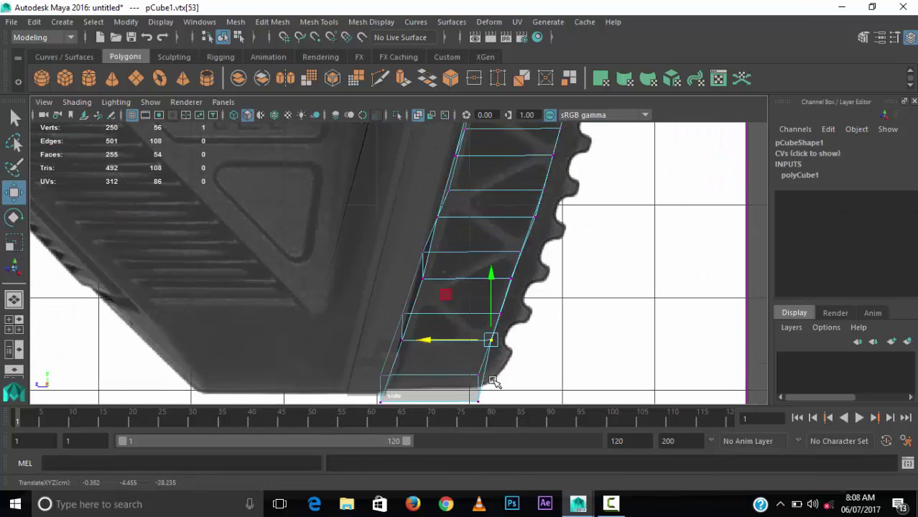
Step: Align the left edge with the plate's inner line and pull the right edge onto the curve
{"action": "scroll", "coordinate": [348, 317], "scroll_direction": "up", "scroll_amount": 2}
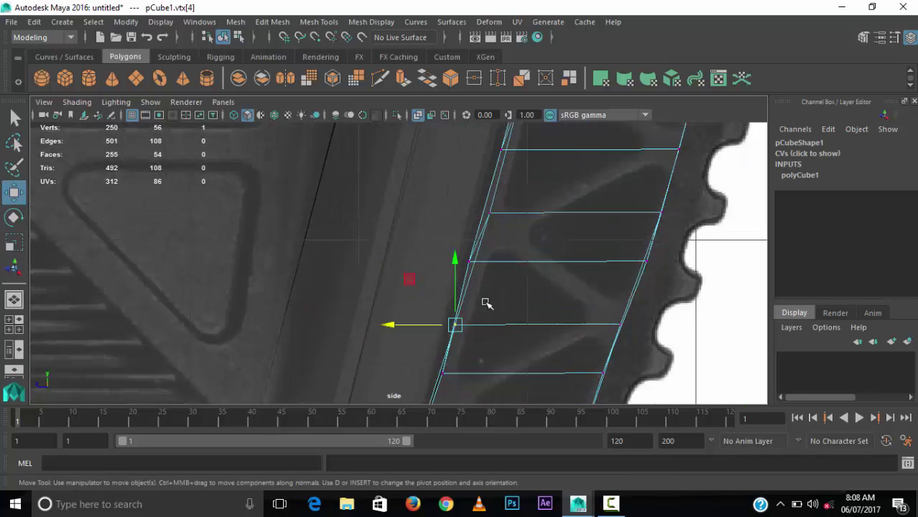
{"action": "mouse_move", "coordinate": [485, 303]}
{"action": "middle_mouse_down", "text": "alt"}
{"action": "mouse_move", "coordinate": [430, 252]}
{"action": "mouse_move", "coordinate": [465, 210]}
{"action": "middle_mouse_up", "text": "alt"}
{"action": "left_click_drag", "start_coordinate": [507, 302], "coordinate": [526, 329]}
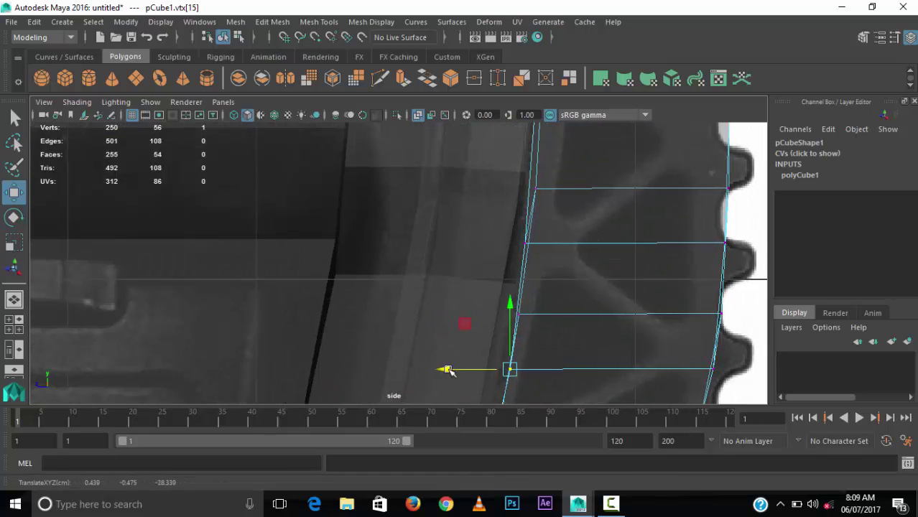
{"action": "middle_click_drag", "start_coordinate": [447, 370], "coordinate": [553, 341], "text": "alt"}
{"action": "middle_click_drag", "start_coordinate": [502, 302], "coordinate": [466, 259], "text": "alt"}
{"action": "left_click_drag", "start_coordinate": [503, 373], "coordinate": [531, 267]}
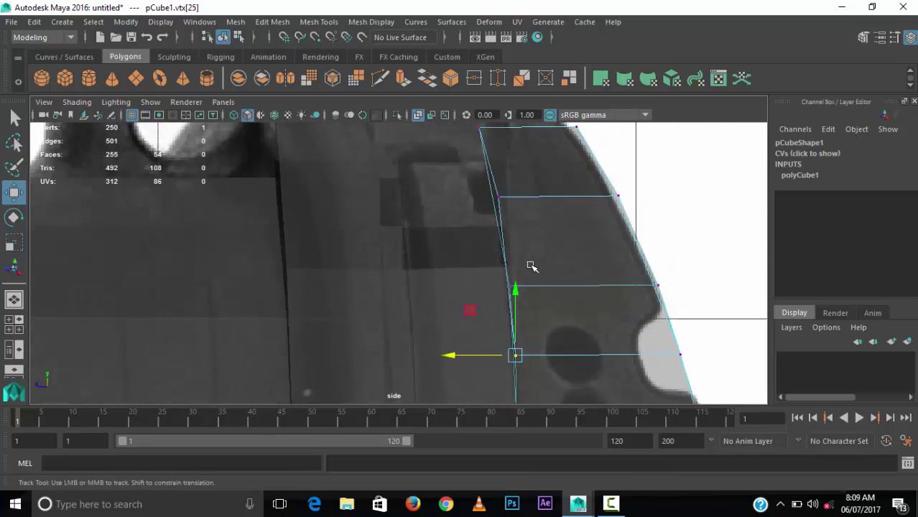
{"action": "mouse_move", "coordinate": [532, 267]}
{"action": "middle_mouse_down", "text": "alt"}
{"action": "mouse_move", "coordinate": [526, 337]}
{"action": "mouse_move", "coordinate": [622, 397]}
{"action": "mouse_move", "coordinate": [530, 197]}
{"action": "middle_mouse_up", "text": "alt"}
{"action": "left_click_drag", "start_coordinate": [679, 288], "coordinate": [612, 274]}
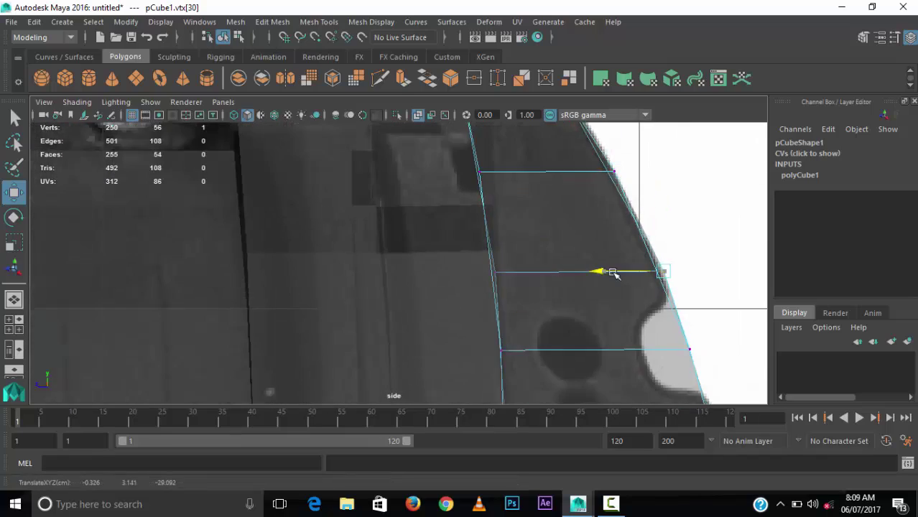
{"action": "scroll", "coordinate": [450, 280], "scroll_direction": "down", "scroll_amount": 3}
{"action": "left_click_drag", "start_coordinate": [389, 255], "coordinate": [381, 255]}
Step: Check the reshaped butt plate in four-view, then orbit the perspective view behind the stock
{"action": "key", "text": "space"}
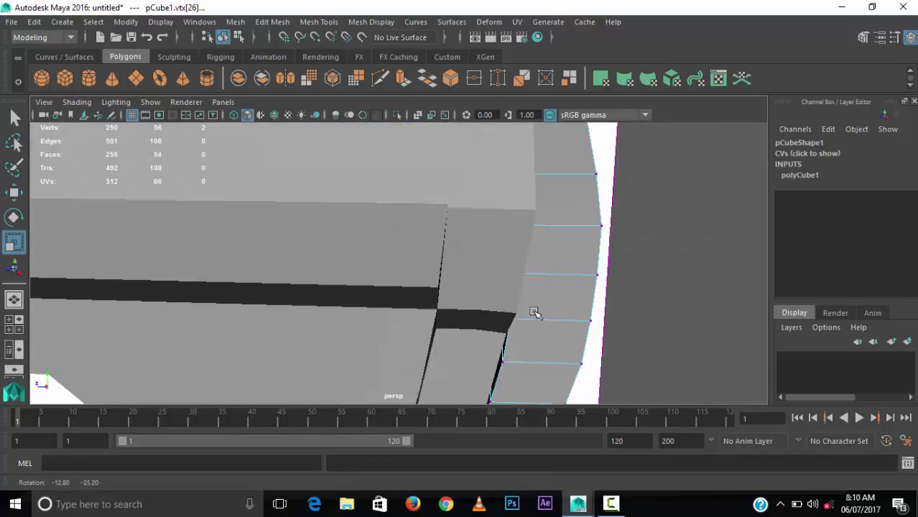
{"action": "key", "text": "space"}
{"action": "scroll", "coordinate": [561, 336], "scroll_direction": "down", "scroll_amount": 3}
{"action": "left_click_drag", "start_coordinate": [562, 335], "coordinate": [375, 353], "text": "alt"}
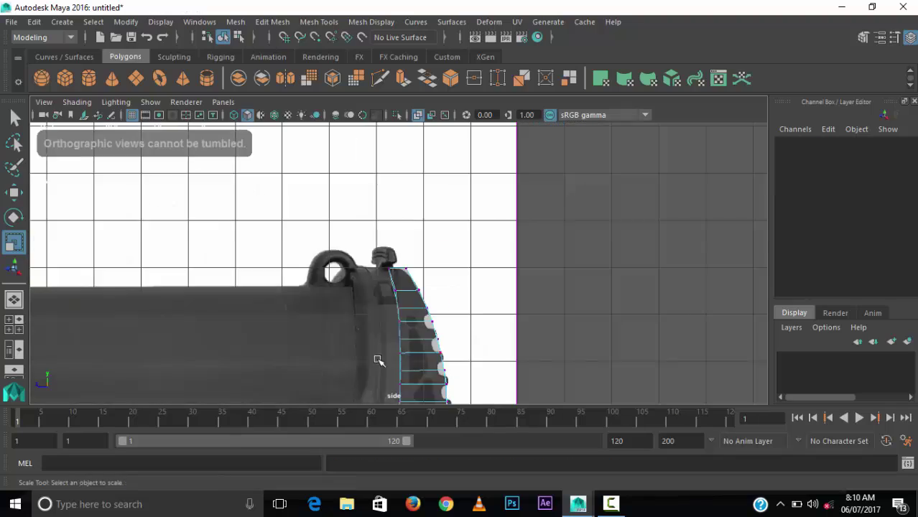
{"action": "middle_click_drag", "start_coordinate": [375, 353], "coordinate": [440, 302], "text": "alt"}
{"action": "key", "text": "space"}
{"action": "key", "text": "space"}
{"action": "mouse_move", "coordinate": [440, 302]}
{"action": "left_mouse_down", "text": "alt"}
{"action": "mouse_move", "coordinate": [337, 339]}
{"action": "mouse_move", "coordinate": [374, 287]}
{"action": "left_mouse_up", "text": "alt"}
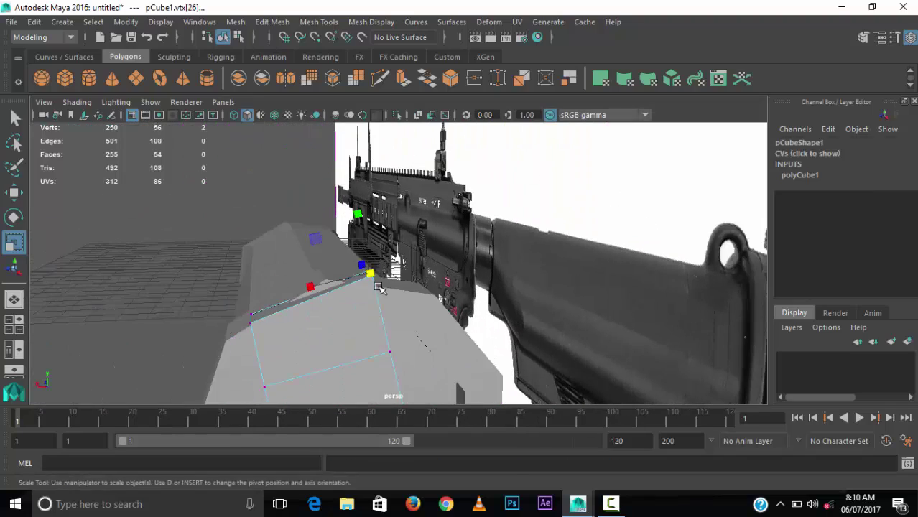
Step: Select a pair of neighbouring vertices on the stock mesh in perspective view
{"action": "key", "text": "w"}
{"action": "scroll", "coordinate": [326, 330], "scroll_direction": "up", "scroll_amount": 3}
{"action": "mouse_move", "coordinate": [327, 330]}
{"action": "left_mouse_down", "text": "alt"}
{"action": "mouse_move", "coordinate": [447, 291]}
{"action": "mouse_move", "coordinate": [471, 318]}
{"action": "left_mouse_up", "text": "alt"}
{"action": "right_click_drag", "start_coordinate": [545, 127], "coordinate": [594, 280]}
{"action": "left_click", "coordinate": [467, 305]}
{"action": "mouse_move", "coordinate": [487, 320]}
{"action": "left_mouse_down", "text": "alt"}
{"action": "mouse_move", "coordinate": [365, 345]}
{"action": "mouse_move", "coordinate": [363, 208]}
{"action": "left_mouse_up", "text": "alt"}
{"action": "left_click", "coordinate": [446, 266], "text": "shift"}
{"action": "mouse_move", "coordinate": [447, 266]}
{"action": "left_mouse_down", "text": "alt"}
{"action": "mouse_move", "coordinate": [522, 275]}
{"action": "mouse_move", "coordinate": [403, 302]}
{"action": "mouse_move", "coordinate": [400, 348]}
{"action": "mouse_move", "coordinate": [488, 334]}
{"action": "mouse_move", "coordinate": [486, 295]}
{"action": "mouse_move", "coordinate": [502, 262]}
{"action": "left_mouse_up", "text": "alt"}
Step: Select the receiver block's rear corner and top vertices to merge them via Edit Mesh
{"action": "key", "text": "w"}
{"action": "left_click", "coordinate": [501, 263]}
{"action": "left_click", "coordinate": [469, 236]}
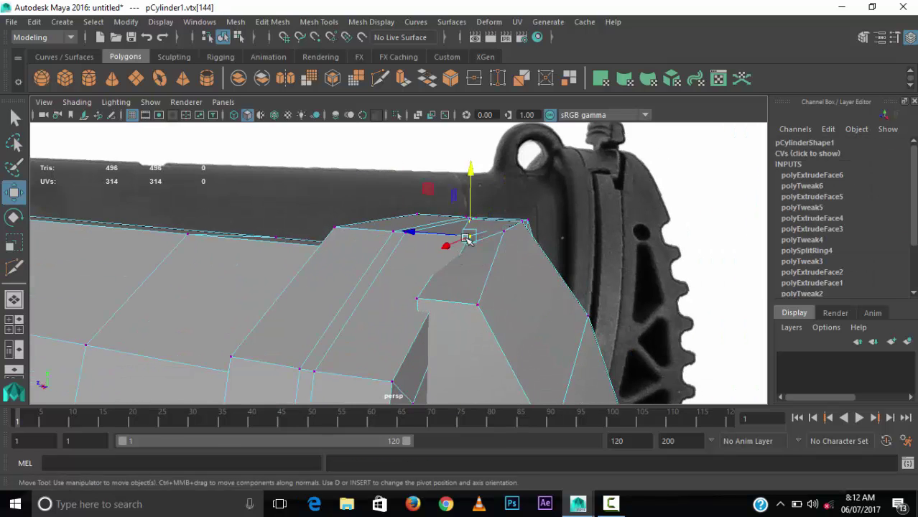
{"action": "left_click_drag", "start_coordinate": [469, 236], "coordinate": [513, 309], "text": "alt"}
{"action": "mouse_move", "coordinate": [477, 282]}
{"action": "left_mouse_down", "text": "alt"}
{"action": "mouse_move", "coordinate": [488, 260]}
{"action": "mouse_move", "coordinate": [446, 238]}
{"action": "mouse_move", "coordinate": [396, 258]}
{"action": "mouse_move", "coordinate": [489, 331]}
{"action": "left_mouse_up", "text": "alt"}
{"action": "middle_click_drag", "start_coordinate": [488, 331], "coordinate": [483, 340], "text": "alt"}
{"action": "left_click", "coordinate": [403, 281]}
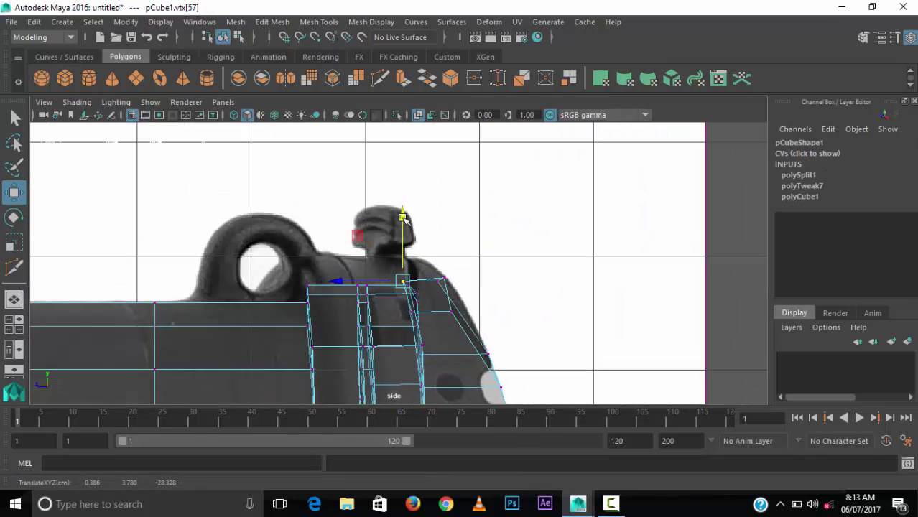
{"action": "mouse_move", "coordinate": [423, 285]}
{"action": "left_mouse_down", "text": "alt"}
{"action": "mouse_move", "coordinate": [481, 308]}
{"action": "mouse_move", "coordinate": [436, 192]}
{"action": "mouse_move", "coordinate": [531, 217]}
{"action": "left_mouse_up", "text": "alt"}
{"action": "left_click", "coordinate": [437, 193]}
{"action": "left_click_drag", "start_coordinate": [491, 217], "coordinate": [611, 381], "text": "alt"}
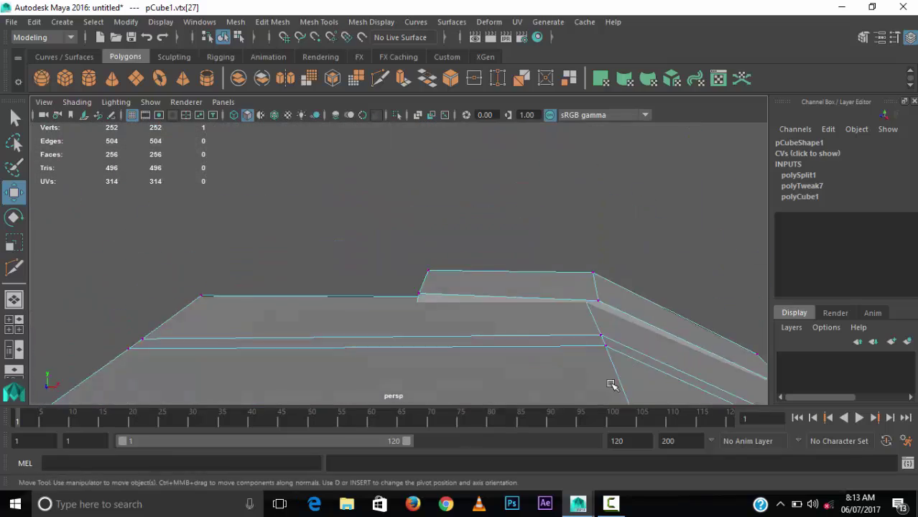
{"action": "left_click", "coordinate": [332, 302]}
{"action": "mouse_move", "coordinate": [293, 273]}
{"action": "left_mouse_down", "text": "alt"}
{"action": "mouse_move", "coordinate": [300, 309]}
{"action": "mouse_move", "coordinate": [487, 303]}
{"action": "mouse_move", "coordinate": [416, 306]}
{"action": "mouse_move", "coordinate": [442, 252]}
{"action": "left_mouse_up", "text": "alt"}
{"action": "left_click", "coordinate": [272, 22]}
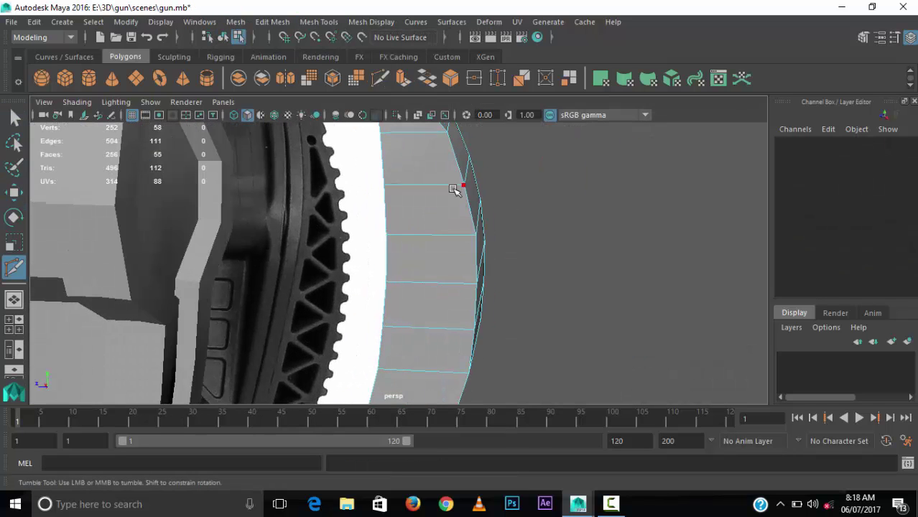
Step: Orbit in on the curved strip behind the stock and finish the diagonal Multi-Cut lines
{"action": "mouse_move", "coordinate": [476, 282]}
{"action": "left_mouse_down", "text": "alt"}
{"action": "mouse_move", "coordinate": [373, 328]}
{"action": "mouse_move", "coordinate": [379, 227]}
{"action": "left_mouse_up", "text": "alt"}
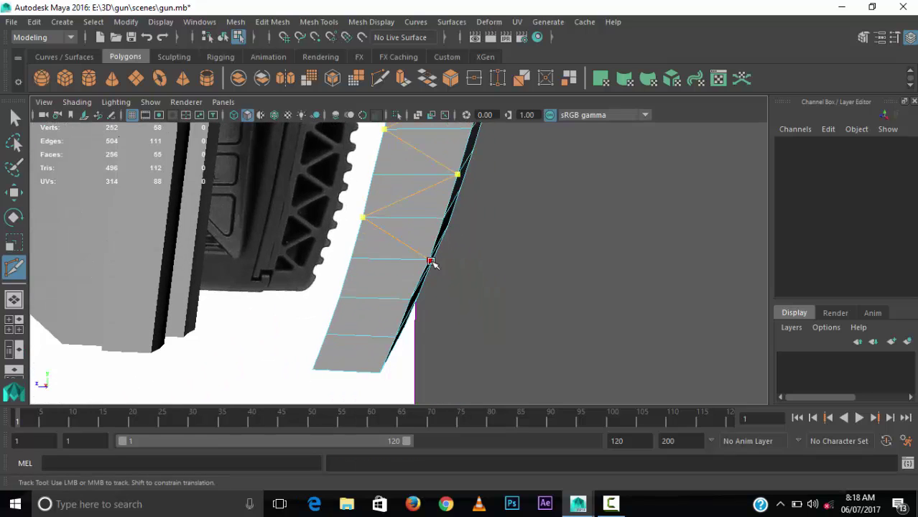
{"action": "right_click_drag", "start_coordinate": [430, 260], "coordinate": [386, 321], "text": "alt"}
{"action": "mouse_move", "coordinate": [386, 321]}
{"action": "left_mouse_down", "text": "alt"}
{"action": "mouse_move", "coordinate": [446, 256]}
{"action": "mouse_move", "coordinate": [443, 242]}
{"action": "left_mouse_up", "text": "alt"}
{"action": "key", "text": "w"}
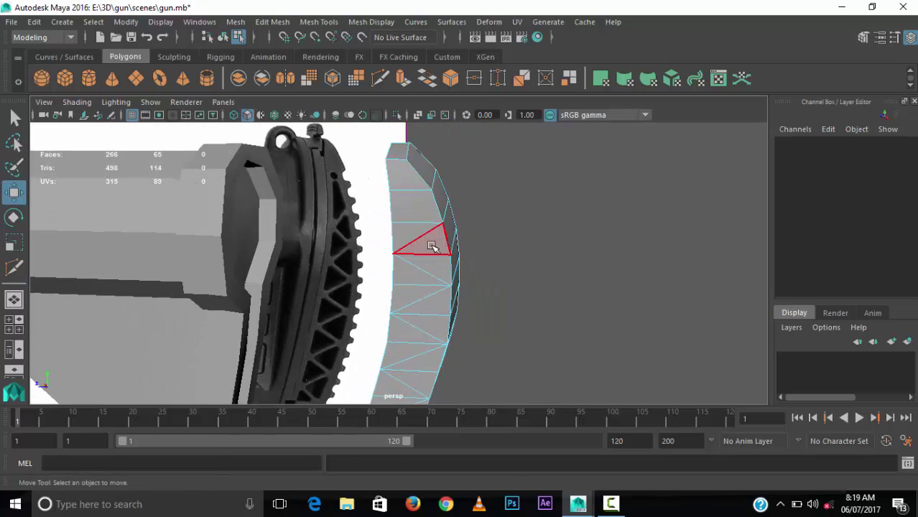
Step: Extrude the first triangle face and add another diagonal cut across a strip segment
{"action": "key", "text": "ctrl+e"}
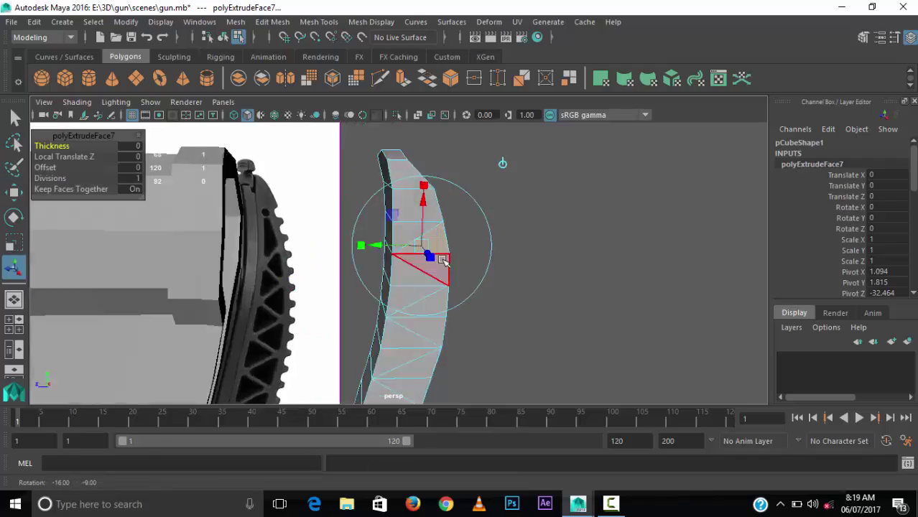
{"action": "mouse_move", "coordinate": [454, 210]}
{"action": "left_mouse_down", "text": "alt"}
{"action": "mouse_move", "coordinate": [454, 250]}
{"action": "mouse_move", "coordinate": [406, 254]}
{"action": "mouse_move", "coordinate": [449, 259]}
{"action": "left_mouse_up", "text": "alt"}
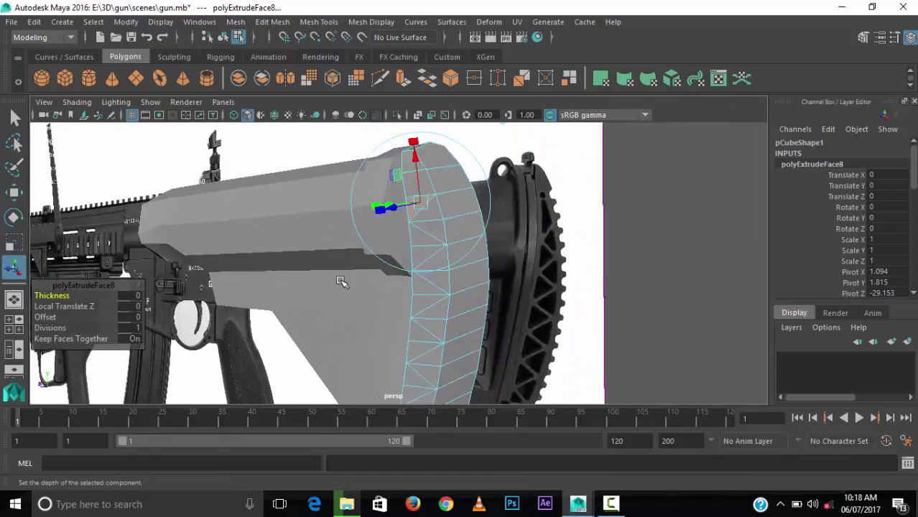
{"action": "scroll", "coordinate": [500, 242], "scroll_direction": "up", "scroll_amount": 5}
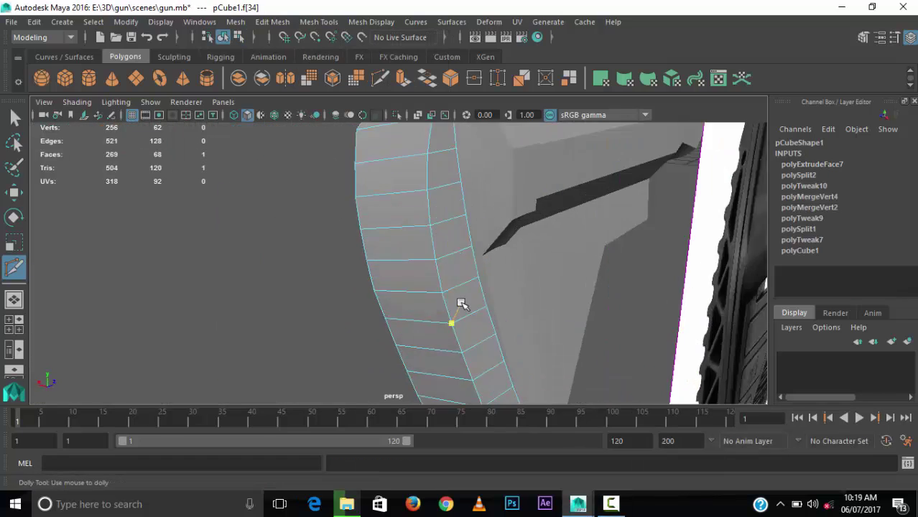
{"action": "left_click", "coordinate": [402, 145]}
{"action": "left_click", "coordinate": [453, 173]}
{"action": "middle_click_drag", "start_coordinate": [400, 208], "coordinate": [436, 194], "text": "alt"}
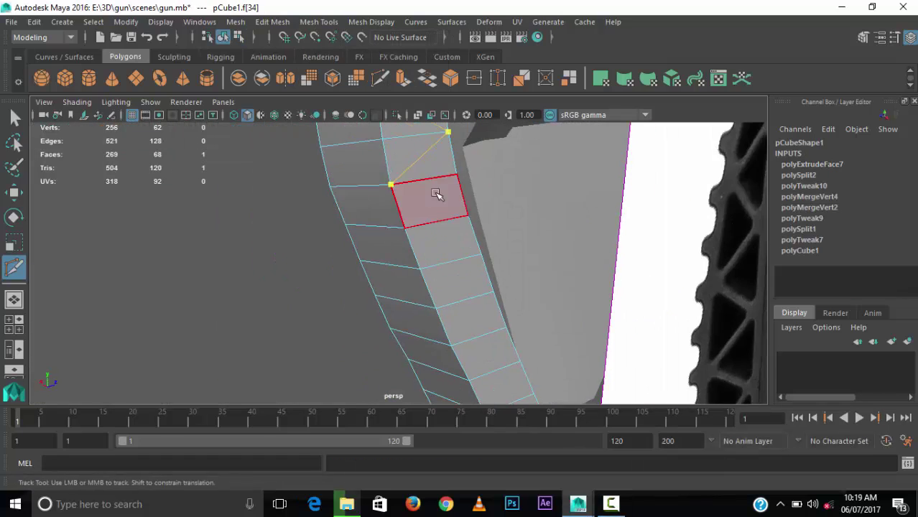
{"action": "scroll", "coordinate": [514, 313], "scroll_direction": "down", "scroll_amount": 5}
{"action": "mouse_move", "coordinate": [515, 314]}
{"action": "left_mouse_down", "text": "alt"}
{"action": "mouse_move", "coordinate": [462, 266]}
{"action": "mouse_move", "coordinate": [410, 242]}
{"action": "left_mouse_up", "text": "alt"}
{"action": "key", "text": "w"}
Step: Extrude and inset the next triangle faces on the strip
{"action": "key", "text": "ctrl+e"}
{"action": "left_click_drag", "start_coordinate": [467, 248], "coordinate": [464, 221], "text": "alt"}
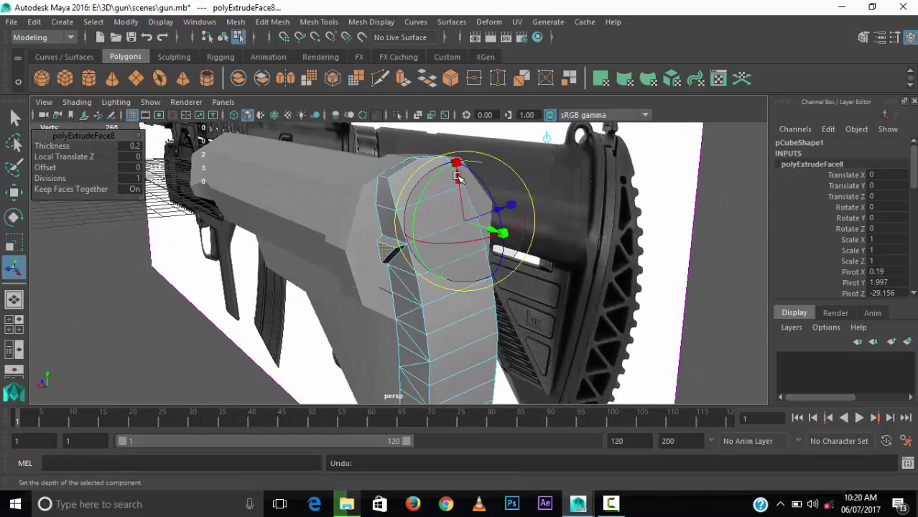
{"action": "mouse_move", "coordinate": [623, 174]}
{"action": "left_mouse_down", "text": "alt"}
{"action": "mouse_move", "coordinate": [445, 323]}
{"action": "mouse_move", "coordinate": [352, 308]}
{"action": "left_mouse_up", "text": "alt"}
{"action": "left_click", "coordinate": [440, 334]}
{"action": "key", "text": "ctrl+e"}
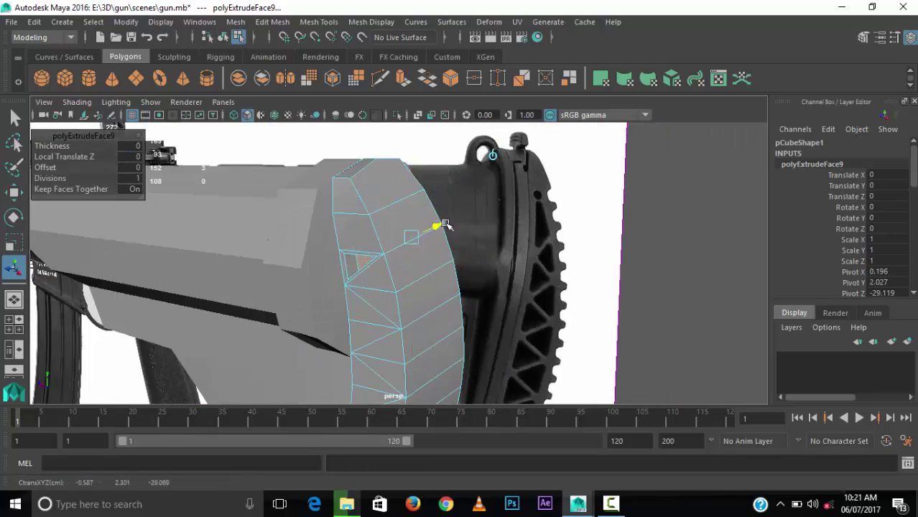
{"action": "mouse_move", "coordinate": [445, 225]}
{"action": "left_mouse_down", "text": "alt"}
{"action": "mouse_move", "coordinate": [170, 266]}
{"action": "mouse_move", "coordinate": [410, 237]}
{"action": "mouse_move", "coordinate": [472, 307]}
{"action": "mouse_move", "coordinate": [369, 287]}
{"action": "mouse_move", "coordinate": [400, 266]}
{"action": "mouse_move", "coordinate": [251, 305]}
{"action": "mouse_move", "coordinate": [375, 276]}
{"action": "mouse_move", "coordinate": [389, 283]}
{"action": "mouse_move", "coordinate": [392, 254]}
{"action": "mouse_move", "coordinate": [472, 314]}
{"action": "mouse_move", "coordinate": [375, 349]}
{"action": "mouse_move", "coordinate": [365, 294]}
{"action": "left_mouse_up", "text": "alt"}
{"action": "key", "text": "w"}
{"action": "key", "text": "ctrl+e"}
{"action": "left_click", "coordinate": [391, 255]}
{"action": "key", "text": "ctrl+e"}
{"action": "mouse_move", "coordinate": [364, 293]}
{"action": "right_mouse_down", "text": "alt"}
{"action": "mouse_move", "coordinate": [448, 308]}
{"action": "mouse_move", "coordinate": [379, 286]}
{"action": "right_mouse_up", "text": "alt"}
Step: Extrude, inset and push several more triangle faces inward into the strip
{"action": "key", "text": "ctrl+e"}
{"action": "mouse_move", "coordinate": [414, 295]}
{"action": "left_mouse_down", "text": "alt"}
{"action": "mouse_move", "coordinate": [410, 277]}
{"action": "mouse_move", "coordinate": [461, 256]}
{"action": "mouse_move", "coordinate": [374, 302]}
{"action": "left_mouse_up", "text": "alt"}
{"action": "left_click", "coordinate": [374, 303]}
{"action": "key", "text": "ctrl+e"}
{"action": "key", "text": "ctrl+e"}
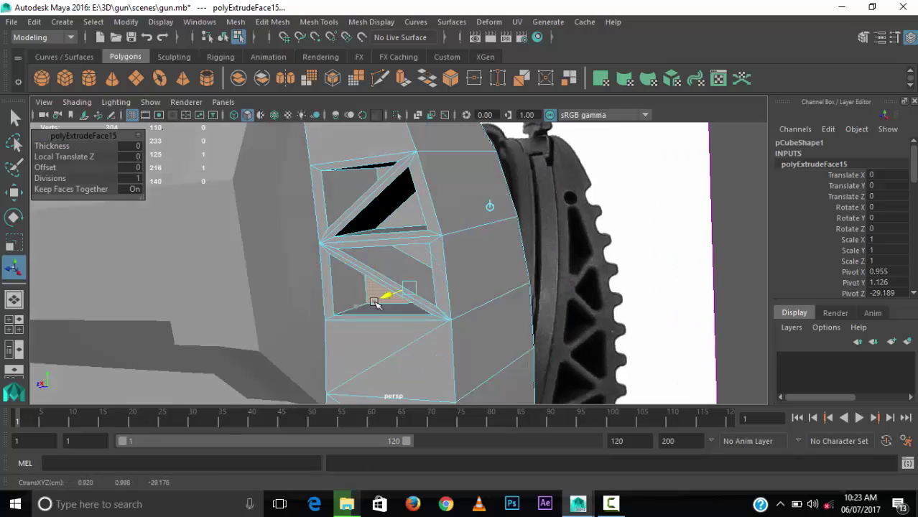
{"action": "left_click", "coordinate": [446, 263]}
{"action": "key", "text": "ctrl+e"}
{"action": "mouse_move", "coordinate": [377, 345]}
{"action": "left_mouse_down", "text": "alt"}
{"action": "mouse_move", "coordinate": [446, 263]}
{"action": "mouse_move", "coordinate": [526, 195]}
{"action": "left_mouse_up", "text": "alt"}
{"action": "left_click", "coordinate": [498, 234]}
{"action": "key", "text": "ctrl+e"}
{"action": "left_click_drag", "start_coordinate": [483, 236], "coordinate": [448, 246], "text": "alt"}
{"action": "left_click", "coordinate": [470, 287]}
Step: Recess the remaining triangle faces to complete the lattice of triangular openings
{"action": "key", "text": "ctrl+e"}
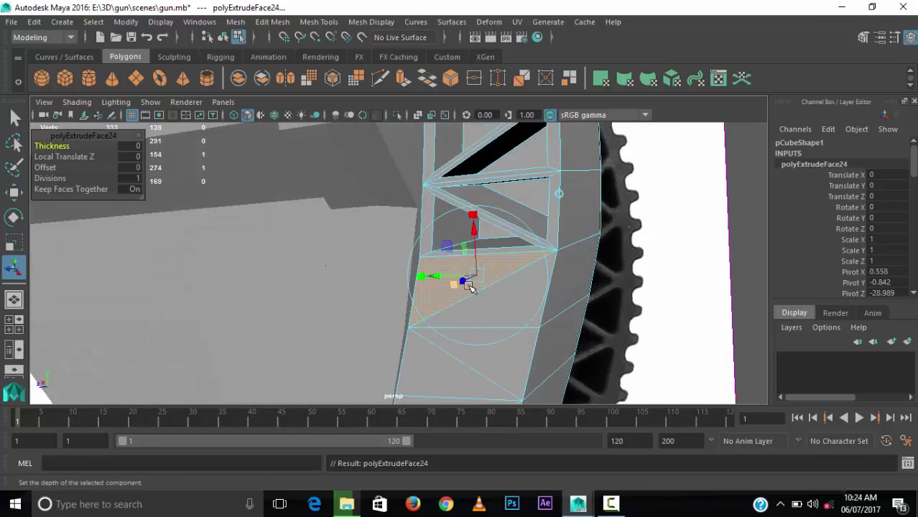
{"action": "left_click_drag", "start_coordinate": [471, 287], "coordinate": [436, 318], "text": "alt"}
{"action": "key", "text": "ctrl+e"}
{"action": "left_click", "coordinate": [563, 210]}
{"action": "key", "text": "ctrl+e"}
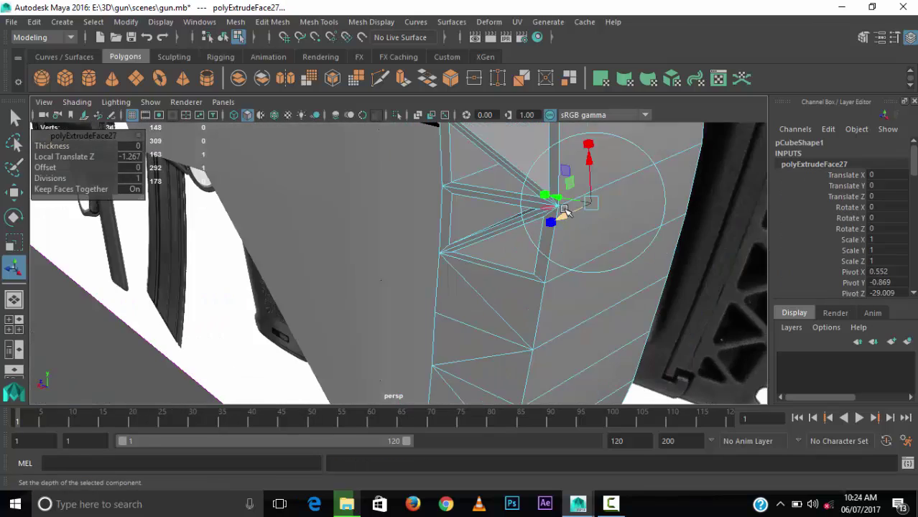
{"action": "left_click", "coordinate": [494, 275]}
{"action": "key", "text": "ctrl+e"}
{"action": "mouse_move", "coordinate": [564, 210]}
{"action": "left_mouse_down", "text": "alt"}
{"action": "mouse_move", "coordinate": [474, 289]}
{"action": "mouse_move", "coordinate": [512, 321]}
{"action": "mouse_move", "coordinate": [492, 225]}
{"action": "mouse_move", "coordinate": [467, 226]}
{"action": "left_mouse_up", "text": "alt"}
{"action": "left_click", "coordinate": [474, 290]}
{"action": "key", "text": "ctrl+e"}
{"action": "key", "text": "ctrl+e"}
{"action": "key", "text": "ctrl+e"}
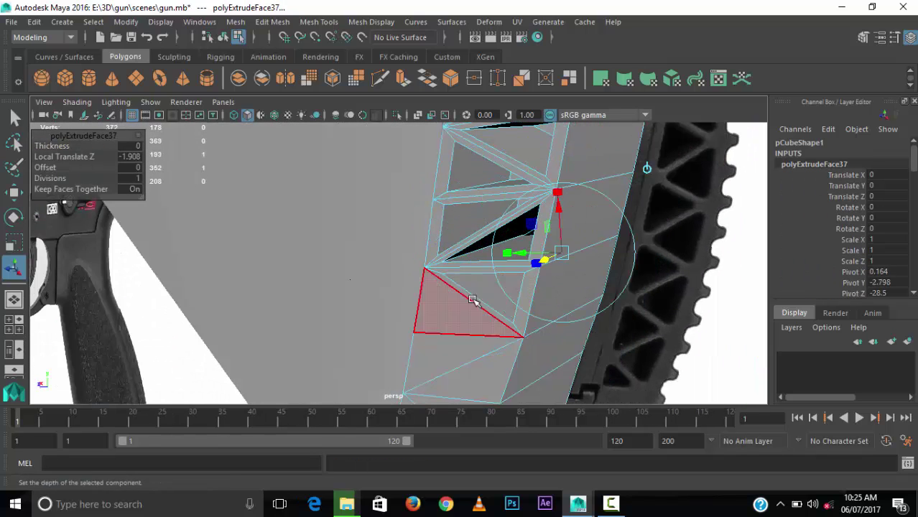
{"action": "left_click_drag", "start_coordinate": [526, 338], "coordinate": [520, 272], "text": "alt"}
{"action": "left_click", "coordinate": [520, 272]}
{"action": "key", "text": "ctrl+e"}
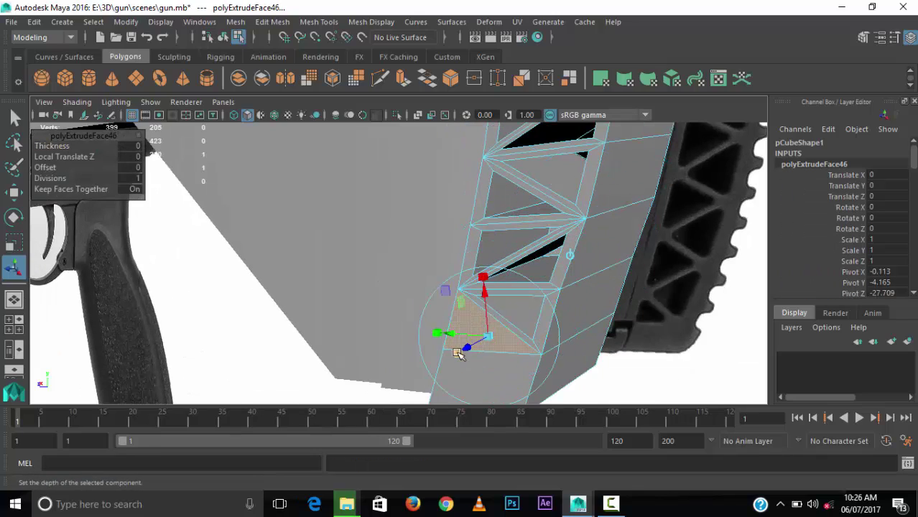
Step: Orbit out to view the whole piece and select the entire strip object
{"action": "scroll", "coordinate": [506, 330], "scroll_direction": "down", "scroll_amount": 10}
{"action": "mouse_move", "coordinate": [505, 330]}
{"action": "left_mouse_down", "text": "alt"}
{"action": "mouse_move", "coordinate": [431, 287]}
{"action": "mouse_move", "coordinate": [291, 258]}
{"action": "mouse_move", "coordinate": [387, 316]}
{"action": "left_mouse_up", "text": "alt"}
{"action": "key", "text": "F8"}
{"action": "right_click_drag", "start_coordinate": [388, 316], "coordinate": [359, 287], "text": "shift"}
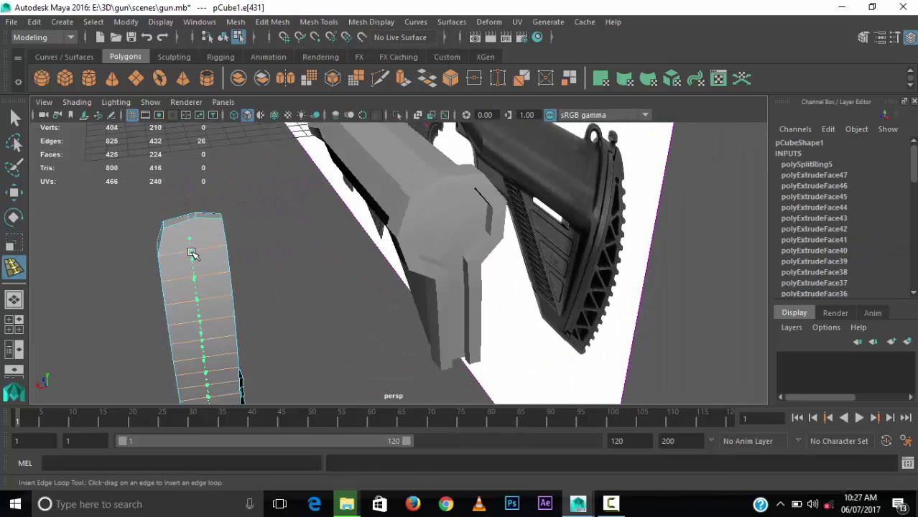
Step: Insert a lengthwise edge loop along the strip, then select and frame the curved stock piece
{"action": "left_click_drag", "start_coordinate": [191, 253], "coordinate": [314, 276], "text": "alt"}
{"action": "left_click", "coordinate": [311, 299]}
{"action": "scroll", "coordinate": [481, 244], "scroll_direction": "up", "scroll_amount": 5}
{"action": "left_click_drag", "start_coordinate": [481, 245], "coordinate": [316, 129], "text": "alt"}
{"action": "right_click_drag", "start_coordinate": [316, 129], "coordinate": [316, 173]}
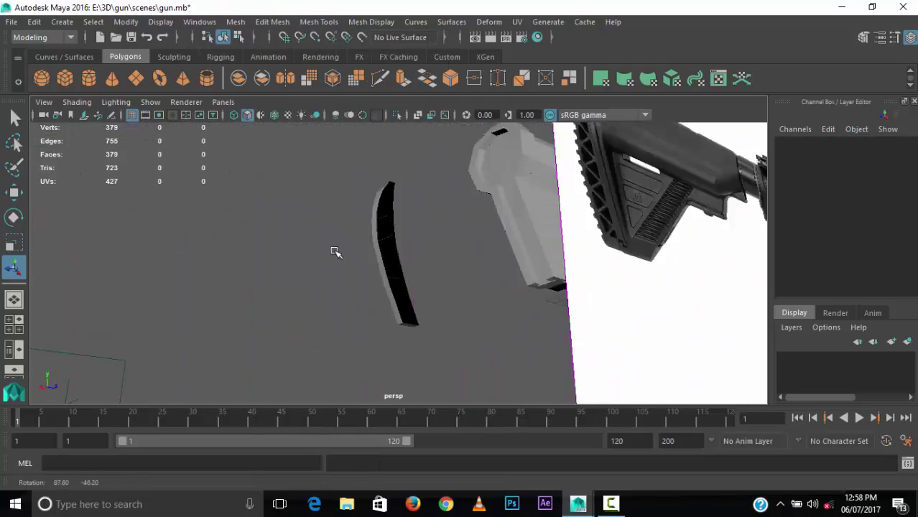
{"action": "left_click_drag", "start_coordinate": [334, 251], "coordinate": [659, 282], "text": "alt"}
{"action": "left_click", "coordinate": [496, 280]}
{"action": "key", "text": "f"}
{"action": "left_click_drag", "start_coordinate": [508, 357], "coordinate": [501, 321], "text": "alt"}
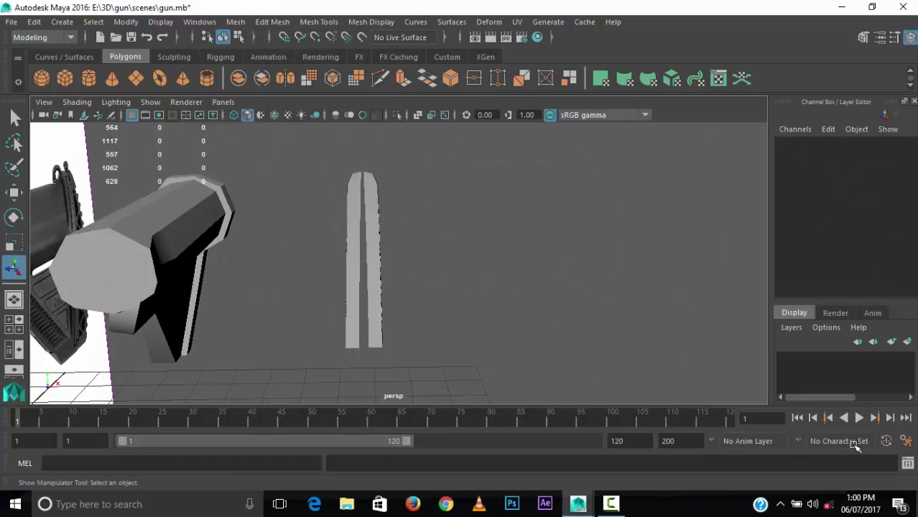
Step: Tilt the curved strip to the stock's angle and shift the second piece sideways
{"action": "left_click", "coordinate": [363, 259]}
{"action": "key", "text": "e"}
{"action": "left_click_drag", "start_coordinate": [381, 244], "coordinate": [362, 267], "text": "alt"}
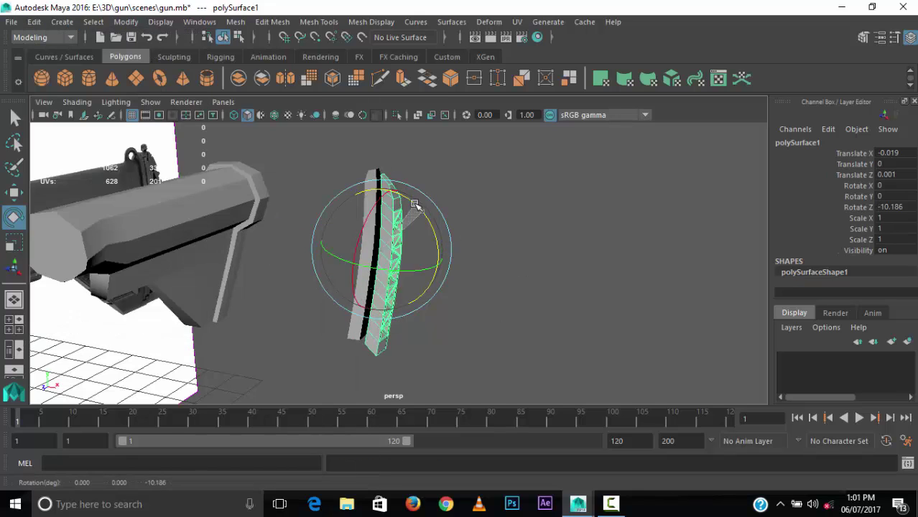
{"action": "mouse_move", "coordinate": [395, 205]}
{"action": "left_mouse_down", "text": "alt"}
{"action": "mouse_move", "coordinate": [358, 255]}
{"action": "mouse_move", "coordinate": [512, 270]}
{"action": "left_mouse_up", "text": "alt"}
{"action": "key", "text": "w"}
{"action": "mouse_move", "coordinate": [365, 277]}
{"action": "left_mouse_down", "text": "alt"}
{"action": "mouse_move", "coordinate": [331, 299]}
{"action": "mouse_move", "coordinate": [95, 237]}
{"action": "left_mouse_up", "text": "alt"}
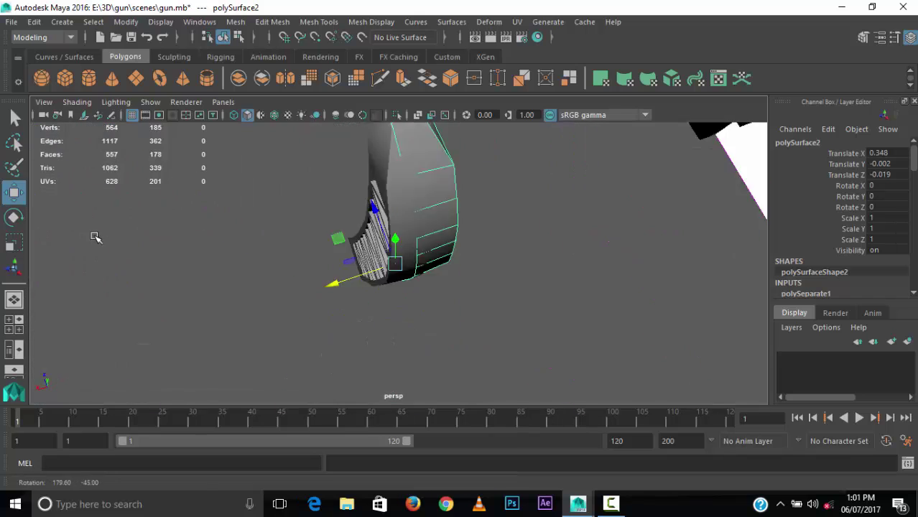
Step: Raise the piece's top vertices and undo the failed Combine
{"action": "key", "text": "F9"}
{"action": "left_click", "coordinate": [399, 206]}
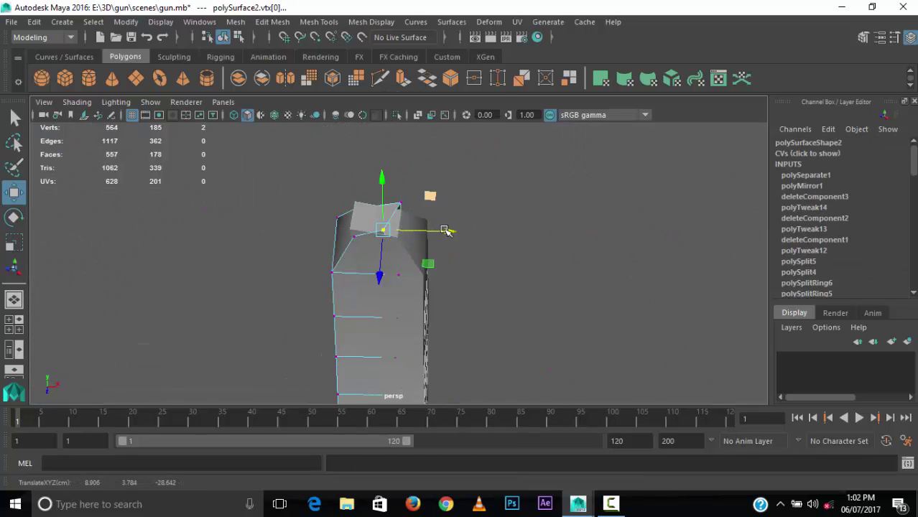
{"action": "left_click_drag", "start_coordinate": [384, 187], "coordinate": [373, 203], "text": "alt"}
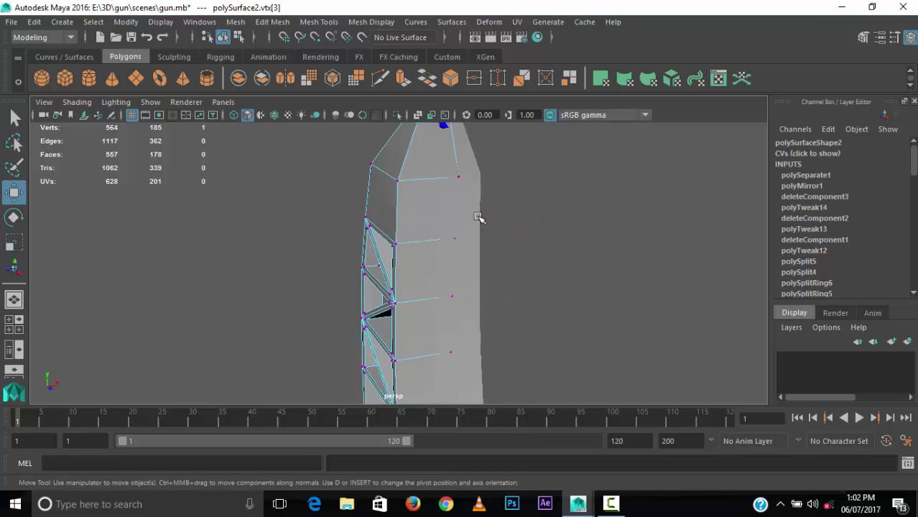
{"action": "left_click_drag", "start_coordinate": [478, 217], "coordinate": [614, 303], "text": "alt"}
{"action": "right_click_drag", "start_coordinate": [640, 239], "coordinate": [349, 282], "text": "alt"}
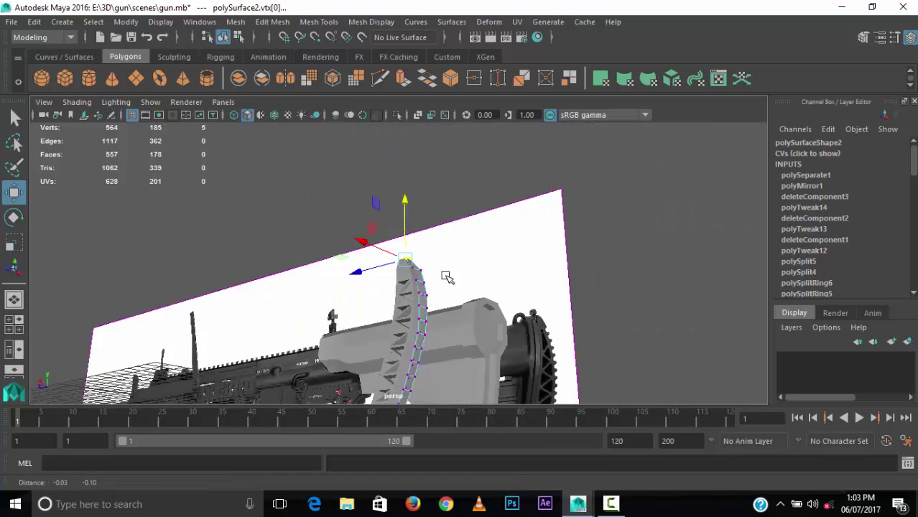
{"action": "left_click_drag", "start_coordinate": [444, 272], "coordinate": [411, 253], "text": "alt"}
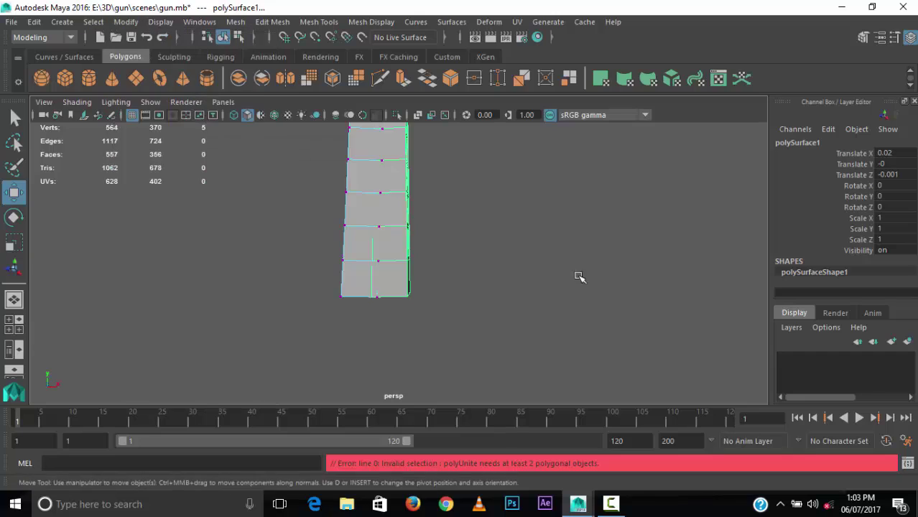
{"action": "key", "text": "ctrl+z"}
Step: Combine the two butt plate strip halves into a single mesh, polySurface1
{"action": "key", "text": "r"}
{"action": "key", "text": "w"}
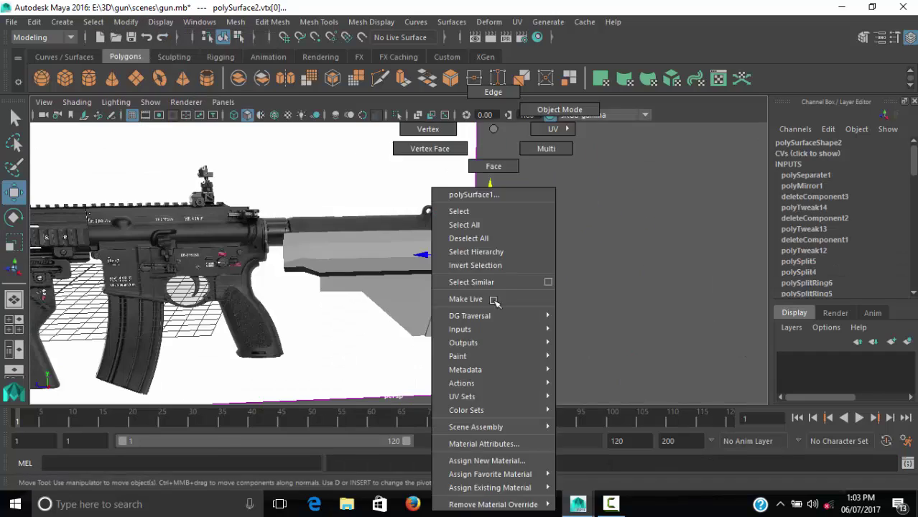
{"action": "right_click_drag", "start_coordinate": [474, 184], "coordinate": [501, 108]}
{"action": "key", "text": "space"}
{"action": "key", "text": "space"}
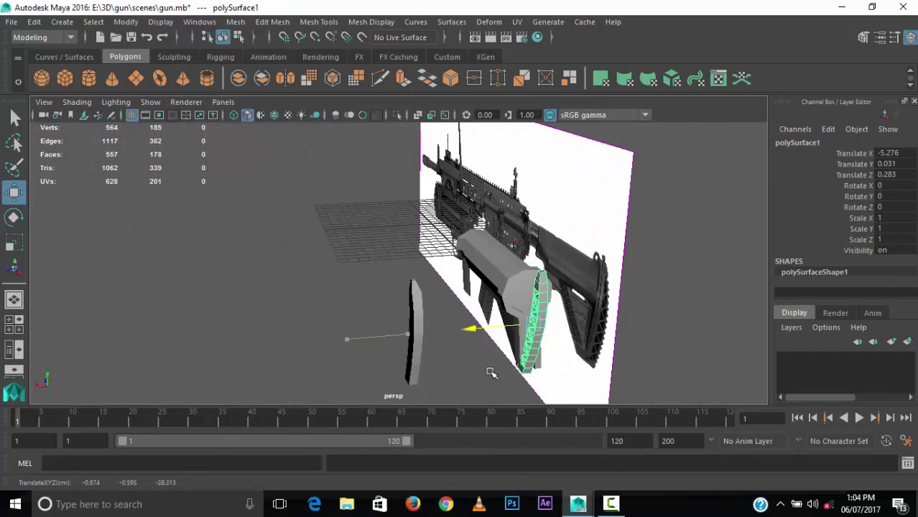
{"action": "left_click_drag", "start_coordinate": [491, 368], "coordinate": [395, 334], "text": "alt"}
{"action": "right_click_drag", "start_coordinate": [396, 334], "coordinate": [436, 313], "text": "alt"}
{"action": "left_click", "coordinate": [237, 22]}
Step: Rotate the combined strip piece to match the stock's angle
{"action": "key", "text": "Escape"}
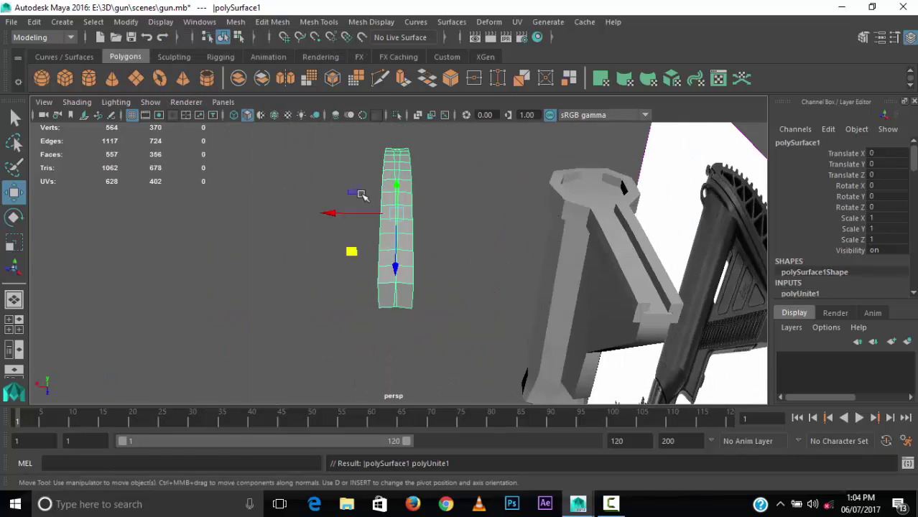
{"action": "left_click_drag", "start_coordinate": [353, 250], "coordinate": [590, 369], "text": "alt"}
{"action": "scroll", "coordinate": [411, 240], "scroll_direction": "up", "scroll_amount": 5}
{"action": "key", "text": "e"}
{"action": "mouse_move", "coordinate": [459, 251]}
{"action": "left_mouse_down", "text": "alt"}
{"action": "mouse_move", "coordinate": [509, 287]}
{"action": "mouse_move", "coordinate": [606, 227]}
{"action": "left_mouse_up", "text": "alt"}
{"action": "left_click_drag", "start_coordinate": [511, 269], "coordinate": [599, 275], "text": "alt"}
{"action": "scroll", "coordinate": [297, 284], "scroll_direction": "up", "scroll_amount": 3}
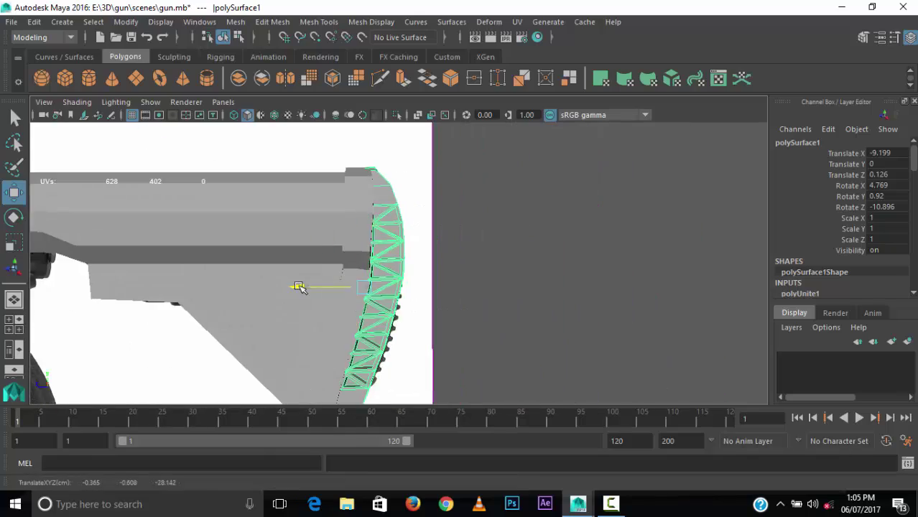
Step: Reselect the combined strip piece and fit it against the stock's rear end
{"action": "scroll", "coordinate": [475, 205], "scroll_direction": "down", "scroll_amount": 3}
{"action": "left_click", "coordinate": [475, 205]}
{"action": "mouse_move", "coordinate": [475, 204]}
{"action": "left_mouse_down", "text": "alt"}
{"action": "mouse_move", "coordinate": [461, 270]}
{"action": "mouse_move", "coordinate": [656, 266]}
{"action": "left_mouse_up", "text": "alt"}
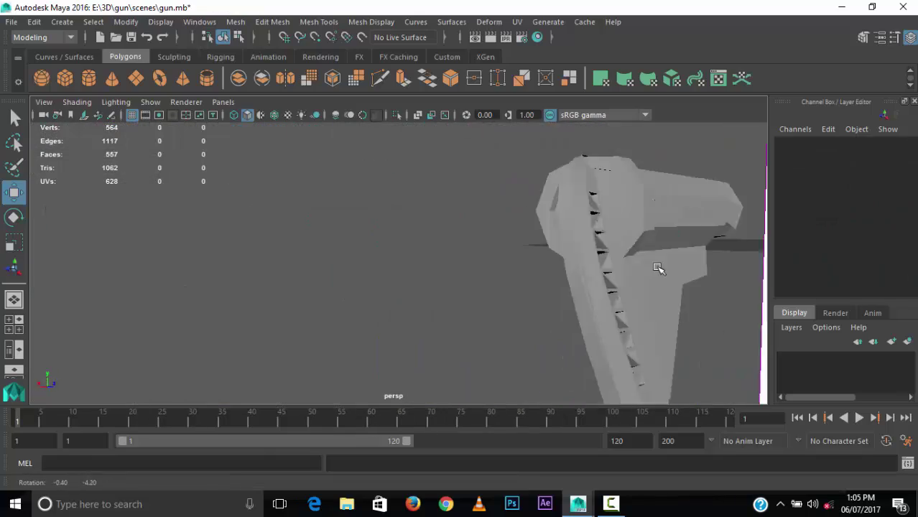
{"action": "scroll", "coordinate": [655, 266], "scroll_direction": "down", "scroll_amount": 3}
{"action": "left_click", "coordinate": [564, 247]}
{"action": "left_click_drag", "start_coordinate": [641, 187], "coordinate": [503, 215], "text": "alt"}
Step: Start the edge-cutting tool from the Mesh Tools and Edit Mesh menus on the stock
{"action": "left_click", "coordinate": [318, 21]}
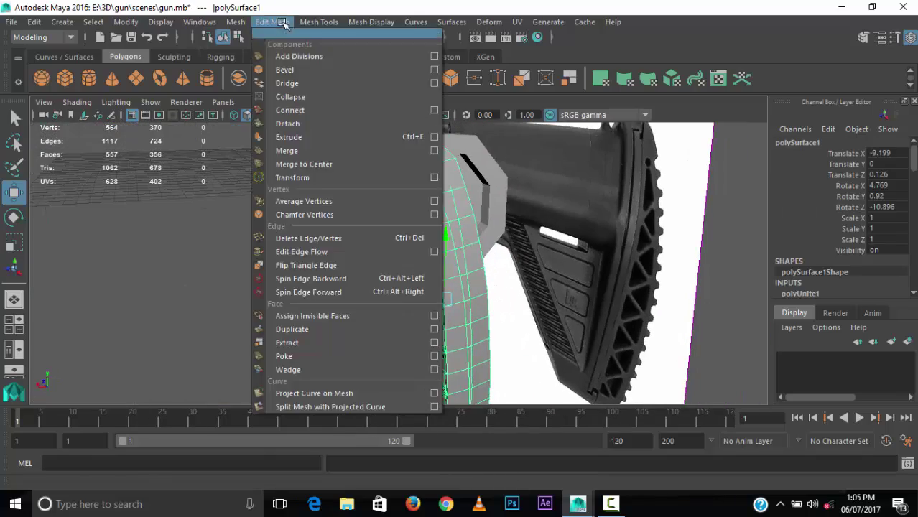
{"action": "left_click", "coordinate": [345, 54]}
{"action": "left_click", "coordinate": [319, 22]}
{"action": "left_click", "coordinate": [345, 133]}
Step: Place a cut point on the butt plate edge at the back of the stock
{"action": "scroll", "coordinate": [235, 202], "scroll_direction": "up", "scroll_amount": 3}
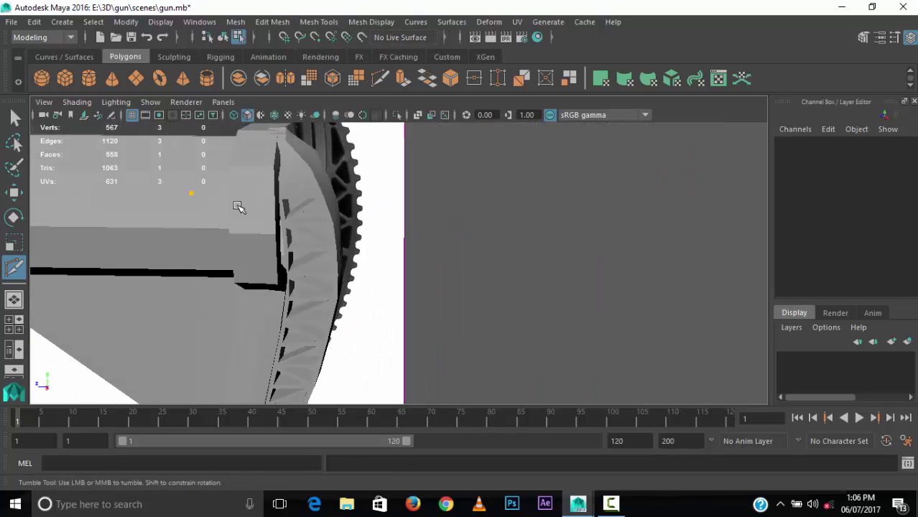
{"action": "scroll", "coordinate": [219, 228], "scroll_direction": "down", "scroll_amount": 3}
{"action": "left_click_drag", "start_coordinate": [219, 228], "coordinate": [445, 206], "text": "alt"}
{"action": "mouse_move", "coordinate": [445, 206]}
{"action": "middle_mouse_down", "text": "alt"}
{"action": "mouse_move", "coordinate": [327, 209]}
{"action": "mouse_move", "coordinate": [432, 204]}
{"action": "middle_mouse_up", "text": "alt"}
{"action": "right_click_drag", "start_coordinate": [433, 205], "coordinate": [537, 192], "text": "alt"}
{"action": "left_click_drag", "start_coordinate": [537, 192], "coordinate": [437, 222], "text": "alt"}
{"action": "middle_click_drag", "start_coordinate": [436, 221], "coordinate": [536, 226], "text": "alt"}
{"action": "left_click", "coordinate": [537, 226]}
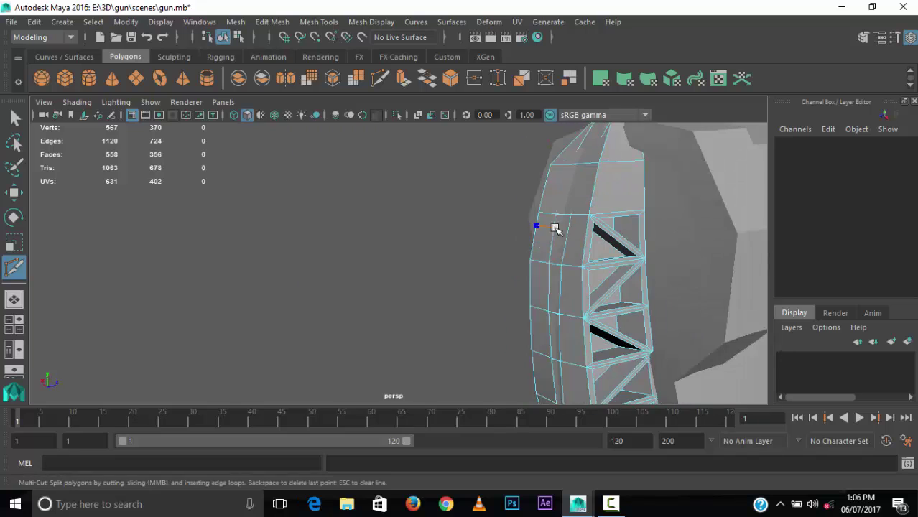
{"action": "right_click_drag", "start_coordinate": [555, 229], "coordinate": [496, 260], "text": "alt"}
{"action": "left_click_drag", "start_coordinate": [496, 260], "coordinate": [412, 251], "text": "alt"}
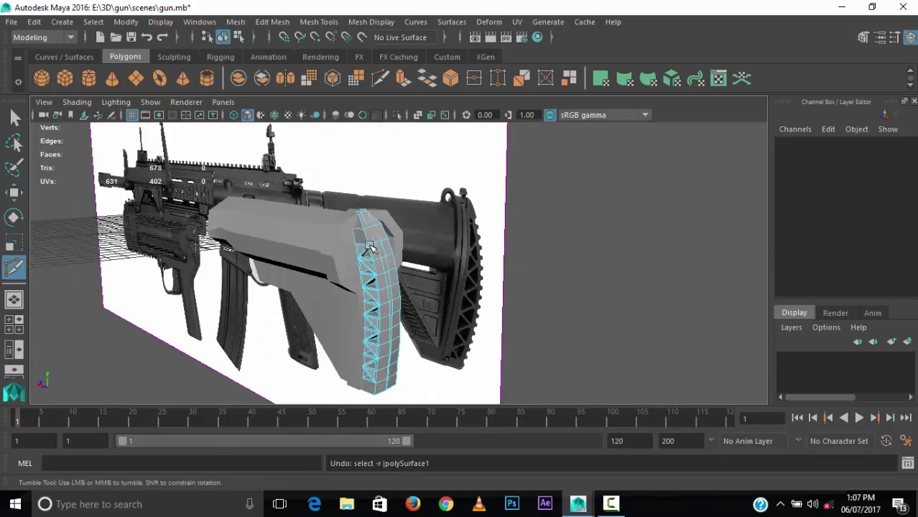
Step: Insert the first edge loops around and across the butt plate with Insert Edge Loop
{"action": "left_click", "coordinate": [318, 22]}
{"action": "left_click", "coordinate": [337, 115]}
{"action": "scroll", "coordinate": [301, 263], "scroll_direction": "up", "scroll_amount": 3}
{"action": "scroll", "coordinate": [339, 292], "scroll_direction": "up", "scroll_amount": 2}
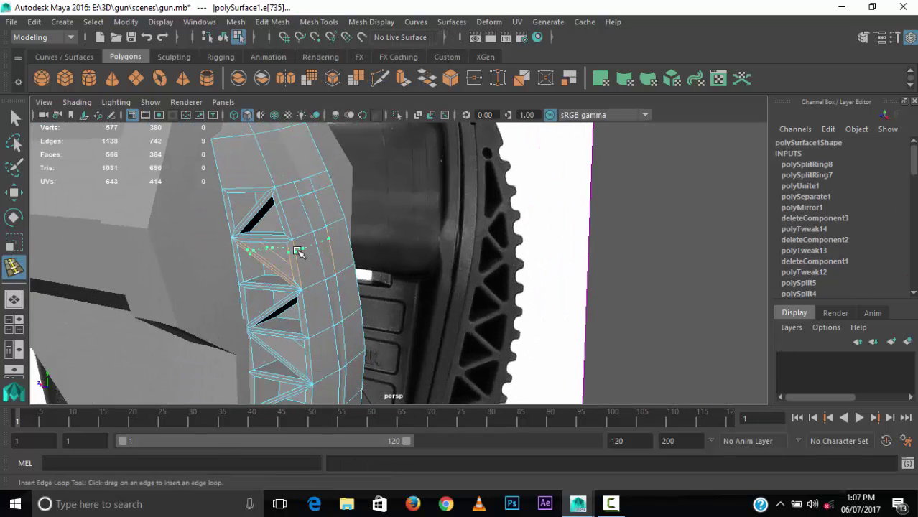
{"action": "left_click", "coordinate": [343, 294]}
{"action": "scroll", "coordinate": [333, 233], "scroll_direction": "up", "scroll_amount": 2}
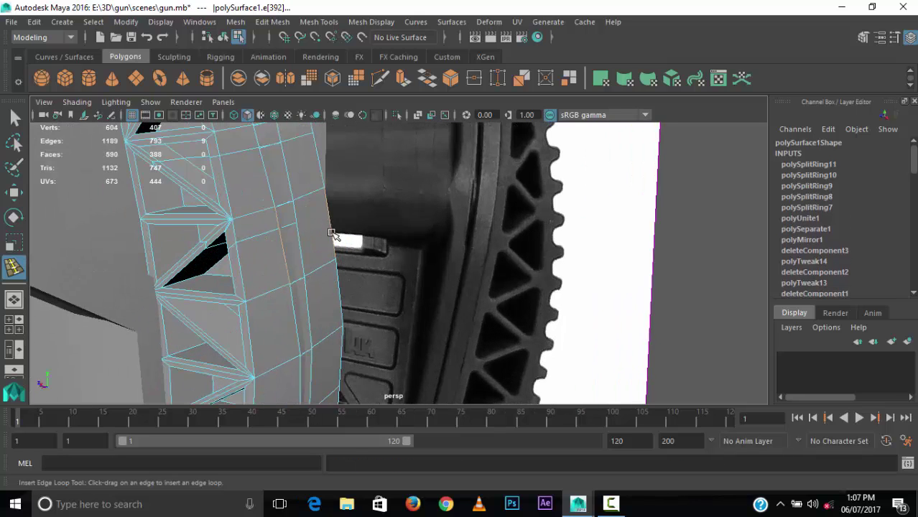
{"action": "left_click", "coordinate": [256, 324]}
{"action": "left_click_drag", "start_coordinate": [256, 323], "coordinate": [368, 273], "text": "alt"}
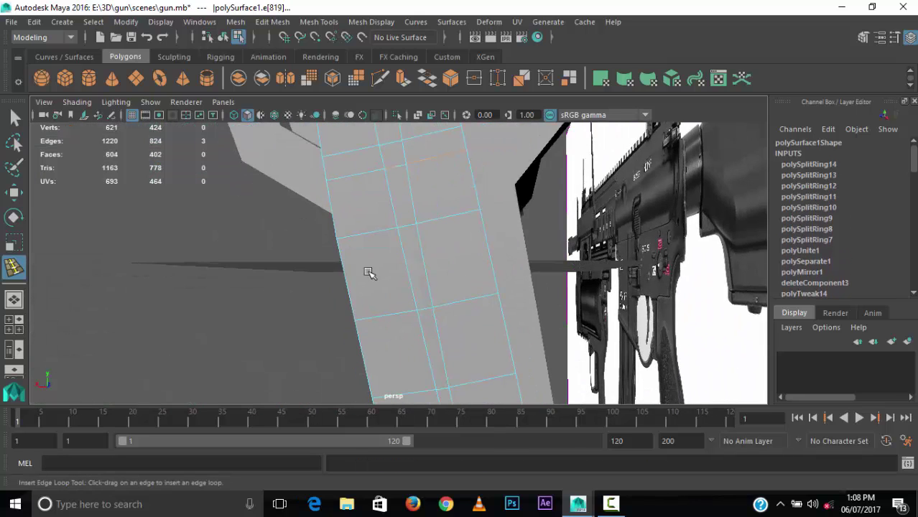
{"action": "left_click", "coordinate": [487, 225]}
{"action": "mouse_move", "coordinate": [487, 225]}
{"action": "left_mouse_down", "text": "alt"}
{"action": "mouse_move", "coordinate": [298, 263]}
{"action": "mouse_move", "coordinate": [241, 250]}
{"action": "left_mouse_up", "text": "alt"}
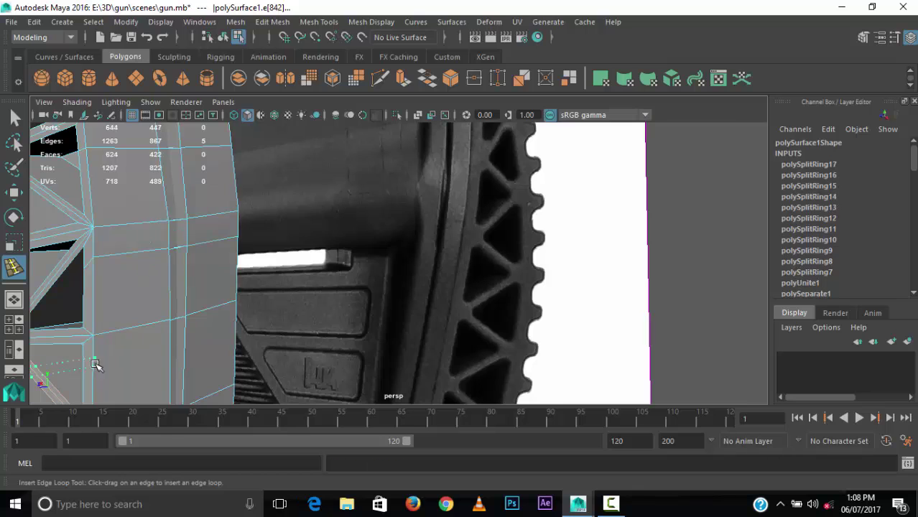
{"action": "middle_click_drag", "start_coordinate": [95, 365], "coordinate": [280, 282], "text": "alt"}
Step: Add more edge loops around the butt plate ring, raising the mesh to 678 faces
{"action": "left_click", "coordinate": [339, 358]}
{"action": "left_click_drag", "start_coordinate": [339, 357], "coordinate": [290, 285], "text": "alt"}
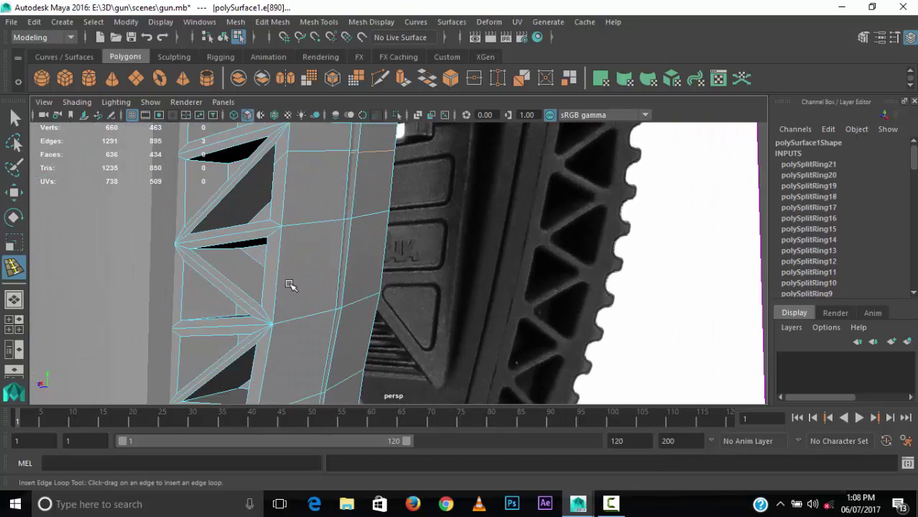
{"action": "left_click", "coordinate": [248, 345]}
{"action": "mouse_move", "coordinate": [249, 346]}
{"action": "left_mouse_down", "text": "alt"}
{"action": "mouse_move", "coordinate": [389, 199]}
{"action": "mouse_move", "coordinate": [260, 375]}
{"action": "left_mouse_up", "text": "alt"}
{"action": "left_click", "coordinate": [260, 375]}
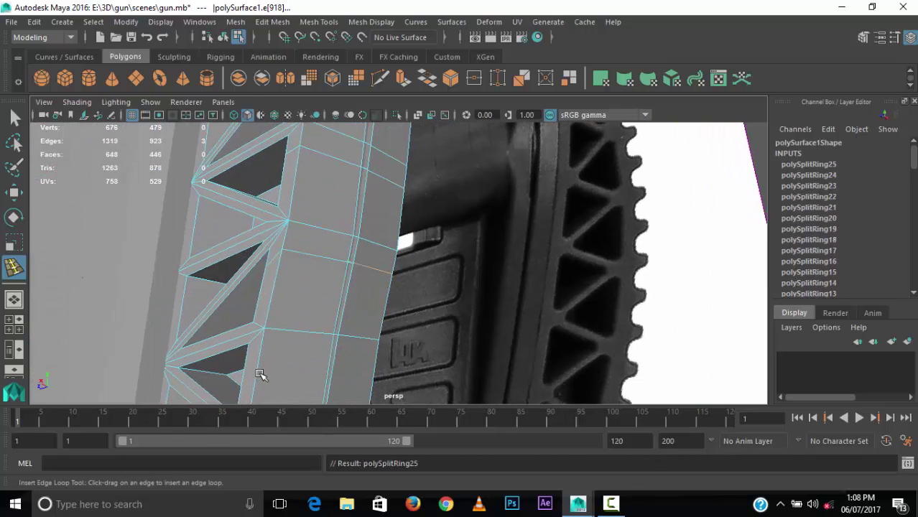
{"action": "left_click", "coordinate": [376, 363]}
{"action": "mouse_move", "coordinate": [376, 362]}
{"action": "left_mouse_down", "text": "alt"}
{"action": "mouse_move", "coordinate": [385, 359]}
{"action": "mouse_move", "coordinate": [287, 277]}
{"action": "mouse_move", "coordinate": [325, 276]}
{"action": "mouse_move", "coordinate": [348, 241]}
{"action": "mouse_move", "coordinate": [345, 189]}
{"action": "mouse_move", "coordinate": [379, 273]}
{"action": "left_mouse_up", "text": "alt"}
Step: Select the faces along the butt plate ring
{"action": "left_click", "coordinate": [358, 240], "text": "shift"}
{"action": "left_click", "coordinate": [431, 276]}
{"action": "mouse_move", "coordinate": [441, 281]}
{"action": "left_mouse_down", "text": "alt"}
{"action": "mouse_move", "coordinate": [500, 342]}
{"action": "mouse_move", "coordinate": [431, 252]}
{"action": "mouse_move", "coordinate": [486, 159]}
{"action": "left_mouse_up", "text": "alt"}
Step: Extrude the ring faces 0.329 outward into teeth, then deselect them
{"action": "key", "text": "ctrl+e"}
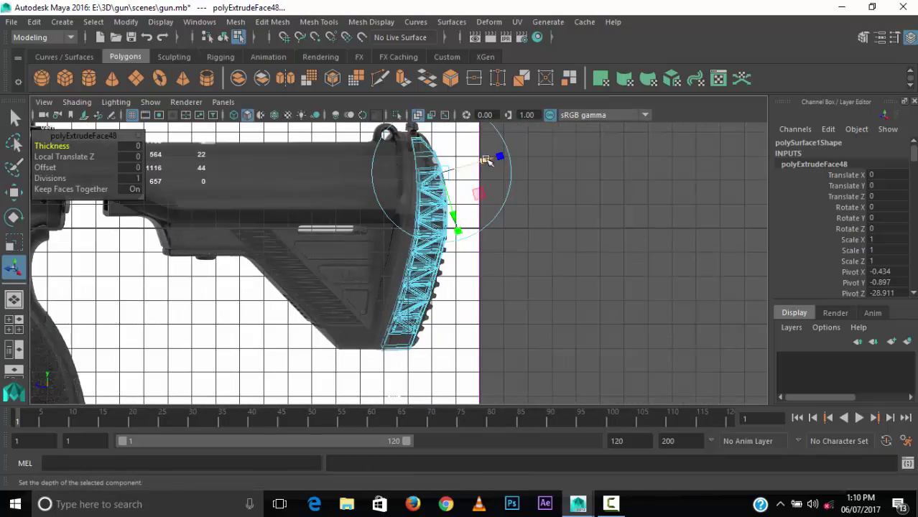
{"action": "key", "text": "space"}
{"action": "key", "text": "space"}
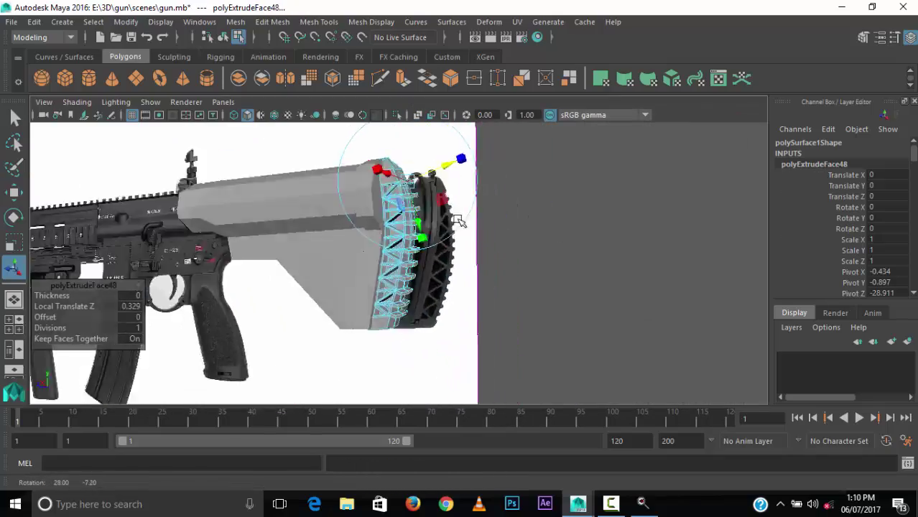
{"action": "mouse_move", "coordinate": [460, 221]}
{"action": "left_mouse_down", "text": "alt"}
{"action": "mouse_move", "coordinate": [431, 237]}
{"action": "mouse_move", "coordinate": [420, 228]}
{"action": "mouse_move", "coordinate": [363, 262]}
{"action": "mouse_move", "coordinate": [368, 195]}
{"action": "mouse_move", "coordinate": [393, 248]}
{"action": "left_mouse_up", "text": "alt"}
{"action": "left_click", "coordinate": [474, 344]}
{"action": "left_click", "coordinate": [420, 229]}
{"action": "left_click", "coordinate": [369, 194]}
Step: Select a butt plate vertex for moving and review the ridged stock from the side
{"action": "key", "text": "space"}
{"action": "scroll", "coordinate": [385, 219], "scroll_direction": "up", "scroll_amount": 2}
{"action": "key", "text": "F9"}
{"action": "left_click", "coordinate": [361, 226]}
{"action": "key", "text": "w"}
{"action": "mouse_move", "coordinate": [326, 145]}
{"action": "left_mouse_down", "text": "alt"}
{"action": "mouse_move", "coordinate": [400, 298]}
{"action": "mouse_move", "coordinate": [367, 290]}
{"action": "left_mouse_up", "text": "alt"}
{"action": "left_click", "coordinate": [400, 297]}
Step: Select the small cylinder on the stock and frame it in the side view
{"action": "key", "text": "space"}
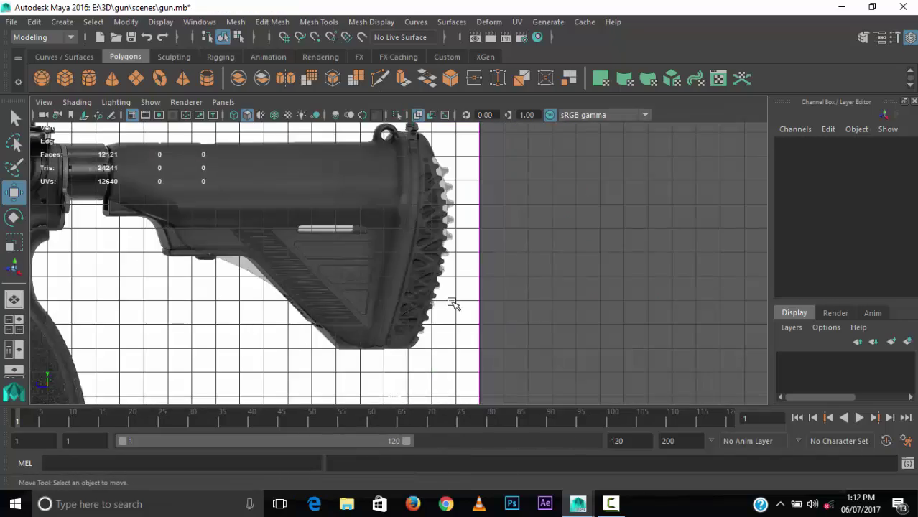
{"action": "key", "text": "a"}
{"action": "key", "text": "space"}
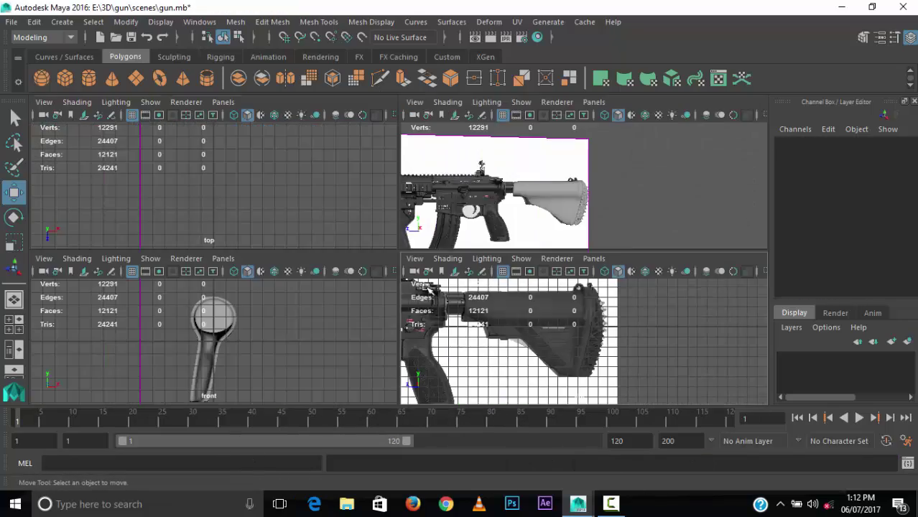
{"action": "left_click", "coordinate": [561, 338]}
{"action": "left_click", "coordinate": [602, 350]}
{"action": "left_click_drag", "start_coordinate": [602, 351], "coordinate": [602, 350], "text": "alt"}
{"action": "scroll", "coordinate": [602, 351], "scroll_direction": "down", "scroll_amount": 5}
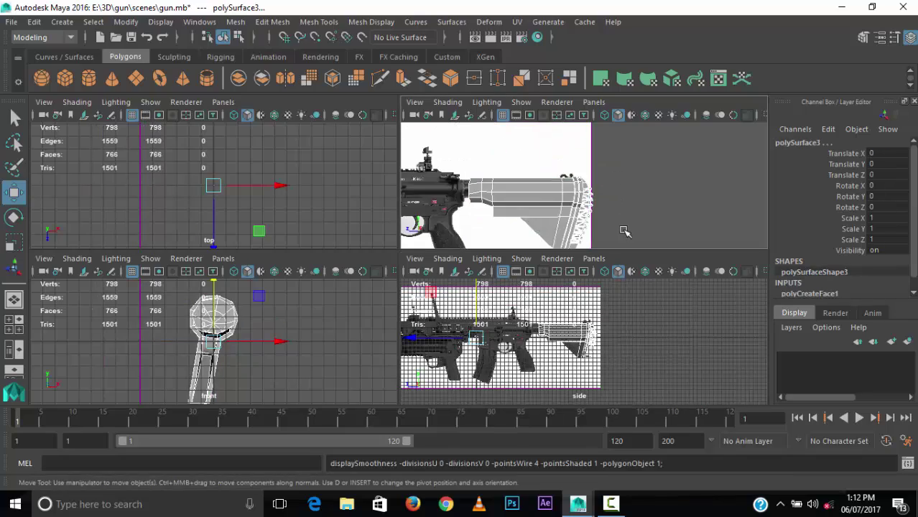
{"action": "left_click", "coordinate": [567, 338]}
{"action": "key", "text": "space"}
{"action": "key", "text": "f"}
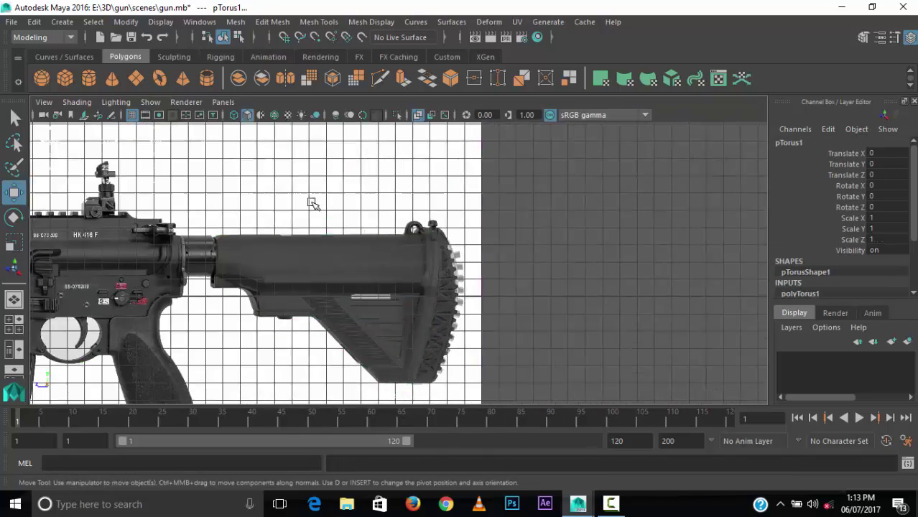
{"action": "key", "text": "space"}
{"action": "key", "text": "space"}
Step: Add a low-poly torus, scale it to 0.663 and move it onto the stock's cylinder
{"action": "left_click", "coordinate": [812, 293]}
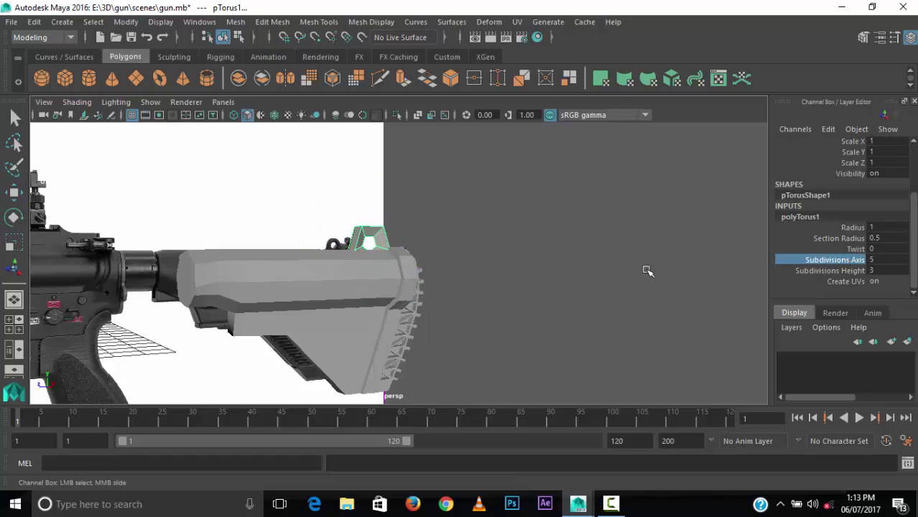
{"action": "left_click_drag", "start_coordinate": [313, 230], "coordinate": [288, 230]}
{"action": "key", "text": "w"}
{"action": "scroll", "coordinate": [352, 188], "scroll_direction": "up", "scroll_amount": 3}
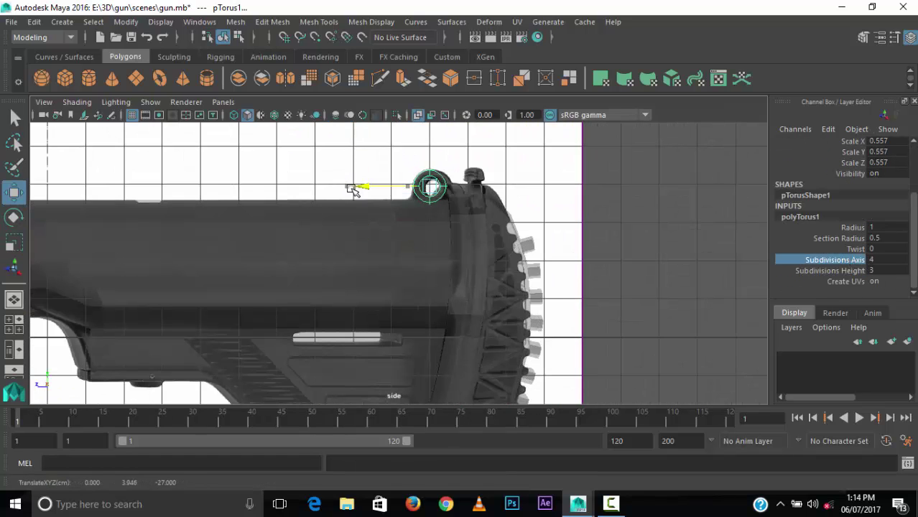
{"action": "key", "text": "space"}
{"action": "left_click_drag", "start_coordinate": [548, 255], "coordinate": [431, 215], "text": "alt"}
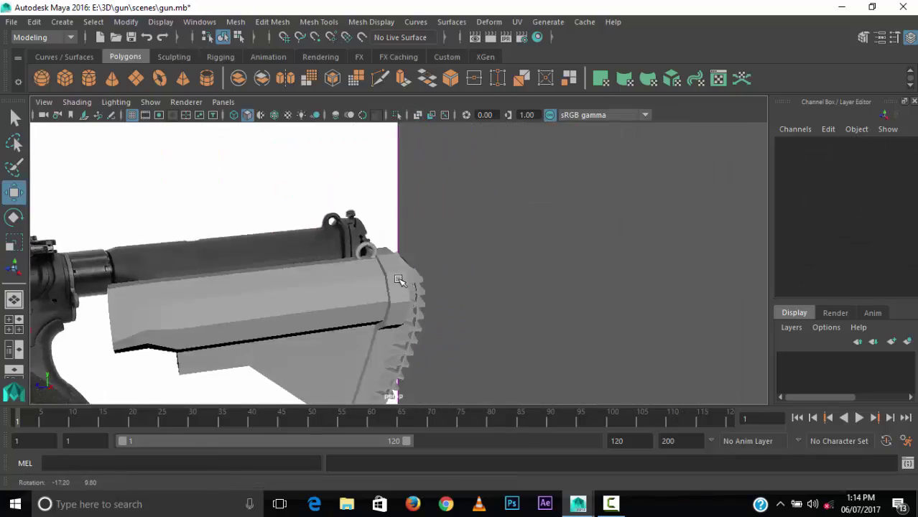
{"action": "left_click", "coordinate": [345, 228]}
{"action": "left_click_drag", "start_coordinate": [345, 228], "coordinate": [330, 229], "text": "alt"}
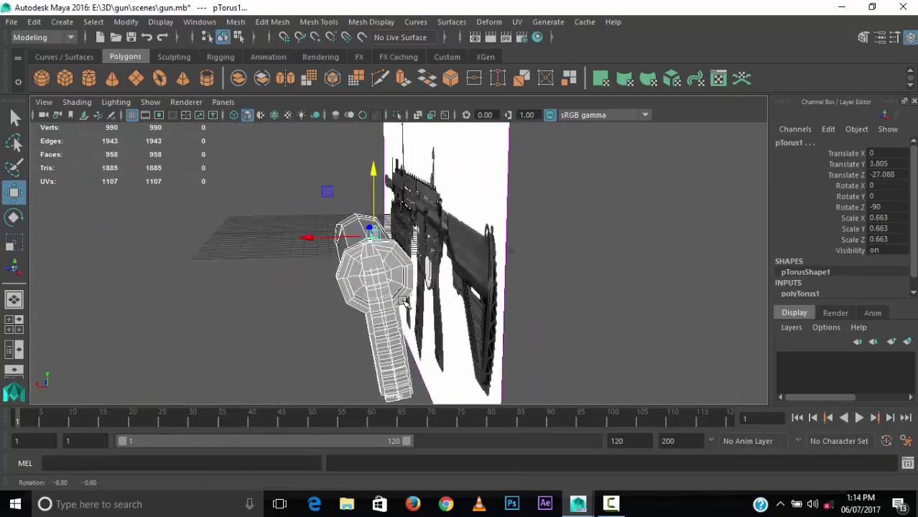
{"action": "mouse_move", "coordinate": [405, 303]}
{"action": "left_mouse_down", "text": "alt"}
{"action": "mouse_move", "coordinate": [304, 247]}
{"action": "mouse_move", "coordinate": [374, 221]}
{"action": "left_mouse_up", "text": "alt"}
{"action": "mouse_move", "coordinate": [346, 165]}
{"action": "left_mouse_down", "text": "alt"}
{"action": "mouse_move", "coordinate": [528, 287]}
{"action": "mouse_move", "coordinate": [359, 215]}
{"action": "mouse_move", "coordinate": [340, 308]}
{"action": "mouse_move", "coordinate": [499, 329]}
{"action": "mouse_move", "coordinate": [437, 361]}
{"action": "left_mouse_up", "text": "alt"}
Step: Rotate the torus -90 on Z and combine it with the cylinder into one sling loop
{"action": "key", "text": "w"}
{"action": "key", "text": "space"}
{"action": "key", "text": "space"}
{"action": "key", "text": "e"}
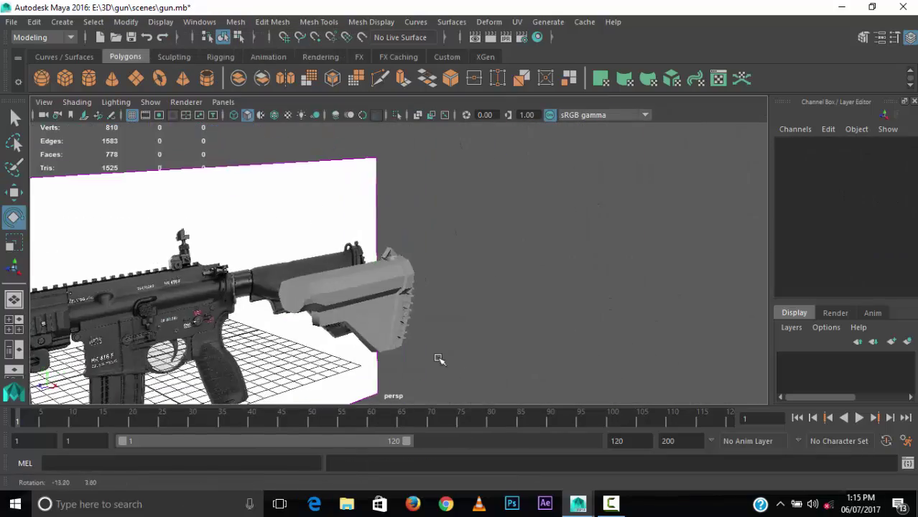
{"action": "left_click", "coordinate": [398, 287]}
{"action": "key", "text": "w"}
{"action": "left_click", "coordinate": [236, 22]}
{"action": "mouse_move", "coordinate": [301, 262]}
{"action": "left_mouse_down", "text": "alt"}
{"action": "mouse_move", "coordinate": [323, 273]}
{"action": "mouse_move", "coordinate": [300, 296]}
{"action": "mouse_move", "coordinate": [271, 221]}
{"action": "left_mouse_up", "text": "alt"}
Step: Extrude and scale the stock-top face under the sling loop, raising it into a mount block
{"action": "scroll", "coordinate": [324, 273], "scroll_direction": "up", "scroll_amount": 5}
{"action": "left_click", "coordinate": [300, 296]}
{"action": "key", "text": "y"}
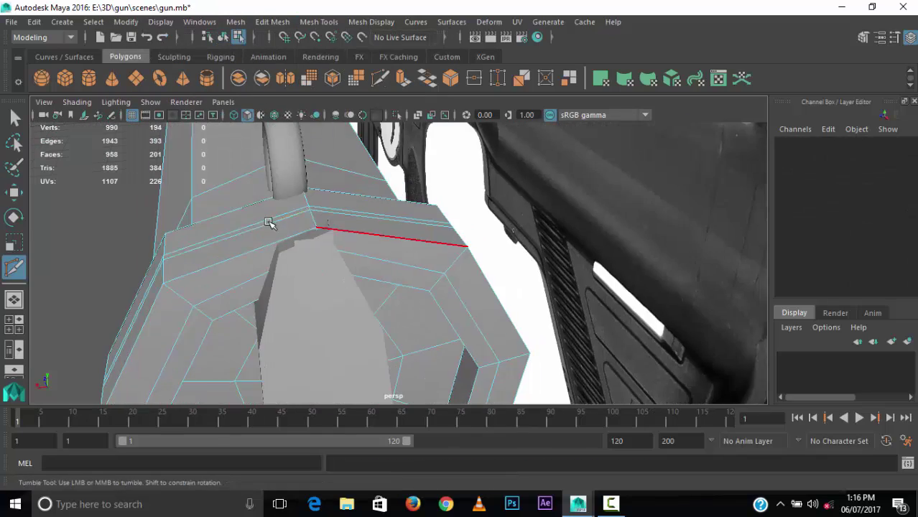
{"action": "right_click_drag", "start_coordinate": [271, 221], "coordinate": [323, 248], "text": "alt"}
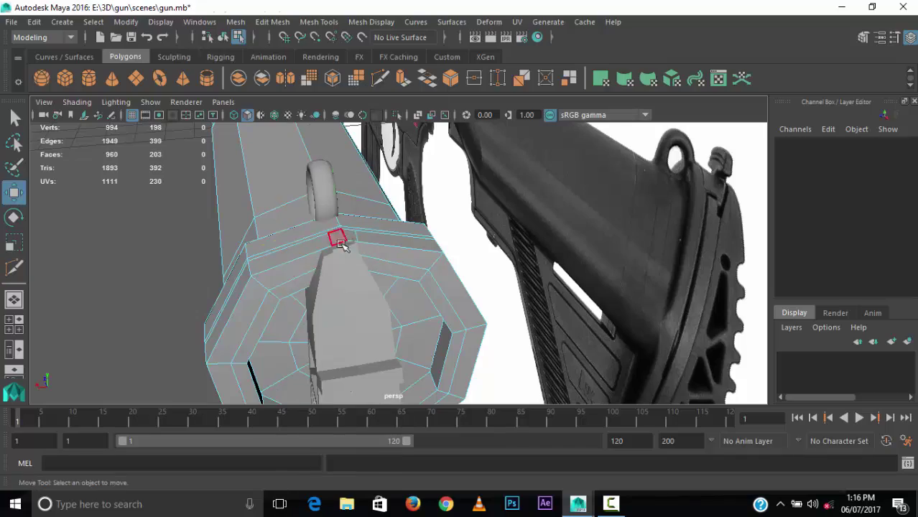
{"action": "left_click", "coordinate": [340, 242]}
{"action": "key", "text": "ctrl+e"}
{"action": "left_click_drag", "start_coordinate": [341, 243], "coordinate": [430, 278], "text": "alt"}
{"action": "key", "text": "r"}
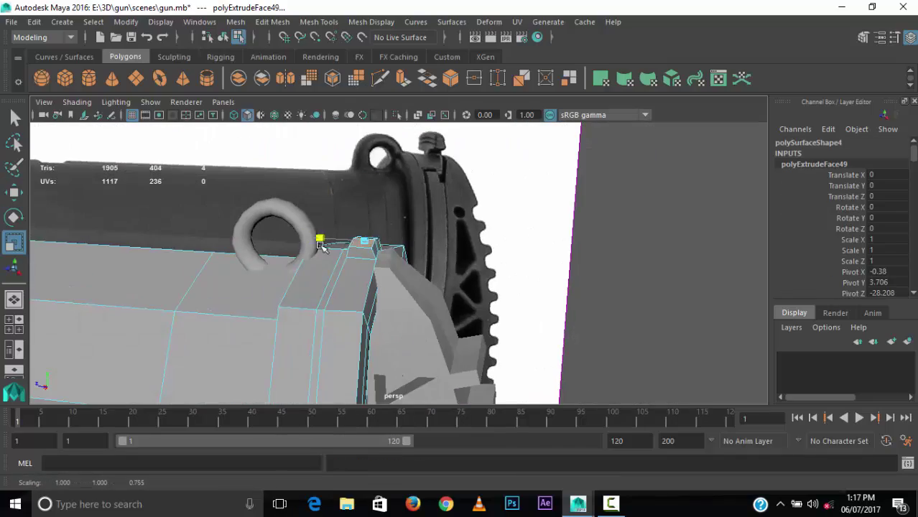
{"action": "left_click_drag", "start_coordinate": [321, 245], "coordinate": [372, 261], "text": "alt"}
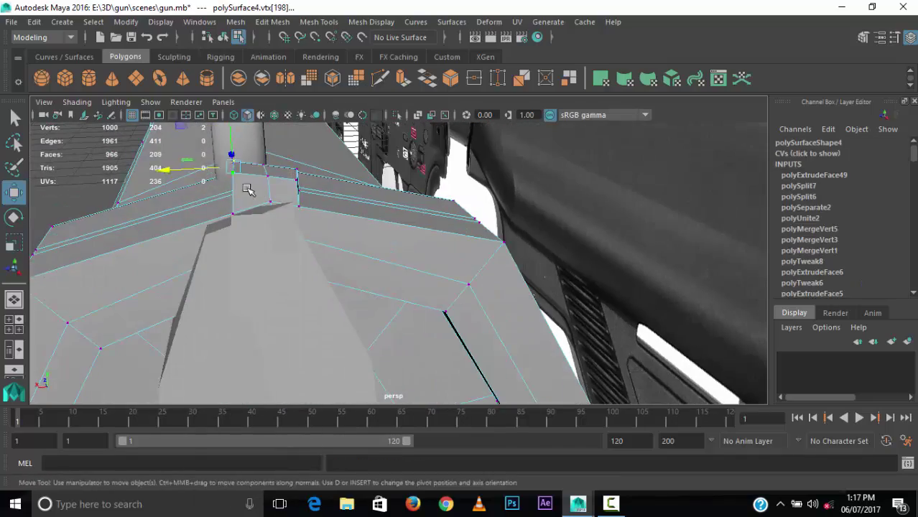
{"action": "mouse_move", "coordinate": [247, 189]}
{"action": "left_mouse_down", "text": "alt"}
{"action": "mouse_move", "coordinate": [443, 290]}
{"action": "mouse_move", "coordinate": [354, 284]}
{"action": "left_mouse_up", "text": "alt"}
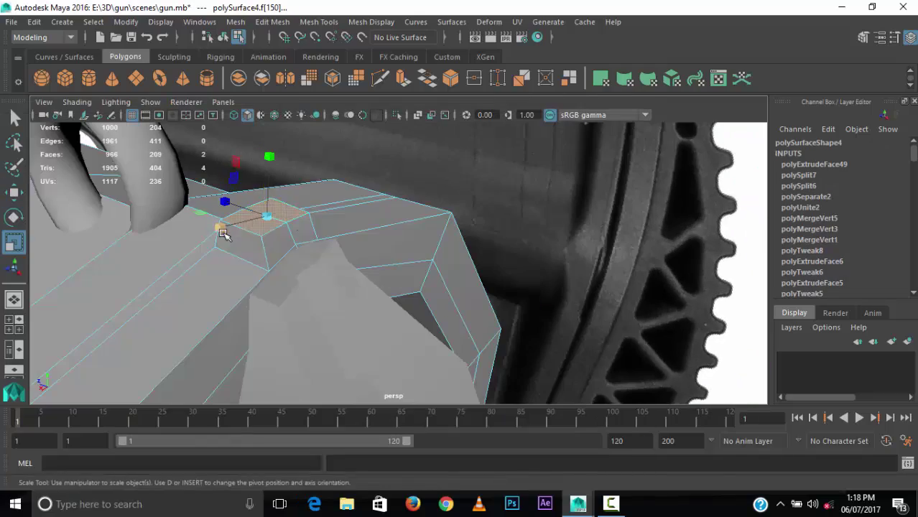
{"action": "mouse_move", "coordinate": [298, 260]}
{"action": "left_mouse_down", "text": "alt"}
{"action": "mouse_move", "coordinate": [338, 262]}
{"action": "mouse_move", "coordinate": [215, 180]}
{"action": "mouse_move", "coordinate": [206, 149]}
{"action": "left_mouse_up", "text": "alt"}
Step: Extrude the mount block's top face again and reshape its vertices
{"action": "key", "text": "ctrl+e"}
{"action": "left_click_drag", "start_coordinate": [292, 294], "coordinate": [237, 237], "text": "alt"}
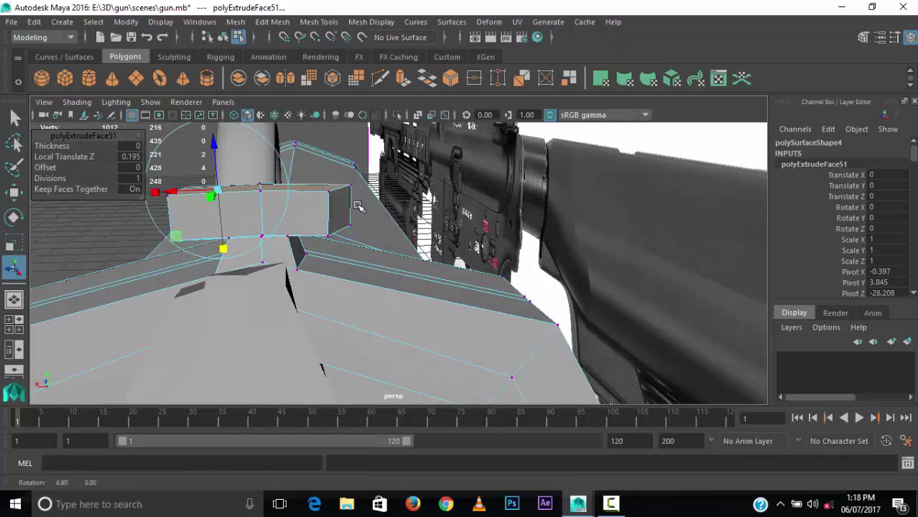
{"action": "key", "text": "F9"}
{"action": "key", "text": "w"}
{"action": "mouse_move", "coordinate": [180, 215]}
{"action": "left_mouse_down"}
{"action": "mouse_move", "coordinate": [240, 241]}
{"action": "mouse_move", "coordinate": [378, 233]}
{"action": "left_mouse_up"}
{"action": "key", "text": "r"}
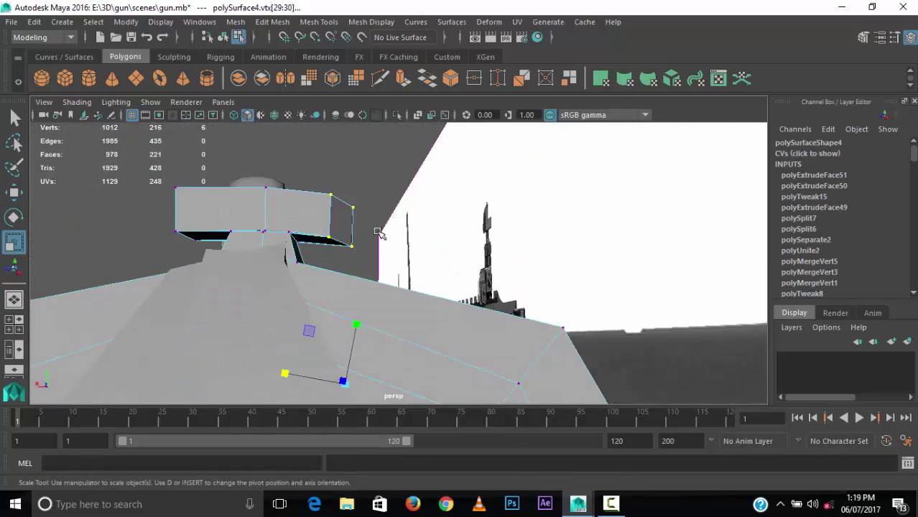
{"action": "mouse_move", "coordinate": [324, 248]}
{"action": "left_mouse_down", "text": "alt"}
{"action": "mouse_move", "coordinate": [344, 268]}
{"action": "mouse_move", "coordinate": [179, 208]}
{"action": "left_mouse_up", "text": "alt"}
{"action": "left_click", "coordinate": [193, 234]}
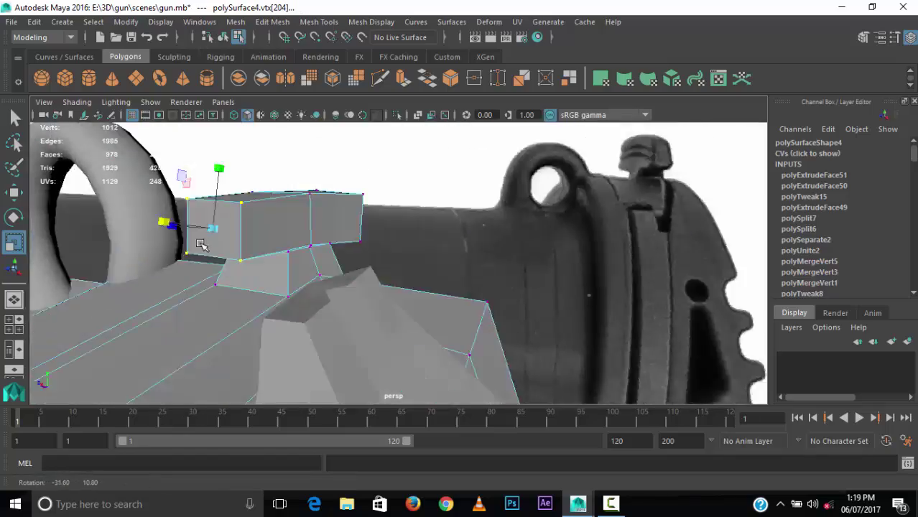
{"action": "mouse_move", "coordinate": [199, 241]}
{"action": "left_mouse_down", "text": "alt"}
{"action": "mouse_move", "coordinate": [226, 229]}
{"action": "mouse_move", "coordinate": [188, 179]}
{"action": "mouse_move", "coordinate": [429, 172]}
{"action": "mouse_move", "coordinate": [242, 201]}
{"action": "mouse_move", "coordinate": [330, 263]}
{"action": "mouse_move", "coordinate": [174, 155]}
{"action": "left_mouse_up", "text": "alt"}
Step: Bevel the mount block's edges with 5 segments at 0.5 fraction
{"action": "key", "text": "F10"}
{"action": "left_click", "coordinate": [221, 226]}
{"action": "left_click", "coordinate": [287, 75]}
{"action": "left_click", "coordinate": [273, 21]}
{"action": "left_click", "coordinate": [349, 67]}
Step: Redo the mount block edge bevel with 4 segments instead of 5
{"action": "left_click", "coordinate": [330, 263]}
{"action": "left_click", "coordinate": [285, 78]}
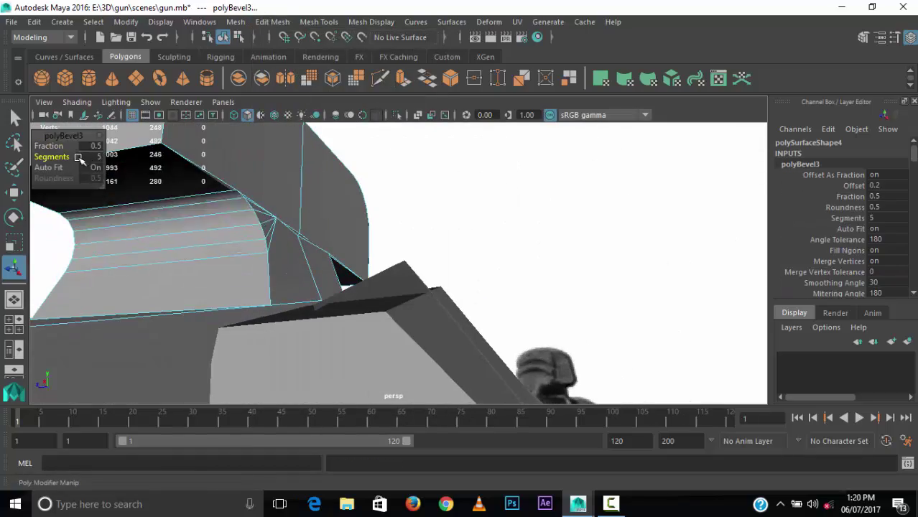
{"action": "key", "text": "ctrl+z"}
{"action": "key", "text": "ctrl+b"}
{"action": "mouse_move", "coordinate": [79, 159]}
{"action": "left_mouse_down", "text": "alt"}
{"action": "mouse_move", "coordinate": [272, 211]}
{"action": "mouse_move", "coordinate": [239, 218]}
{"action": "mouse_move", "coordinate": [214, 311]}
{"action": "mouse_move", "coordinate": [327, 277]}
{"action": "mouse_move", "coordinate": [349, 305]}
{"action": "mouse_move", "coordinate": [298, 320]}
{"action": "mouse_move", "coordinate": [337, 216]}
{"action": "mouse_move", "coordinate": [242, 242]}
{"action": "left_mouse_up", "text": "alt"}
Step: Move the stock vertices near the mount block into place
{"action": "left_click", "coordinate": [328, 276]}
{"action": "key", "text": "w"}
{"action": "left_click", "coordinate": [393, 201]}
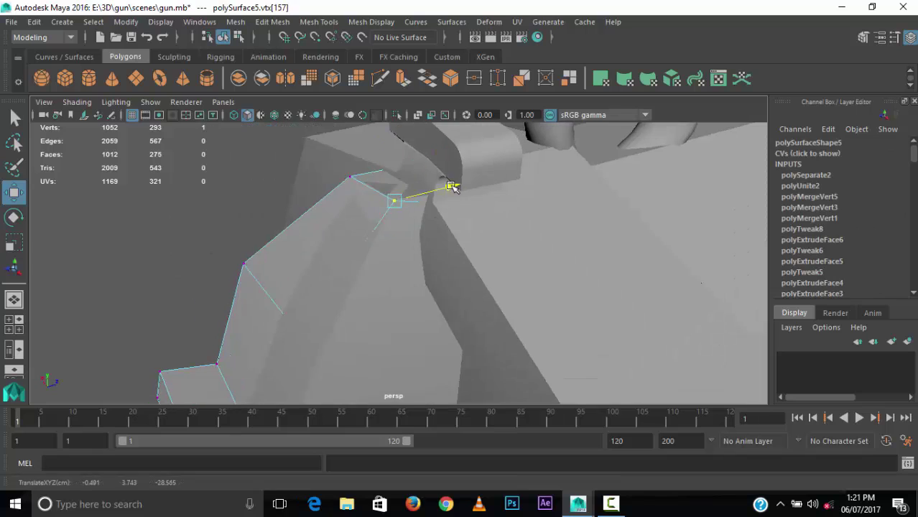
{"action": "left_click", "coordinate": [344, 154]}
{"action": "mouse_move", "coordinate": [453, 187]}
{"action": "left_mouse_down", "text": "alt"}
{"action": "mouse_move", "coordinate": [344, 153]}
{"action": "mouse_move", "coordinate": [383, 267]}
{"action": "mouse_move", "coordinate": [405, 250]}
{"action": "mouse_move", "coordinate": [247, 213]}
{"action": "mouse_move", "coordinate": [123, 286]}
{"action": "mouse_move", "coordinate": [327, 293]}
{"action": "mouse_move", "coordinate": [406, 222]}
{"action": "left_mouse_up", "text": "alt"}
{"action": "left_click", "coordinate": [406, 223]}
{"action": "mouse_move", "coordinate": [467, 205]}
{"action": "left_mouse_down", "text": "alt"}
{"action": "mouse_move", "coordinate": [422, 171]}
{"action": "mouse_move", "coordinate": [459, 277]}
{"action": "mouse_move", "coordinate": [410, 317]}
{"action": "mouse_move", "coordinate": [540, 289]}
{"action": "left_mouse_up", "text": "alt"}
{"action": "left_click", "coordinate": [540, 289]}
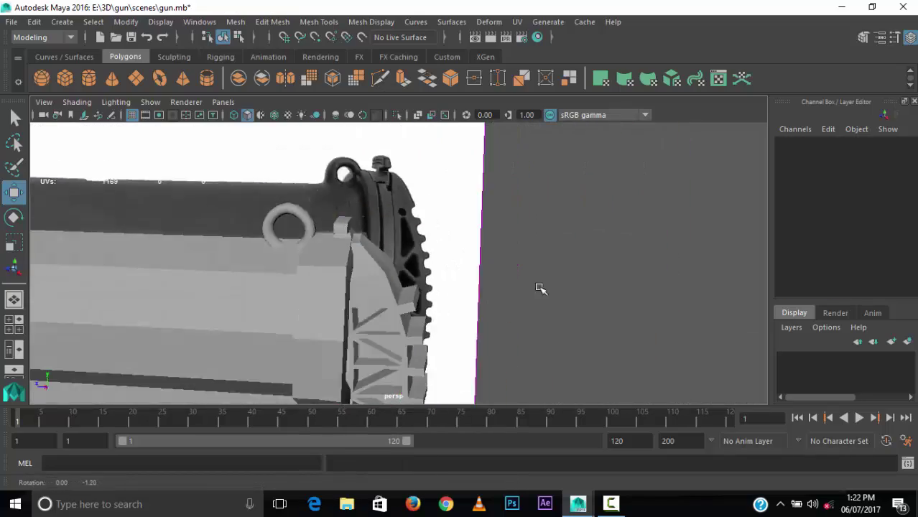
Step: Review the finished stock and select the small cylinder by the grip
{"action": "scroll", "coordinate": [431, 302], "scroll_direction": "down", "scroll_amount": 5}
{"action": "scroll", "coordinate": [481, 236], "scroll_direction": "up", "scroll_amount": 5}
{"action": "left_click", "coordinate": [481, 236]}
{"action": "left_click_drag", "start_coordinate": [482, 236], "coordinate": [368, 248], "text": "alt"}
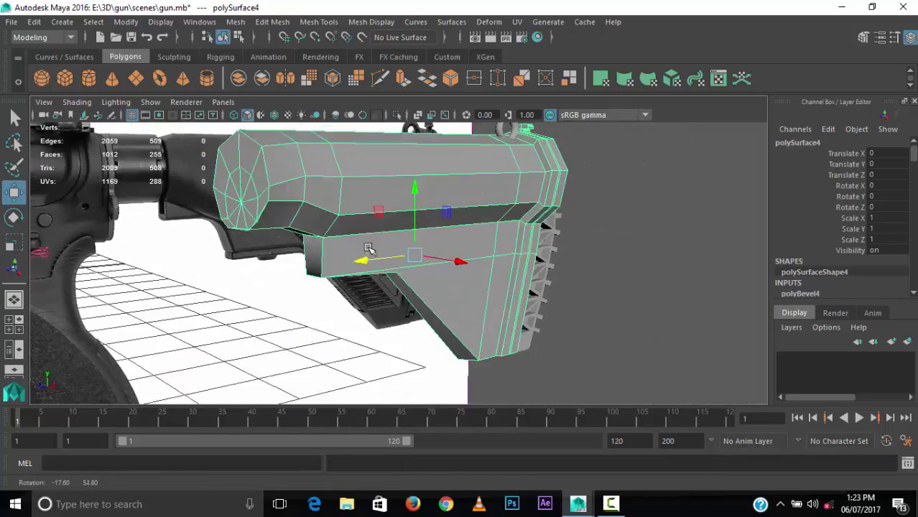
{"action": "scroll", "coordinate": [368, 248], "scroll_direction": "down", "scroll_amount": 3}
{"action": "left_click", "coordinate": [360, 248]}
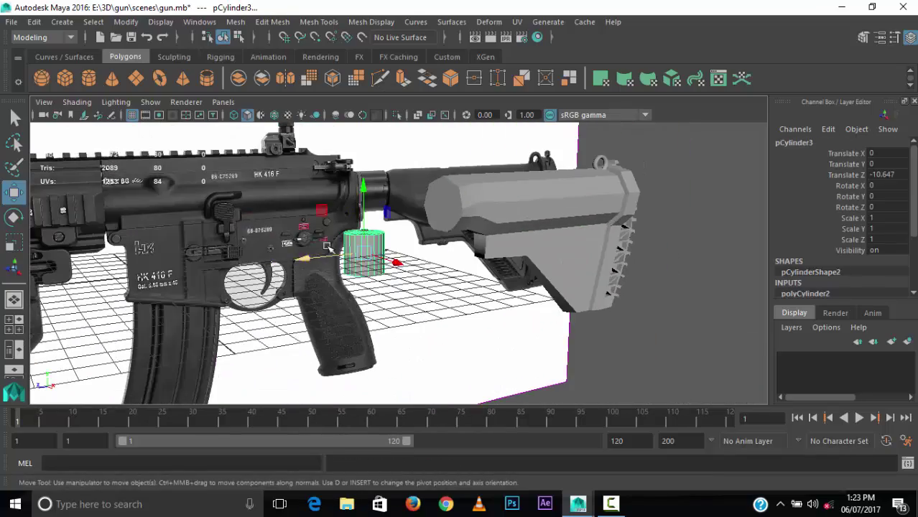
Step: Reduce the cylinder to 5 axis subdivisions and stretch it lengthwise along Y
{"action": "left_click", "coordinate": [824, 294]}
{"action": "middle_click_drag", "start_coordinate": [568, 323], "coordinate": [525, 326]}
{"action": "key", "text": "r"}
{"action": "mouse_move", "coordinate": [375, 248]}
{"action": "left_mouse_down"}
{"action": "mouse_move", "coordinate": [404, 271]}
{"action": "mouse_move", "coordinate": [833, 257]}
{"action": "left_mouse_up"}
Step: Insert two edge loops across the cylinder and extrude the middle band of faces outward
{"action": "left_click", "coordinate": [308, 22]}
{"action": "left_click", "coordinate": [337, 92]}
{"action": "scroll", "coordinate": [359, 237], "scroll_direction": "up", "scroll_amount": 3}
{"action": "left_click", "coordinate": [273, 216]}
{"action": "left_click", "coordinate": [379, 216]}
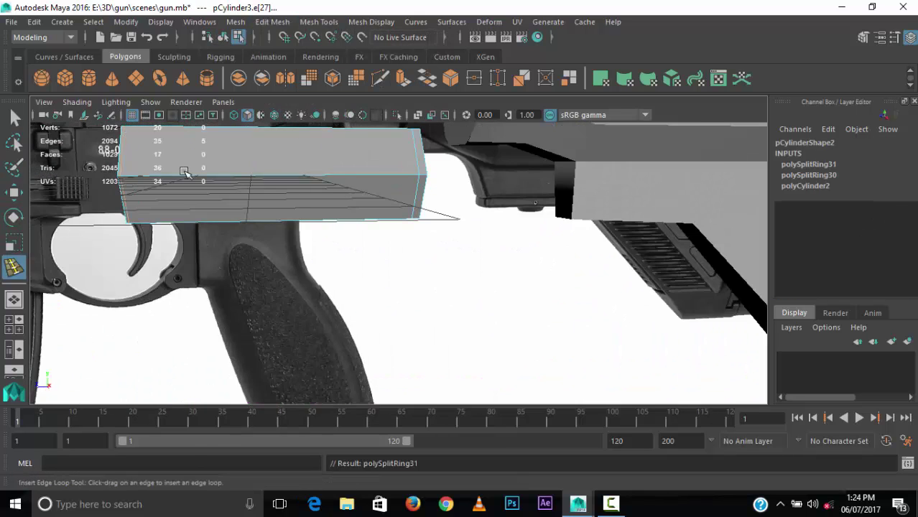
{"action": "scroll", "coordinate": [305, 214], "scroll_direction": "down", "scroll_amount": 1}
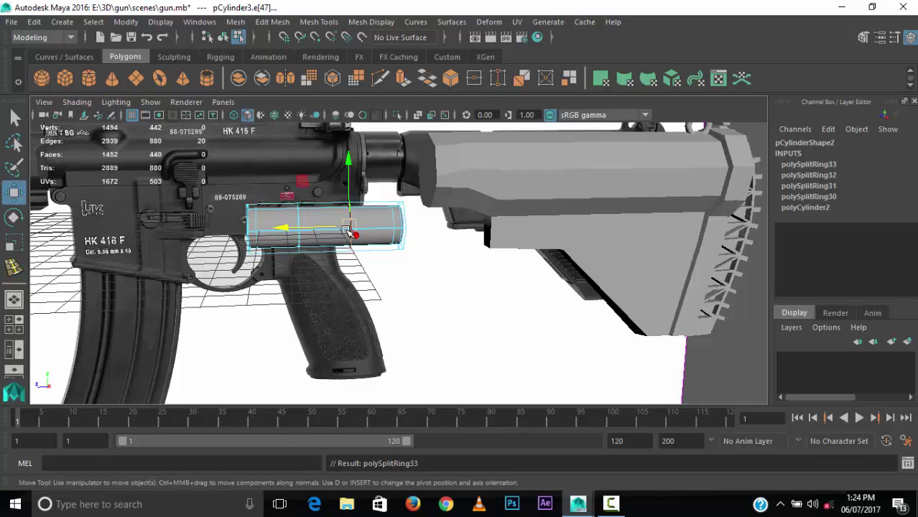
{"action": "left_click", "coordinate": [309, 242]}
{"action": "left_click_drag", "start_coordinate": [346, 230], "coordinate": [307, 259], "text": "alt"}
{"action": "key", "text": "ctrl+e"}
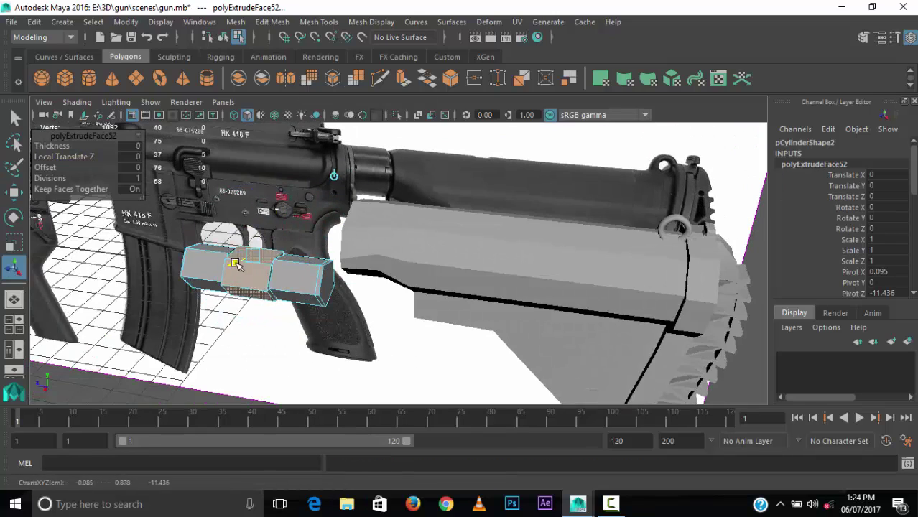
Step: Add three more edge loops to the tube and move it to where the stock meets the receiver
{"action": "mouse_move", "coordinate": [235, 264]}
{"action": "left_mouse_down", "text": "alt"}
{"action": "mouse_move", "coordinate": [438, 262]}
{"action": "mouse_move", "coordinate": [427, 277]}
{"action": "mouse_move", "coordinate": [420, 270]}
{"action": "left_mouse_up", "text": "alt"}
{"action": "key", "text": "g"}
{"action": "left_click", "coordinate": [305, 245]}
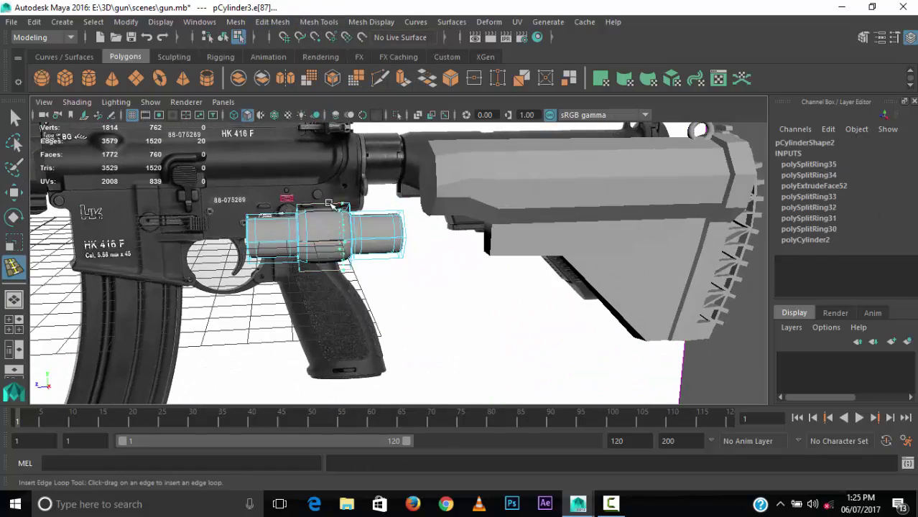
{"action": "left_click", "coordinate": [309, 248]}
{"action": "left_click", "coordinate": [316, 251]}
{"action": "right_click_drag", "start_coordinate": [316, 252], "coordinate": [368, 293], "text": "alt"}
{"action": "key", "text": "w"}
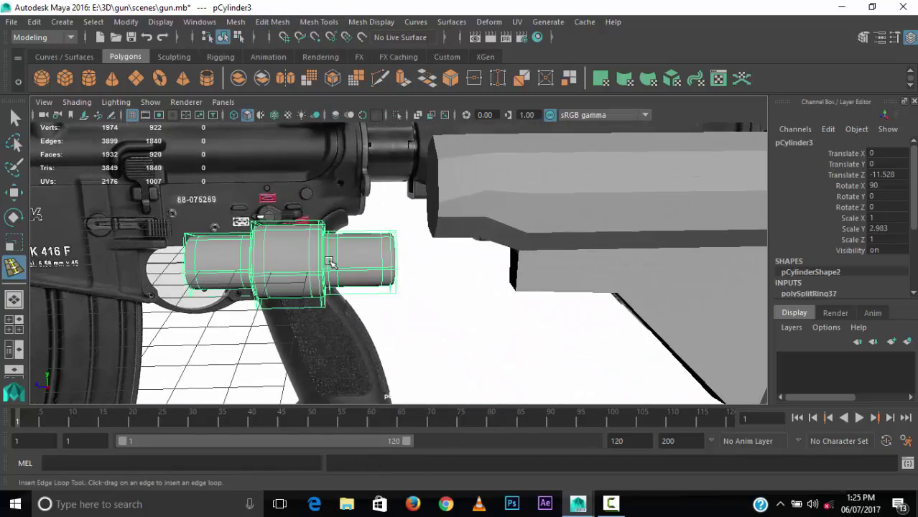
{"action": "left_click_drag", "start_coordinate": [368, 293], "coordinate": [365, 300], "text": "alt"}
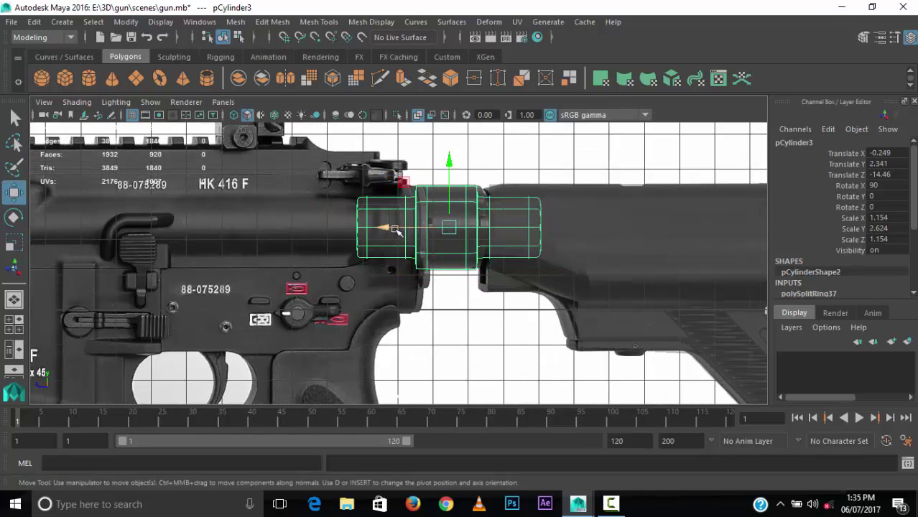
{"action": "scroll", "coordinate": [456, 269], "scroll_direction": "down", "scroll_amount": 3}
{"action": "scroll", "coordinate": [503, 273], "scroll_direction": "down", "scroll_amount": 3}
Step: Create a polygon cube, stretch it along the rail and move it onto the top rail
{"action": "left_click", "coordinate": [556, 276]}
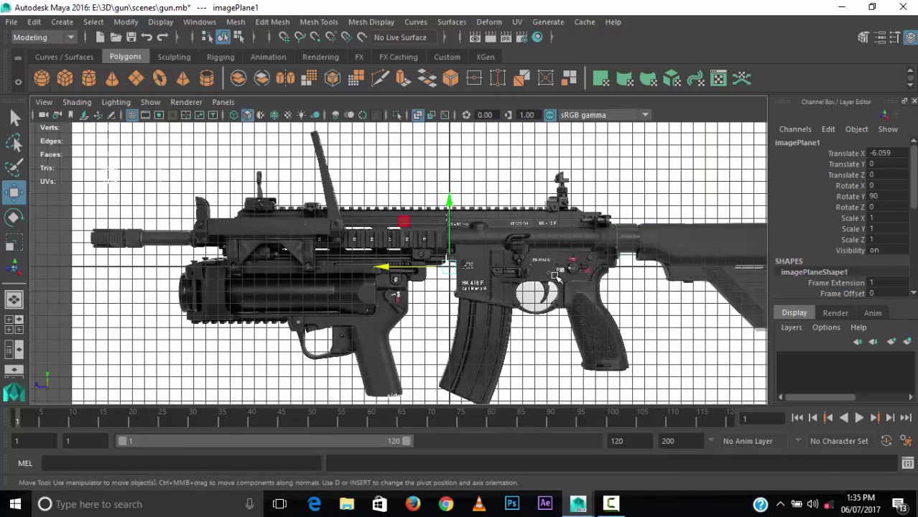
{"action": "left_click", "coordinate": [70, 81]}
{"action": "scroll", "coordinate": [445, 223], "scroll_direction": "up", "scroll_amount": 5}
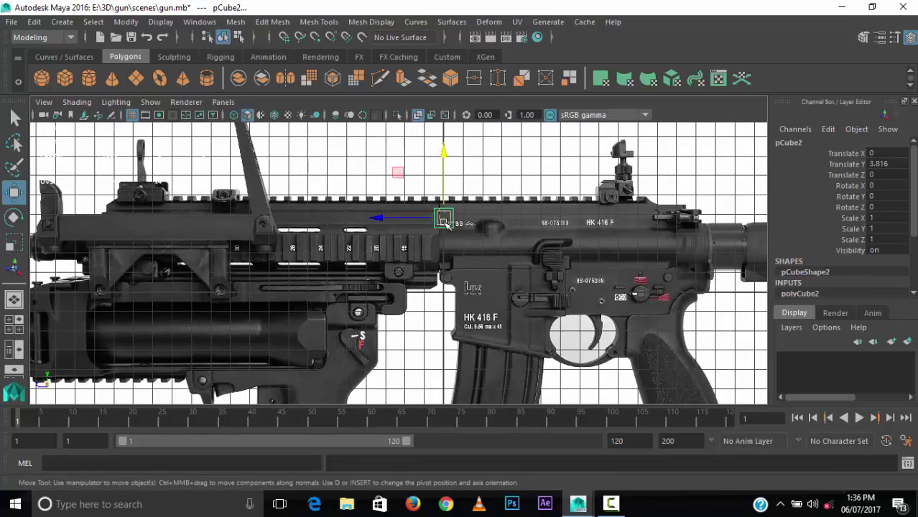
{"action": "left_click_drag", "start_coordinate": [197, 238], "coordinate": [32, 249]}
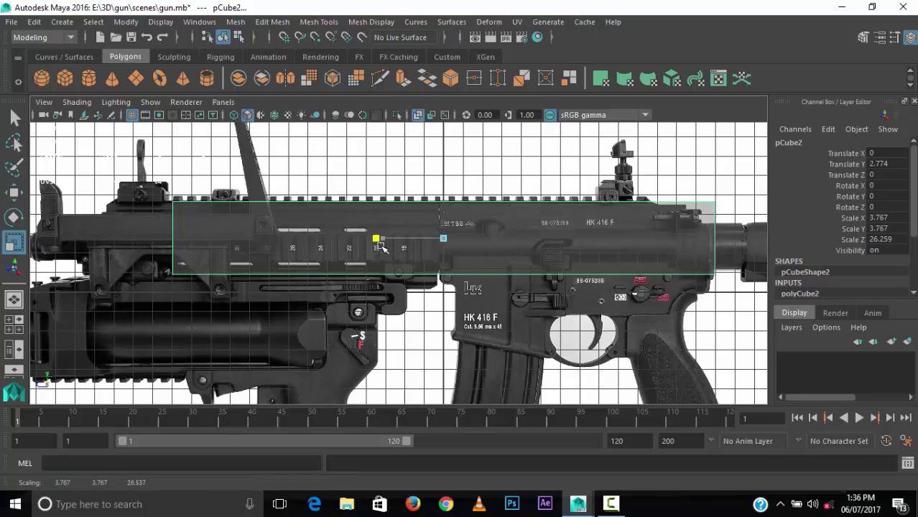
{"action": "left_click_drag", "start_coordinate": [381, 247], "coordinate": [400, 246]}
{"action": "key", "text": "w"}
{"action": "middle_click_drag", "start_coordinate": [399, 247], "coordinate": [399, 221], "text": "alt"}
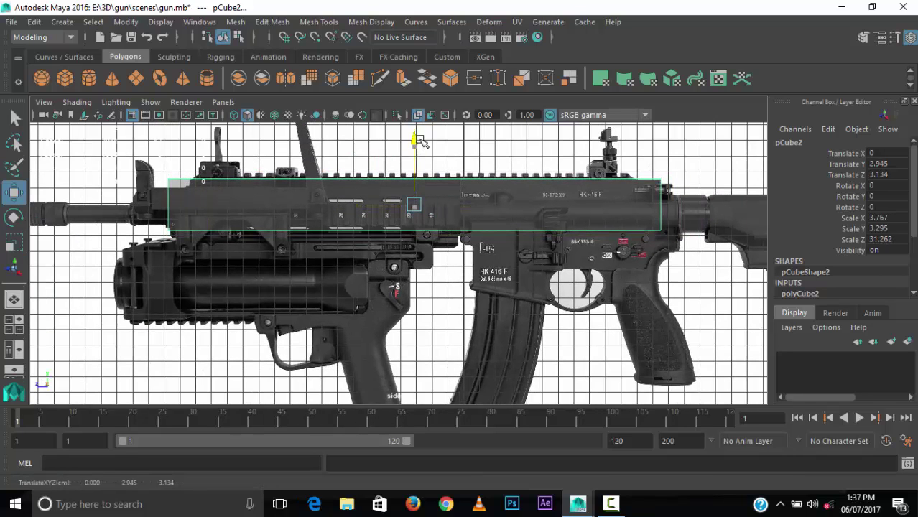
Step: Set the rail box's Subdivisions Depth to 50 along its length
{"action": "left_click", "coordinate": [460, 202]}
{"action": "left_click", "coordinate": [546, 179]}
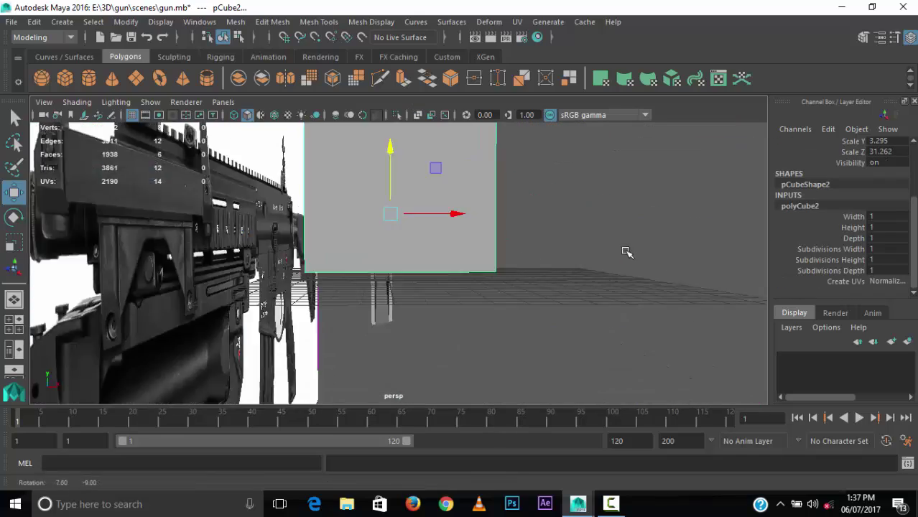
{"action": "mouse_move", "coordinate": [625, 250]}
{"action": "left_mouse_down", "text": "alt"}
{"action": "mouse_move", "coordinate": [524, 321]}
{"action": "mouse_move", "coordinate": [649, 305]}
{"action": "mouse_move", "coordinate": [547, 299]}
{"action": "mouse_move", "coordinate": [449, 318]}
{"action": "mouse_move", "coordinate": [463, 335]}
{"action": "left_mouse_up", "text": "alt"}
{"action": "key", "text": "f"}
{"action": "middle_click_drag", "start_coordinate": [410, 313], "coordinate": [583, 342]}
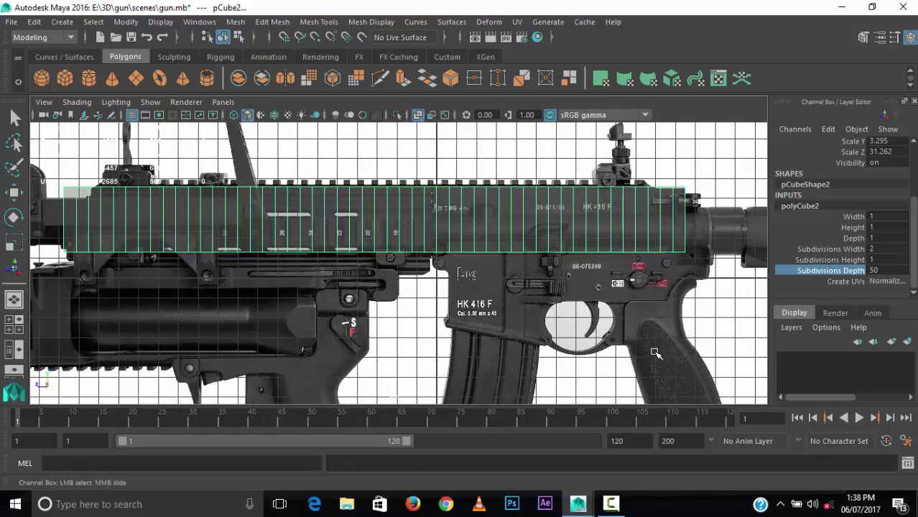
Step: Give the rail box 3 subdivisions across its height
{"action": "left_click", "coordinate": [829, 260]}
{"action": "middle_click_drag", "start_coordinate": [646, 288], "coordinate": [689, 287]}
{"action": "key", "text": "space"}
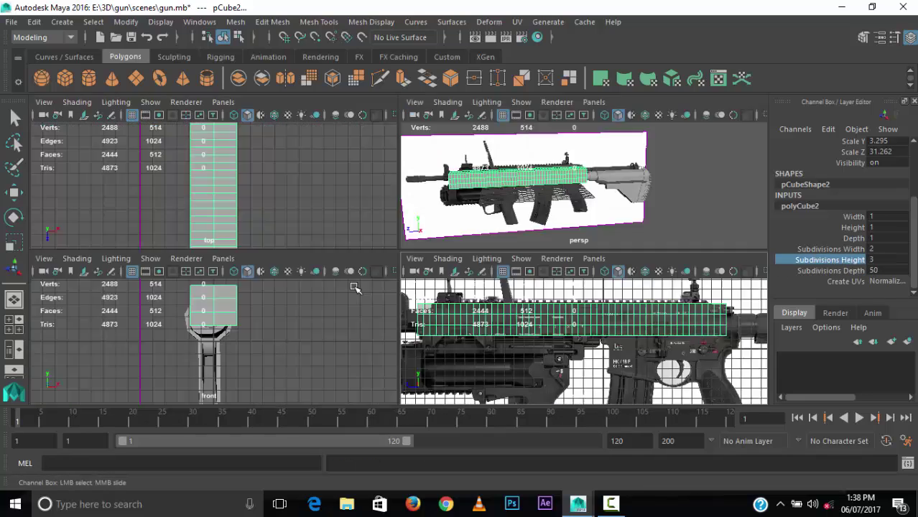
{"action": "key", "text": "space"}
{"action": "key", "text": "space"}
{"action": "key", "text": "space"}
{"action": "middle_click_drag", "start_coordinate": [397, 287], "coordinate": [398, 246], "text": "alt"}
Step: Lower the box's bottom row of vertices onto the rail's base
{"action": "key", "text": "F9"}
{"action": "left_click_drag", "start_coordinate": [22, 193], "coordinate": [486, 215]}
{"action": "key", "text": "w"}
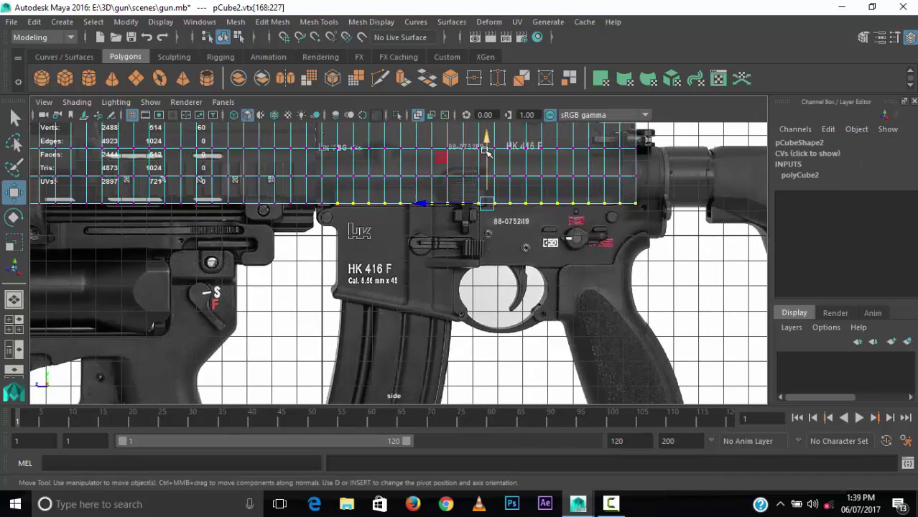
{"action": "middle_click_drag", "start_coordinate": [501, 100], "coordinate": [512, 131]}
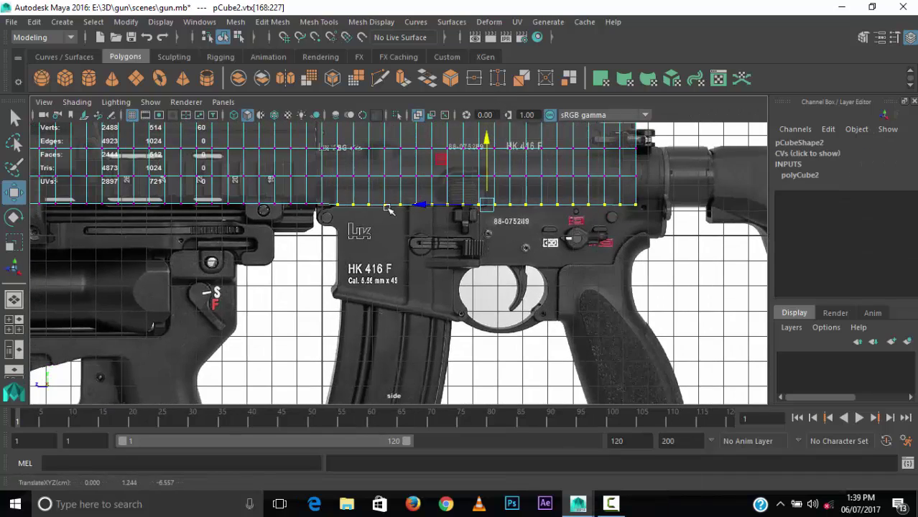
Step: Snap the vertex column at the front step onto its neighbour and merge the overlapping vertices
{"action": "middle_click_drag", "start_coordinate": [389, 208], "coordinate": [546, 205], "text": "alt"}
{"action": "left_click_drag", "start_coordinate": [193, 209], "coordinate": [489, 183]}
{"action": "middle_click_drag", "start_coordinate": [346, 127], "coordinate": [520, 198], "text": "alt"}
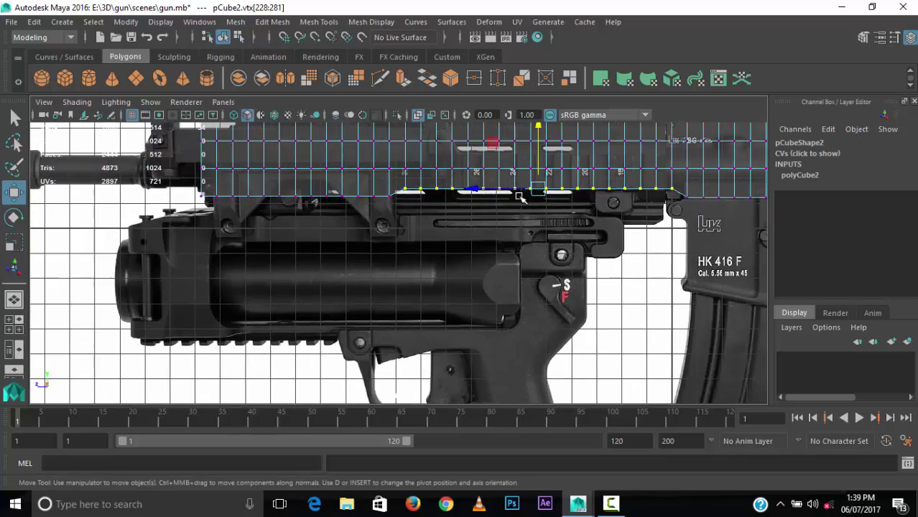
{"action": "left_click_drag", "start_coordinate": [184, 166], "coordinate": [392, 224]}
{"action": "scroll", "coordinate": [309, 201], "scroll_direction": "down", "scroll_amount": 2}
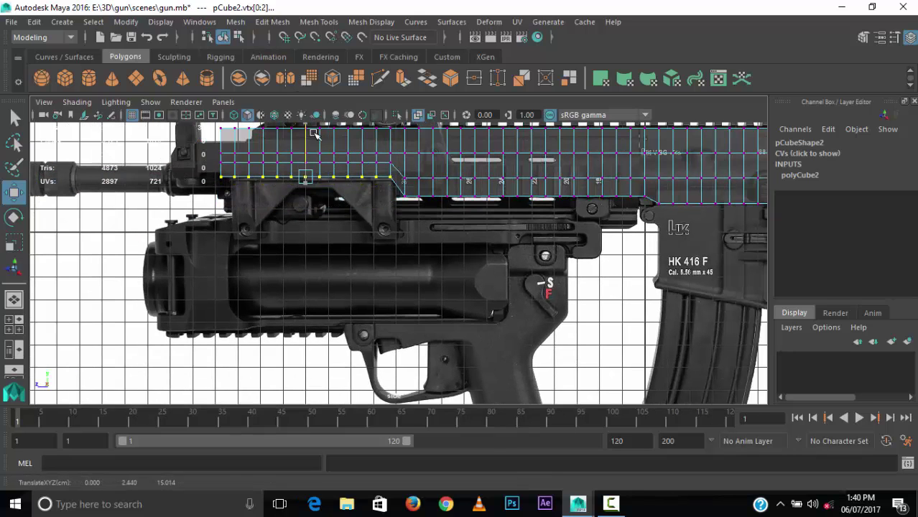
{"action": "scroll", "coordinate": [315, 134], "scroll_direction": "up", "scroll_amount": 1}
{"action": "middle_click_drag", "start_coordinate": [316, 144], "coordinate": [317, 176], "text": "alt"}
{"action": "left_click_drag", "start_coordinate": [385, 147], "coordinate": [410, 223]}
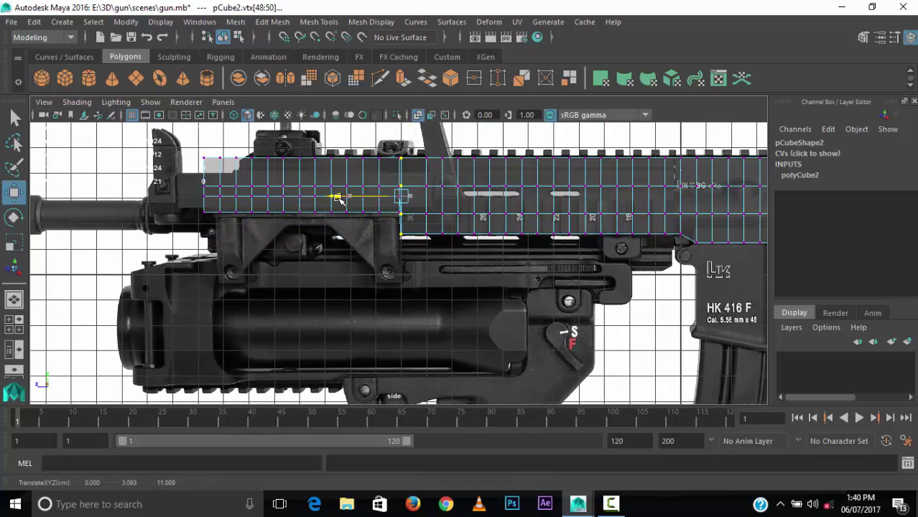
{"action": "key", "text": "g"}
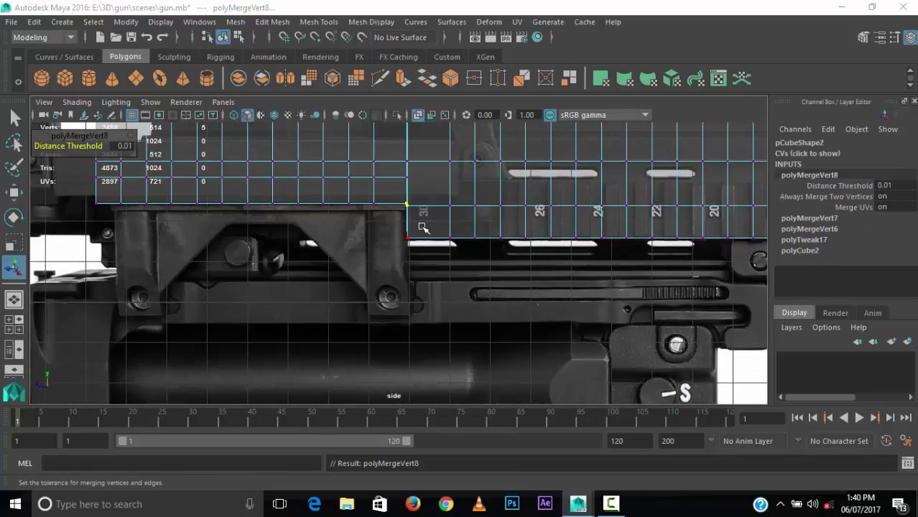
Step: Slant the front vertex column to match the rail's angled edge
{"action": "mouse_move", "coordinate": [420, 219]}
{"action": "left_mouse_down", "text": "alt"}
{"action": "mouse_move", "coordinate": [493, 250]}
{"action": "mouse_move", "coordinate": [431, 215]}
{"action": "left_mouse_up", "text": "alt"}
{"action": "left_click_drag", "start_coordinate": [294, 198], "coordinate": [310, 122]}
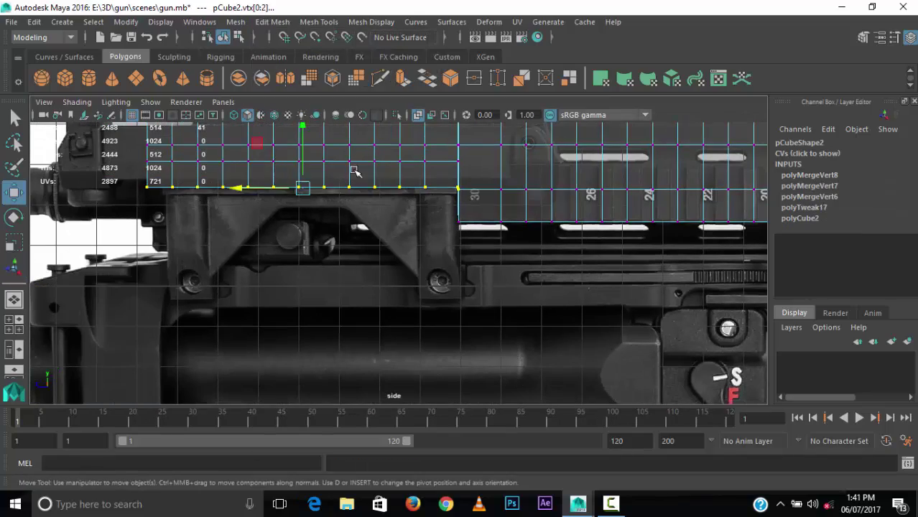
{"action": "middle_click_drag", "start_coordinate": [316, 127], "coordinate": [457, 235], "text": "alt"}
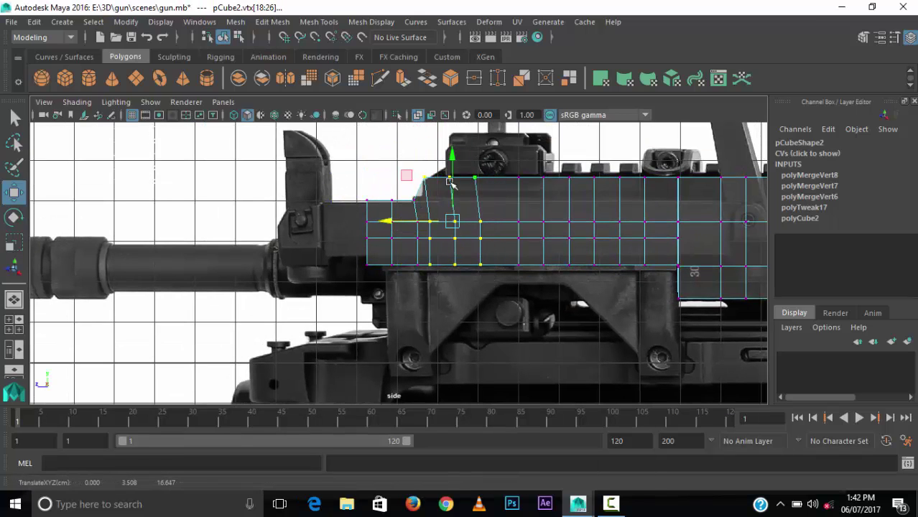
{"action": "left_click_drag", "start_coordinate": [449, 182], "coordinate": [437, 165]}
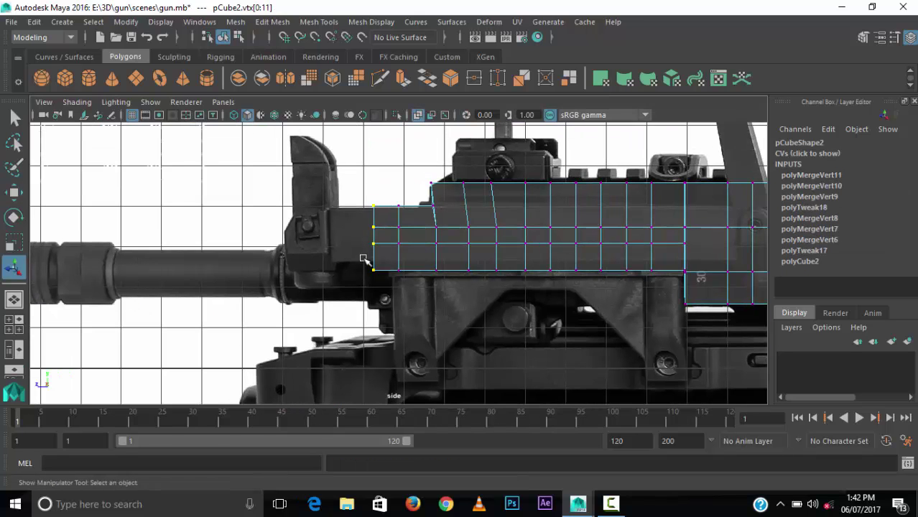
Step: Extrude the front top faces repeatedly, scaling and moving them to trace the curved sight guard
{"action": "key", "text": "space"}
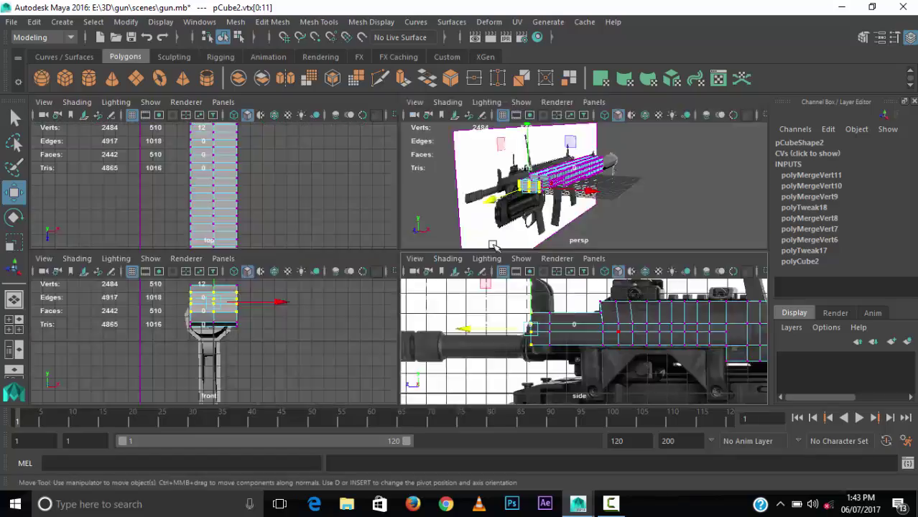
{"action": "key", "text": "space"}
{"action": "mouse_move", "coordinate": [402, 259]}
{"action": "left_mouse_down", "text": "alt"}
{"action": "mouse_move", "coordinate": [444, 307]}
{"action": "mouse_move", "coordinate": [445, 288]}
{"action": "mouse_move", "coordinate": [352, 303]}
{"action": "left_mouse_up", "text": "alt"}
{"action": "key", "text": "r"}
{"action": "key", "text": "w"}
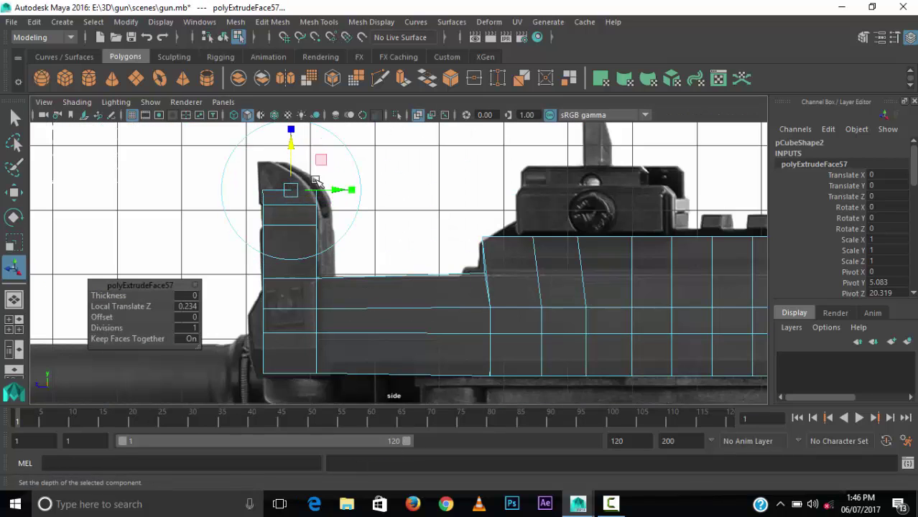
{"action": "key", "text": "r"}
{"action": "left_click_drag", "start_coordinate": [351, 190], "coordinate": [239, 194]}
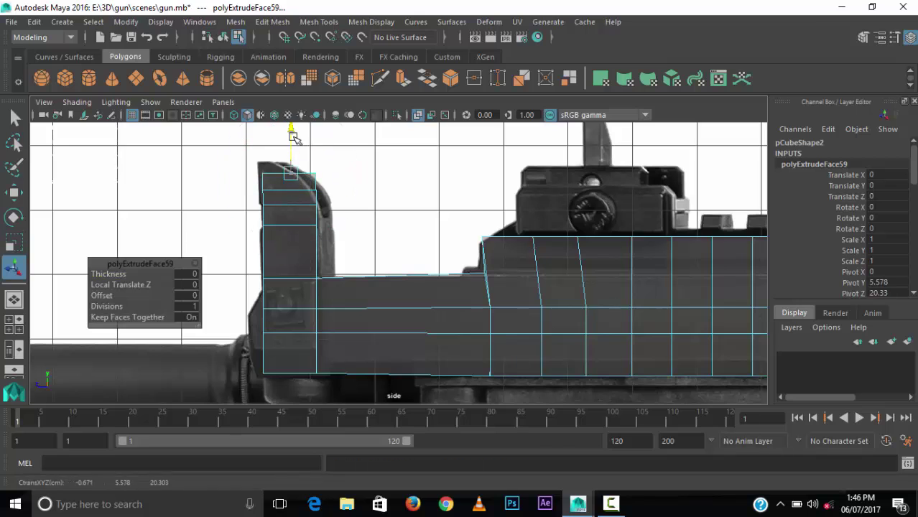
{"action": "right_click_drag", "start_coordinate": [295, 137], "coordinate": [248, 183]}
{"action": "key", "text": "w"}
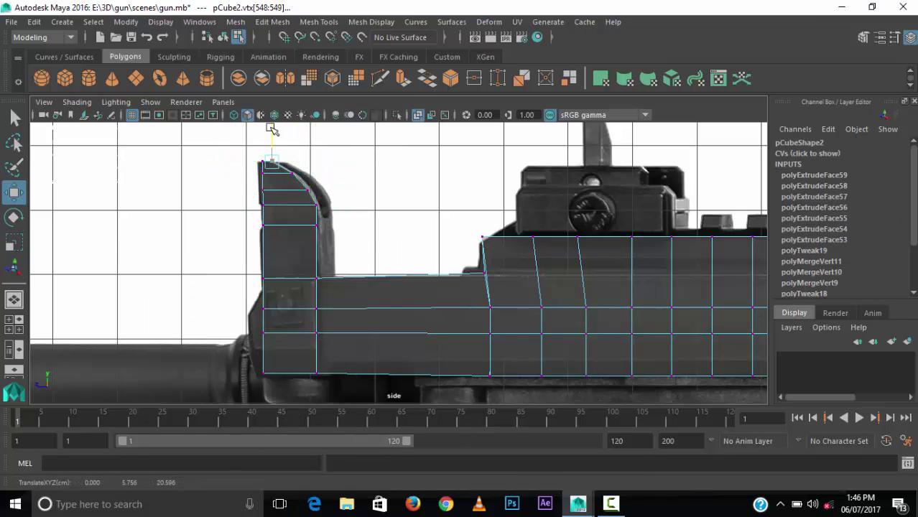
{"action": "key", "text": "space"}
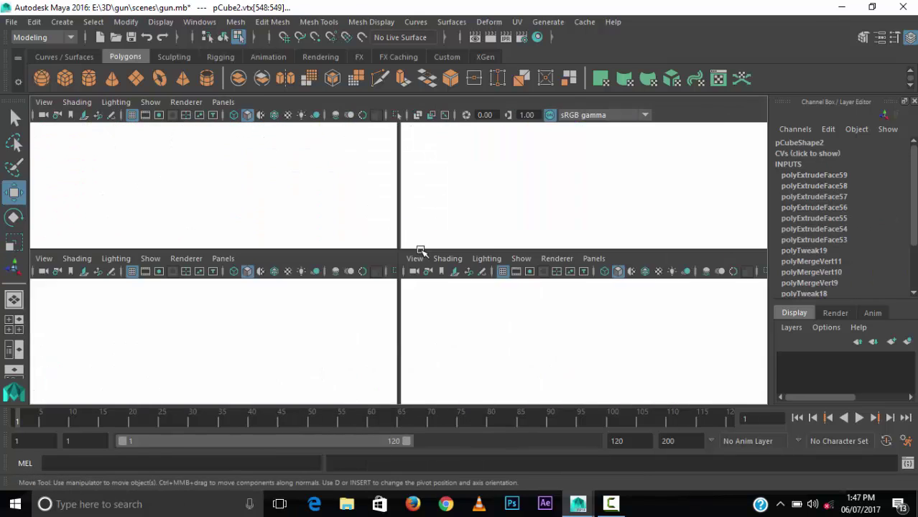
Step: Extrude a face on the front block, then extrude the faces on the block's side
{"action": "key", "text": "space"}
{"action": "key", "text": "space"}
{"action": "left_click_drag", "start_coordinate": [461, 230], "coordinate": [216, 178], "text": "alt"}
{"action": "right_click_drag", "start_coordinate": [216, 178], "coordinate": [266, 88]}
{"action": "left_click", "coordinate": [239, 209]}
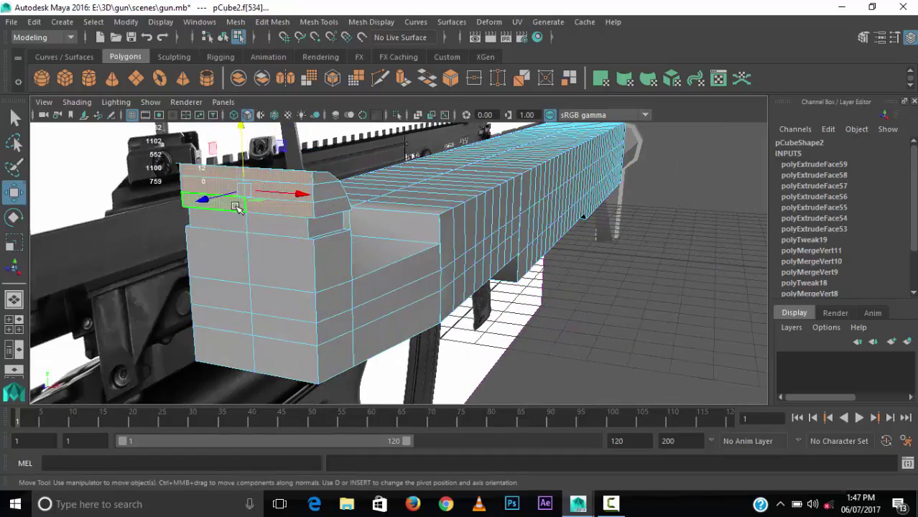
{"action": "key", "text": "ctrl+e"}
{"action": "key", "text": "space"}
{"action": "left_click", "coordinate": [445, 308]}
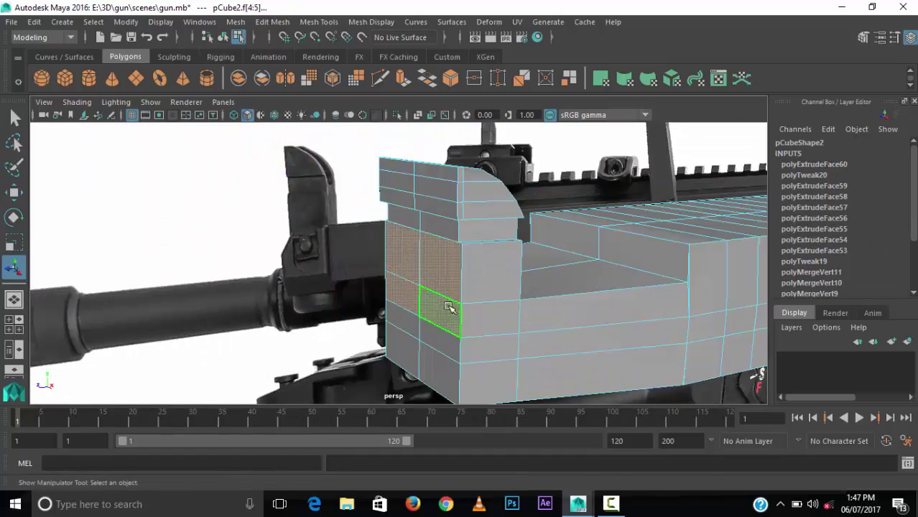
{"action": "key", "text": "space"}
{"action": "key", "text": "ctrl+e"}
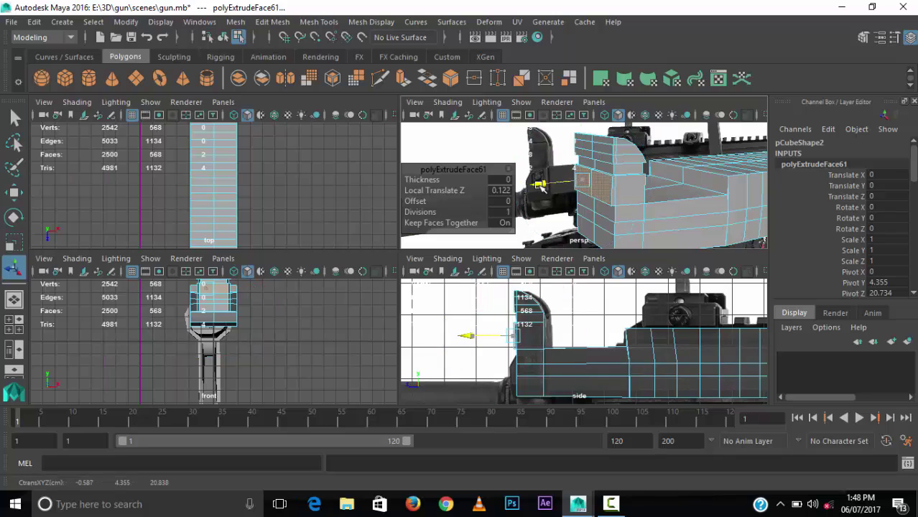
{"action": "key", "text": "space"}
{"action": "scroll", "coordinate": [395, 250], "scroll_direction": "up", "scroll_amount": 2}
{"action": "key", "text": "space"}
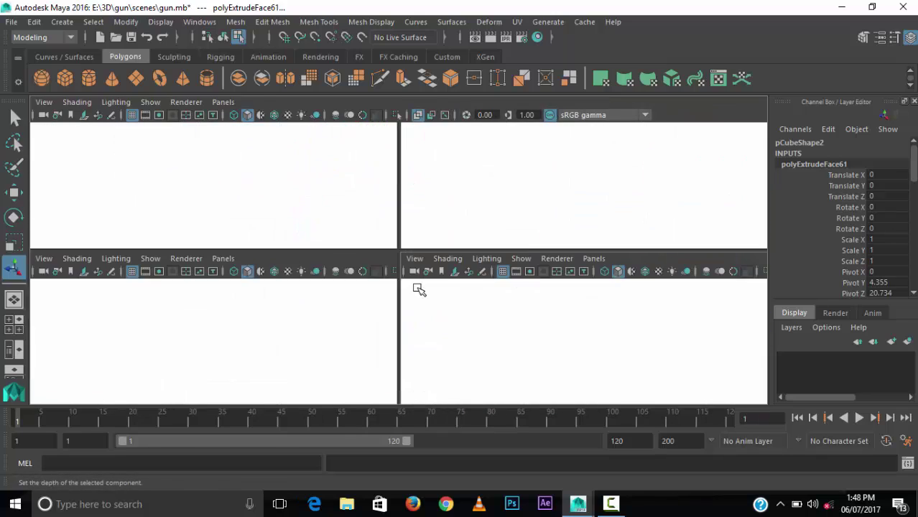
Step: Extrude the block's lower front face and merge its front vertices into a slanted step
{"action": "key", "text": "space"}
{"action": "left_click", "coordinate": [569, 250]}
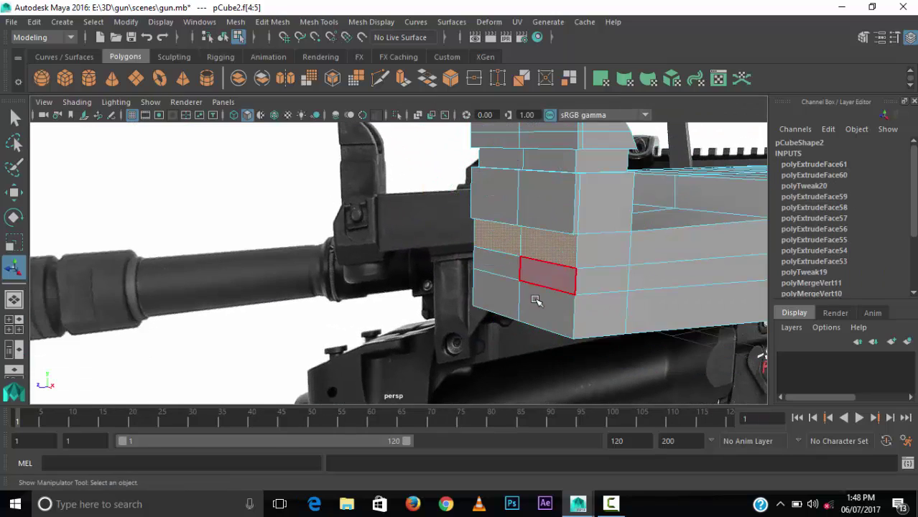
{"action": "key", "text": "ctrl+e"}
{"action": "key", "text": "space"}
{"action": "key", "text": "space"}
{"action": "key", "text": "F9"}
{"action": "left_click_drag", "start_coordinate": [351, 191], "coordinate": [363, 214]}
{"action": "key", "text": "w"}
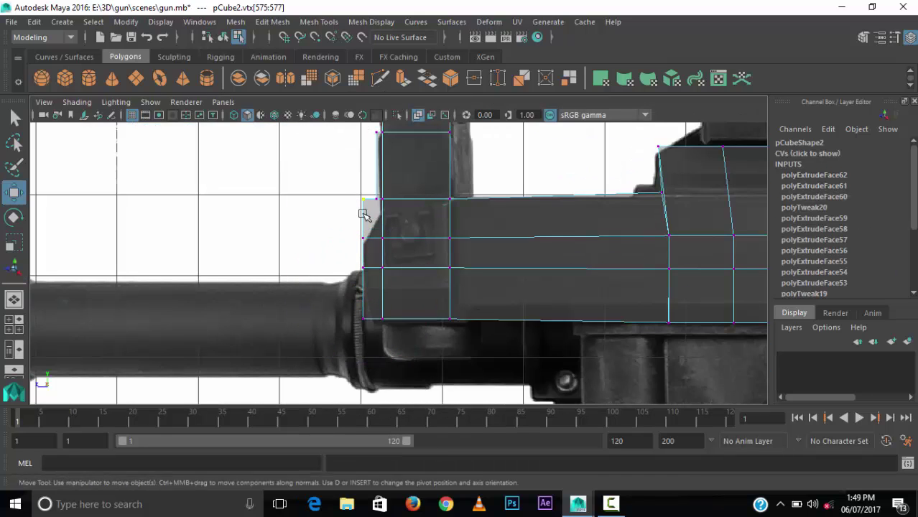
{"action": "key", "text": "space"}
{"action": "key", "text": "space"}
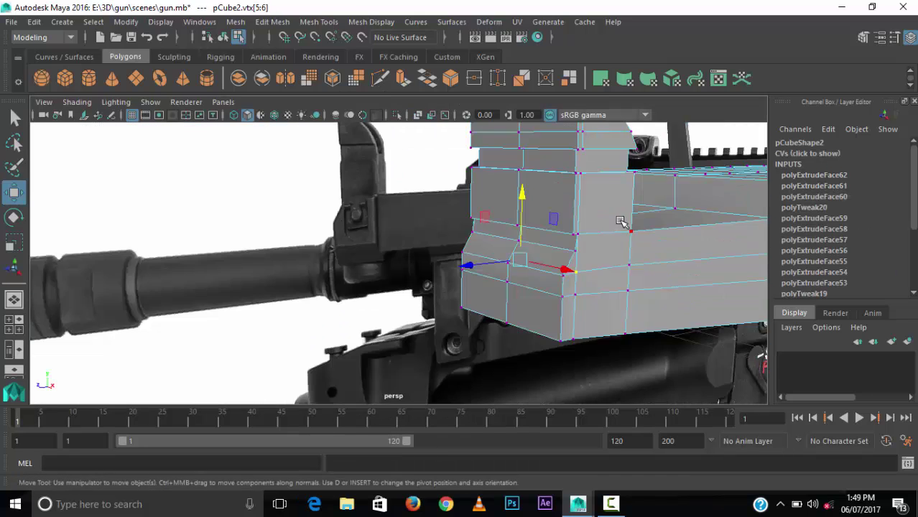
{"action": "scroll", "coordinate": [559, 244], "scroll_direction": "up", "scroll_amount": 2}
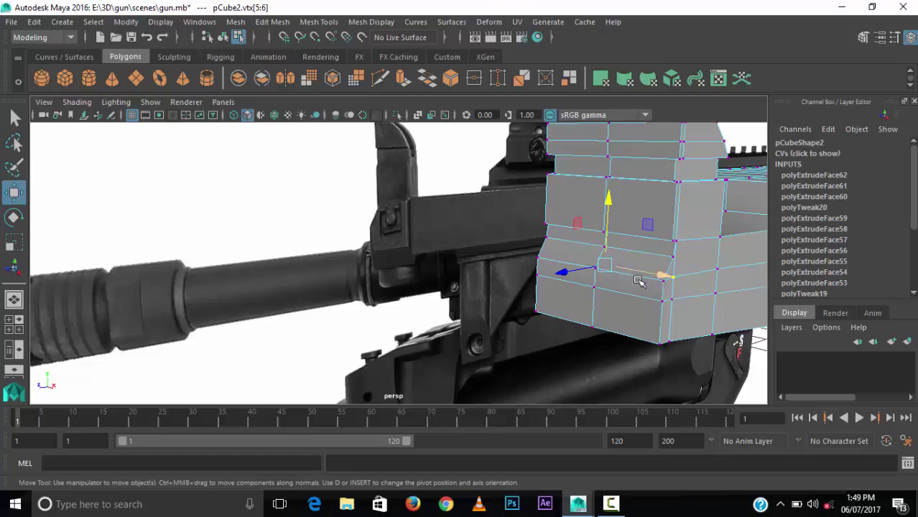
{"action": "mouse_move", "coordinate": [639, 281]}
{"action": "left_mouse_down", "text": "alt"}
{"action": "mouse_move", "coordinate": [451, 280]}
{"action": "mouse_move", "coordinate": [310, 160]}
{"action": "left_mouse_up", "text": "alt"}
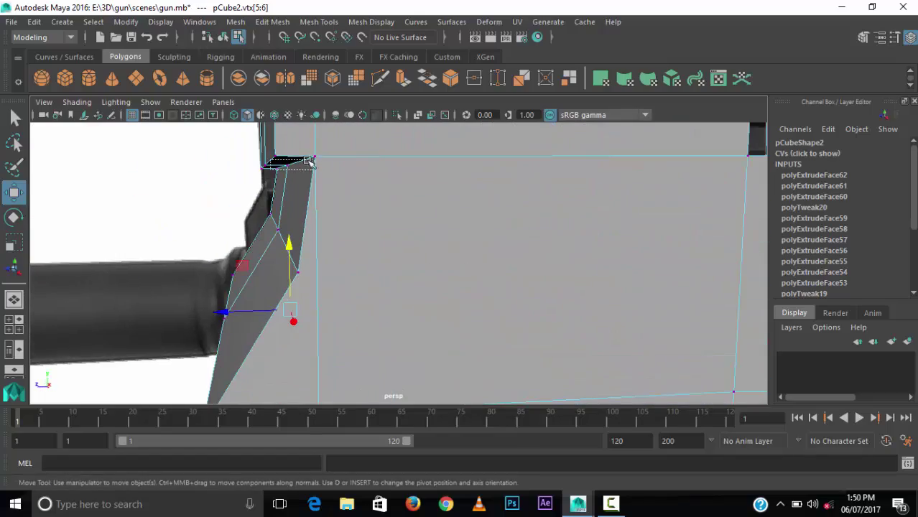
{"action": "mouse_move", "coordinate": [245, 172]}
{"action": "left_mouse_down", "text": "alt"}
{"action": "mouse_move", "coordinate": [373, 250]}
{"action": "mouse_move", "coordinate": [421, 259]}
{"action": "mouse_move", "coordinate": [392, 280]}
{"action": "mouse_move", "coordinate": [413, 286]}
{"action": "left_mouse_up", "text": "alt"}
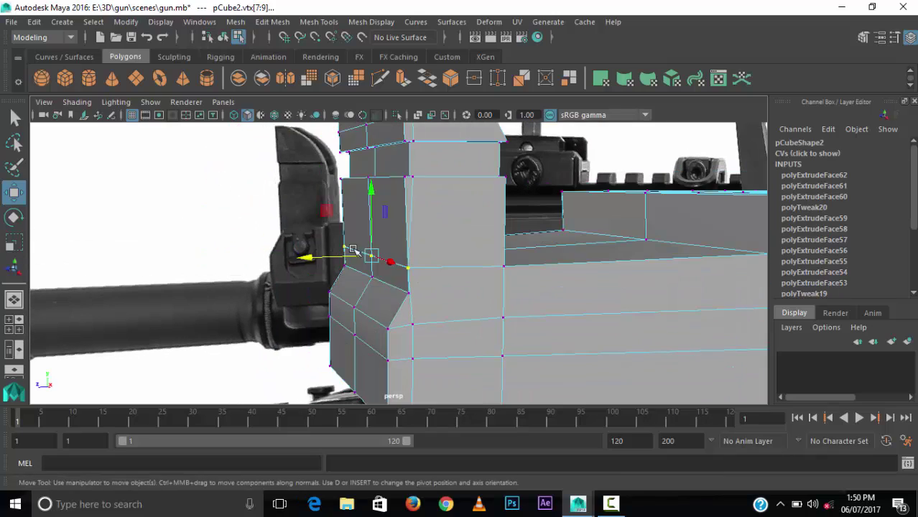
{"action": "left_click", "coordinate": [417, 287]}
{"action": "key", "text": "space"}
{"action": "key", "text": "space"}
Step: Snap a receiver vertex column onto its neighbouring column to line it up with the reference
{"action": "key", "text": "w"}
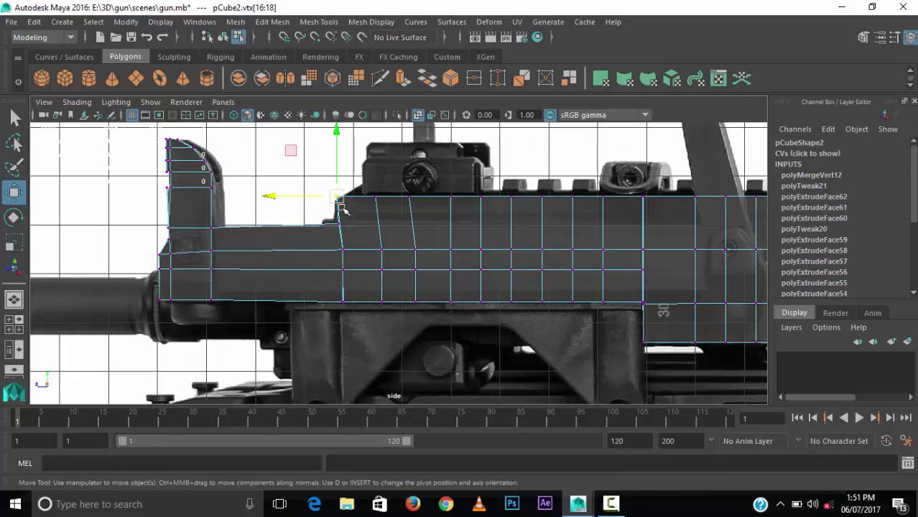
{"action": "scroll", "coordinate": [431, 216], "scroll_direction": "down", "scroll_amount": 5}
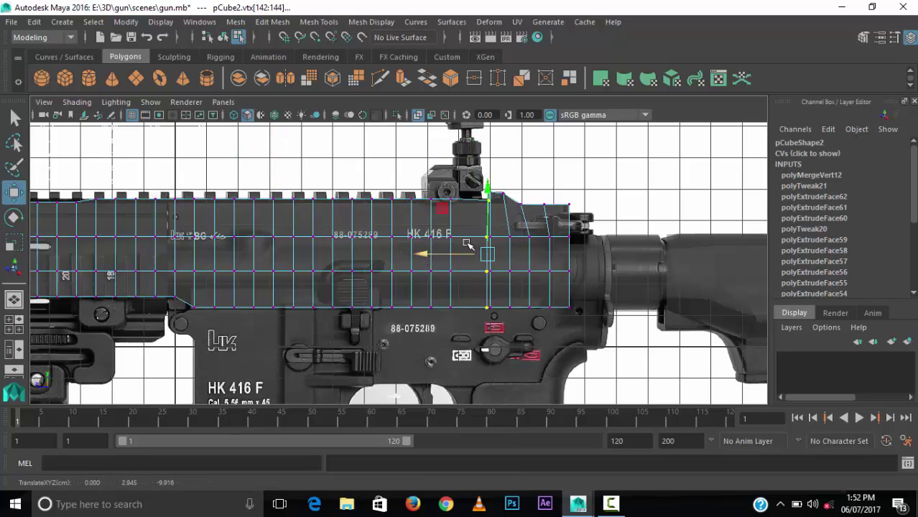
{"action": "left_click_drag", "start_coordinate": [456, 275], "coordinate": [393, 259]}
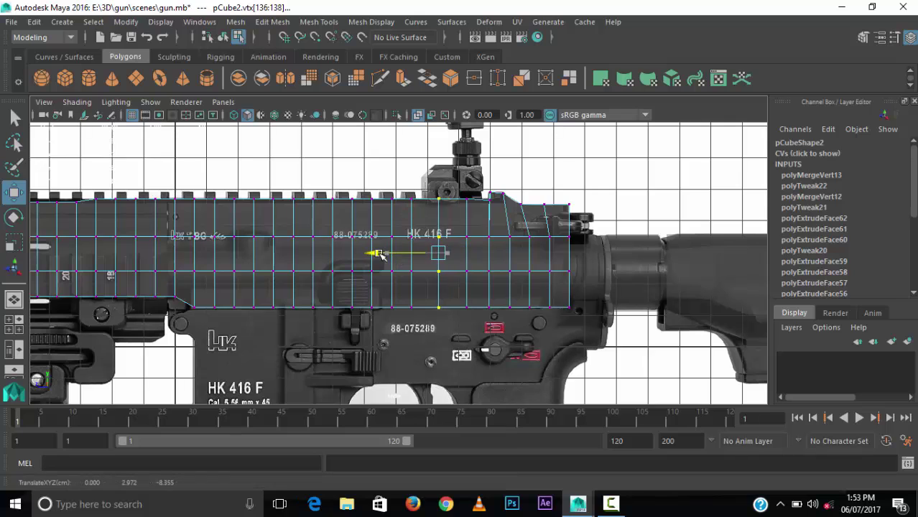
{"action": "middle_click_drag", "start_coordinate": [204, 219], "coordinate": [58, 196], "text": "alt"}
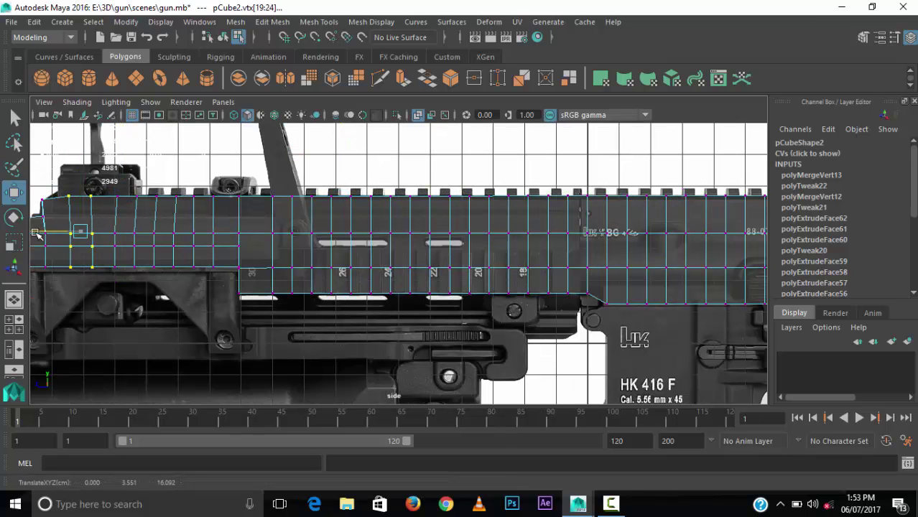
{"action": "key", "text": "space"}
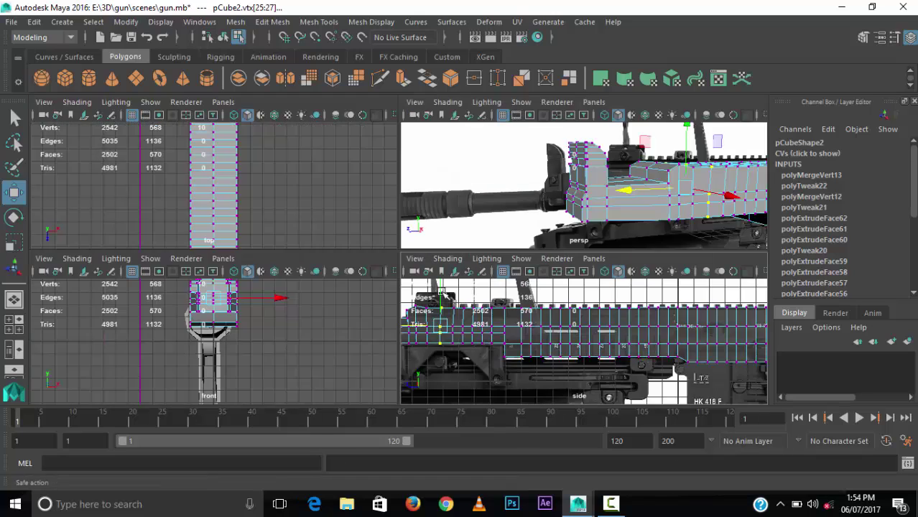
{"action": "key", "text": "space"}
{"action": "scroll", "coordinate": [499, 291], "scroll_direction": "down", "scroll_amount": 4}
{"action": "left_click_drag", "start_coordinate": [500, 291], "coordinate": [473, 260], "text": "alt"}
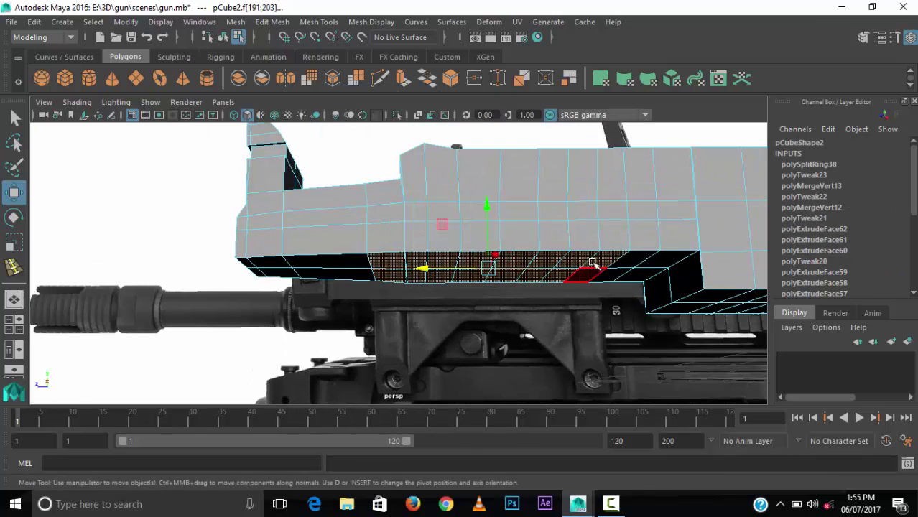
Step: Extrude the underside faces and merge the vertices where the extrusion meets the receiver
{"action": "key", "text": "ctrl+e"}
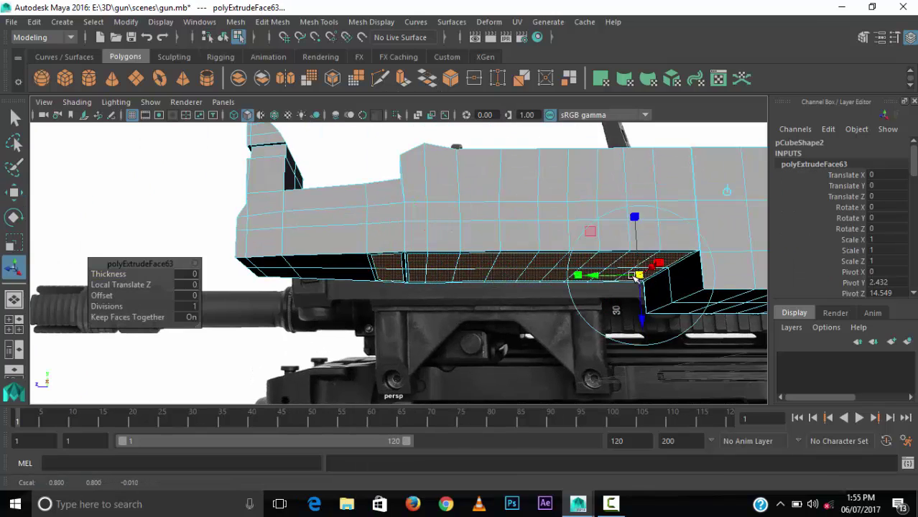
{"action": "mouse_move", "coordinate": [635, 276]}
{"action": "left_mouse_down", "text": "alt"}
{"action": "mouse_move", "coordinate": [573, 276]}
{"action": "mouse_move", "coordinate": [533, 303]}
{"action": "mouse_move", "coordinate": [614, 245]}
{"action": "left_mouse_up", "text": "alt"}
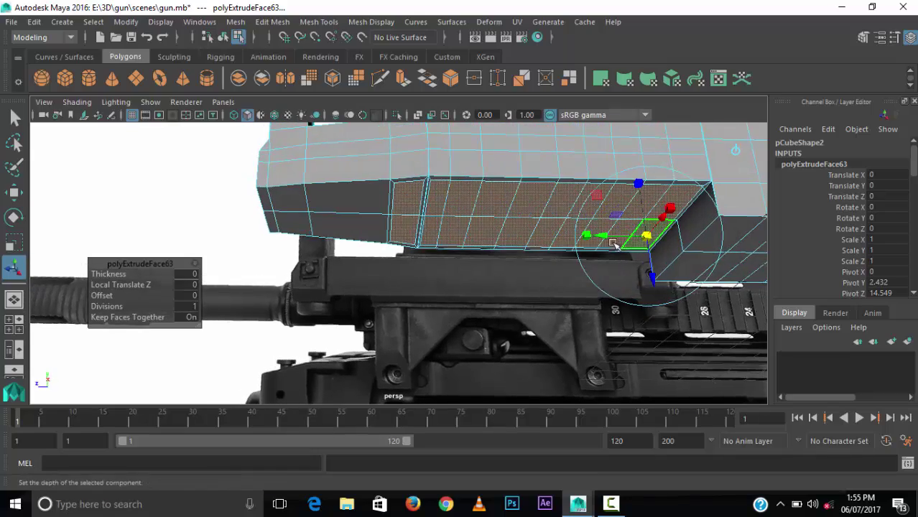
{"action": "scroll", "coordinate": [614, 244], "scroll_direction": "up", "scroll_amount": 3}
{"action": "scroll", "coordinate": [420, 159], "scroll_direction": "up", "scroll_amount": 2}
{"action": "right_click_drag", "start_coordinate": [420, 160], "coordinate": [352, 127]}
{"action": "left_click", "coordinate": [420, 291]}
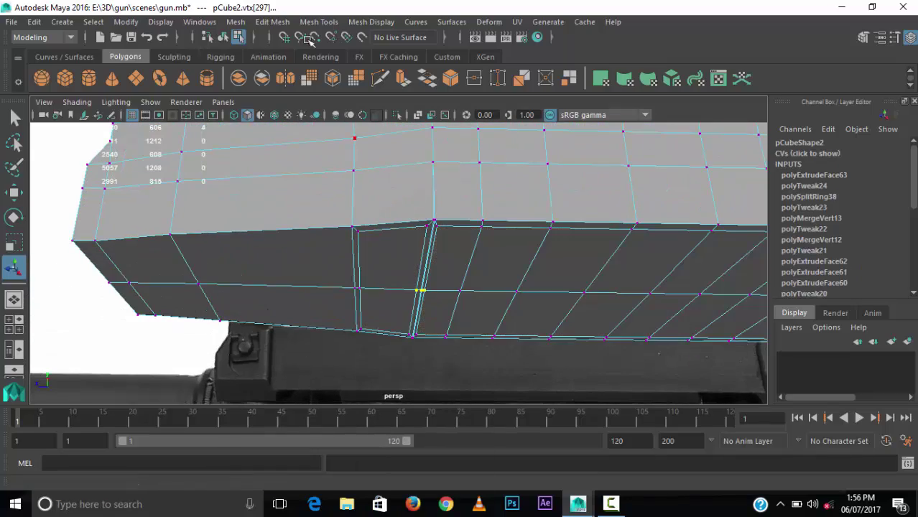
{"action": "left_click", "coordinate": [272, 21]}
{"action": "left_click", "coordinate": [281, 127]}
Step: Extrude a row of faces under the front and push the block down to the launcher's top
{"action": "mouse_move", "coordinate": [446, 271]}
{"action": "left_mouse_down", "text": "alt"}
{"action": "mouse_move", "coordinate": [467, 313]}
{"action": "mouse_move", "coordinate": [377, 143]}
{"action": "left_mouse_up", "text": "alt"}
{"action": "right_click_drag", "start_coordinate": [377, 143], "coordinate": [374, 164]}
{"action": "left_click_drag", "start_coordinate": [352, 244], "coordinate": [583, 254]}
{"action": "mouse_move", "coordinate": [429, 288]}
{"action": "left_mouse_down", "text": "alt"}
{"action": "mouse_move", "coordinate": [399, 246]}
{"action": "mouse_move", "coordinate": [566, 321]}
{"action": "left_mouse_up", "text": "alt"}
{"action": "scroll", "coordinate": [400, 245], "scroll_direction": "up", "scroll_amount": 3}
{"action": "key", "text": "ctrl+e"}
{"action": "key", "text": "ctrl+z"}
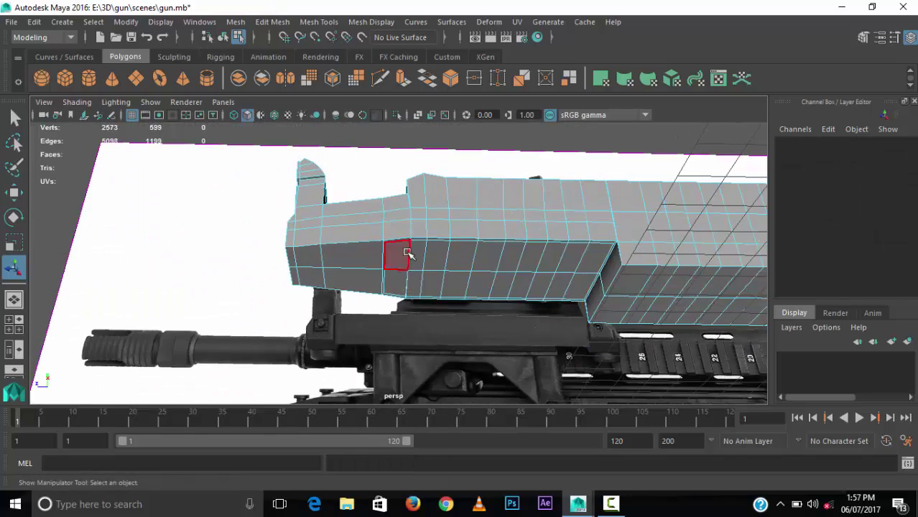
{"action": "key", "text": "ctrl+e"}
{"action": "left_click_drag", "start_coordinate": [584, 327], "coordinate": [570, 332], "text": "alt"}
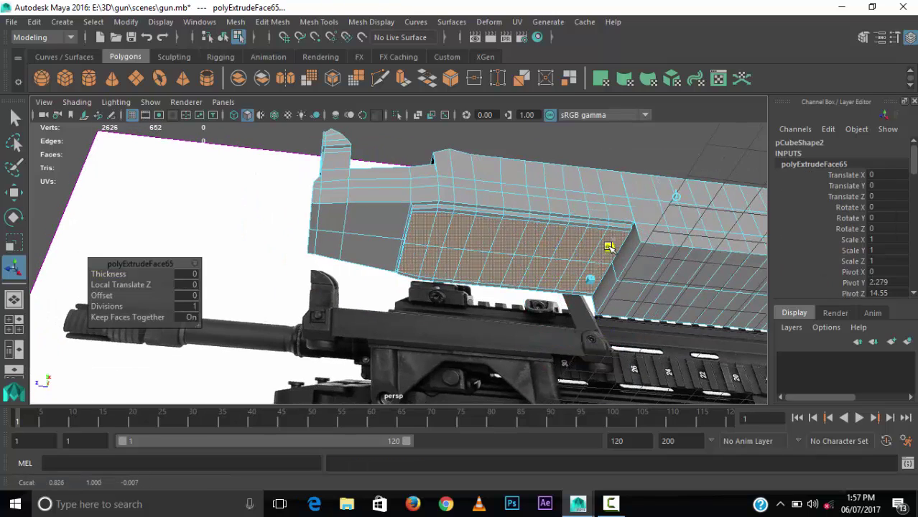
{"action": "key", "text": "ctrl+e"}
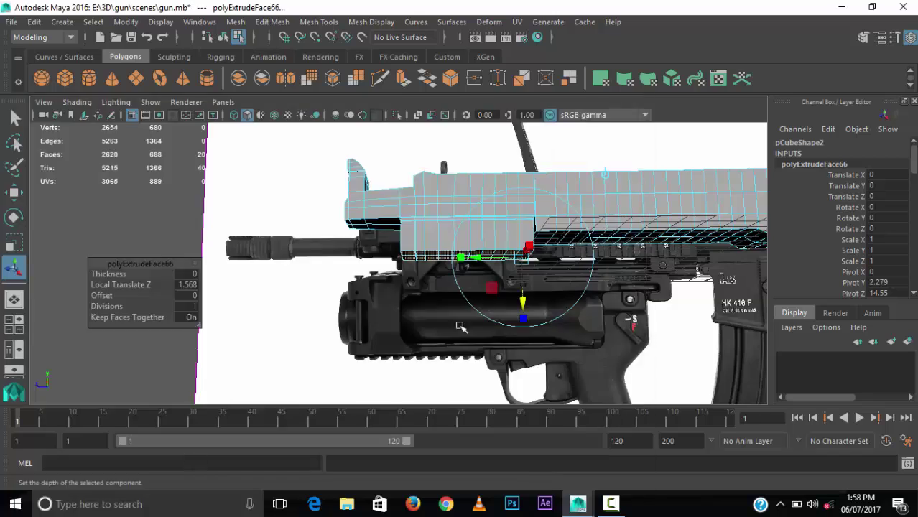
{"action": "scroll", "coordinate": [532, 279], "scroll_direction": "up", "scroll_amount": 3}
{"action": "left_click_drag", "start_coordinate": [530, 258], "coordinate": [535, 322]}
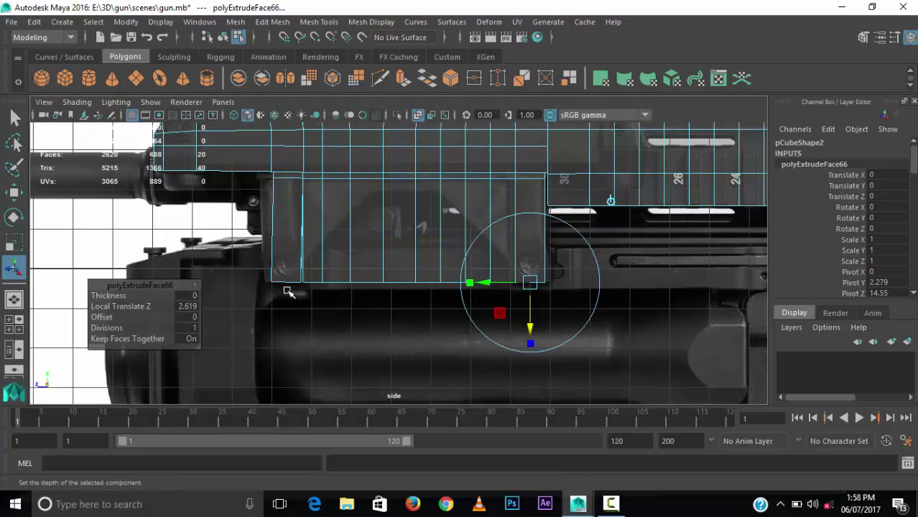
{"action": "right_click_drag", "start_coordinate": [301, 270], "coordinate": [266, 178], "text": "shift"}
Step: Slide the block's right-edge vertices left and raise vertex rows to cut the arched opening
{"action": "key", "text": "w"}
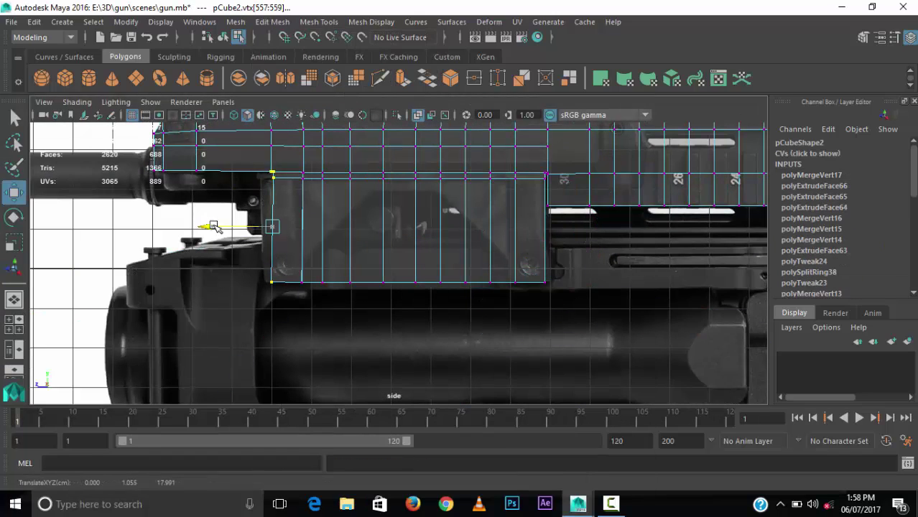
{"action": "left_click_drag", "start_coordinate": [555, 178], "coordinate": [550, 177]}
{"action": "left_click_drag", "start_coordinate": [548, 231], "coordinate": [482, 234]}
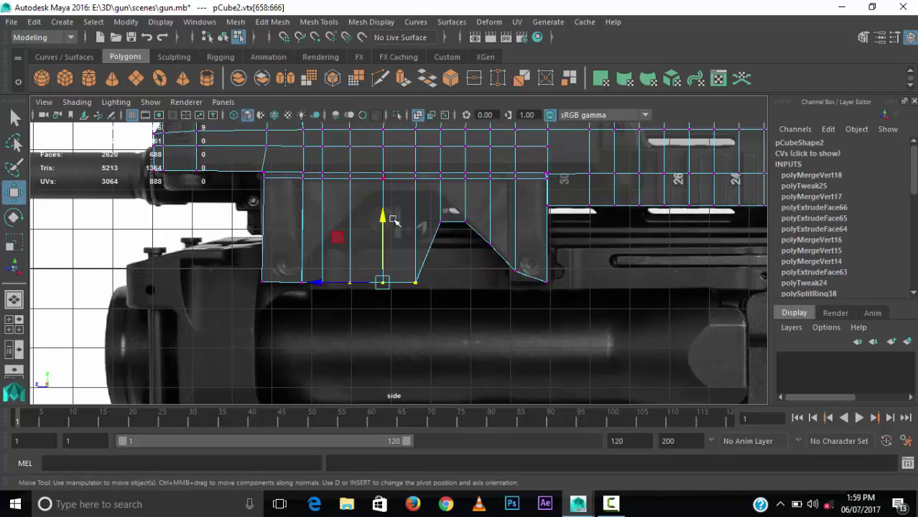
{"action": "left_click_drag", "start_coordinate": [393, 220], "coordinate": [393, 130]}
{"action": "left_click_drag", "start_coordinate": [409, 180], "coordinate": [460, 230]}
{"action": "left_click_drag", "start_coordinate": [444, 162], "coordinate": [444, 140]}
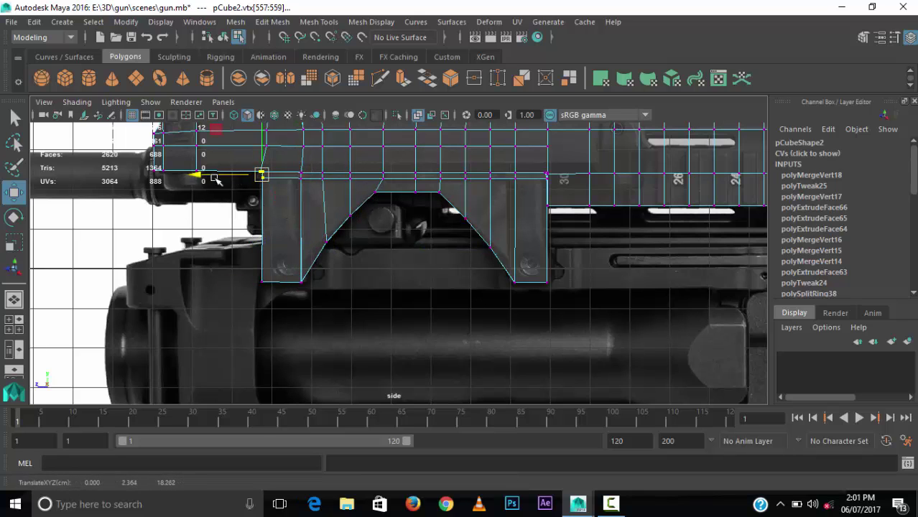
Step: Merge the overlapping vertices at the arch with Edit Mesh > Merge
{"action": "left_click", "coordinate": [272, 22]}
{"action": "left_click", "coordinate": [295, 154]}
{"action": "right_click_drag", "start_coordinate": [303, 180], "coordinate": [293, 207]}
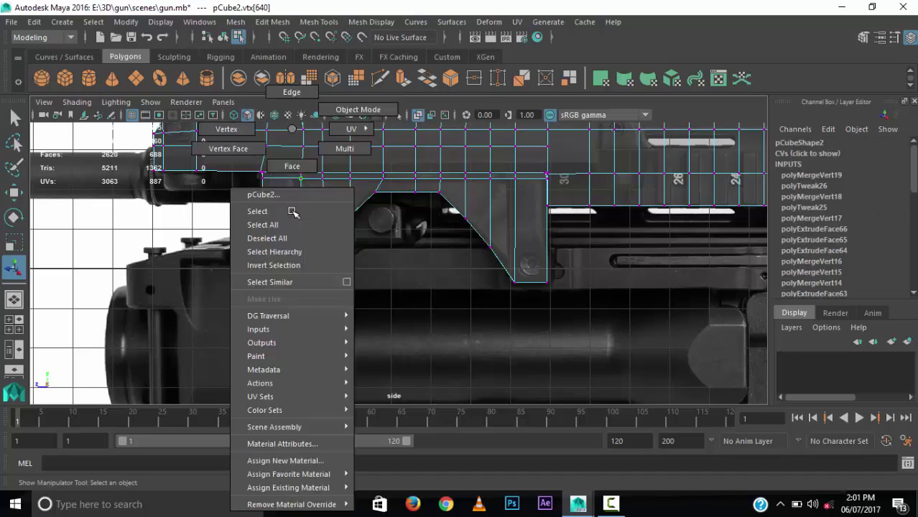
{"action": "left_click", "coordinate": [280, 223]}
{"action": "key", "text": "space"}
{"action": "key", "text": "space"}
{"action": "mouse_move", "coordinate": [502, 311]}
{"action": "left_mouse_down", "text": "alt"}
{"action": "mouse_move", "coordinate": [531, 318]}
{"action": "mouse_move", "coordinate": [431, 287]}
{"action": "left_mouse_up", "text": "alt"}
{"action": "scroll", "coordinate": [532, 319], "scroll_direction": "down", "scroll_amount": 5}
{"action": "key", "text": "F8"}
{"action": "left_click", "coordinate": [403, 244]}
{"action": "key", "text": "w"}
{"action": "scroll", "coordinate": [57, 232], "scroll_direction": "up", "scroll_amount": 5}
{"action": "left_click_drag", "start_coordinate": [57, 232], "coordinate": [431, 273], "text": "alt"}
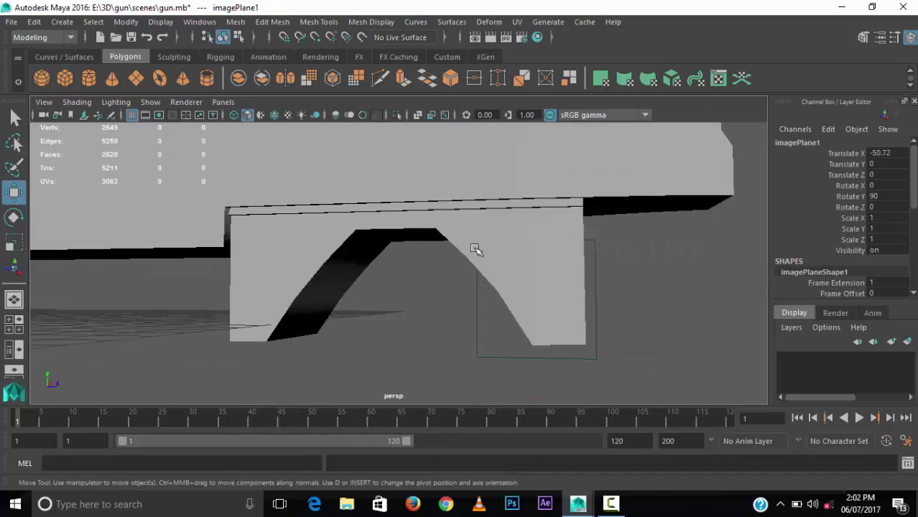
Step: Extrude the side face of the bracket's front leg
{"action": "left_click", "coordinate": [666, 293]}
{"action": "key", "text": "space"}
{"action": "key", "text": "F11"}
{"action": "left_click", "coordinate": [324, 230]}
{"action": "key", "text": "space"}
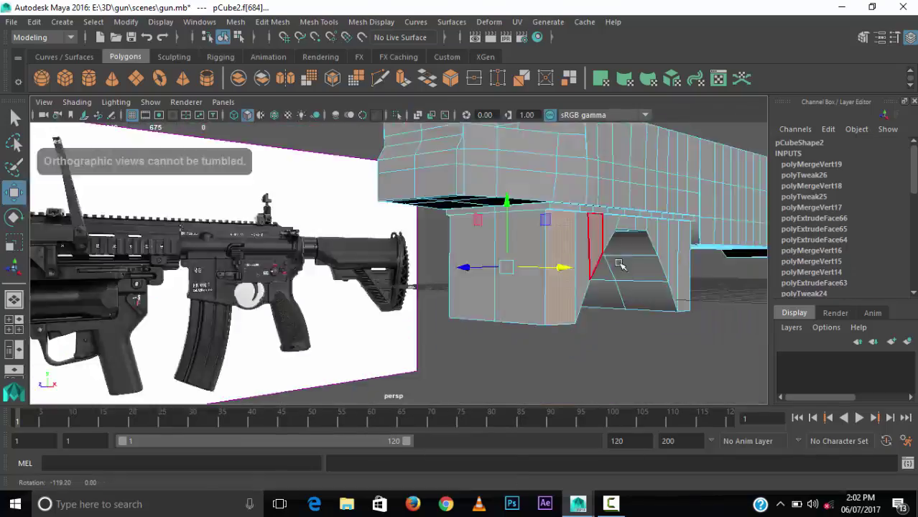
{"action": "key", "text": "ctrl+e"}
Step: Extrude the face on the bracket's rear leg
{"action": "key", "text": "space"}
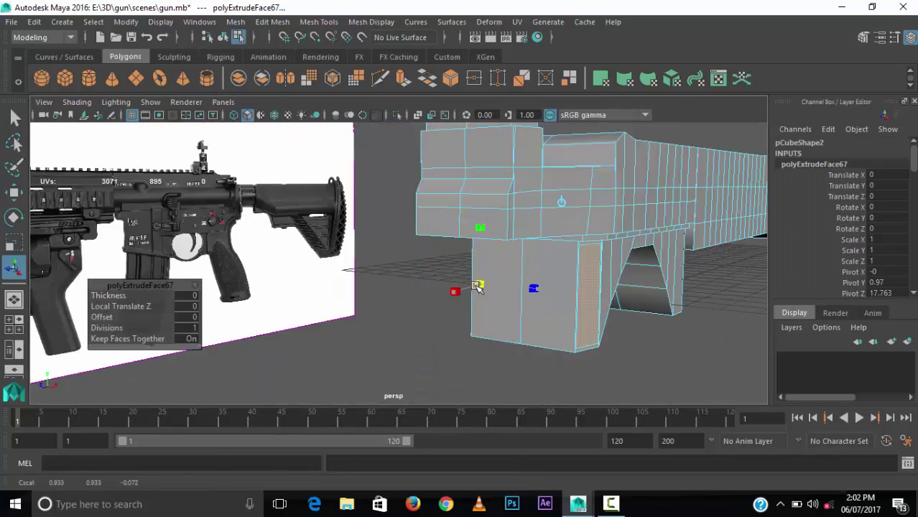
{"action": "key", "text": "space"}
{"action": "key", "text": "space"}
{"action": "key", "text": "space"}
{"action": "key", "text": "space"}
{"action": "mouse_move", "coordinate": [436, 281]}
{"action": "left_mouse_down", "text": "alt"}
{"action": "mouse_move", "coordinate": [438, 290]}
{"action": "mouse_move", "coordinate": [496, 265]}
{"action": "mouse_move", "coordinate": [557, 325]}
{"action": "left_mouse_up", "text": "alt"}
{"action": "key", "text": "space"}
{"action": "key", "text": "space"}
Step: Check the two-legged bracket shape against the reference from side and perspective views
{"action": "key", "text": "space"}
{"action": "left_click", "coordinate": [449, 305]}
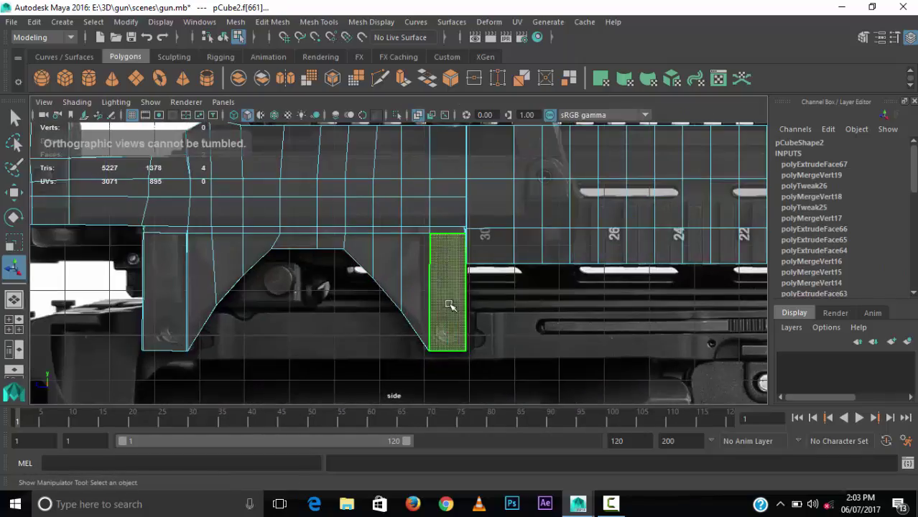
{"action": "key", "text": "ctrl+e"}
{"action": "key", "text": "space"}
{"action": "key", "text": "space"}
{"action": "key", "text": "space"}
{"action": "key", "text": "space"}
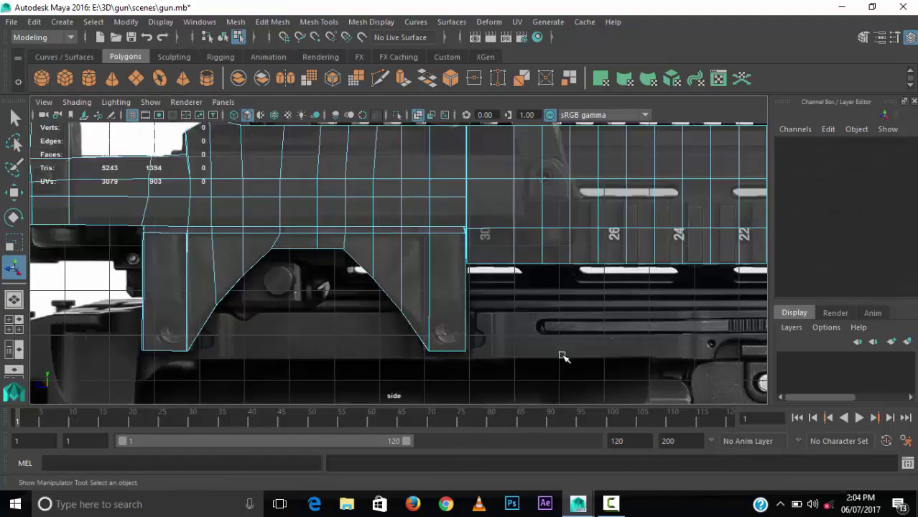
{"action": "scroll", "coordinate": [563, 354], "scroll_direction": "down", "scroll_amount": 3}
{"action": "left_click_drag", "start_coordinate": [563, 354], "coordinate": [574, 323], "text": "alt"}
{"action": "scroll", "coordinate": [607, 252], "scroll_direction": "down", "scroll_amount": 2}
{"action": "middle_click_drag", "start_coordinate": [607, 252], "coordinate": [443, 240], "text": "alt"}
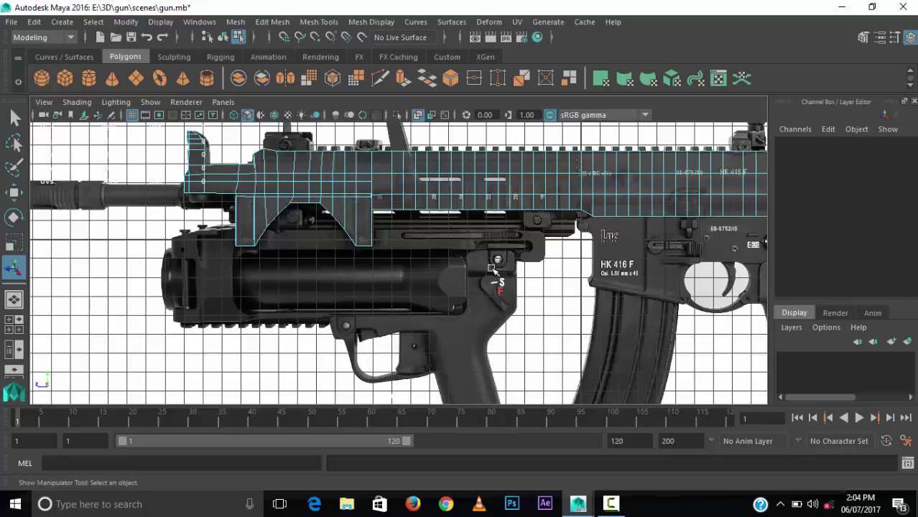
{"action": "key", "text": "space"}
{"action": "key", "text": "space"}
{"action": "mouse_move", "coordinate": [458, 228]}
{"action": "left_mouse_down", "text": "alt"}
{"action": "mouse_move", "coordinate": [487, 244]}
{"action": "mouse_move", "coordinate": [634, 224]}
{"action": "left_mouse_up", "text": "alt"}
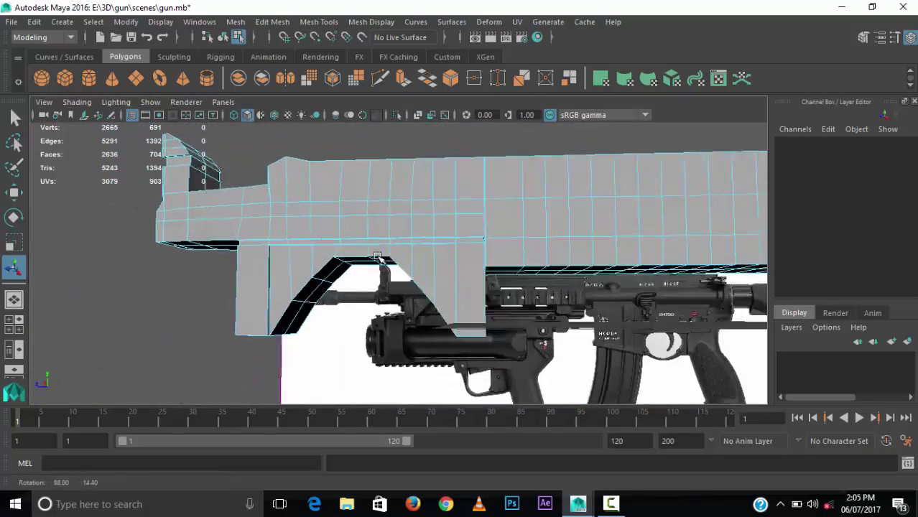
{"action": "left_click_drag", "start_coordinate": [386, 254], "coordinate": [404, 316], "text": "alt"}
{"action": "key", "text": "space"}
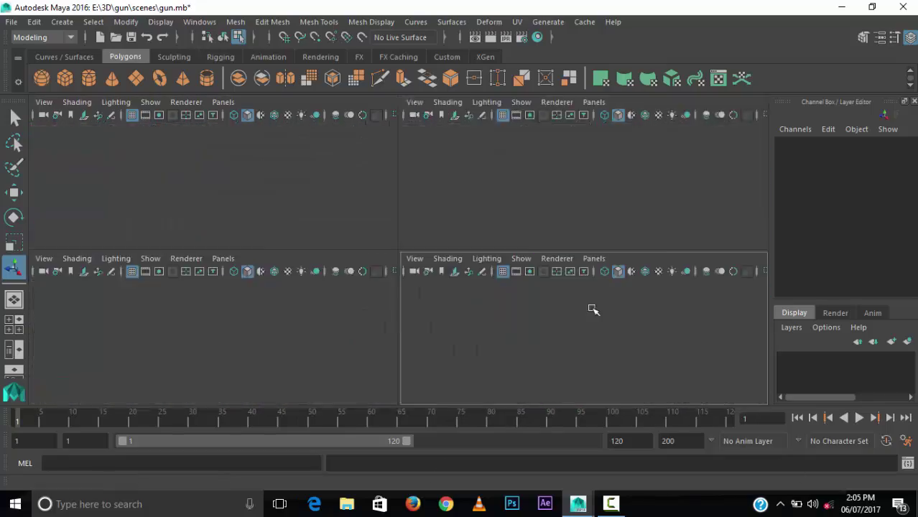
{"action": "key", "text": "space"}
{"action": "middle_click_drag", "start_coordinate": [515, 249], "coordinate": [401, 303], "text": "alt"}
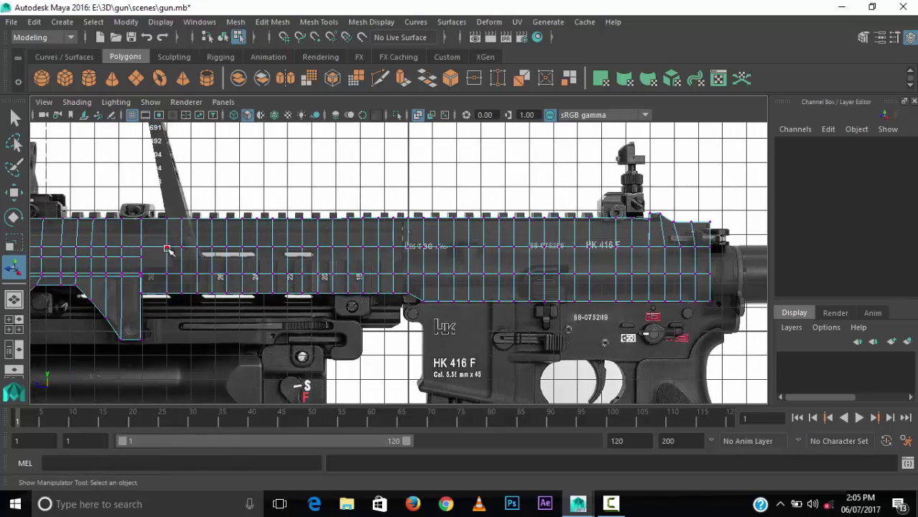
Step: Select the handguard's side slot face and slide it along the handguard to place the recesses
{"action": "double_click", "coordinate": [167, 249]}
{"action": "key", "text": "w"}
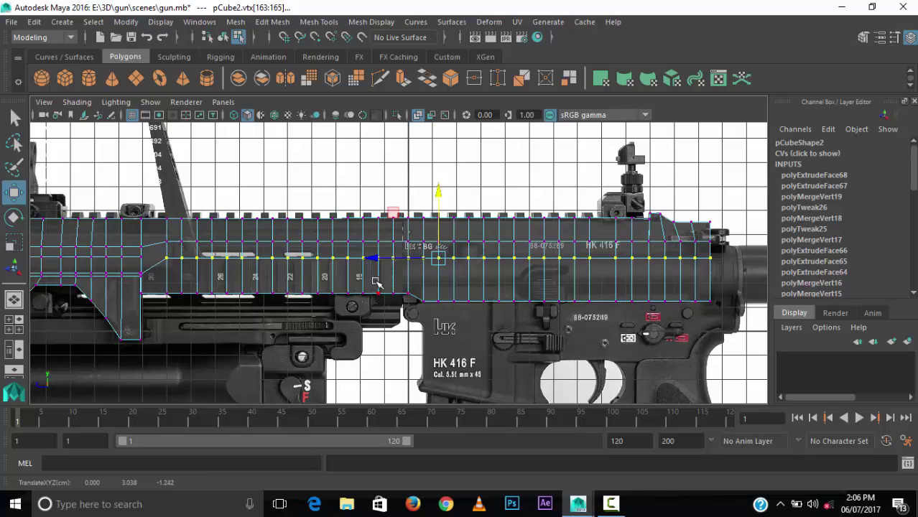
{"action": "right_click_drag", "start_coordinate": [400, 129], "coordinate": [399, 164]}
{"action": "left_click", "coordinate": [354, 275]}
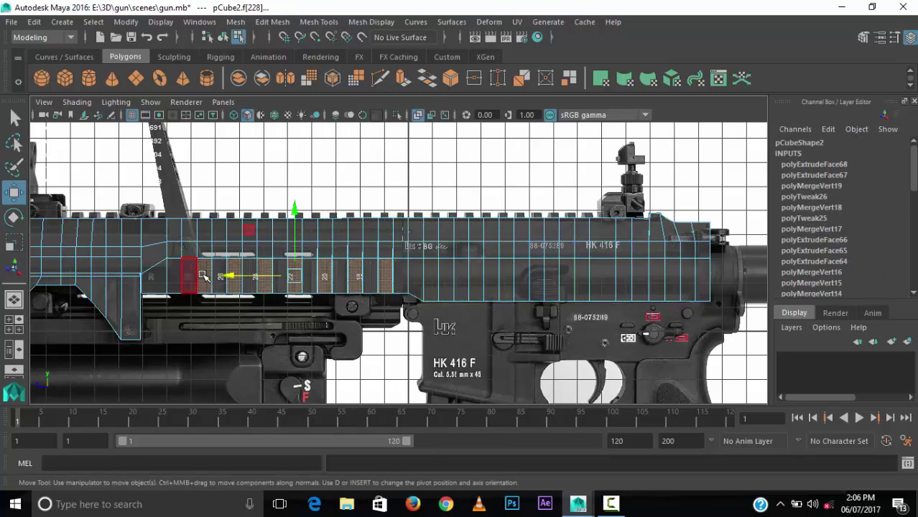
{"action": "middle_click_drag", "start_coordinate": [203, 277], "coordinate": [353, 267]}
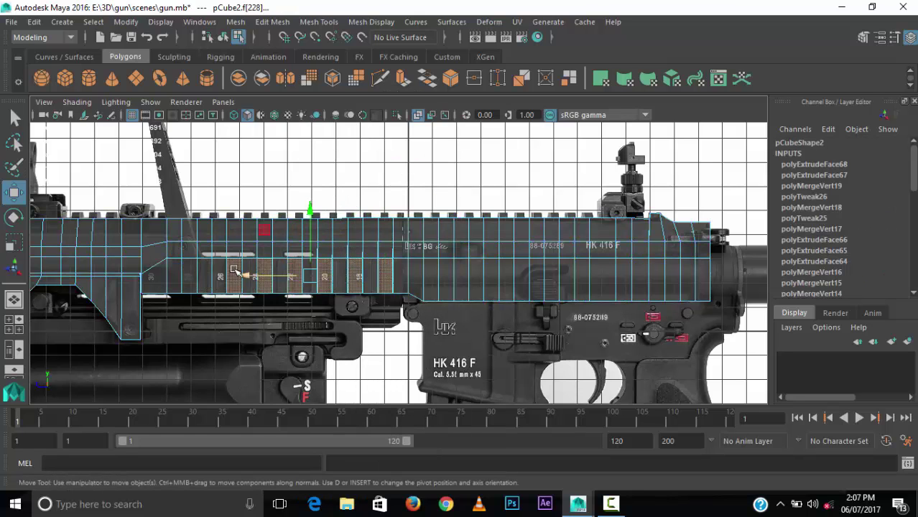
{"action": "middle_click_drag", "start_coordinate": [237, 274], "coordinate": [443, 293], "text": "alt"}
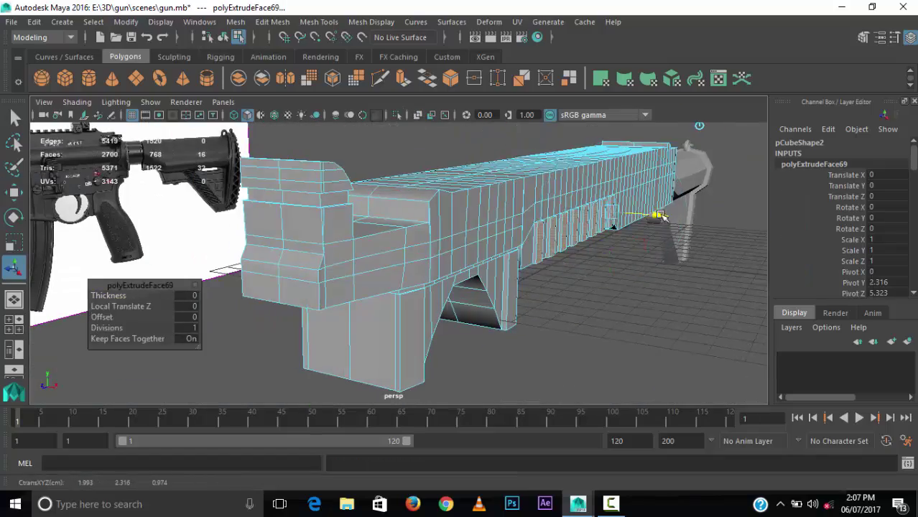
{"action": "key", "text": "space"}
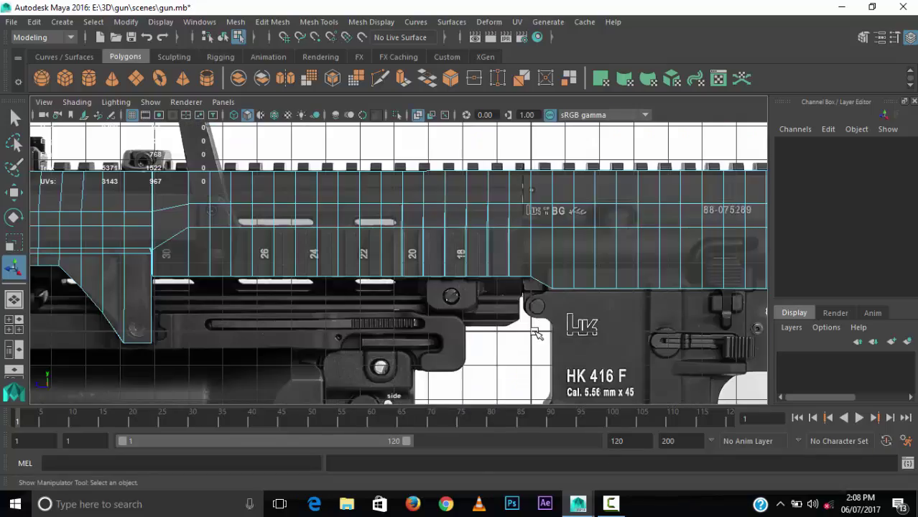
{"action": "mouse_move", "coordinate": [548, 232]}
{"action": "left_mouse_down", "text": "alt"}
{"action": "mouse_move", "coordinate": [492, 285]}
{"action": "mouse_move", "coordinate": [463, 252]}
{"action": "left_mouse_up", "text": "alt"}
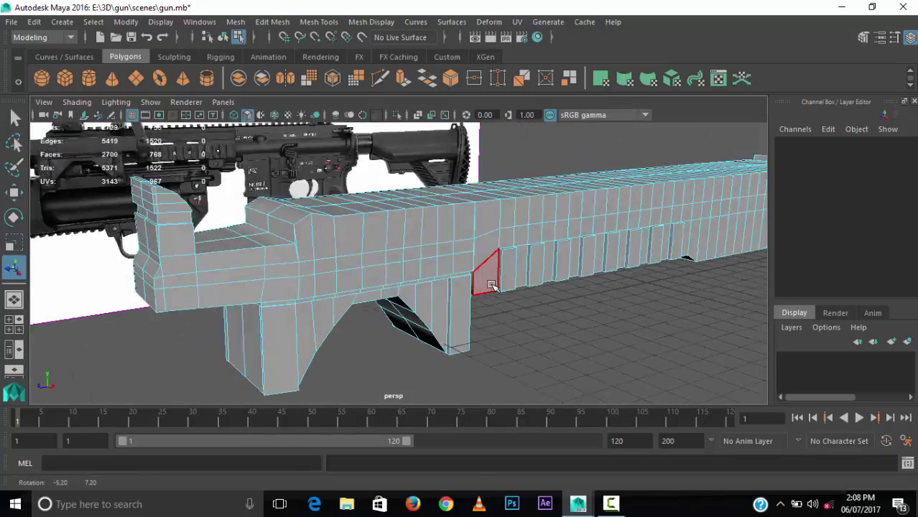
{"action": "key", "text": "space"}
{"action": "key", "text": "space"}
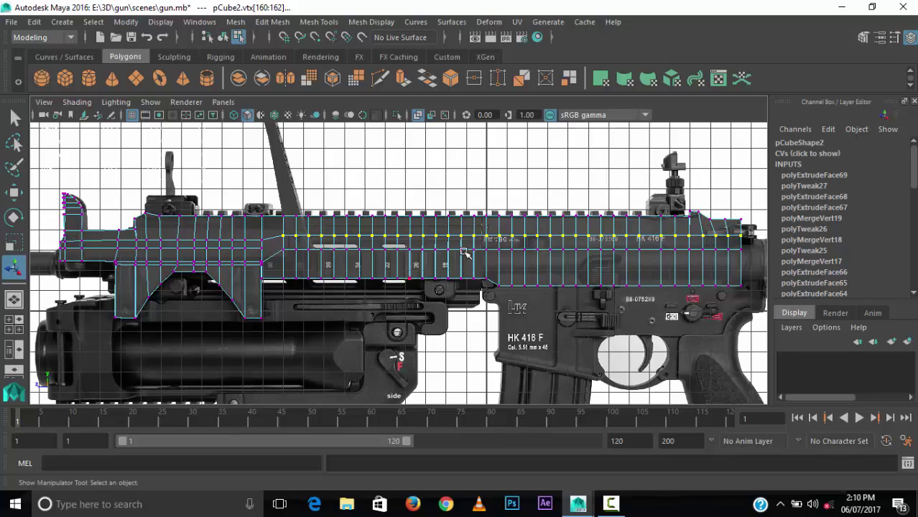
Step: Scale the rail's top vertex row slightly inward to taper it
{"action": "key", "text": "space"}
{"action": "key", "text": "space"}
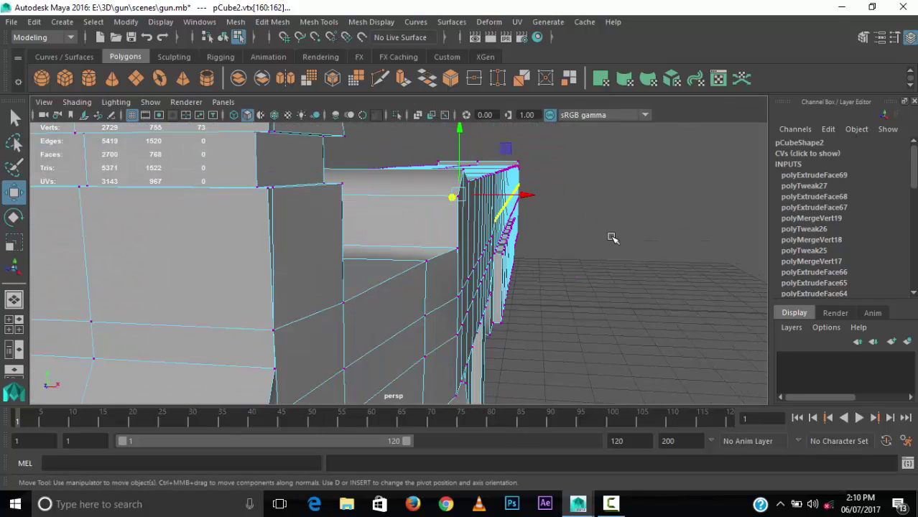
{"action": "mouse_move", "coordinate": [535, 196]}
{"action": "left_mouse_down", "text": "alt"}
{"action": "mouse_move", "coordinate": [575, 230]}
{"action": "mouse_move", "coordinate": [574, 219]}
{"action": "mouse_move", "coordinate": [583, 252]}
{"action": "left_mouse_up", "text": "alt"}
{"action": "key", "text": "r"}
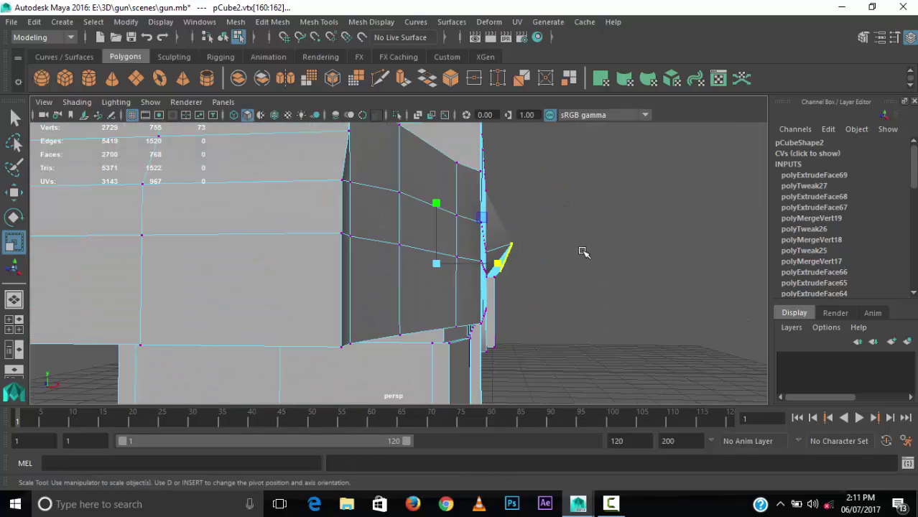
{"action": "scroll", "coordinate": [583, 252], "scroll_direction": "down", "scroll_amount": 5}
{"action": "mouse_move", "coordinate": [583, 251]}
{"action": "left_mouse_down", "text": "alt"}
{"action": "mouse_move", "coordinate": [431, 329]}
{"action": "mouse_move", "coordinate": [493, 329]}
{"action": "left_mouse_up", "text": "alt"}
{"action": "left_click_drag", "start_coordinate": [503, 287], "coordinate": [558, 234]}
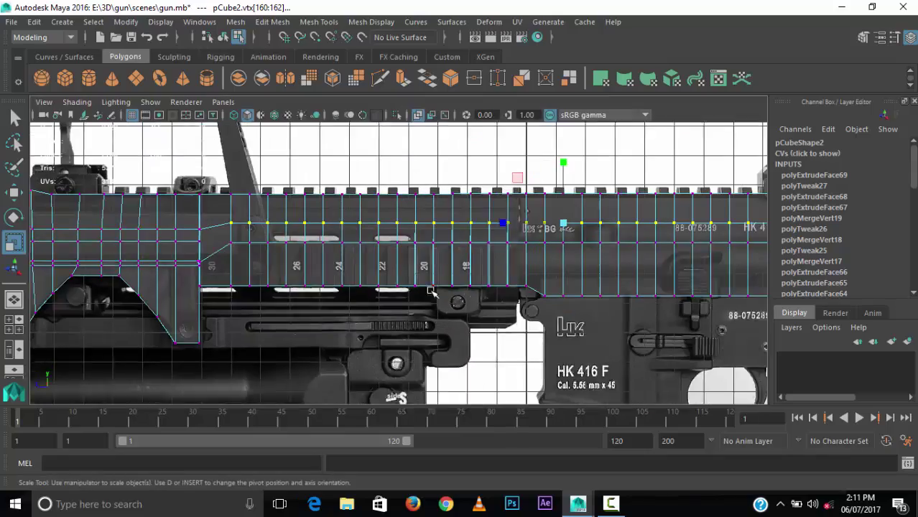
{"action": "key", "text": "space"}
{"action": "mouse_move", "coordinate": [431, 251]}
{"action": "left_mouse_down", "text": "alt"}
{"action": "mouse_move", "coordinate": [494, 172]}
{"action": "mouse_move", "coordinate": [269, 262]}
{"action": "mouse_move", "coordinate": [447, 214]}
{"action": "left_mouse_up", "text": "alt"}
{"action": "key", "text": "space"}
{"action": "key", "text": "space"}
Step: Extrude the receiver's front block of faces forward by Local Translate Z 0.334
{"action": "key", "text": "space"}
{"action": "key", "text": "space"}
{"action": "left_click_drag", "start_coordinate": [448, 257], "coordinate": [331, 282], "text": "alt"}
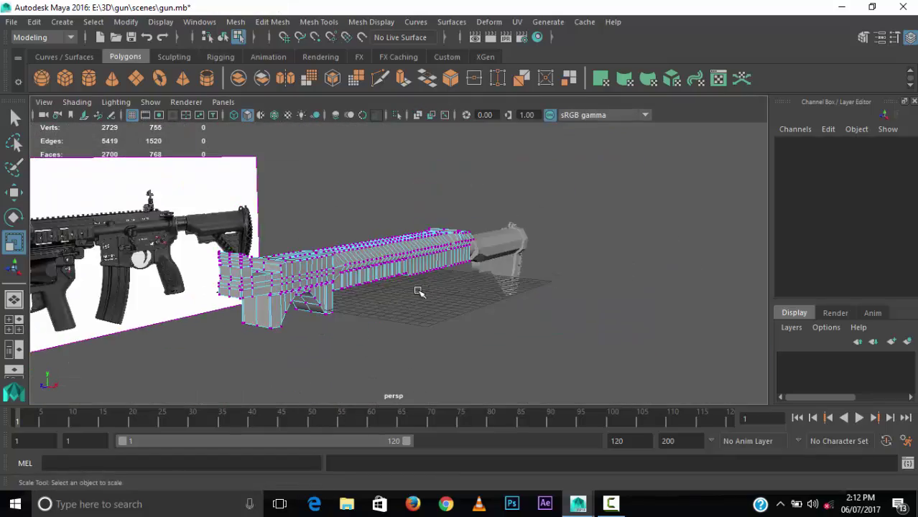
{"action": "left_click_drag", "start_coordinate": [418, 291], "coordinate": [381, 290], "text": "alt"}
{"action": "key", "text": "space"}
{"action": "key", "text": "space"}
{"action": "mouse_move", "coordinate": [43, 216]}
{"action": "left_mouse_down"}
{"action": "mouse_move", "coordinate": [272, 247]}
{"action": "mouse_move", "coordinate": [354, 291]}
{"action": "left_mouse_up"}
{"action": "key", "text": "space"}
{"action": "key", "text": "space"}
{"action": "scroll", "coordinate": [432, 288], "scroll_direction": "up", "scroll_amount": 5}
{"action": "key", "text": "space"}
{"action": "key", "text": "space"}
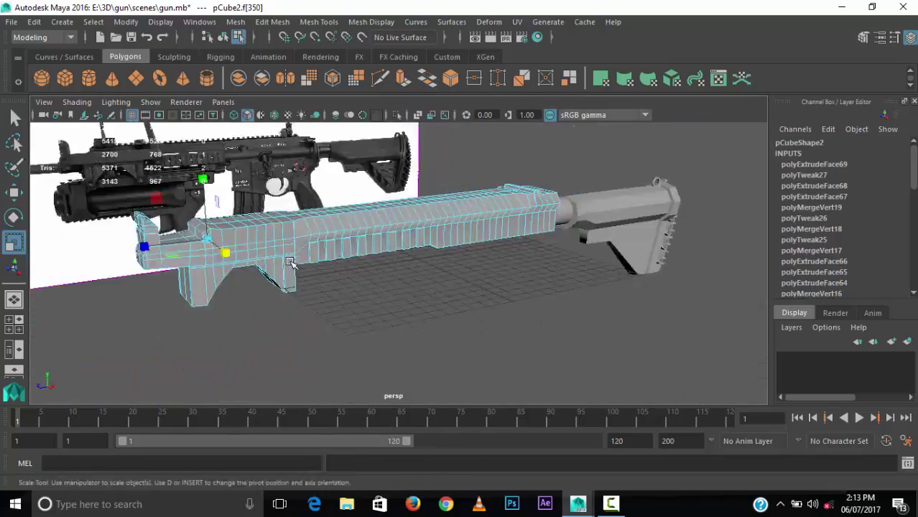
{"action": "scroll", "coordinate": [255, 252], "scroll_direction": "up", "scroll_amount": 5}
{"action": "left_click_drag", "start_coordinate": [84, 242], "coordinate": [255, 251]}
{"action": "key", "text": "space"}
{"action": "key", "text": "space"}
{"action": "left_click_drag", "start_coordinate": [373, 273], "coordinate": [429, 274], "text": "alt"}
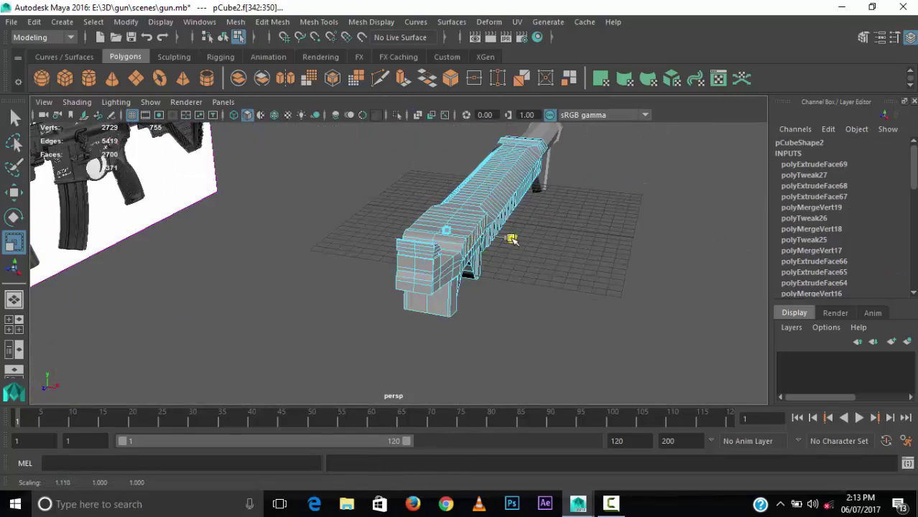
{"action": "key", "text": "ctrl+e"}
{"action": "mouse_move", "coordinate": [445, 243]}
{"action": "left_mouse_down", "text": "alt"}
{"action": "mouse_move", "coordinate": [543, 273]}
{"action": "mouse_move", "coordinate": [433, 309]}
{"action": "left_mouse_up", "text": "alt"}
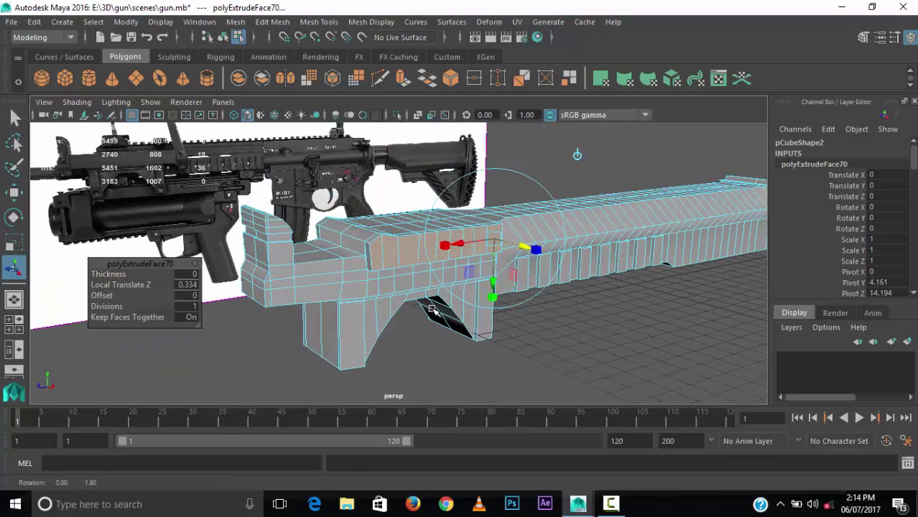
Step: Insert an edge loop near the receiver's front and re-extrude the front faces out to 0.566
{"action": "left_click_drag", "start_coordinate": [527, 248], "coordinate": [491, 327], "text": "alt"}
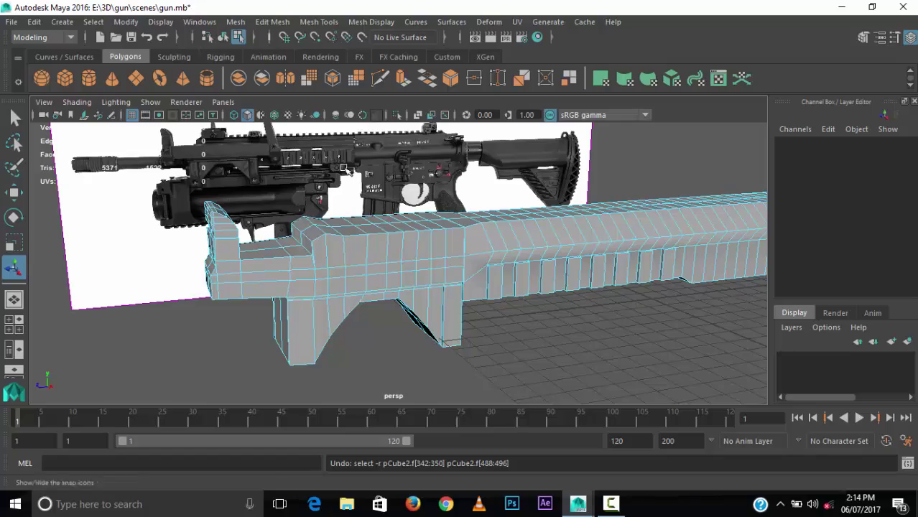
{"action": "left_click", "coordinate": [319, 22]}
{"action": "left_click", "coordinate": [331, 122]}
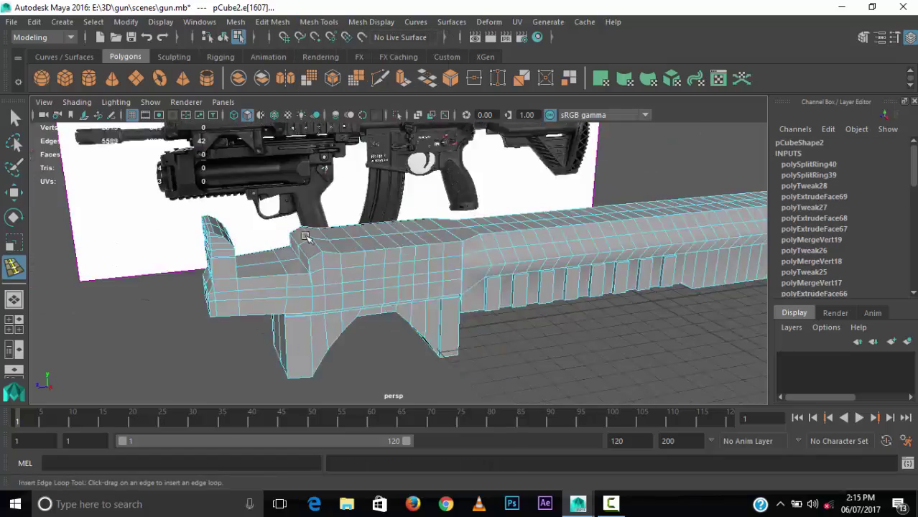
{"action": "key", "text": "space"}
{"action": "key", "text": "space"}
{"action": "left_click", "coordinate": [175, 226]}
{"action": "key", "text": "w"}
{"action": "key", "text": "space"}
{"action": "key", "text": "space"}
{"action": "mouse_move", "coordinate": [498, 232]}
{"action": "left_mouse_down", "text": "alt"}
{"action": "mouse_move", "coordinate": [408, 238]}
{"action": "mouse_move", "coordinate": [488, 228]}
{"action": "left_mouse_up", "text": "alt"}
{"action": "key", "text": "ctrl+e"}
{"action": "mouse_move", "coordinate": [465, 263]}
{"action": "left_mouse_down", "text": "alt"}
{"action": "mouse_move", "coordinate": [429, 297]}
{"action": "mouse_move", "coordinate": [442, 296]}
{"action": "mouse_move", "coordinate": [550, 136]}
{"action": "left_mouse_up", "text": "alt"}
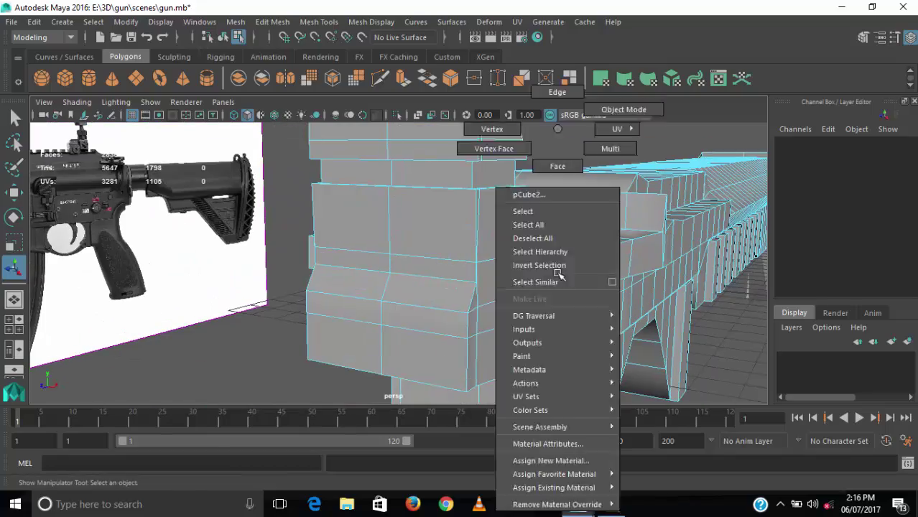
Step: Select faces and then vertices on the front block and scale the vertices
{"action": "right_click_drag", "start_coordinate": [550, 136], "coordinate": [550, 163]}
{"action": "left_click", "coordinate": [553, 276]}
{"action": "left_click_drag", "start_coordinate": [553, 277], "coordinate": [589, 316], "text": "alt"}
{"action": "key", "text": "t"}
{"action": "mouse_move", "coordinate": [656, 314]}
{"action": "left_mouse_down", "text": "alt"}
{"action": "mouse_move", "coordinate": [693, 328]}
{"action": "mouse_move", "coordinate": [598, 291]}
{"action": "left_mouse_up", "text": "alt"}
{"action": "left_click", "coordinate": [598, 291]}
{"action": "mouse_move", "coordinate": [682, 289]}
{"action": "left_mouse_down", "text": "alt"}
{"action": "mouse_move", "coordinate": [579, 351]}
{"action": "mouse_move", "coordinate": [590, 327]}
{"action": "left_mouse_up", "text": "alt"}
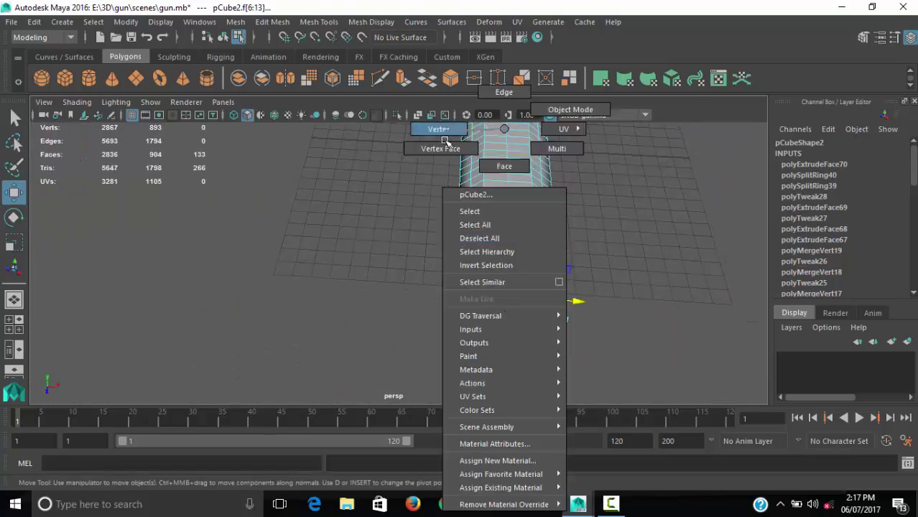
{"action": "right_click_drag", "start_coordinate": [498, 127], "coordinate": [438, 127]}
{"action": "mouse_move", "coordinate": [438, 127]}
{"action": "left_mouse_down", "text": "alt"}
{"action": "mouse_move", "coordinate": [503, 302]}
{"action": "mouse_move", "coordinate": [520, 316]}
{"action": "left_mouse_up", "text": "alt"}
{"action": "key", "text": "r"}
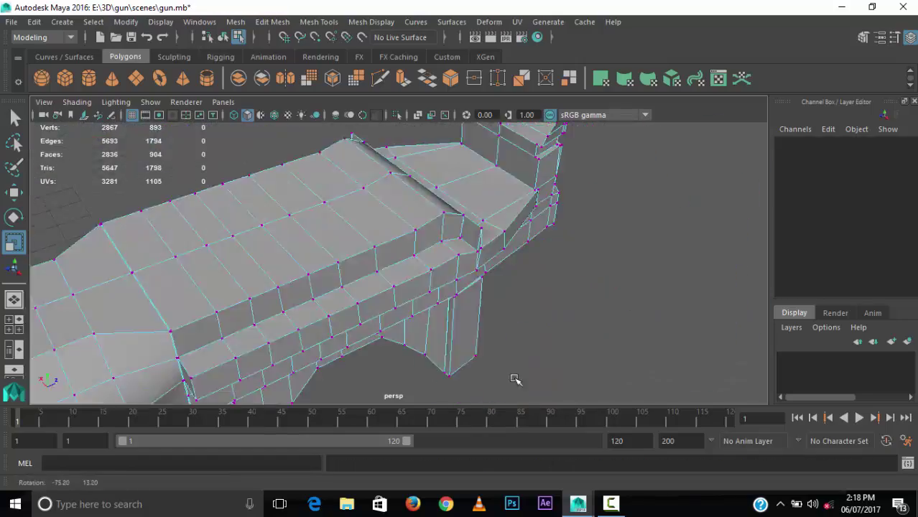
{"action": "scroll", "coordinate": [364, 304], "scroll_direction": "up", "scroll_amount": 3}
{"action": "left_click_drag", "start_coordinate": [544, 206], "coordinate": [501, 239], "text": "alt"}
Step: Merge the stray vertices around the front corner with Edit Mesh > Merge
{"action": "left_click", "coordinate": [426, 260]}
{"action": "key", "text": "w"}
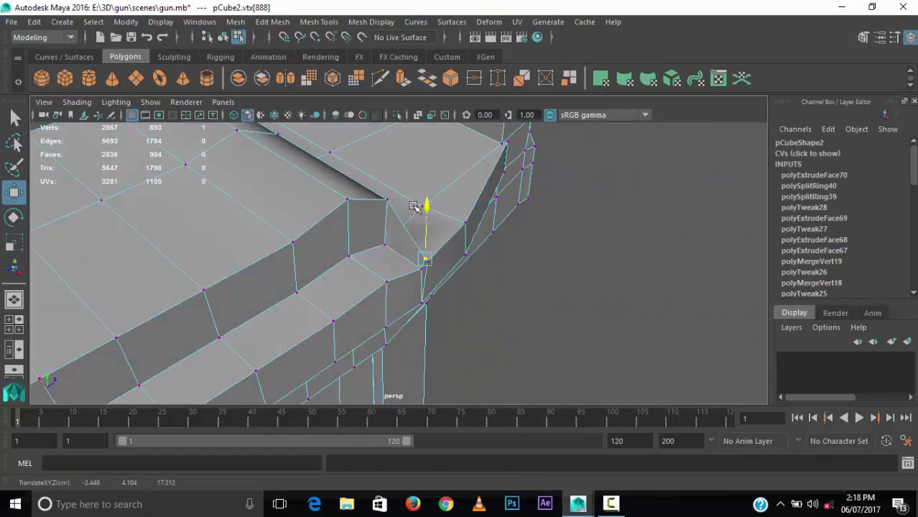
{"action": "mouse_move", "coordinate": [390, 195]}
{"action": "left_mouse_down", "text": "alt"}
{"action": "mouse_move", "coordinate": [485, 287]}
{"action": "mouse_move", "coordinate": [441, 288]}
{"action": "left_mouse_up", "text": "alt"}
{"action": "scroll", "coordinate": [349, 283], "scroll_direction": "up", "scroll_amount": 3}
{"action": "left_click", "coordinate": [236, 22]}
{"action": "left_click", "coordinate": [288, 137]}
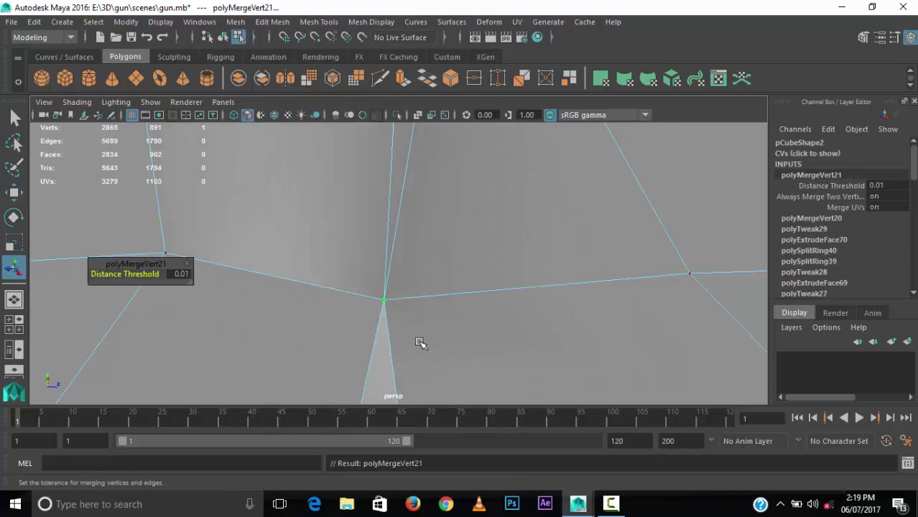
{"action": "mouse_move", "coordinate": [421, 359]}
{"action": "left_mouse_down", "text": "alt"}
{"action": "mouse_move", "coordinate": [535, 298]}
{"action": "mouse_move", "coordinate": [446, 228]}
{"action": "left_mouse_up", "text": "alt"}
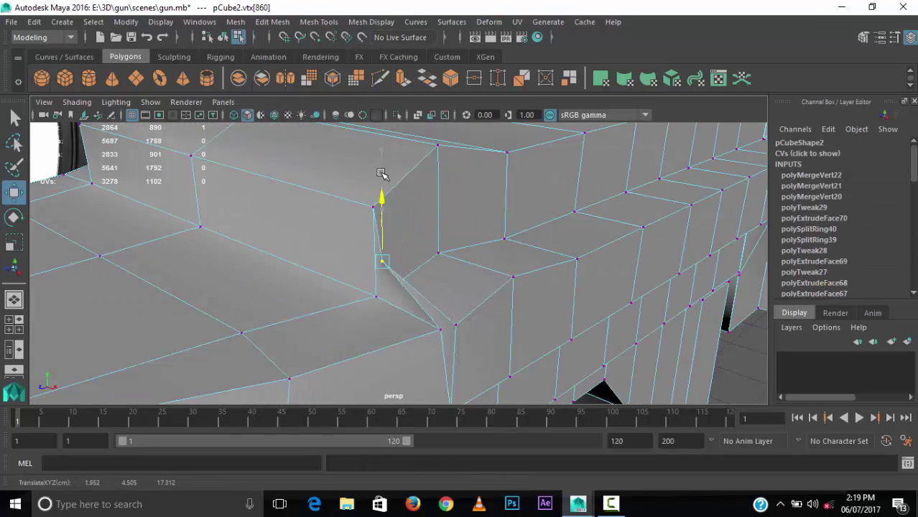
{"action": "left_click_drag", "start_coordinate": [382, 174], "coordinate": [327, 338], "text": "alt"}
{"action": "key", "text": "g"}
{"action": "scroll", "coordinate": [334, 293], "scroll_direction": "up", "scroll_amount": 3}
{"action": "mouse_move", "coordinate": [334, 293]}
{"action": "left_mouse_down", "text": "alt"}
{"action": "mouse_move", "coordinate": [267, 305]}
{"action": "mouse_move", "coordinate": [365, 267]}
{"action": "left_mouse_up", "text": "alt"}
Step: Preview the mesh smoothed with 3, then select the whole gun mesh
{"action": "key", "text": "3"}
{"action": "scroll", "coordinate": [369, 267], "scroll_direction": "down", "scroll_amount": 5}
{"action": "key", "text": "F8"}
{"action": "mouse_move", "coordinate": [486, 311]}
{"action": "left_mouse_down", "text": "alt"}
{"action": "mouse_move", "coordinate": [526, 181]}
{"action": "mouse_move", "coordinate": [486, 262]}
{"action": "mouse_move", "coordinate": [599, 281]}
{"action": "mouse_move", "coordinate": [636, 252]}
{"action": "left_mouse_up", "text": "alt"}
{"action": "scroll", "coordinate": [610, 281], "scroll_direction": "up", "scroll_amount": 3}
{"action": "left_click", "coordinate": [611, 281]}
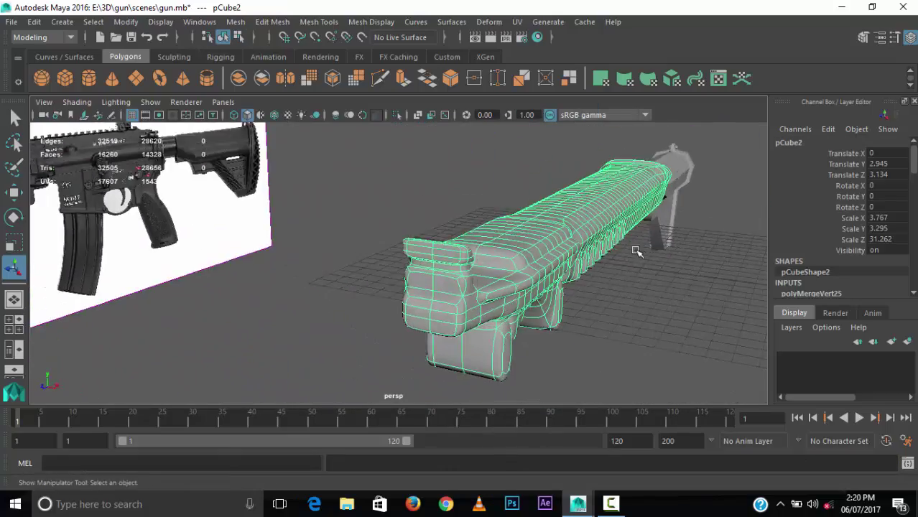
Step: Create a polygon cube and lower it onto the grenade launcher housing
{"action": "key", "text": "space"}
{"action": "scroll", "coordinate": [355, 263], "scroll_direction": "up", "scroll_amount": 5}
{"action": "scroll", "coordinate": [355, 263], "scroll_direction": "down", "scroll_amount": 4}
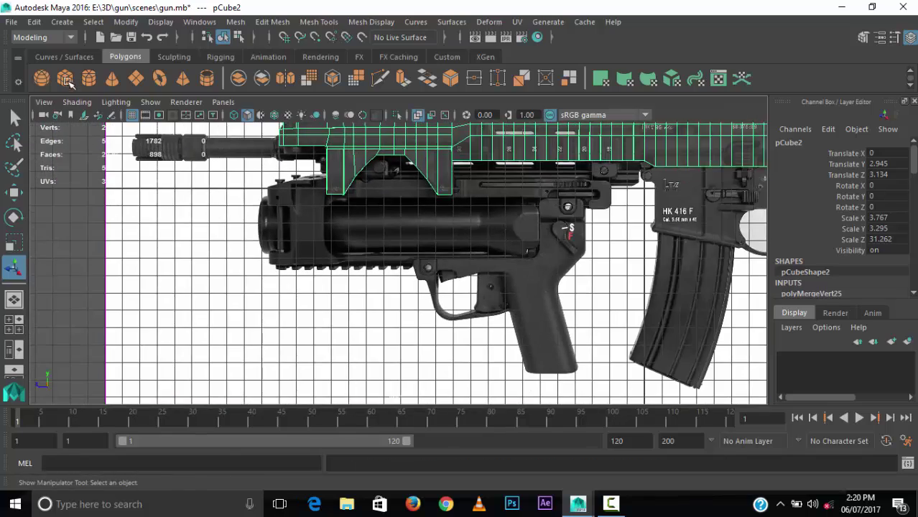
{"action": "left_click", "coordinate": [67, 82]}
{"action": "key", "text": "w"}
{"action": "scroll", "coordinate": [493, 242], "scroll_direction": "up", "scroll_amount": 3}
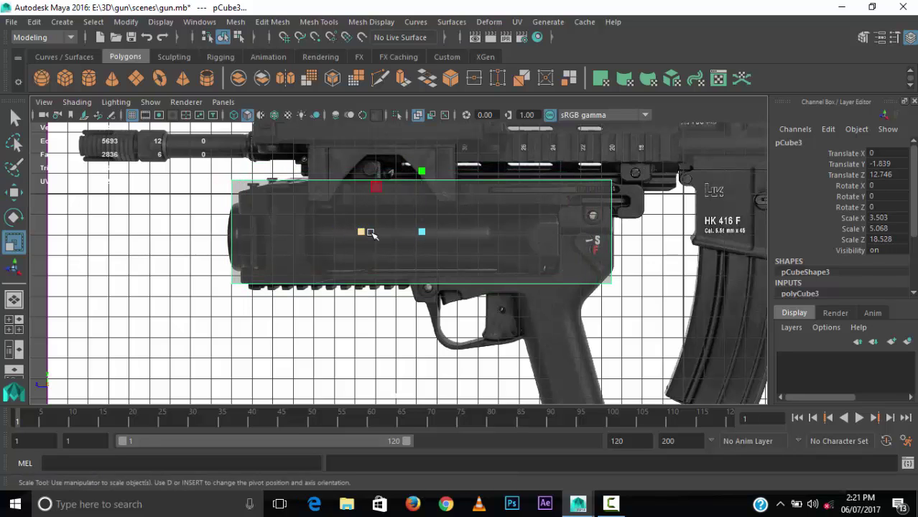
{"action": "left_click_drag", "start_coordinate": [426, 166], "coordinate": [422, 208]}
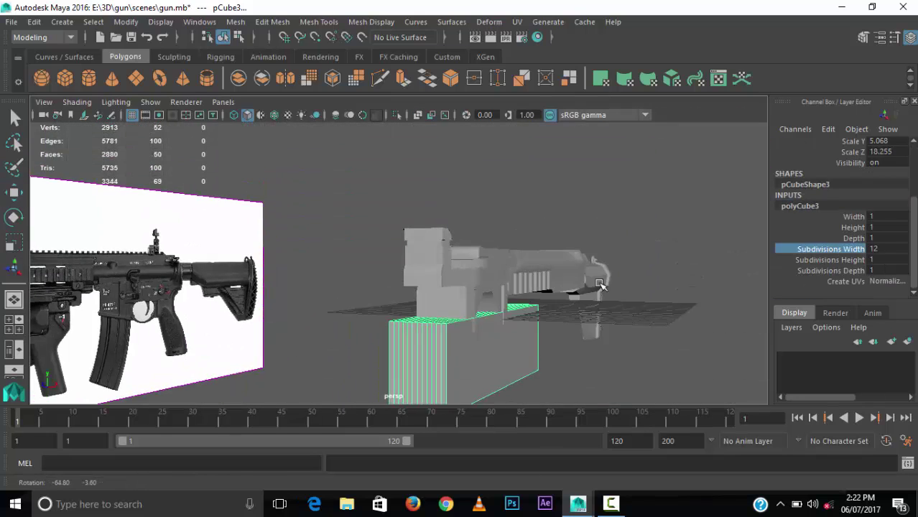
Step: Frame the new cube and get it ready for scaling to the launcher's length
{"action": "left_click_drag", "start_coordinate": [721, 298], "coordinate": [554, 280], "text": "alt"}
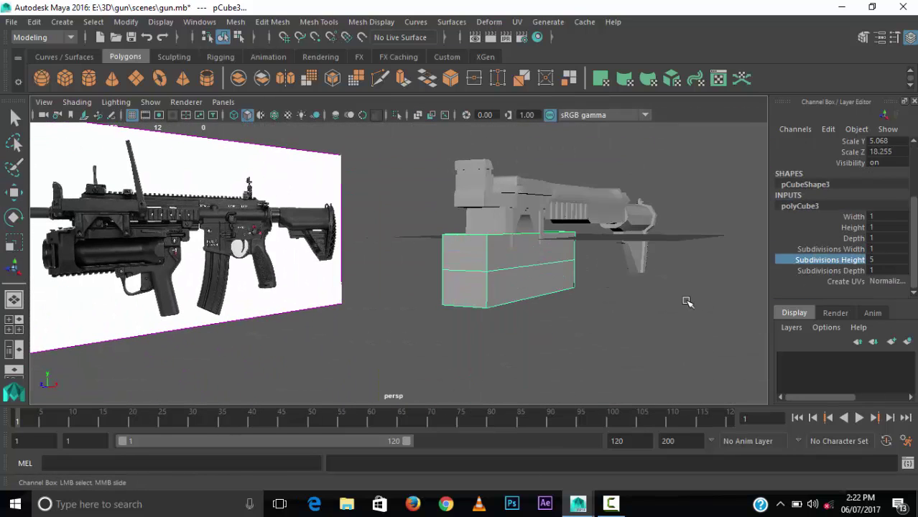
{"action": "left_click_drag", "start_coordinate": [456, 307], "coordinate": [528, 297], "text": "alt"}
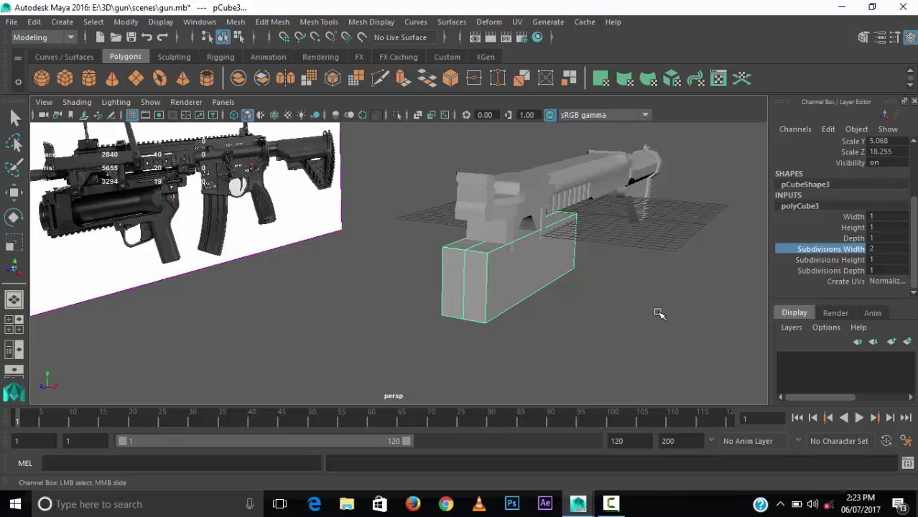
{"action": "key", "text": "w"}
{"action": "key", "text": "r"}
{"action": "key", "text": "f"}
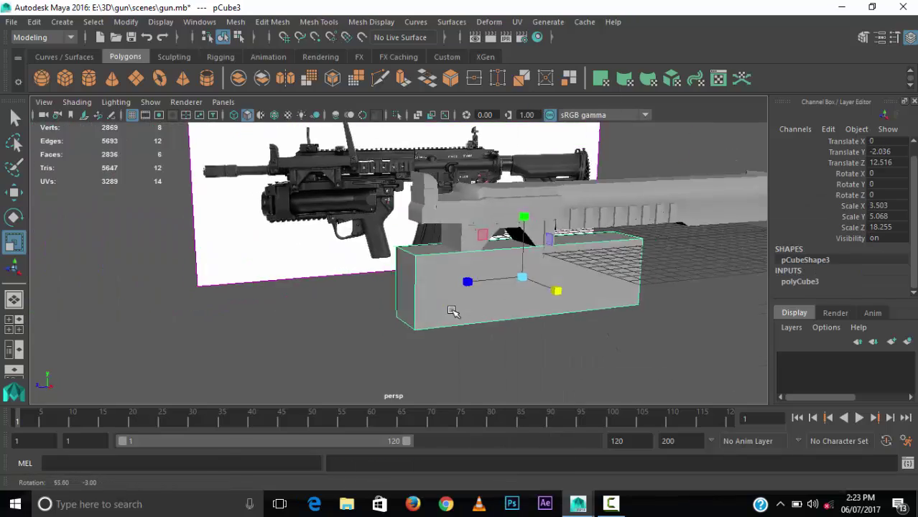
{"action": "key", "text": "space"}
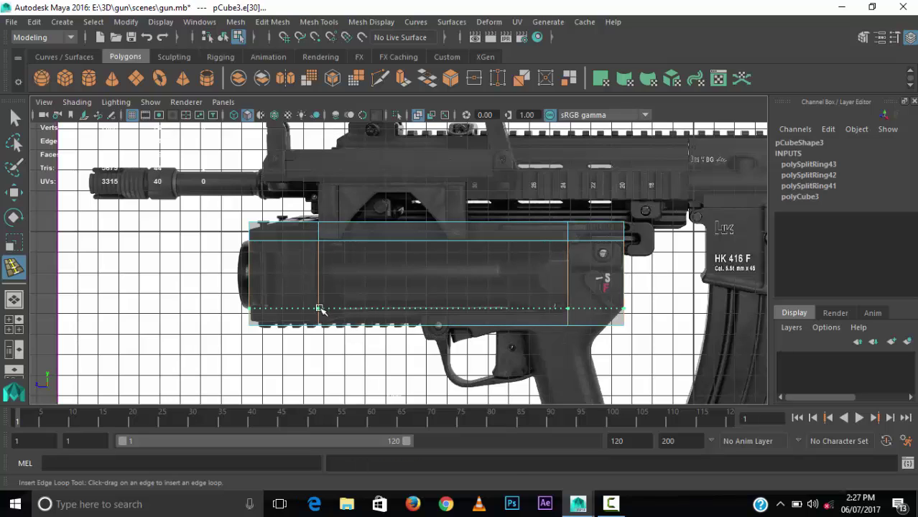
Step: Bridge the bottom edges to close the floor of the housing opening
{"action": "key", "text": "space"}
{"action": "mouse_move", "coordinate": [484, 266]}
{"action": "left_mouse_down", "text": "alt"}
{"action": "mouse_move", "coordinate": [492, 267]}
{"action": "mouse_move", "coordinate": [422, 317]}
{"action": "mouse_move", "coordinate": [431, 320]}
{"action": "left_mouse_up", "text": "alt"}
{"action": "scroll", "coordinate": [444, 321], "scroll_direction": "up", "scroll_amount": 3}
{"action": "scroll", "coordinate": [430, 317], "scroll_direction": "down", "scroll_amount": 3}
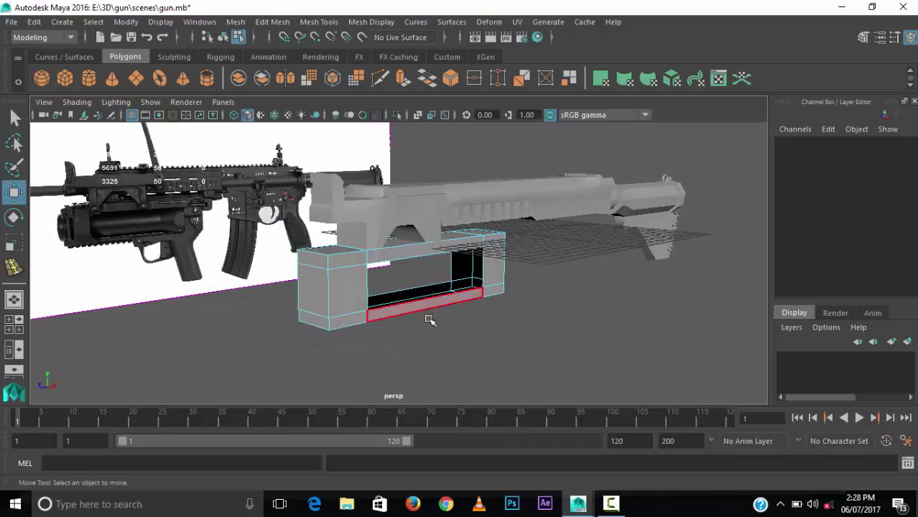
{"action": "scroll", "coordinate": [508, 316], "scroll_direction": "up", "scroll_amount": 4}
{"action": "left_click", "coordinate": [508, 316], "text": "shift"}
{"action": "right_click_drag", "start_coordinate": [508, 316], "coordinate": [445, 301], "text": "shift"}
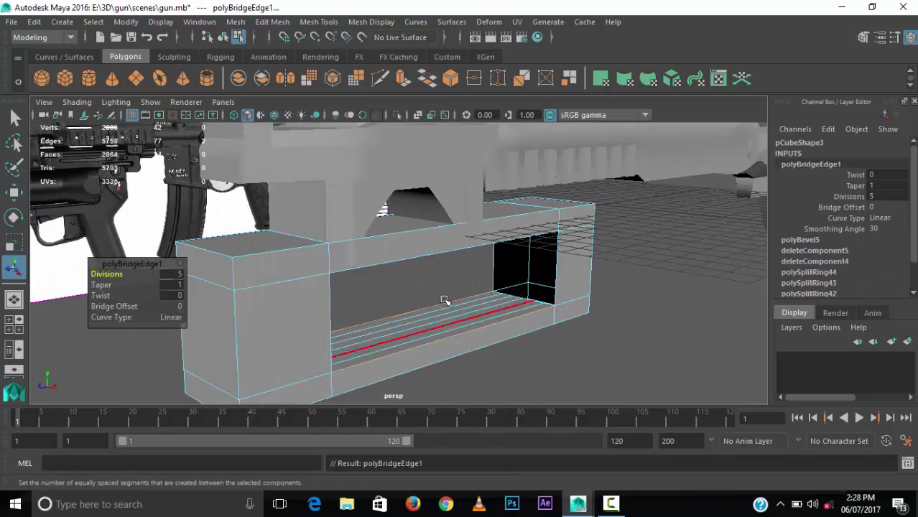
Step: Bridge the selected edges across the gap at the housing's open end
{"action": "mouse_move", "coordinate": [384, 210]}
{"action": "left_mouse_down", "text": "alt"}
{"action": "mouse_move", "coordinate": [434, 300]}
{"action": "mouse_move", "coordinate": [410, 230]}
{"action": "mouse_move", "coordinate": [440, 246]}
{"action": "left_mouse_up", "text": "alt"}
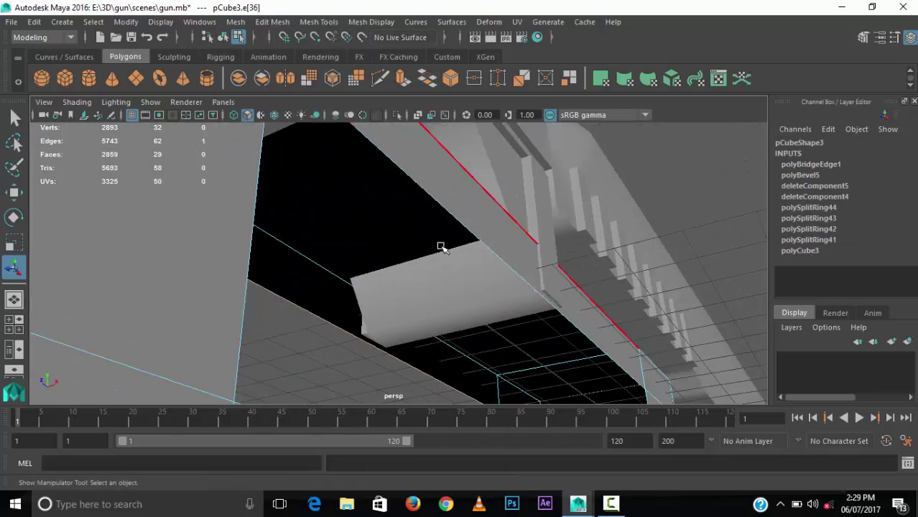
{"action": "key", "text": "g"}
{"action": "mouse_move", "coordinate": [82, 263]}
{"action": "left_mouse_down", "text": "alt"}
{"action": "mouse_move", "coordinate": [467, 329]}
{"action": "mouse_move", "coordinate": [293, 312]}
{"action": "mouse_move", "coordinate": [297, 268]}
{"action": "left_mouse_up", "text": "alt"}
{"action": "scroll", "coordinate": [372, 250], "scroll_direction": "down", "scroll_amount": 5}
{"action": "mouse_move", "coordinate": [373, 250]}
{"action": "left_mouse_down", "text": "alt"}
{"action": "mouse_move", "coordinate": [367, 291]}
{"action": "mouse_move", "coordinate": [269, 310]}
{"action": "left_mouse_up", "text": "alt"}
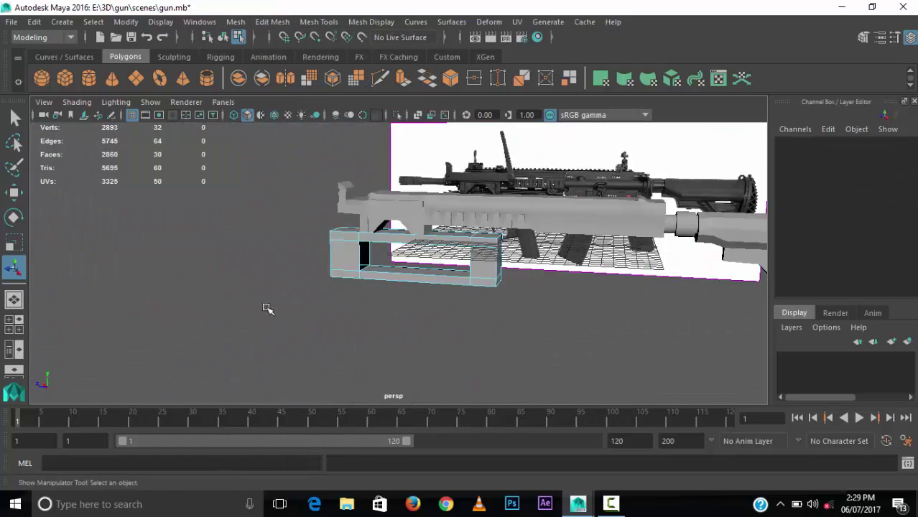
{"action": "scroll", "coordinate": [536, 251], "scroll_direction": "up", "scroll_amount": 5}
{"action": "scroll", "coordinate": [537, 251], "scroll_direction": "up", "scroll_amount": 5}
{"action": "key", "text": "g"}
Step: Bridge the last remaining gap in the housing, then return to the side reference view
{"action": "left_click_drag", "start_coordinate": [113, 268], "coordinate": [432, 221], "text": "alt"}
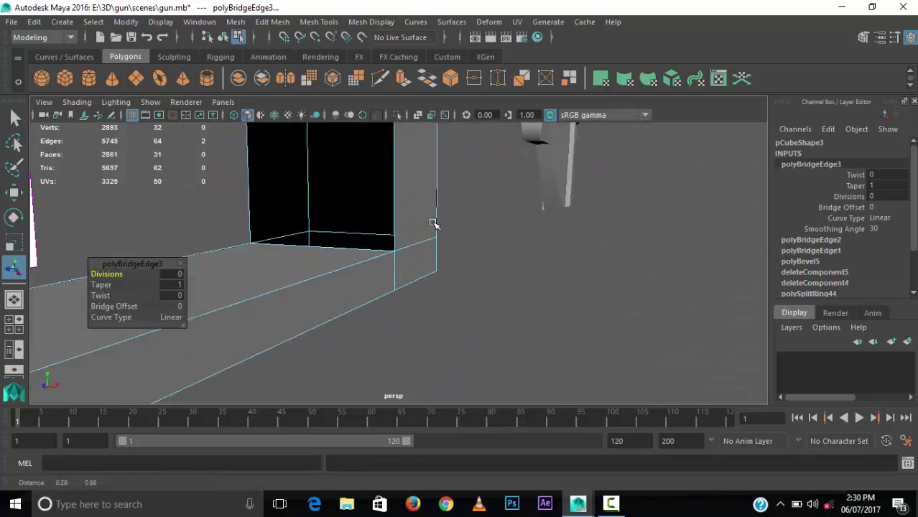
{"action": "left_click", "coordinate": [394, 204]}
{"action": "key", "text": "g"}
{"action": "scroll", "coordinate": [369, 216], "scroll_direction": "down", "scroll_amount": 5}
{"action": "left_click_drag", "start_coordinate": [368, 215], "coordinate": [335, 321], "text": "alt"}
{"action": "key", "text": "space"}
{"action": "key", "text": "space"}
Step: Create a cylinder and shift its end vertices to fit the launcher housing
{"action": "left_click", "coordinate": [630, 239]}
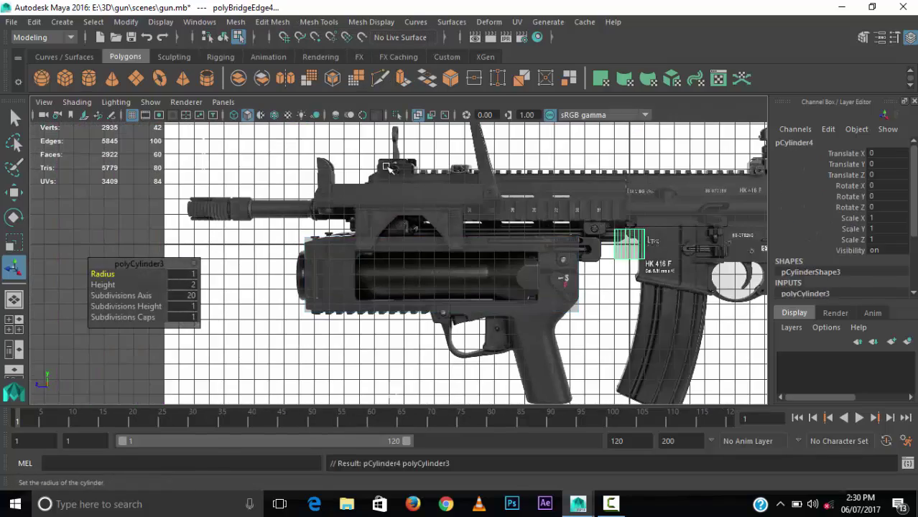
{"action": "key", "text": "w"}
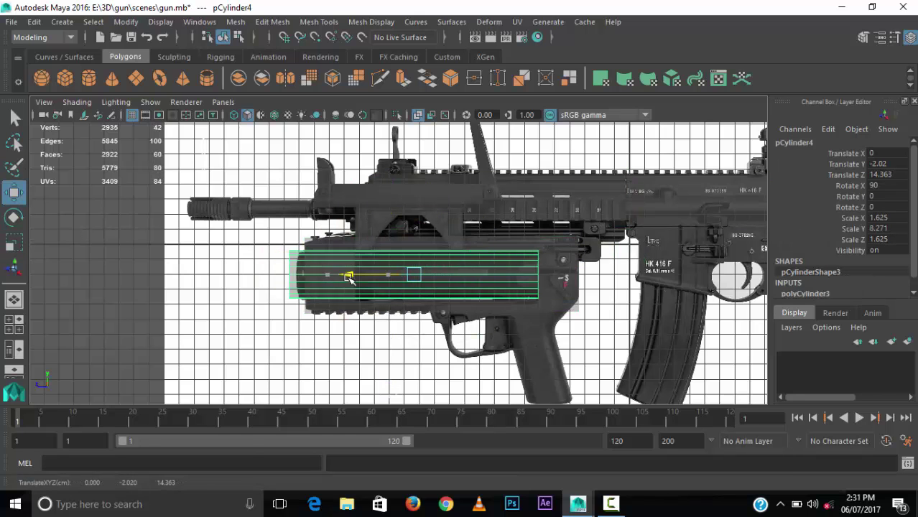
{"action": "right_click_drag", "start_coordinate": [348, 278], "coordinate": [308, 280]}
{"action": "left_click_drag", "start_coordinate": [296, 316], "coordinate": [285, 240]}
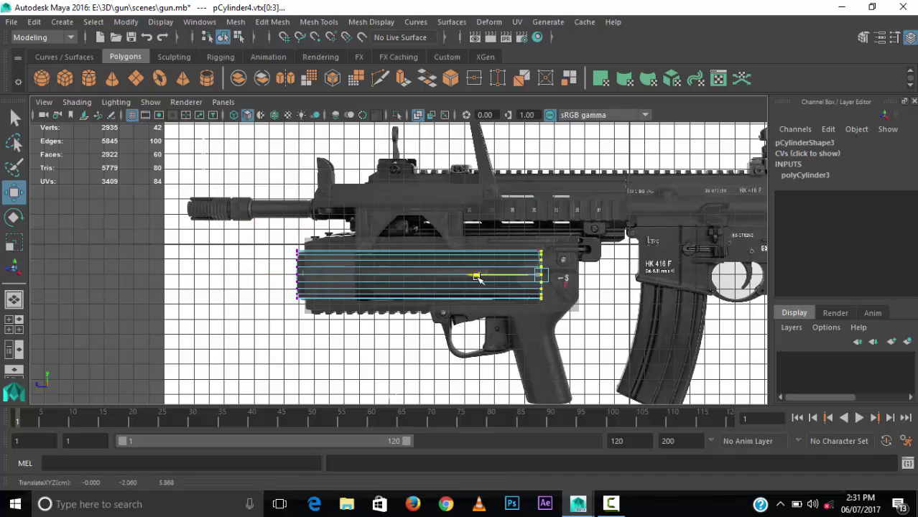
{"action": "right_click_drag", "start_coordinate": [479, 278], "coordinate": [603, 108]}
Step: Insert two edge loops near the launcher tube's front end
{"action": "key", "text": "space"}
{"action": "key", "text": "space"}
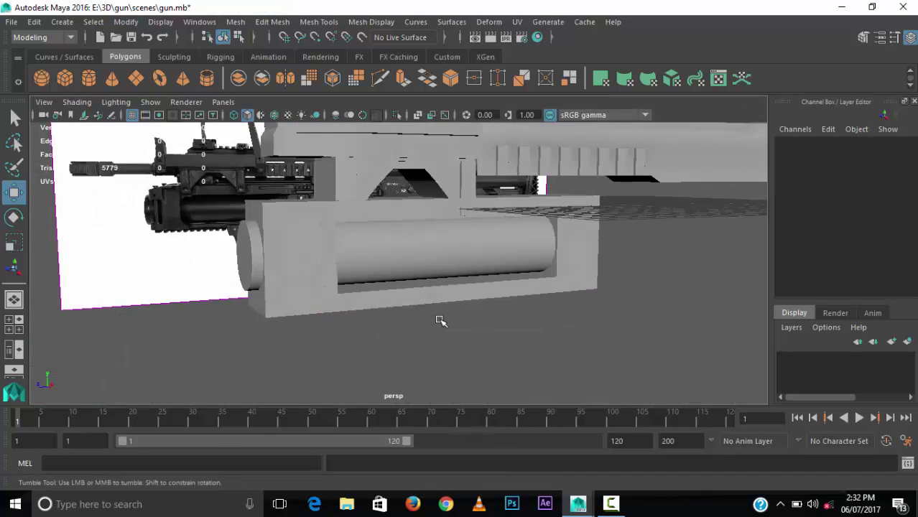
{"action": "left_click_drag", "start_coordinate": [437, 319], "coordinate": [273, 283], "text": "alt"}
{"action": "left_click", "coordinate": [273, 284]}
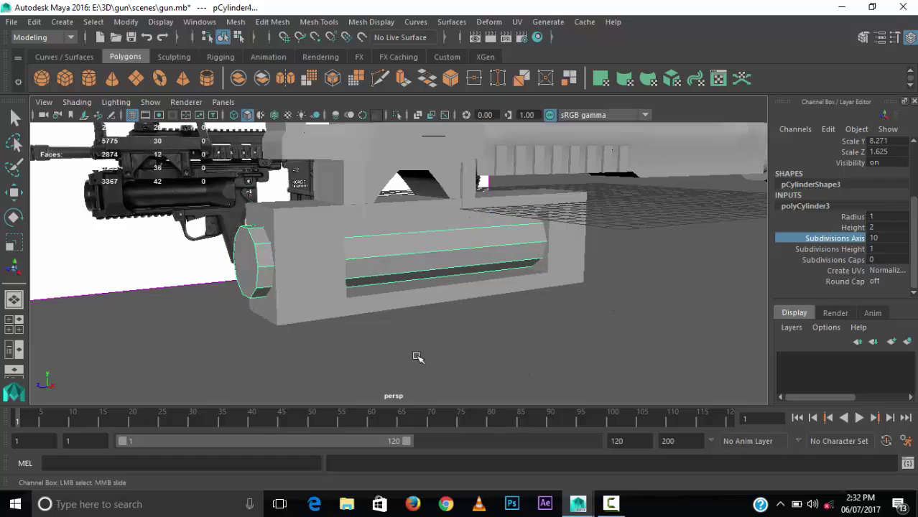
{"action": "left_click_drag", "start_coordinate": [418, 358], "coordinate": [317, 343], "text": "alt"}
{"action": "left_click", "coordinate": [359, 251]}
{"action": "left_click", "coordinate": [318, 22]}
{"action": "left_click", "coordinate": [338, 120]}
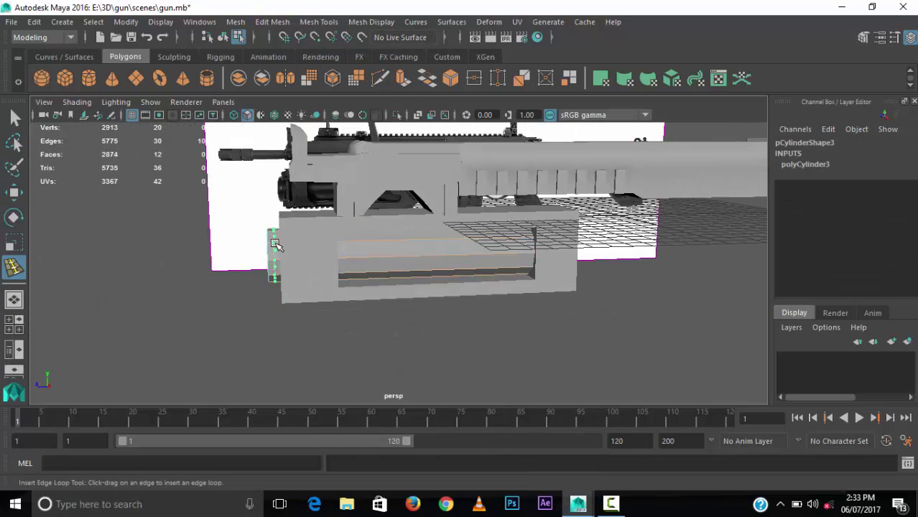
{"action": "mouse_move", "coordinate": [538, 265]}
{"action": "left_mouse_down", "text": "alt"}
{"action": "mouse_move", "coordinate": [353, 261]}
{"action": "mouse_move", "coordinate": [262, 285]}
{"action": "mouse_move", "coordinate": [206, 129]}
{"action": "left_mouse_up", "text": "alt"}
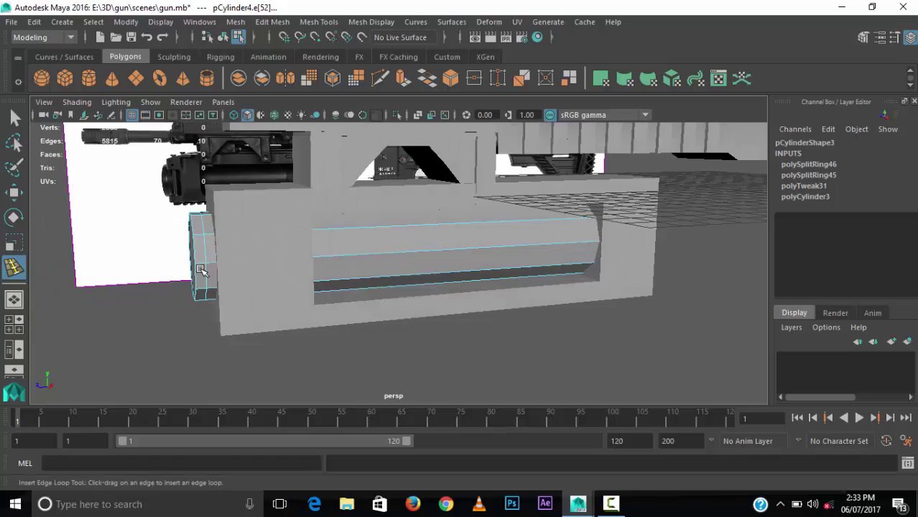
{"action": "key", "text": "w"}
{"action": "right_click_drag", "start_coordinate": [206, 129], "coordinate": [195, 173]}
Step: Extrude the tube's front cap and scale the new face outward
{"action": "mouse_move", "coordinate": [194, 172]}
{"action": "left_mouse_down", "text": "alt"}
{"action": "mouse_move", "coordinate": [215, 323]}
{"action": "mouse_move", "coordinate": [431, 327]}
{"action": "left_mouse_up", "text": "alt"}
{"action": "right_click_drag", "start_coordinate": [197, 176], "coordinate": [141, 130]}
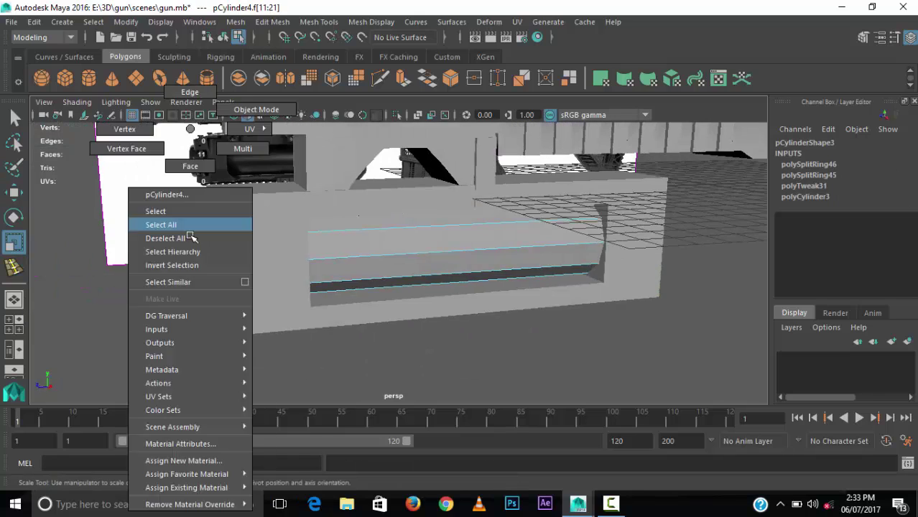
{"action": "mouse_move", "coordinate": [140, 129]}
{"action": "left_mouse_down", "text": "alt"}
{"action": "mouse_move", "coordinate": [219, 309]}
{"action": "mouse_move", "coordinate": [201, 279]}
{"action": "left_mouse_up", "text": "alt"}
{"action": "key", "text": "r"}
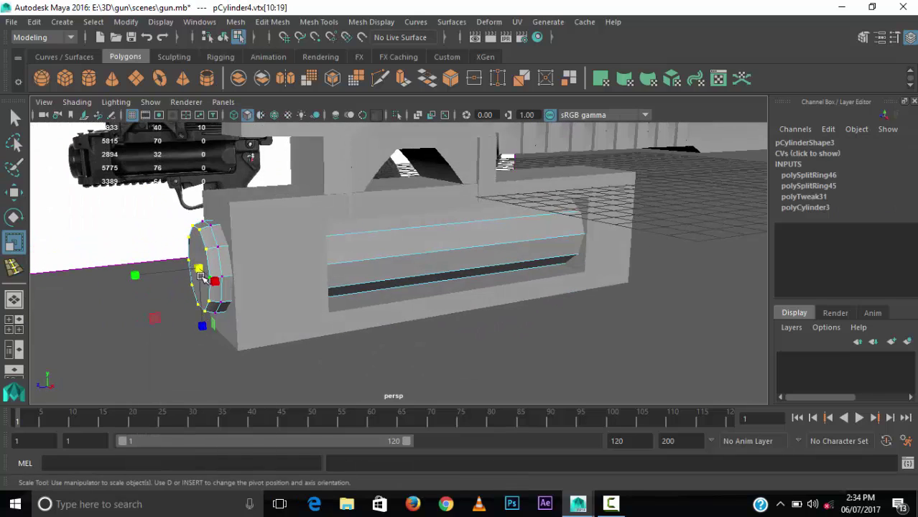
{"action": "right_click_drag", "start_coordinate": [200, 272], "coordinate": [195, 268], "text": "ctrl"}
{"action": "key", "text": "ctrl+e"}
{"action": "mouse_move", "coordinate": [199, 271]}
{"action": "left_mouse_down", "text": "alt"}
{"action": "mouse_move", "coordinate": [266, 318]}
{"action": "mouse_move", "coordinate": [316, 259]}
{"action": "left_mouse_up", "text": "alt"}
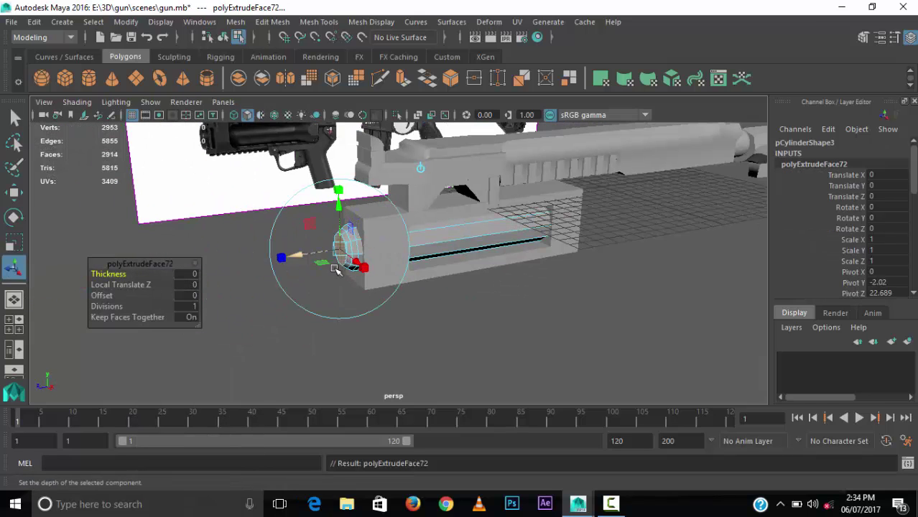
Step: Extrude the front face again and lengthen the barrel section to 3.828 units
{"action": "mouse_move", "coordinate": [332, 265]}
{"action": "left_mouse_down", "text": "alt"}
{"action": "mouse_move", "coordinate": [348, 270]}
{"action": "mouse_move", "coordinate": [285, 253]}
{"action": "left_mouse_up", "text": "alt"}
{"action": "key", "text": "ctrl+e"}
{"action": "right_click_drag", "start_coordinate": [336, 246], "coordinate": [363, 237], "text": "alt"}
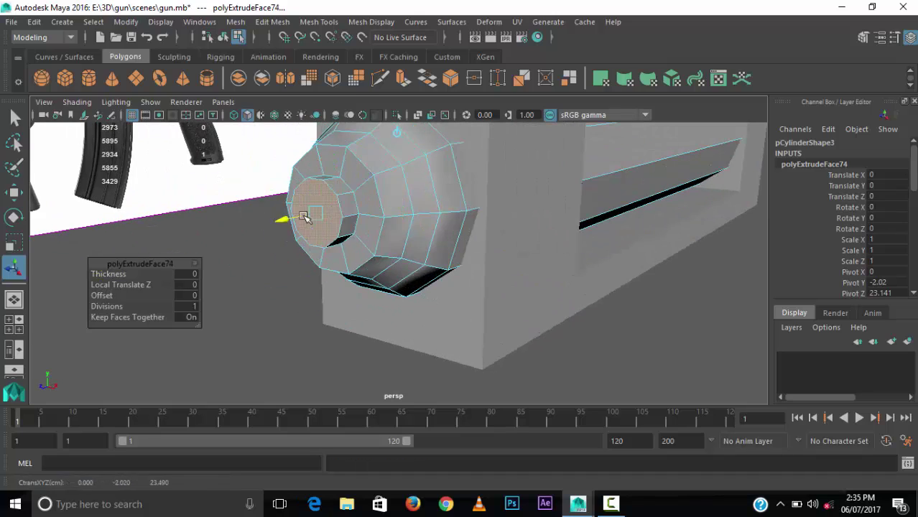
{"action": "right_click_drag", "start_coordinate": [305, 218], "coordinate": [273, 230], "text": "alt"}
{"action": "left_click_drag", "start_coordinate": [267, 240], "coordinate": [248, 240]}
{"action": "mouse_move", "coordinate": [266, 239]}
{"action": "right_mouse_down", "text": "alt"}
{"action": "mouse_move", "coordinate": [413, 279]}
{"action": "mouse_move", "coordinate": [266, 240]}
{"action": "right_mouse_up", "text": "alt"}
{"action": "left_click_drag", "start_coordinate": [267, 240], "coordinate": [246, 240]}
{"action": "right_click_drag", "start_coordinate": [246, 240], "coordinate": [409, 281], "text": "alt"}
{"action": "scroll", "coordinate": [413, 282], "scroll_direction": "up", "scroll_amount": 2}
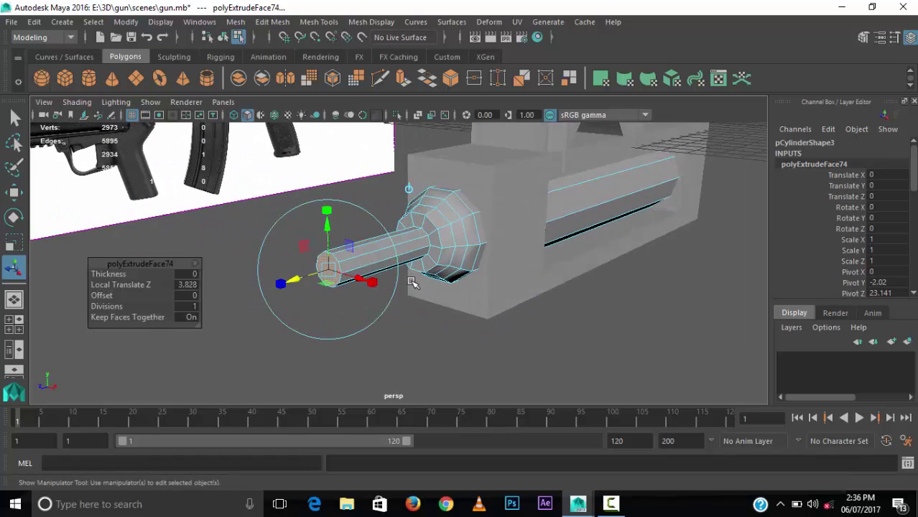
{"action": "left_click_drag", "start_coordinate": [413, 282], "coordinate": [287, 259], "text": "alt"}
Step: Extrude further barrel sections forward and give the barrel sleeve a raised thickness
{"action": "key", "text": "ctrl+e"}
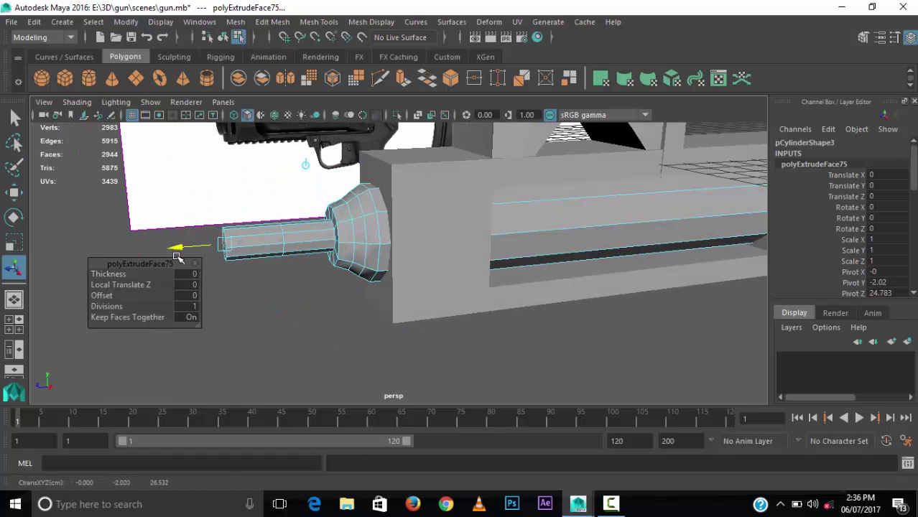
{"action": "left_click_drag", "start_coordinate": [201, 280], "coordinate": [273, 257], "text": "alt"}
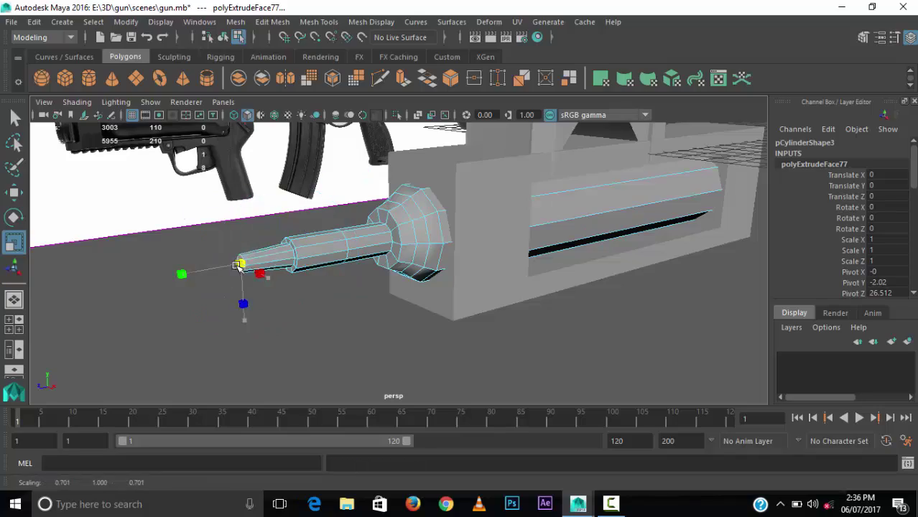
{"action": "left_click_drag", "start_coordinate": [238, 266], "coordinate": [416, 277], "text": "alt"}
{"action": "key", "text": "w"}
{"action": "left_click", "coordinate": [416, 276]}
{"action": "key", "text": "ctrl+e"}
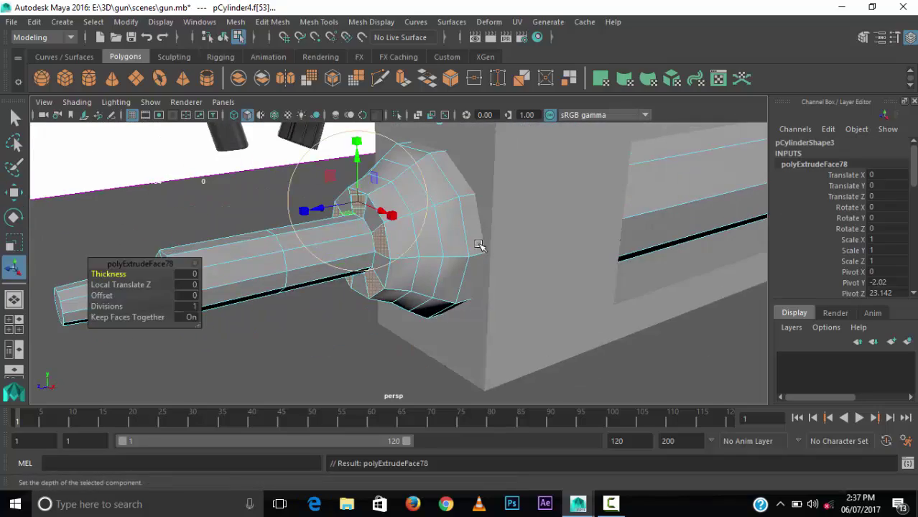
{"action": "mouse_move", "coordinate": [478, 246]}
{"action": "left_mouse_down", "text": "alt"}
{"action": "mouse_move", "coordinate": [266, 214]}
{"action": "mouse_move", "coordinate": [238, 221]}
{"action": "mouse_move", "coordinate": [203, 203]}
{"action": "left_mouse_up", "text": "alt"}
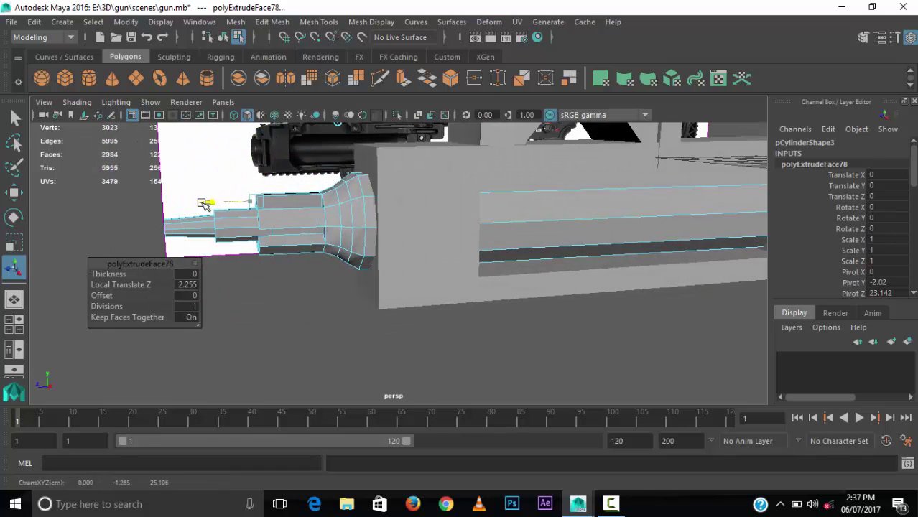
{"action": "left_click_drag", "start_coordinate": [244, 225], "coordinate": [354, 237], "text": "alt"}
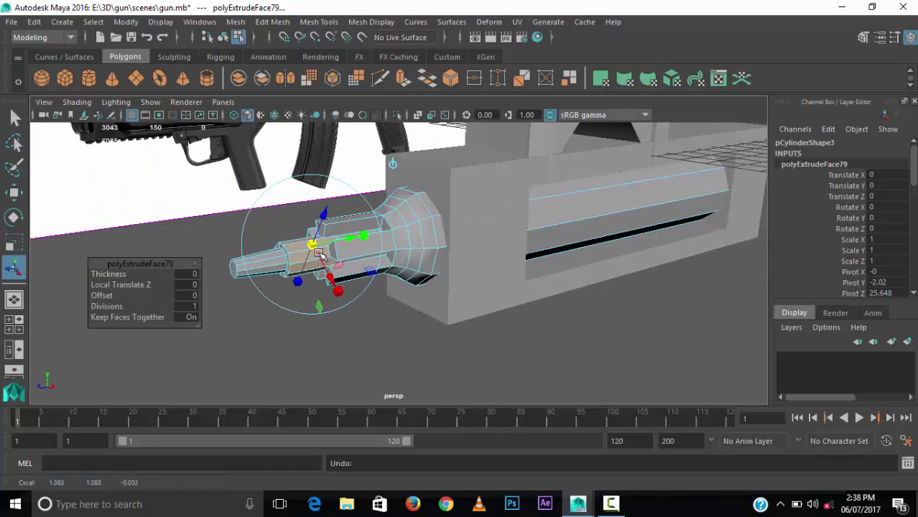
{"action": "left_click_drag", "start_coordinate": [130, 280], "coordinate": [260, 223], "text": "alt"}
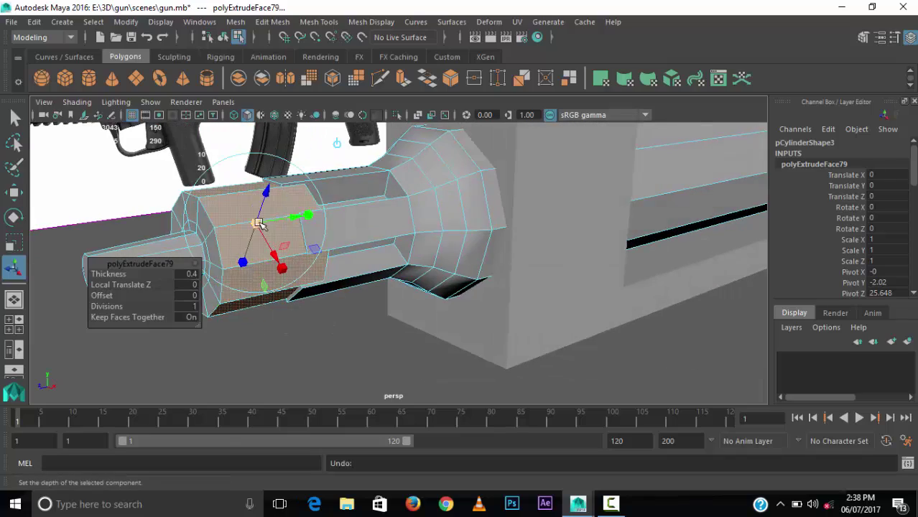
Step: Create a torus, then undo it
{"action": "left_click_drag", "start_coordinate": [237, 212], "coordinate": [318, 287], "text": "alt"}
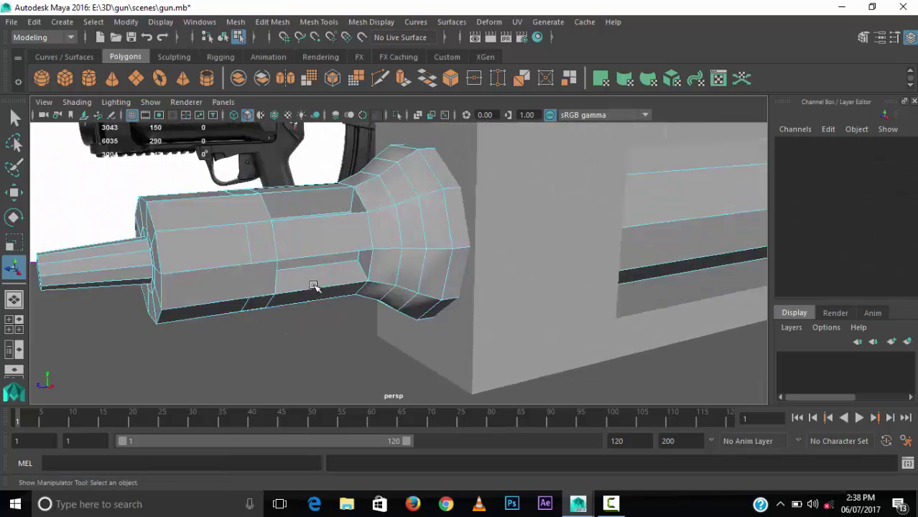
{"action": "left_click", "coordinate": [160, 78]}
{"action": "key", "text": "ctrl+z"}
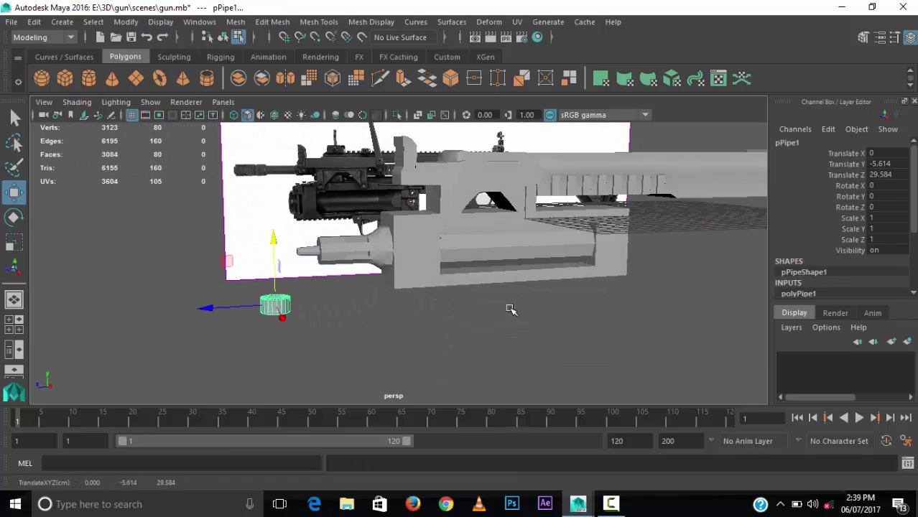
Step: Create a pipe ring, rotate it to face along the barrel and flatten it thinner
{"action": "scroll", "coordinate": [509, 307], "scroll_direction": "up", "scroll_amount": 3}
{"action": "left_click", "coordinate": [836, 238]}
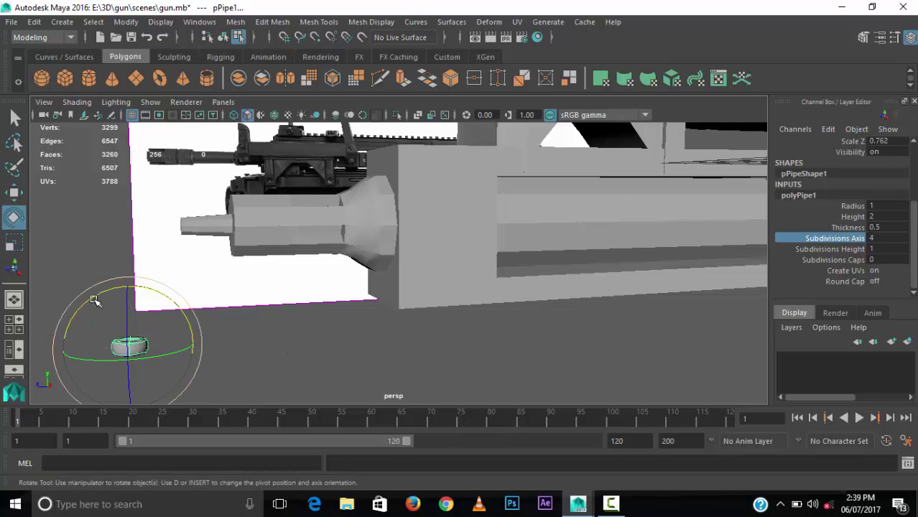
{"action": "mouse_move", "coordinate": [93, 300]}
{"action": "left_mouse_down", "text": "alt"}
{"action": "mouse_move", "coordinate": [185, 339]}
{"action": "mouse_move", "coordinate": [204, 307]}
{"action": "mouse_move", "coordinate": [148, 250]}
{"action": "mouse_move", "coordinate": [430, 199]}
{"action": "mouse_move", "coordinate": [256, 288]}
{"action": "mouse_move", "coordinate": [344, 236]}
{"action": "left_mouse_up", "text": "alt"}
{"action": "key", "text": "w"}
{"action": "key", "text": "r"}
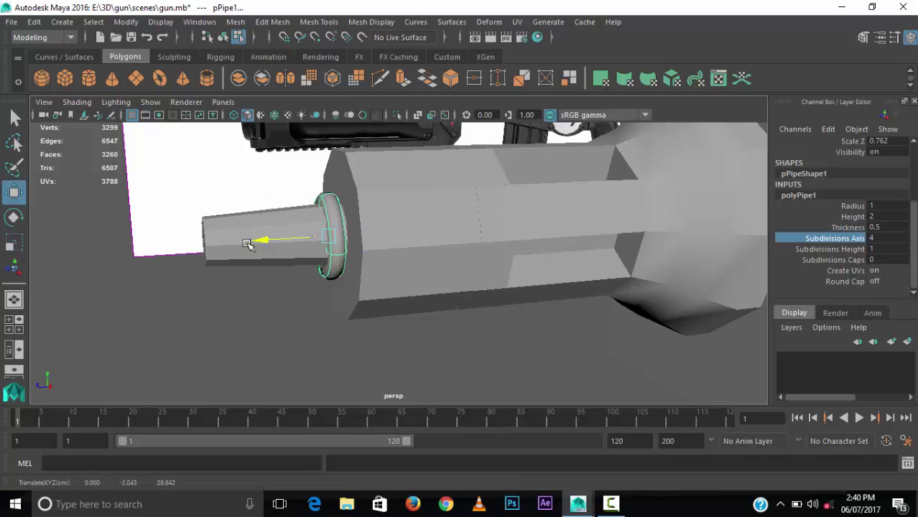
{"action": "left_click_drag", "start_coordinate": [337, 179], "coordinate": [332, 187]}
{"action": "mouse_move", "coordinate": [332, 187]}
{"action": "left_mouse_down", "text": "alt"}
{"action": "mouse_move", "coordinate": [397, 231]}
{"action": "mouse_move", "coordinate": [382, 232]}
{"action": "left_mouse_up", "text": "alt"}
Step: Duplicate the ring repeatedly, sliding each copy forward along the barrel and shrinking it slightly
{"action": "key", "text": "ctrl+d"}
{"action": "key", "text": "w"}
{"action": "key", "text": "ctrl+d"}
{"action": "left_click_drag", "start_coordinate": [382, 232], "coordinate": [293, 268], "text": "alt"}
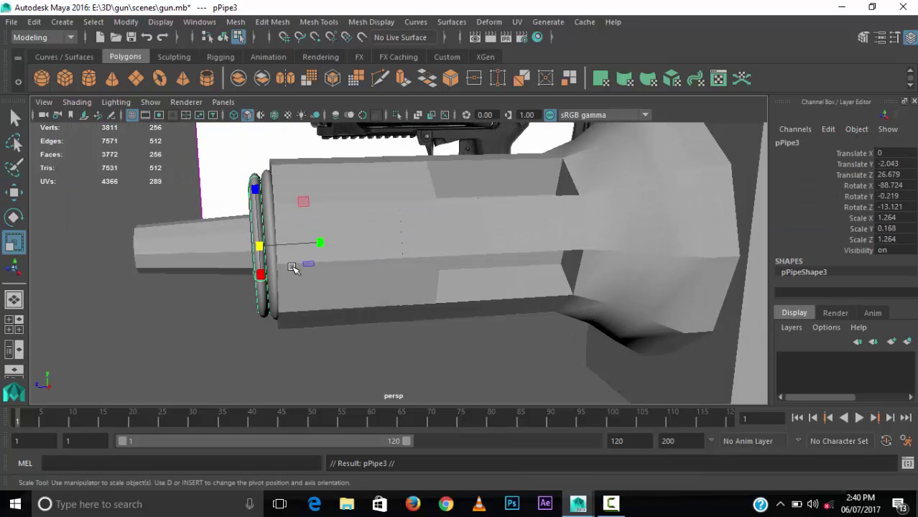
{"action": "left_click_drag", "start_coordinate": [179, 250], "coordinate": [182, 250]}
{"action": "left_click_drag", "start_coordinate": [182, 250], "coordinate": [245, 248], "text": "alt"}
{"action": "left_click_drag", "start_coordinate": [245, 248], "coordinate": [352, 252], "text": "alt"}
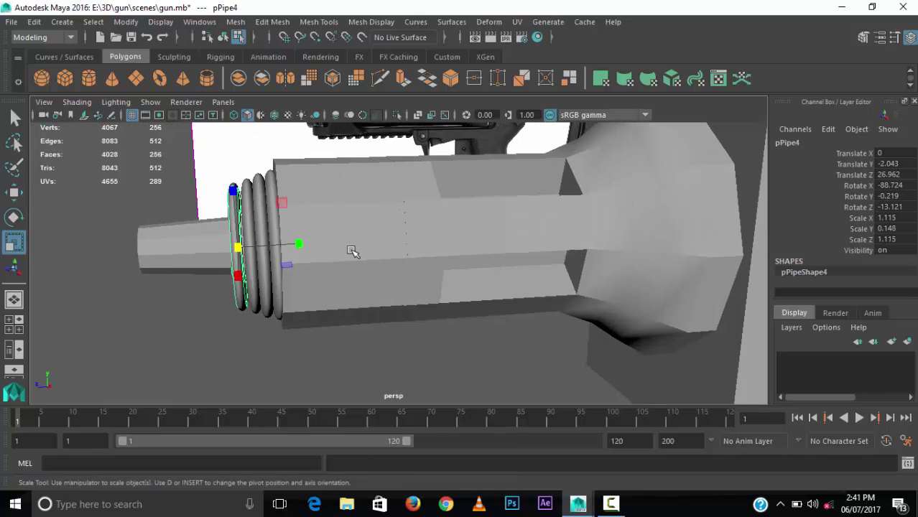
{"action": "key", "text": "ctrl+d"}
{"action": "left_click_drag", "start_coordinate": [212, 259], "coordinate": [208, 260]}
{"action": "left_click_drag", "start_coordinate": [208, 260], "coordinate": [205, 266], "text": "alt"}
{"action": "key", "text": "r"}
{"action": "left_click_drag", "start_coordinate": [306, 238], "coordinate": [302, 238]}
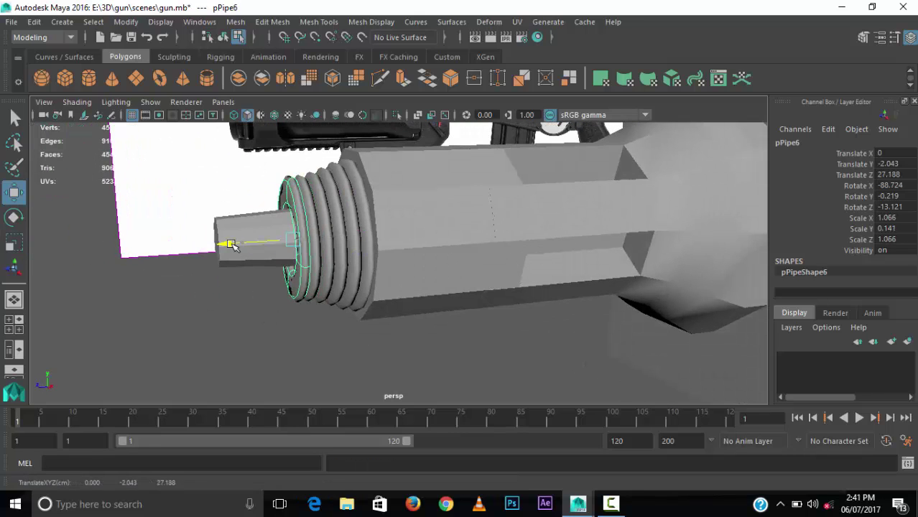
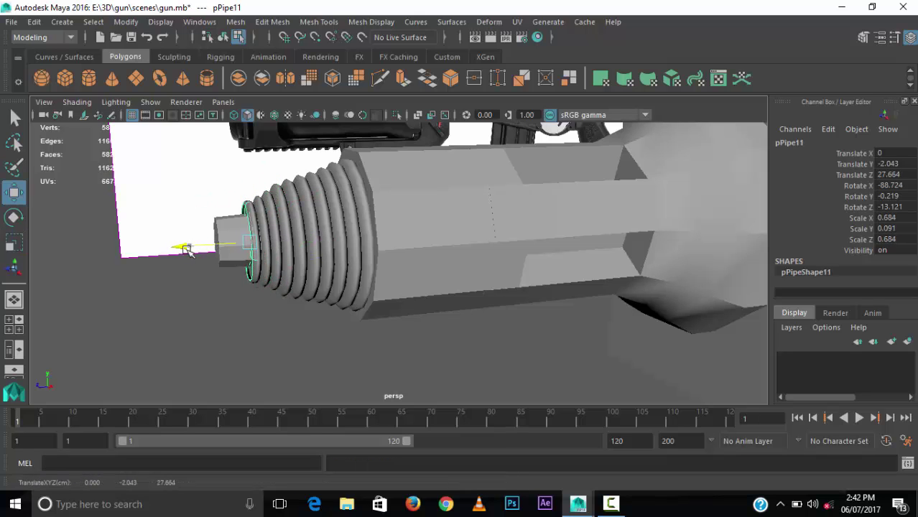
Step: Extrude the launcher cylinder's front face forward
{"action": "mouse_move", "coordinate": [237, 243]}
{"action": "left_mouse_down", "text": "alt"}
{"action": "mouse_move", "coordinate": [521, 262]}
{"action": "mouse_move", "coordinate": [342, 262]}
{"action": "mouse_move", "coordinate": [494, 310]}
{"action": "mouse_move", "coordinate": [463, 273]}
{"action": "mouse_move", "coordinate": [545, 307]}
{"action": "mouse_move", "coordinate": [496, 324]}
{"action": "mouse_move", "coordinate": [268, 318]}
{"action": "mouse_move", "coordinate": [316, 289]}
{"action": "mouse_move", "coordinate": [324, 349]}
{"action": "mouse_move", "coordinate": [216, 259]}
{"action": "mouse_move", "coordinate": [429, 253]}
{"action": "left_mouse_up", "text": "alt"}
{"action": "left_click", "coordinate": [476, 307]}
{"action": "left_click", "coordinate": [463, 274]}
{"action": "key", "text": "ctrl+e"}
Step: Scale the new end vertices inward to taper a narrow nose tip
{"action": "key", "text": "ctrl+F9"}
{"action": "key", "text": "r"}
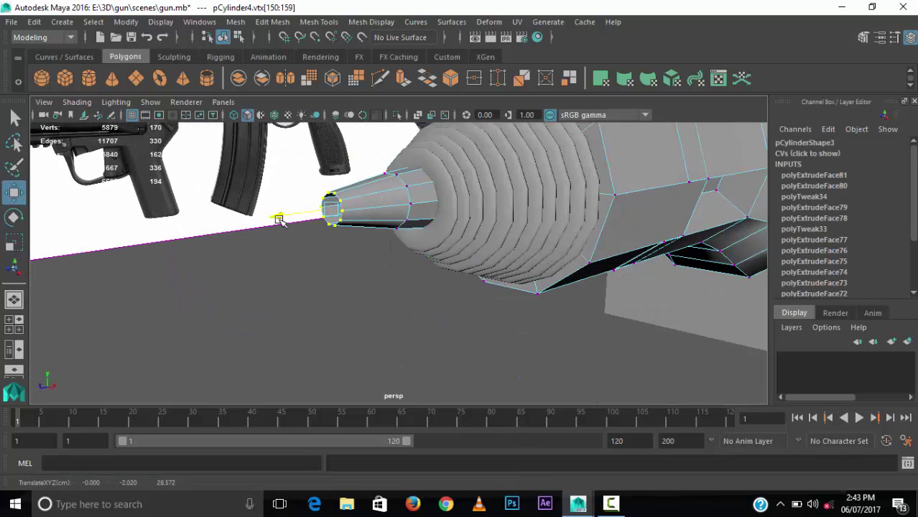
{"action": "mouse_move", "coordinate": [280, 220]}
{"action": "left_mouse_down", "text": "alt"}
{"action": "mouse_move", "coordinate": [266, 239]}
{"action": "mouse_move", "coordinate": [537, 342]}
{"action": "mouse_move", "coordinate": [454, 245]}
{"action": "left_mouse_up", "text": "alt"}
{"action": "left_click", "coordinate": [246, 207]}
{"action": "key", "text": "ctrl+z"}
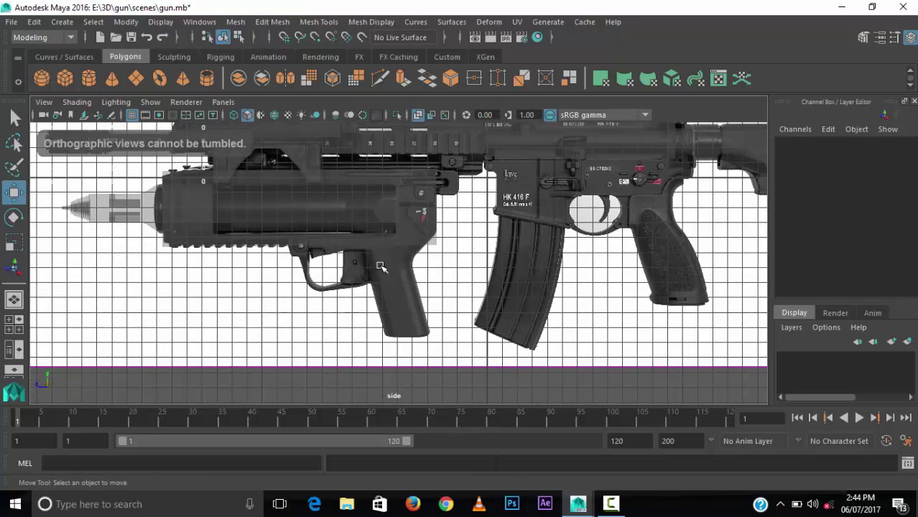
Step: Insert an extra edge loop across the launcher body
{"action": "left_click_drag", "start_coordinate": [151, 233], "coordinate": [166, 261]}
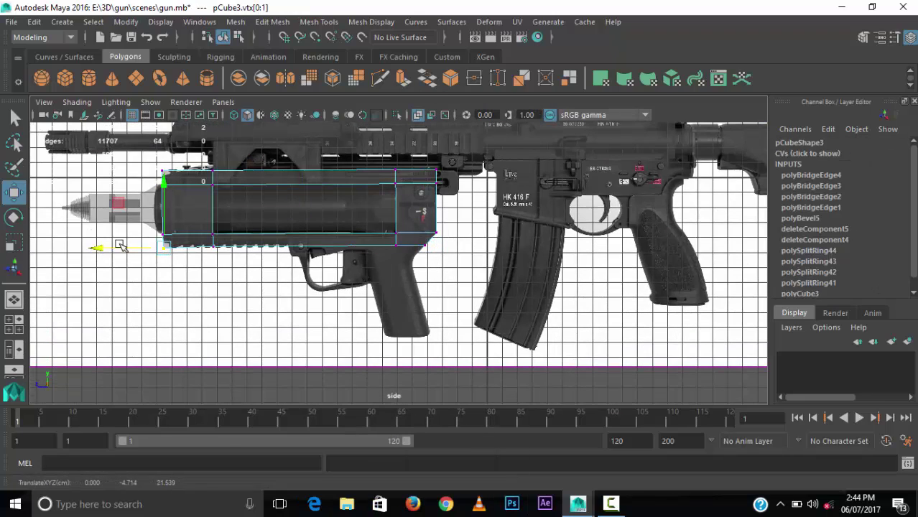
{"action": "scroll", "coordinate": [121, 246], "scroll_direction": "up", "scroll_amount": 1}
{"action": "left_click_drag", "start_coordinate": [126, 176], "coordinate": [137, 136]}
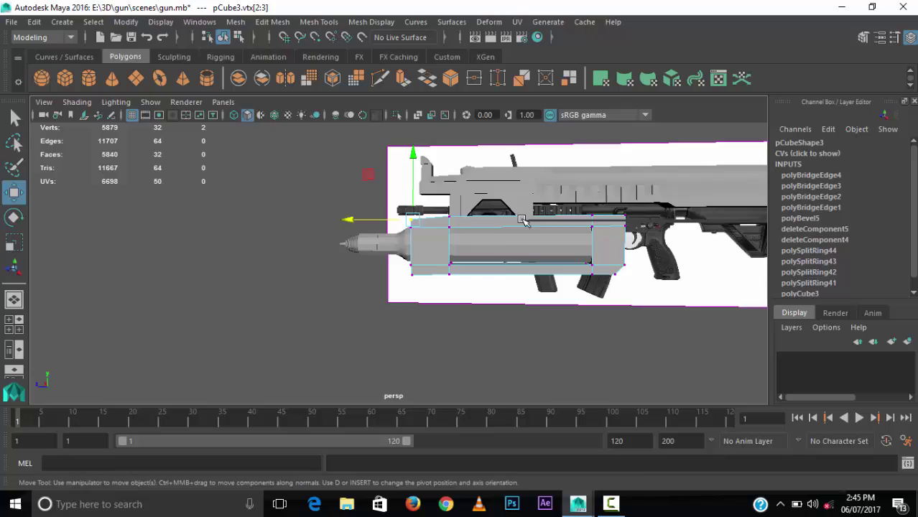
{"action": "mouse_move", "coordinate": [256, 200]}
{"action": "left_mouse_down", "text": "alt"}
{"action": "mouse_move", "coordinate": [614, 297]}
{"action": "mouse_move", "coordinate": [561, 308]}
{"action": "mouse_move", "coordinate": [532, 287]}
{"action": "left_mouse_up", "text": "alt"}
{"action": "left_click", "coordinate": [318, 22]}
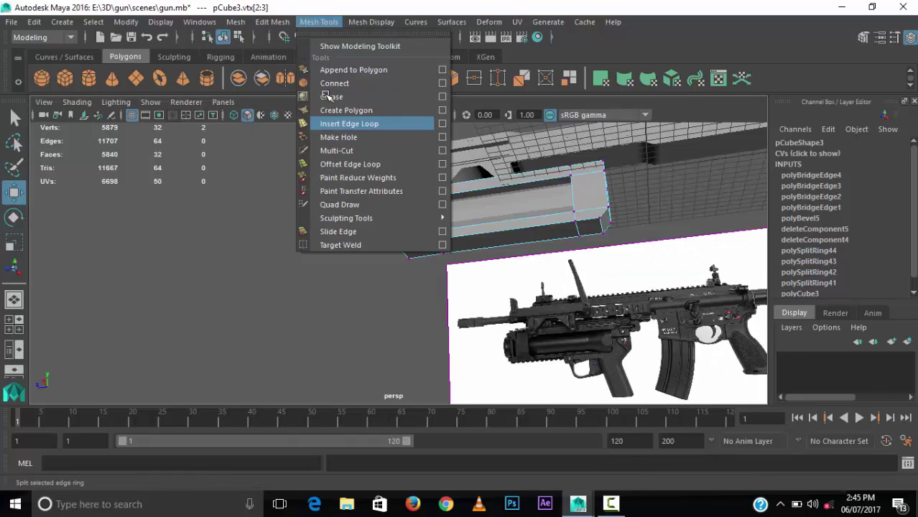
{"action": "left_click", "coordinate": [381, 121]}
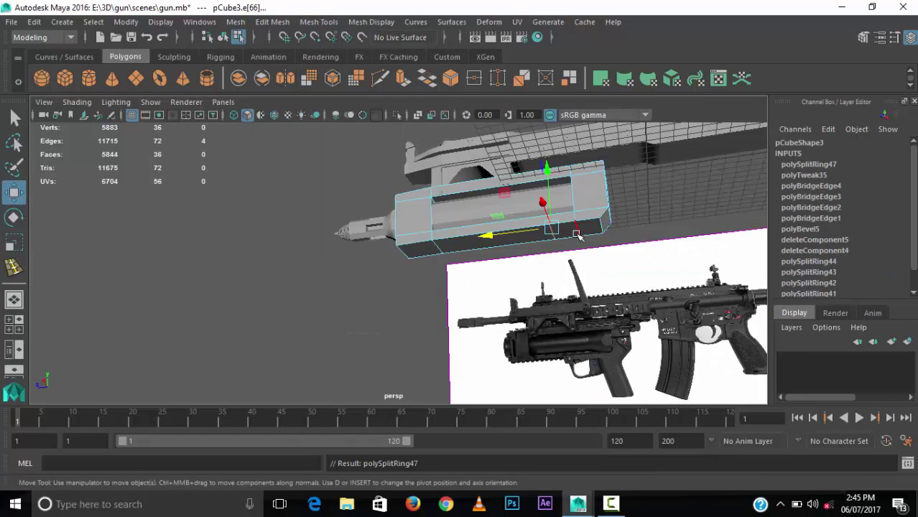
Step: Extrude the body's bottom face down into a grip and slant its bottom vertices to the reference
{"action": "key", "text": "ctrl+F11"}
{"action": "key", "text": "ctrl+e"}
{"action": "key", "text": "space"}
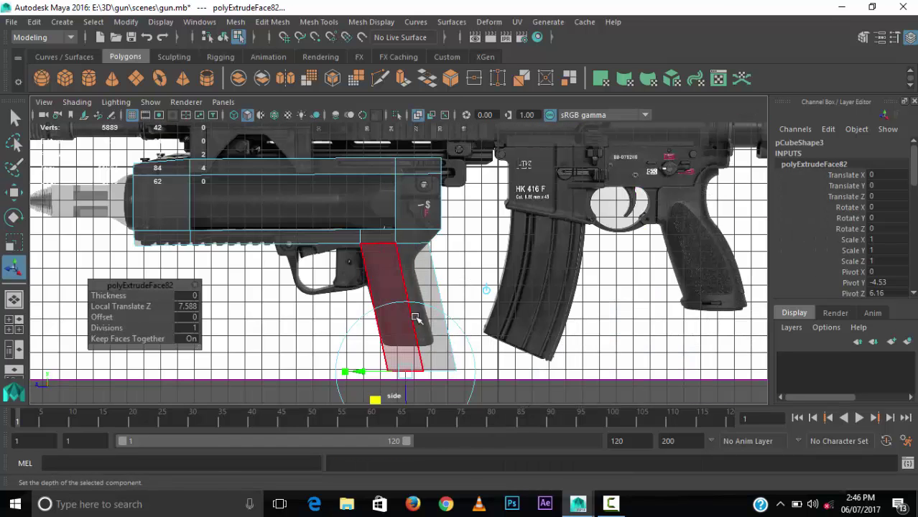
{"action": "left_click_drag", "start_coordinate": [392, 370], "coordinate": [404, 338]}
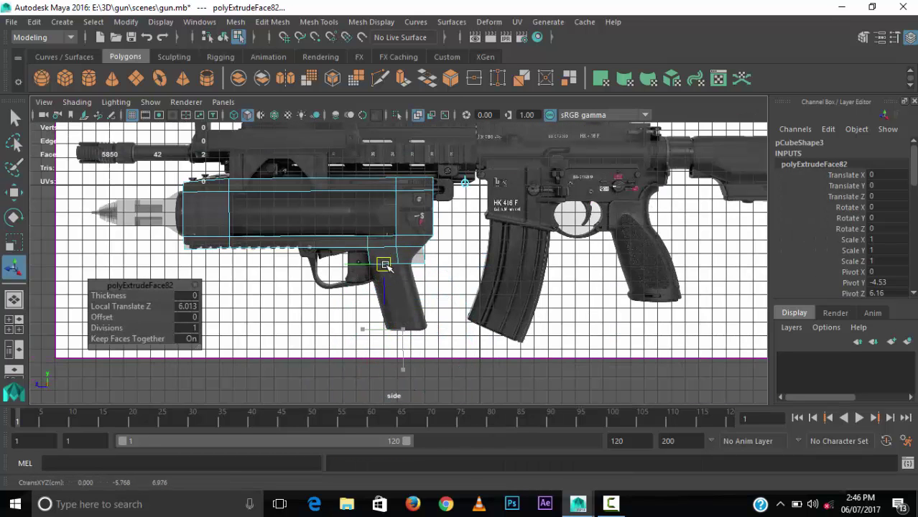
{"action": "right_click_drag", "start_coordinate": [380, 127], "coordinate": [338, 127]}
{"action": "left_click_drag", "start_coordinate": [338, 252], "coordinate": [359, 273]}
{"action": "key", "text": "w"}
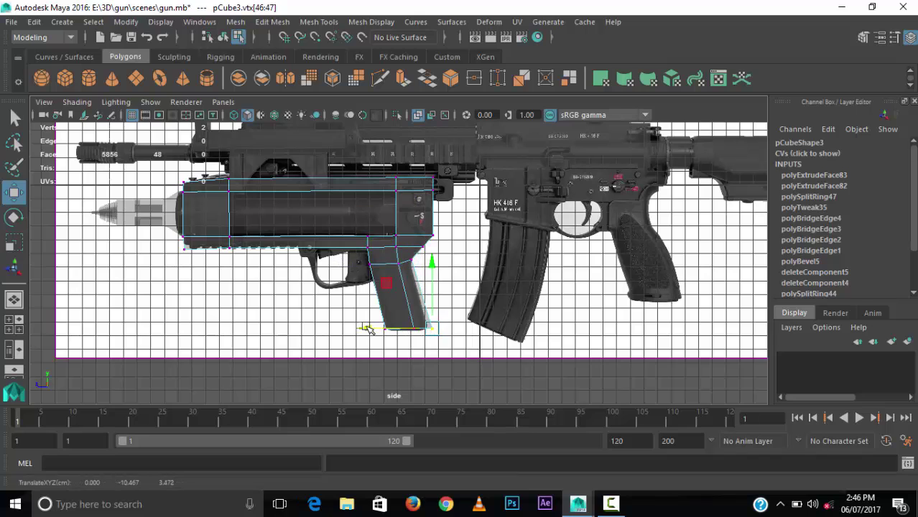
Step: Insert another edge loop across the launcher body
{"action": "key", "text": "space"}
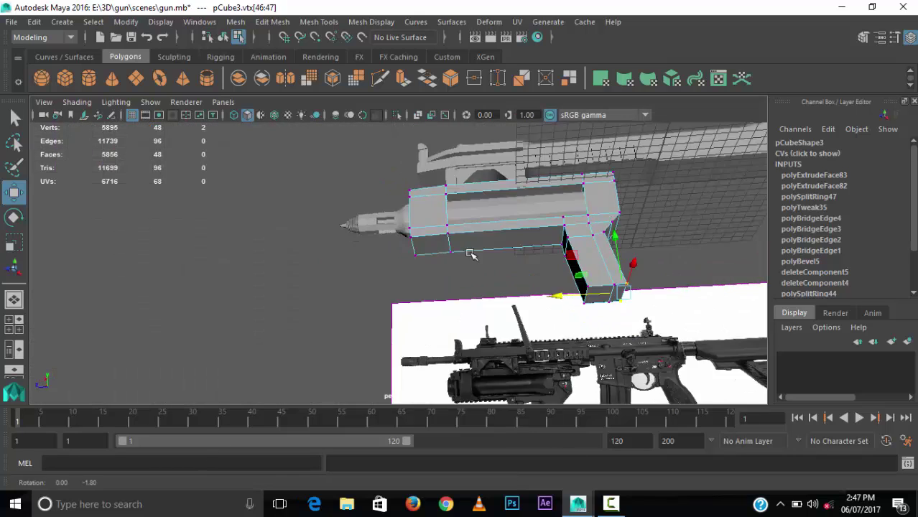
{"action": "left_click_drag", "start_coordinate": [322, 278], "coordinate": [431, 258], "text": "alt"}
{"action": "left_click", "coordinate": [318, 21]}
{"action": "left_click", "coordinate": [348, 113]}
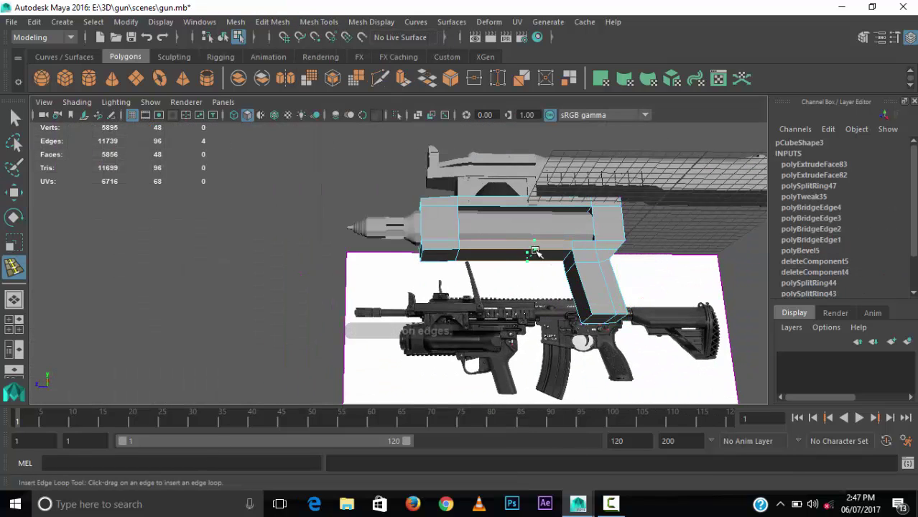
{"action": "key", "text": "space"}
{"action": "left_click", "coordinate": [528, 287]}
Step: Extrude the underside face ahead of the grip to start the trigger guard
{"action": "key", "text": "space"}
{"action": "left_click", "coordinate": [467, 273]}
{"action": "key", "text": "w"}
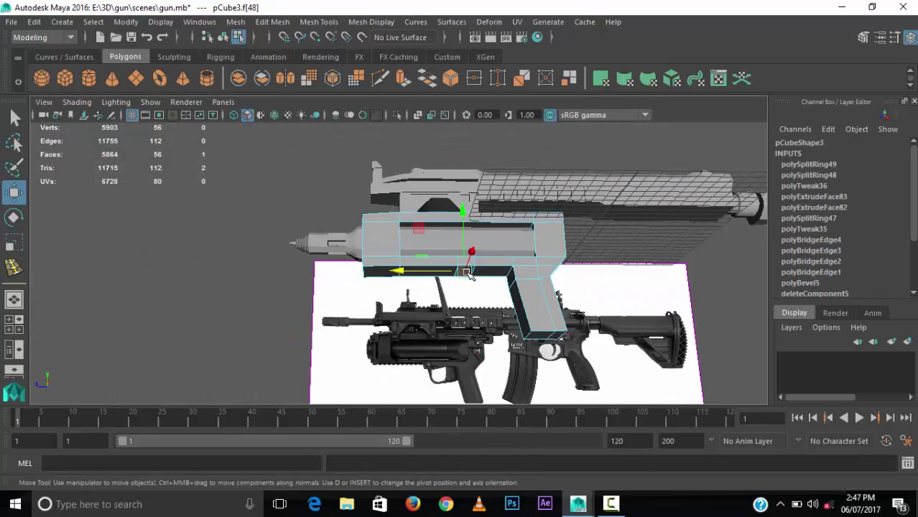
{"action": "scroll", "coordinate": [467, 273], "scroll_direction": "up", "scroll_amount": 3}
{"action": "key", "text": "ctrl+e"}
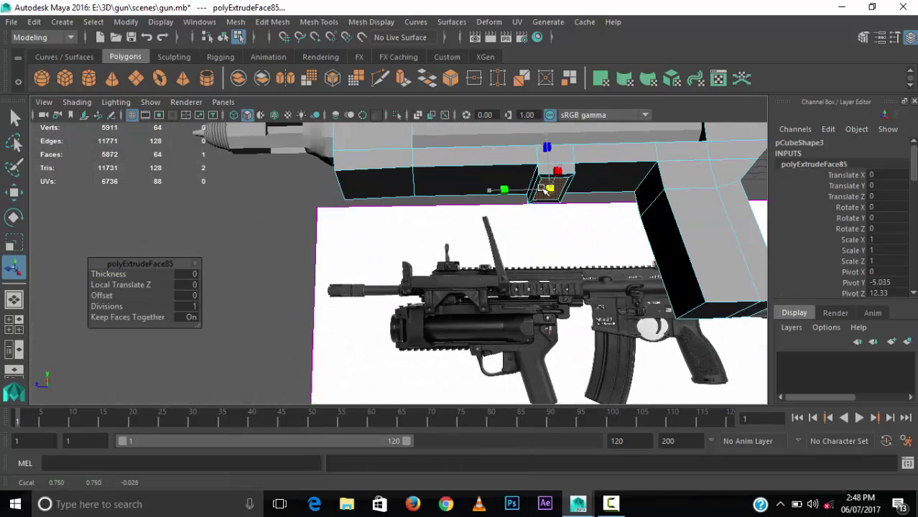
{"action": "key", "text": "ctrl+z"}
{"action": "left_click_drag", "start_coordinate": [555, 176], "coordinate": [594, 205], "text": "alt"}
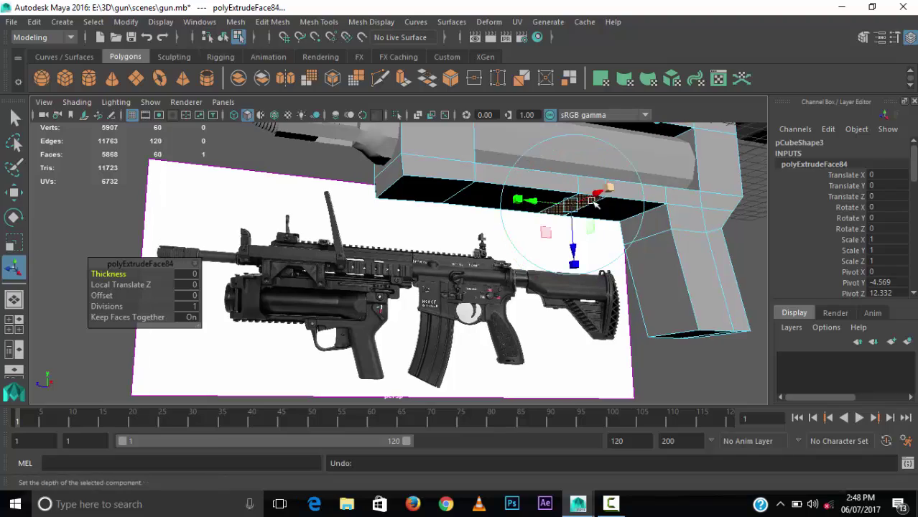
{"action": "key", "text": "ctrl+e"}
{"action": "mouse_move", "coordinate": [575, 258]}
{"action": "left_mouse_down", "text": "alt"}
{"action": "mouse_move", "coordinate": [577, 227]}
{"action": "mouse_move", "coordinate": [502, 230]}
{"action": "left_mouse_up", "text": "alt"}
{"action": "key", "text": "ctrl+z"}
{"action": "key", "text": "ctrl+e"}
{"action": "key", "text": "space"}
Step: Extrude and rotate successive faces to curve the trigger guard downward
{"action": "key", "text": "space"}
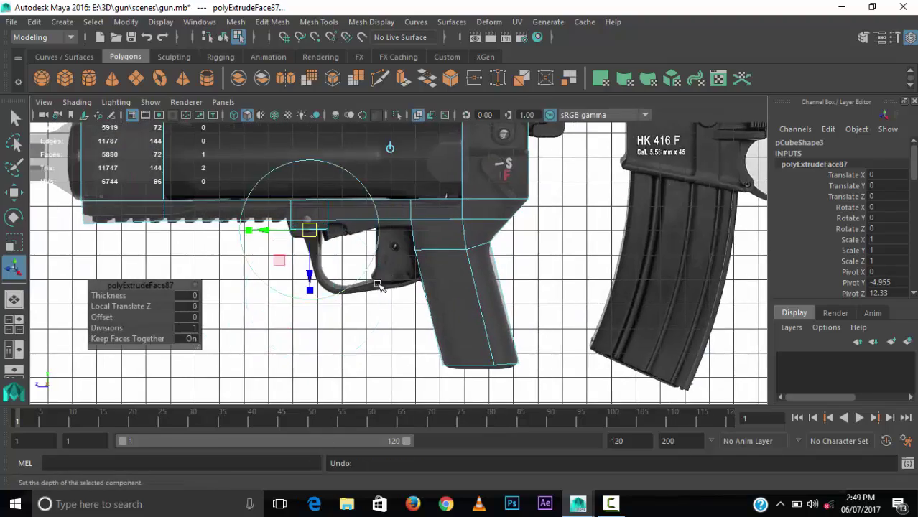
{"action": "key", "text": "space"}
{"action": "key", "text": "space"}
{"action": "left_click_drag", "start_coordinate": [403, 237], "coordinate": [344, 258], "text": "alt"}
{"action": "key", "text": "space"}
{"action": "key", "text": "space"}
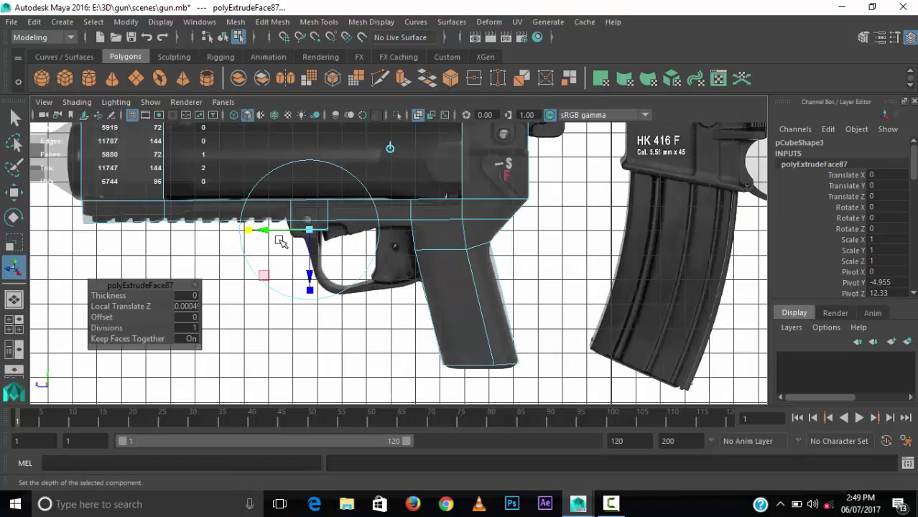
{"action": "key", "text": "ctrl+e"}
{"action": "left_click_drag", "start_coordinate": [280, 242], "coordinate": [287, 293]}
{"action": "key", "text": "ctrl+e"}
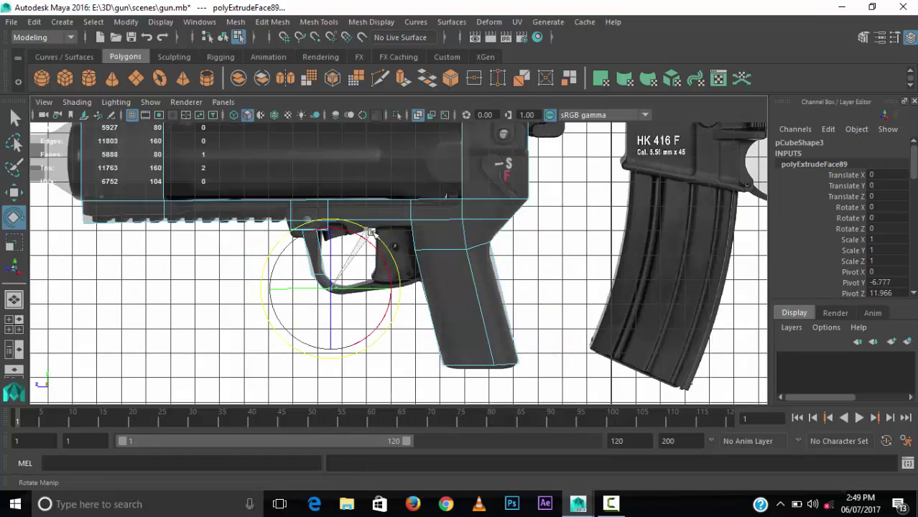
{"action": "key", "text": "ctrl+e"}
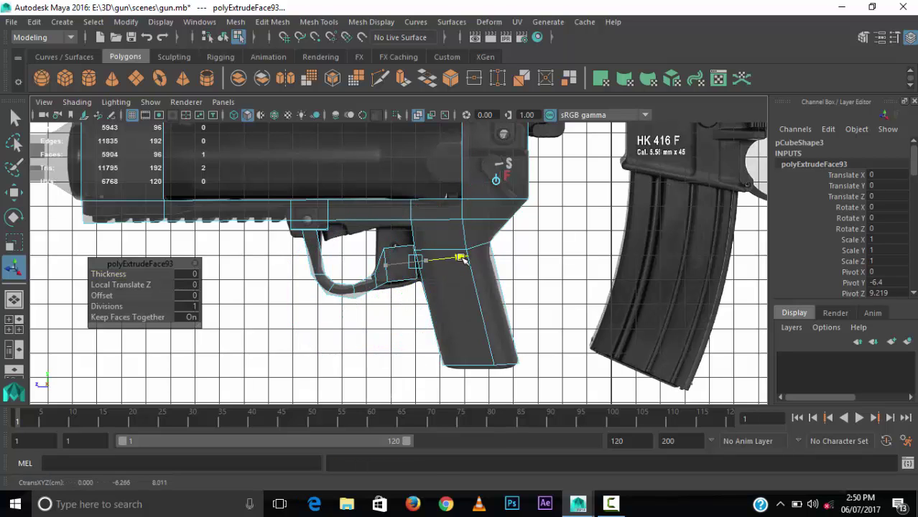
Step: Move the grip's front corner vertices to meet the trigger guard
{"action": "key", "text": "F9"}
{"action": "left_click_drag", "start_coordinate": [375, 240], "coordinate": [394, 256]}
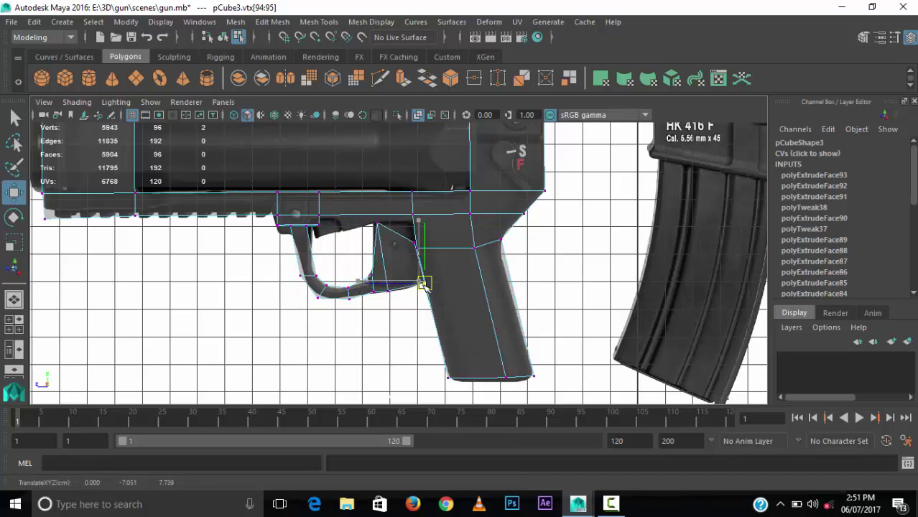
{"action": "left_click_drag", "start_coordinate": [402, 215], "coordinate": [425, 235]}
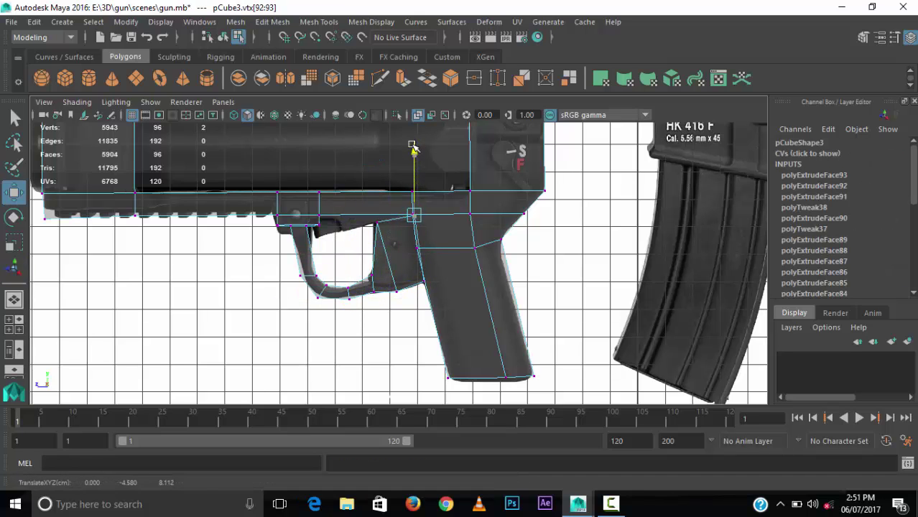
{"action": "key", "text": "space"}
{"action": "key", "text": "space"}
{"action": "left_click_drag", "start_coordinate": [383, 223], "coordinate": [467, 273], "text": "alt"}
{"action": "key", "text": "space"}
{"action": "key", "text": "space"}
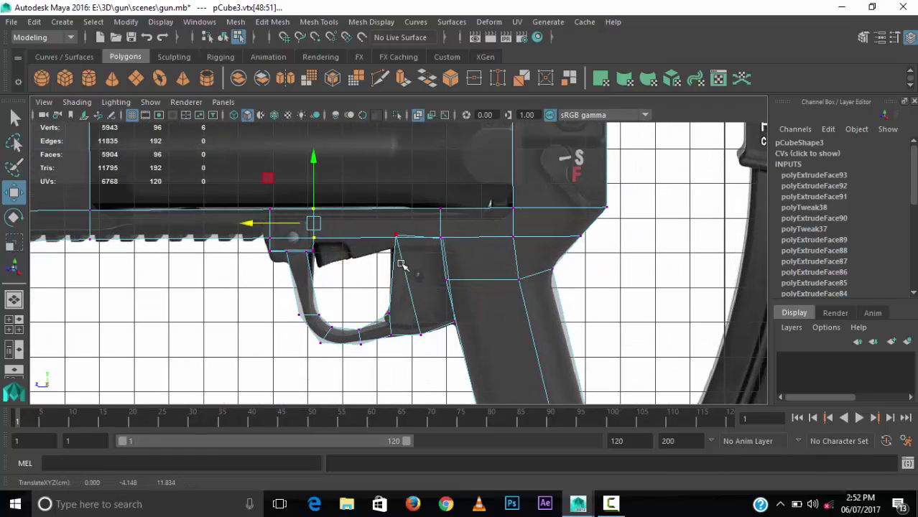
Step: Add an edge loop through the grip and extrude a stretched face to start the trigger
{"action": "mouse_move", "coordinate": [402, 264]}
{"action": "left_mouse_down", "text": "alt"}
{"action": "mouse_move", "coordinate": [460, 273]}
{"action": "mouse_move", "coordinate": [515, 262]}
{"action": "mouse_move", "coordinate": [431, 237]}
{"action": "left_mouse_up", "text": "alt"}
{"action": "left_click", "coordinate": [319, 21]}
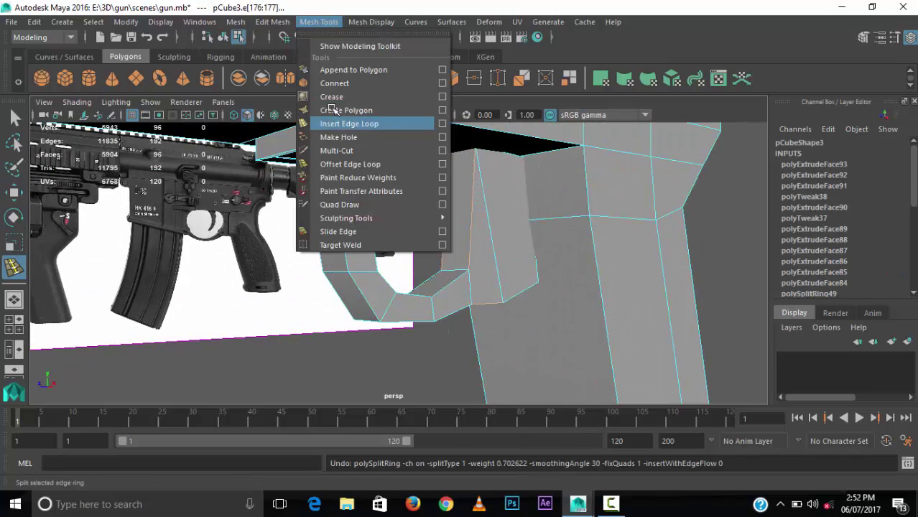
{"action": "left_click", "coordinate": [349, 123]}
{"action": "key", "text": "ctrl+e"}
{"action": "key", "text": "space"}
{"action": "key", "text": "space"}
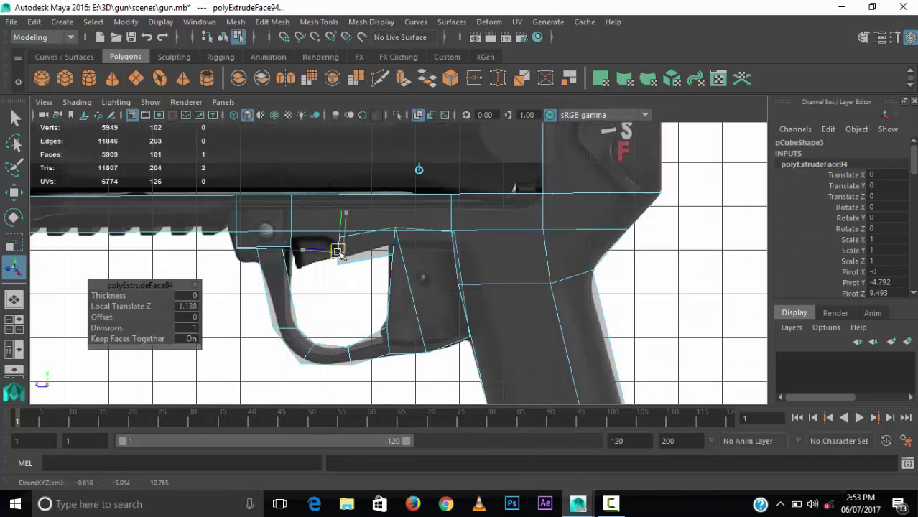
{"action": "key", "text": "r"}
{"action": "left_click_drag", "start_coordinate": [339, 216], "coordinate": [338, 174]}
Step: Extend and shape the trigger tip, then merge the overlapping guard vertices
{"action": "right_click_drag", "start_coordinate": [389, 130], "coordinate": [319, 130]}
{"action": "left_click_drag", "start_coordinate": [409, 230], "coordinate": [345, 241]}
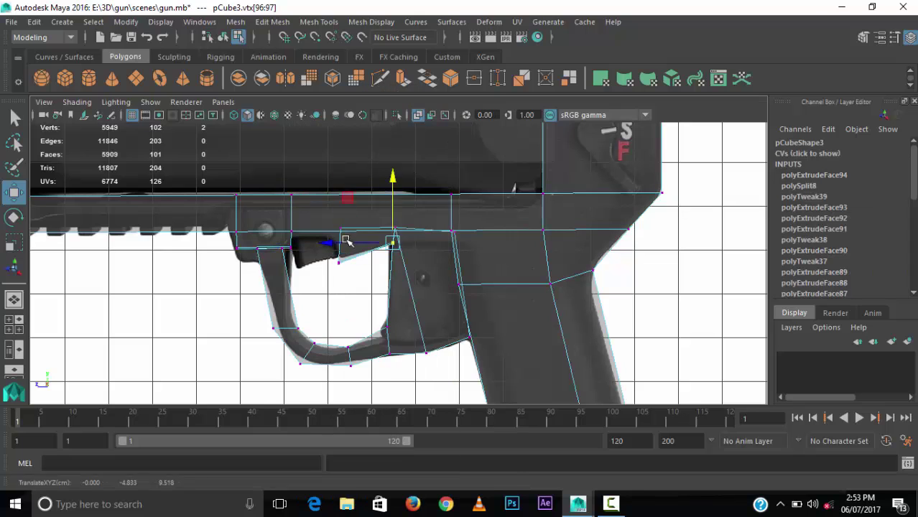
{"action": "key", "text": "space"}
{"action": "key", "text": "ctrl+e"}
{"action": "key", "text": "space"}
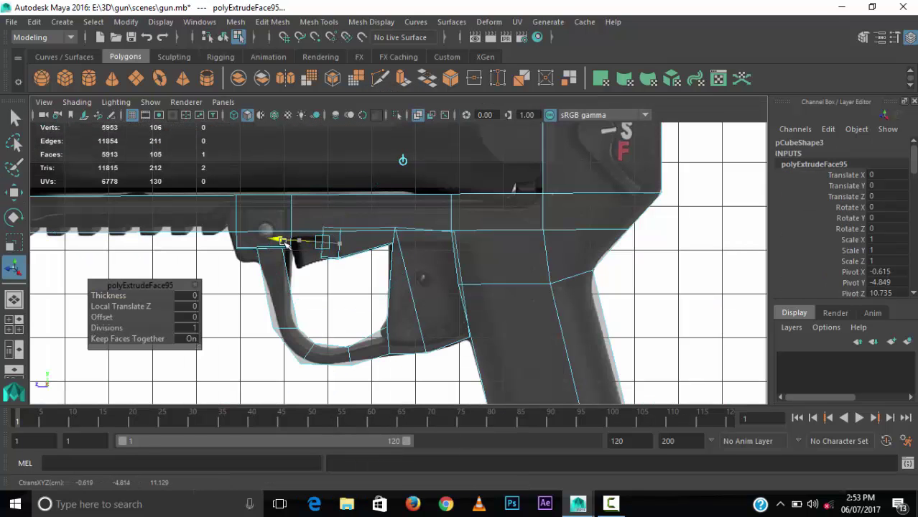
{"action": "key", "text": "w"}
{"action": "key", "text": "F9"}
{"action": "left_click_drag", "start_coordinate": [307, 230], "coordinate": [291, 248]}
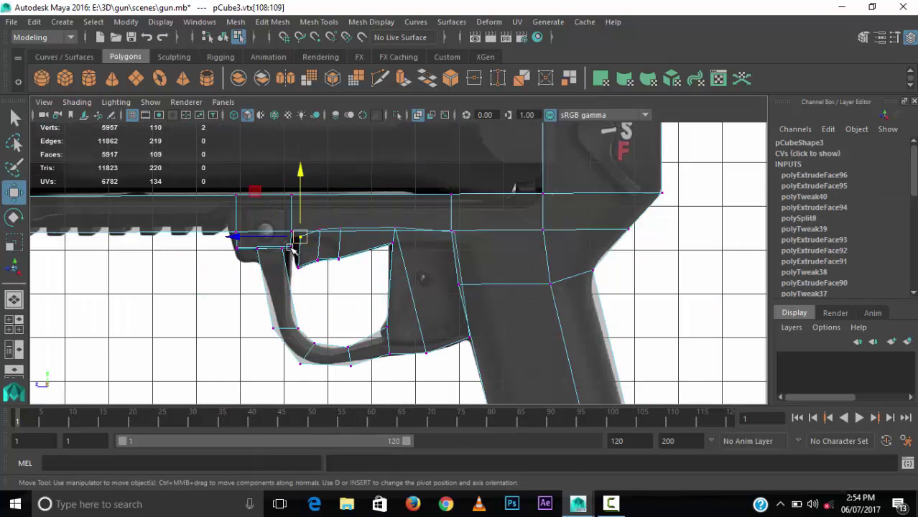
{"action": "key", "text": "space"}
{"action": "key", "text": "space"}
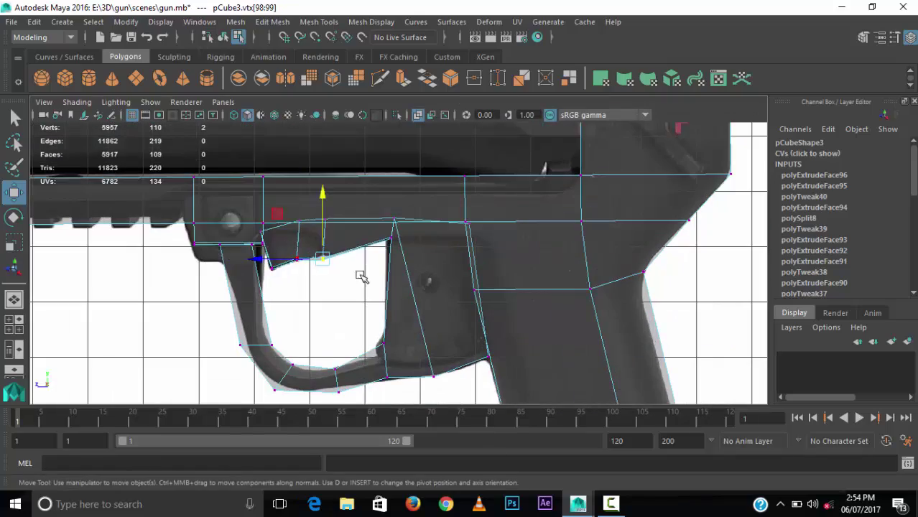
{"action": "left_click", "coordinate": [272, 22]}
{"action": "left_click", "coordinate": [352, 160]}
{"action": "key", "text": "space"}
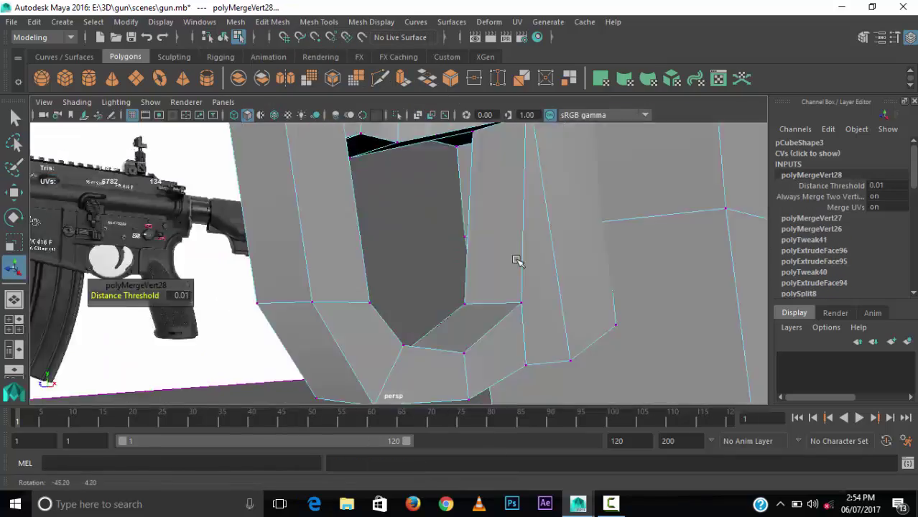
Step: Orbit around the whole gun and select the launcher body mesh, pCube3
{"action": "key", "text": "t"}
{"action": "scroll", "coordinate": [607, 260], "scroll_direction": "down", "scroll_amount": 5}
{"action": "left_click_drag", "start_coordinate": [596, 313], "coordinate": [431, 237], "text": "alt"}
{"action": "left_click", "coordinate": [316, 212]}
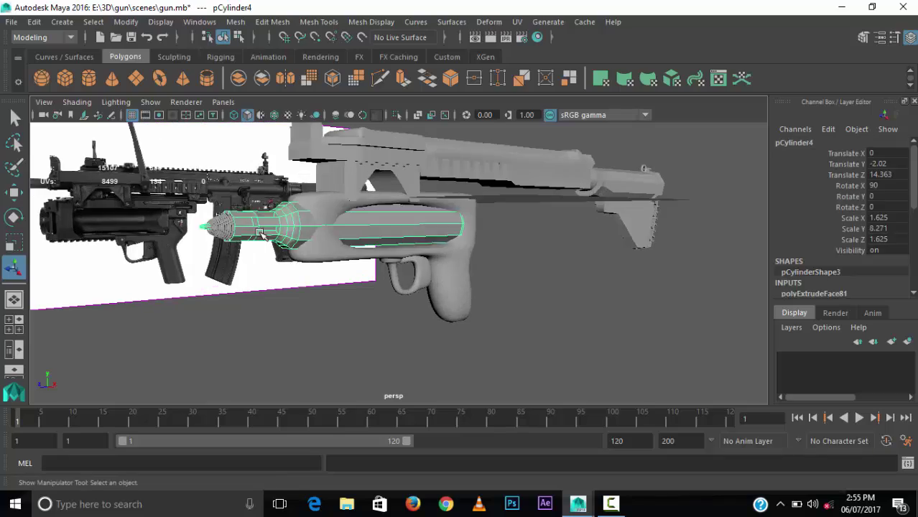
{"action": "mouse_move", "coordinate": [316, 212]}
{"action": "left_mouse_down", "text": "alt"}
{"action": "mouse_move", "coordinate": [282, 241]}
{"action": "mouse_move", "coordinate": [565, 307]}
{"action": "mouse_move", "coordinate": [431, 302]}
{"action": "mouse_move", "coordinate": [452, 330]}
{"action": "mouse_move", "coordinate": [396, 264]}
{"action": "mouse_move", "coordinate": [431, 259]}
{"action": "left_mouse_up", "text": "alt"}
{"action": "scroll", "coordinate": [467, 298], "scroll_direction": "up", "scroll_amount": 5}
{"action": "left_click", "coordinate": [463, 328]}
{"action": "key", "text": "F9"}
Step: Move a vertex near the trigger guard, then reselect the launcher body as an object
{"action": "scroll", "coordinate": [438, 323], "scroll_direction": "up", "scroll_amount": 4}
{"action": "key", "text": "w"}
{"action": "scroll", "coordinate": [431, 259], "scroll_direction": "down", "scroll_amount": 3}
{"action": "scroll", "coordinate": [438, 249], "scroll_direction": "up", "scroll_amount": 3}
{"action": "left_click", "coordinate": [426, 201]}
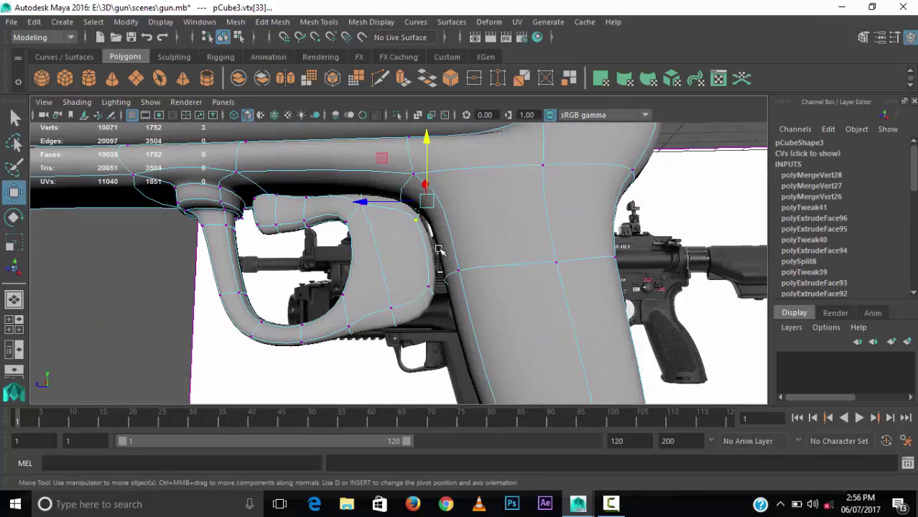
{"action": "scroll", "coordinate": [431, 287], "scroll_direction": "down", "scroll_amount": 4}
{"action": "mouse_move", "coordinate": [415, 327]}
{"action": "left_mouse_down", "text": "alt"}
{"action": "mouse_move", "coordinate": [431, 287]}
{"action": "mouse_move", "coordinate": [537, 278]}
{"action": "mouse_move", "coordinate": [536, 260]}
{"action": "mouse_move", "coordinate": [318, 211]}
{"action": "left_mouse_up", "text": "alt"}
{"action": "key", "text": "F8"}
{"action": "left_click", "coordinate": [536, 277]}
{"action": "left_click", "coordinate": [318, 211]}
Step: Insert several edge loops along the front of the launcher body
{"action": "left_click", "coordinate": [318, 21]}
{"action": "left_click", "coordinate": [338, 101]}
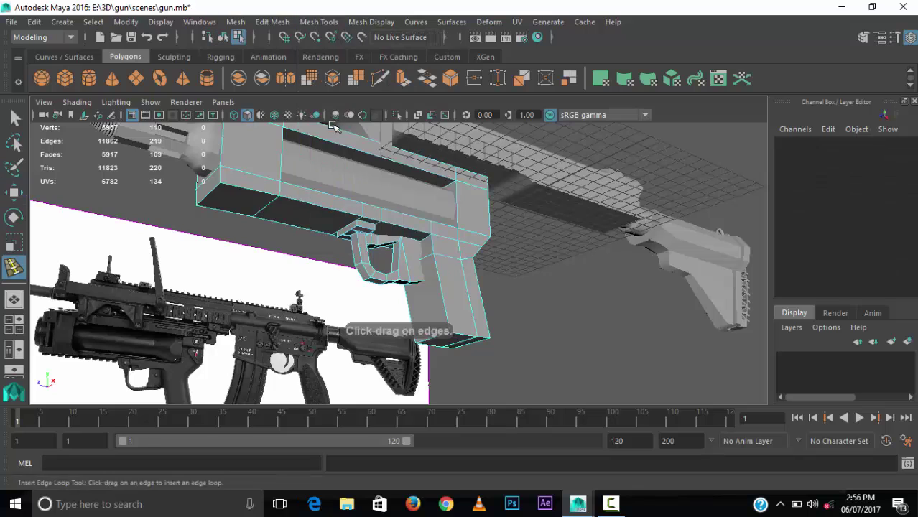
{"action": "left_click", "coordinate": [223, 208]}
{"action": "left_click", "coordinate": [224, 207]}
{"action": "mouse_move", "coordinate": [245, 199]}
{"action": "left_mouse_down", "text": "alt"}
{"action": "mouse_move", "coordinate": [223, 208]}
{"action": "mouse_move", "coordinate": [241, 225]}
{"action": "mouse_move", "coordinate": [172, 309]}
{"action": "mouse_move", "coordinate": [347, 300]}
{"action": "mouse_move", "coordinate": [279, 307]}
{"action": "mouse_move", "coordinate": [324, 286]}
{"action": "mouse_move", "coordinate": [299, 338]}
{"action": "mouse_move", "coordinate": [367, 246]}
{"action": "mouse_move", "coordinate": [277, 353]}
{"action": "left_mouse_up", "text": "alt"}
{"action": "left_click", "coordinate": [286, 215]}
{"action": "left_click", "coordinate": [305, 216]}
{"action": "left_click", "coordinate": [323, 218]}
Step: Extrude a lower strip of body faces outward by 0.333 and check it in smooth preview
{"action": "key", "text": "F11"}
{"action": "left_click", "coordinate": [240, 226]}
{"action": "key", "text": "ctrl+e"}
{"action": "key", "text": "3"}
{"action": "scroll", "coordinate": [279, 308], "scroll_direction": "up", "scroll_amount": 5}
{"action": "key", "text": "ctrl+z"}
{"action": "scroll", "coordinate": [297, 281], "scroll_direction": "down", "scroll_amount": 3}
Step: Return to object mode and select the long receiver mesh, pCube2
{"action": "key", "text": "ctrl+z"}
{"action": "key", "text": "F8"}
{"action": "left_click", "coordinate": [367, 245]}
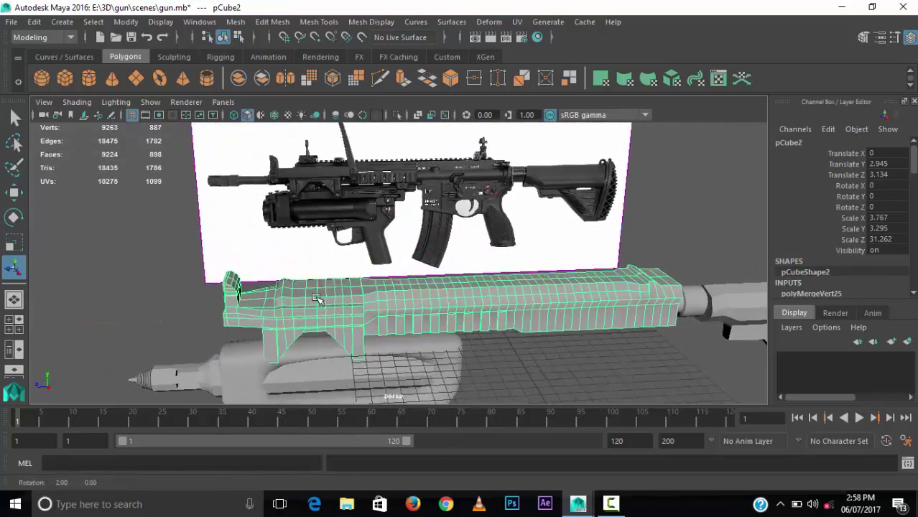
Step: Extrude the top receiver faces upward into a rear-sight block and select its top vertices
{"action": "key", "text": "F8"}
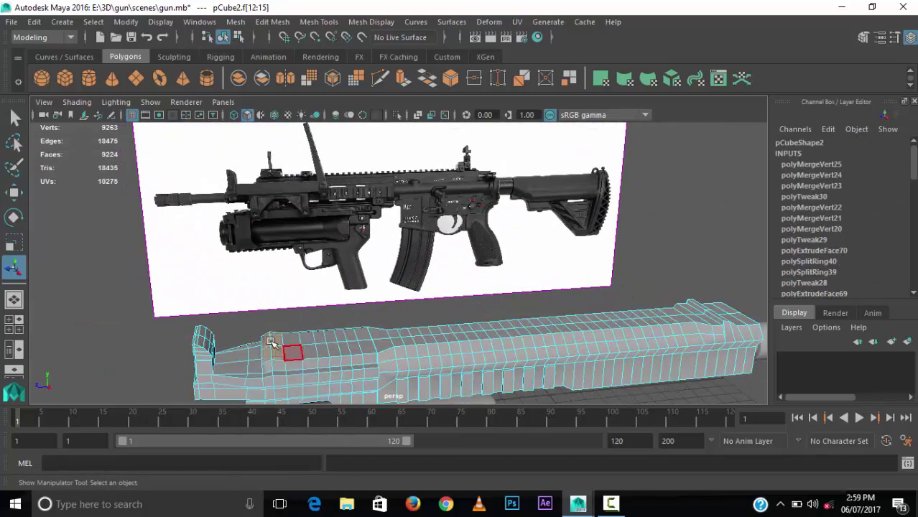
{"action": "key", "text": "ctrl+e"}
{"action": "key", "text": "space"}
{"action": "key", "text": "space"}
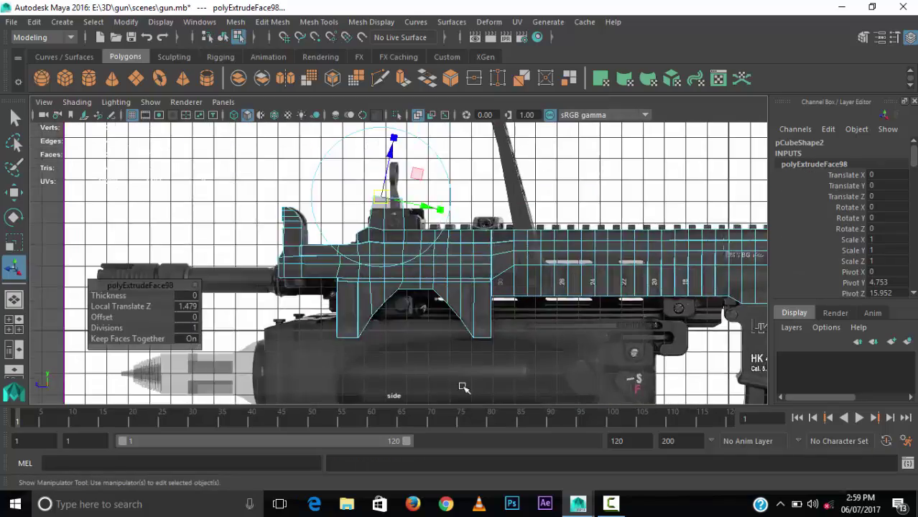
{"action": "key", "text": "ctrl+z"}
{"action": "key", "text": "space"}
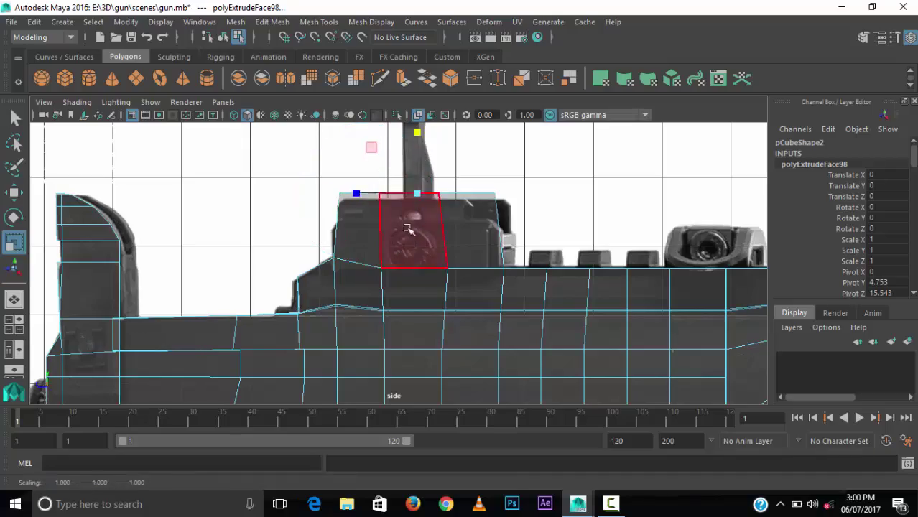
{"action": "left_click_drag", "start_coordinate": [485, 190], "coordinate": [431, 216], "text": "alt"}
{"action": "scroll", "coordinate": [431, 287], "scroll_direction": "down", "scroll_amount": 3}
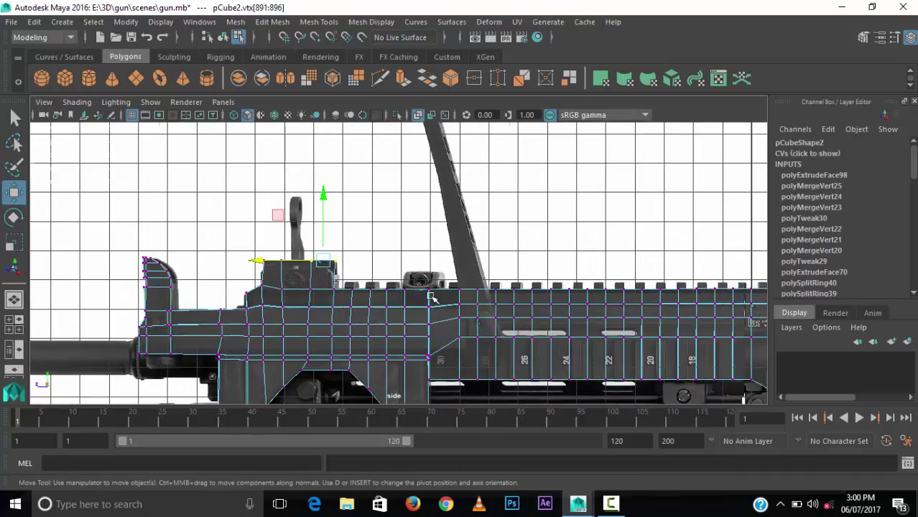
{"action": "key", "text": "space"}
{"action": "key", "text": "space"}
{"action": "mouse_move", "coordinate": [434, 281]}
{"action": "left_mouse_down", "text": "alt"}
{"action": "mouse_move", "coordinate": [399, 324]}
{"action": "mouse_move", "coordinate": [528, 307]}
{"action": "left_mouse_up", "text": "alt"}
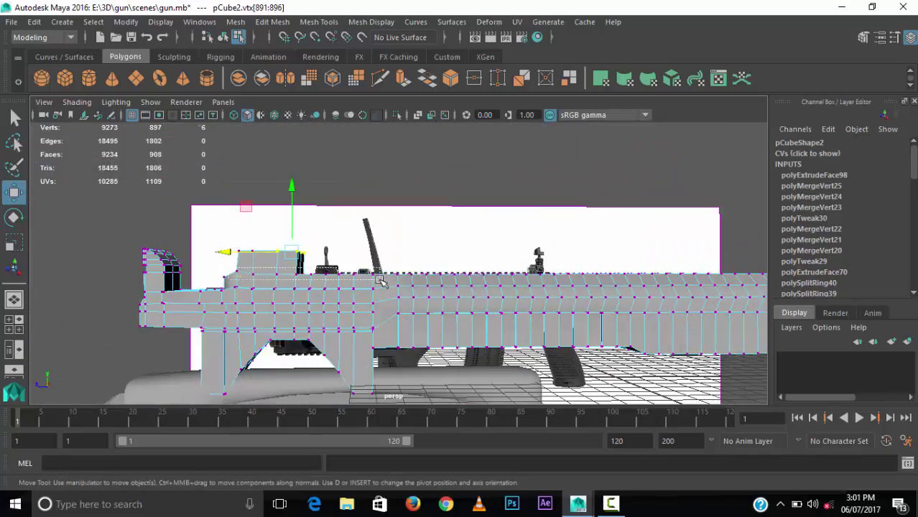
{"action": "mouse_move", "coordinate": [548, 349]}
{"action": "left_mouse_down", "text": "alt"}
{"action": "mouse_move", "coordinate": [360, 305]}
{"action": "mouse_move", "coordinate": [536, 287]}
{"action": "left_mouse_up", "text": "alt"}
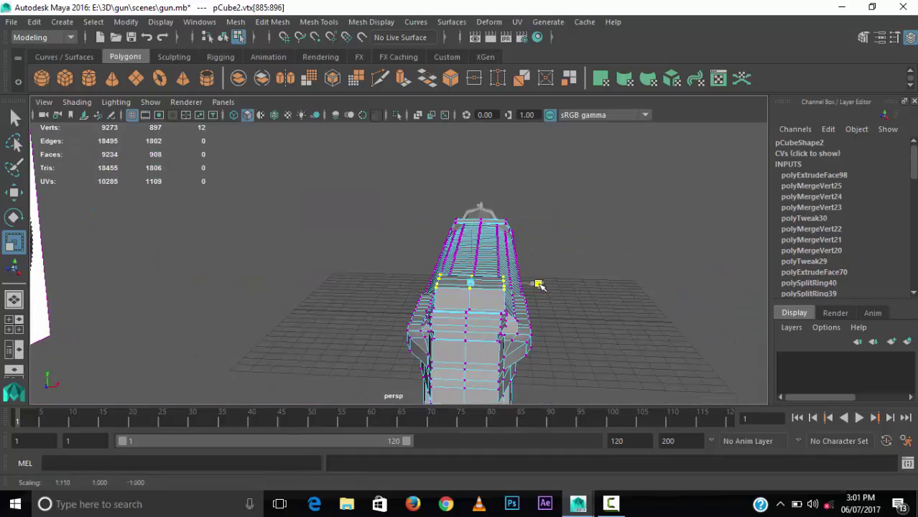
Step: Undo the last scale on the rear-sight block and clear the vertex selection
{"action": "key", "text": "ctrl+z"}
{"action": "left_click_drag", "start_coordinate": [407, 310], "coordinate": [431, 316], "text": "alt"}
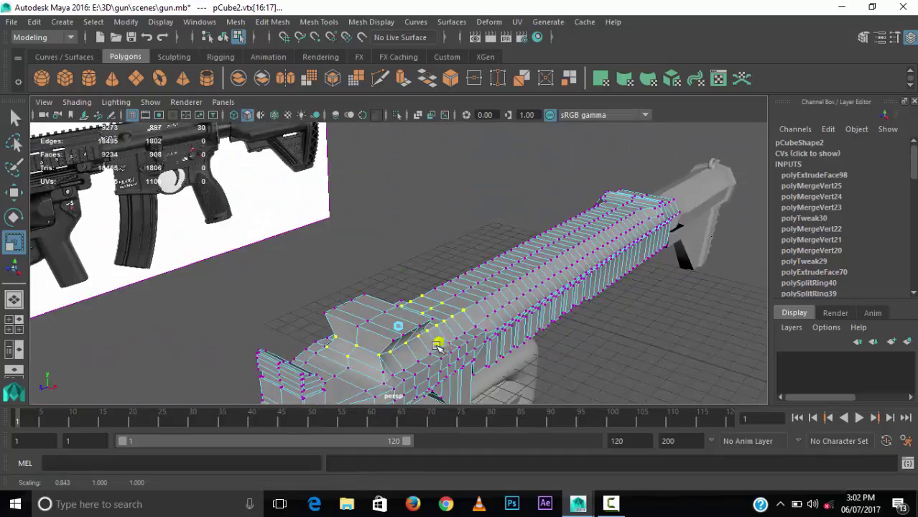
{"action": "middle_click_drag", "start_coordinate": [431, 316], "coordinate": [443, 319], "text": "alt"}
{"action": "right_click_drag", "start_coordinate": [404, 183], "coordinate": [410, 157]}
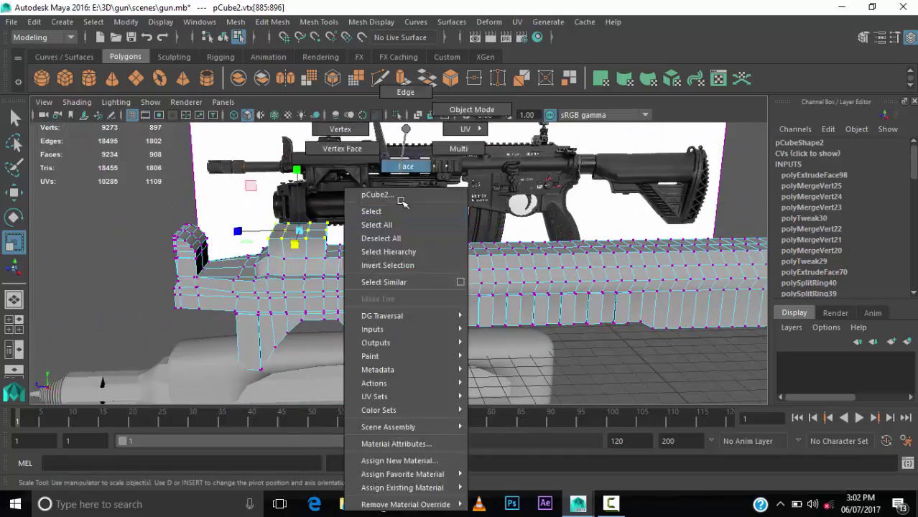
{"action": "left_click_drag", "start_coordinate": [410, 157], "coordinate": [512, 290]}
{"action": "key", "text": "space"}
{"action": "key", "text": "space"}
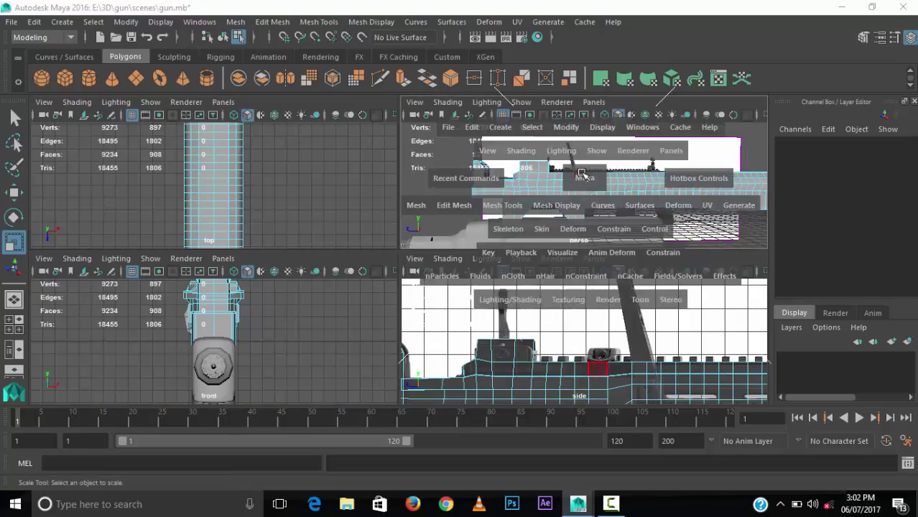
Step: Extrude a receiver-top face into a small front block and select its row of vertices
{"action": "left_click", "coordinate": [389, 317]}
{"action": "key", "text": "w"}
{"action": "mouse_move", "coordinate": [389, 317]}
{"action": "left_mouse_down", "text": "alt"}
{"action": "mouse_move", "coordinate": [445, 309]}
{"action": "mouse_move", "coordinate": [502, 338]}
{"action": "left_mouse_up", "text": "alt"}
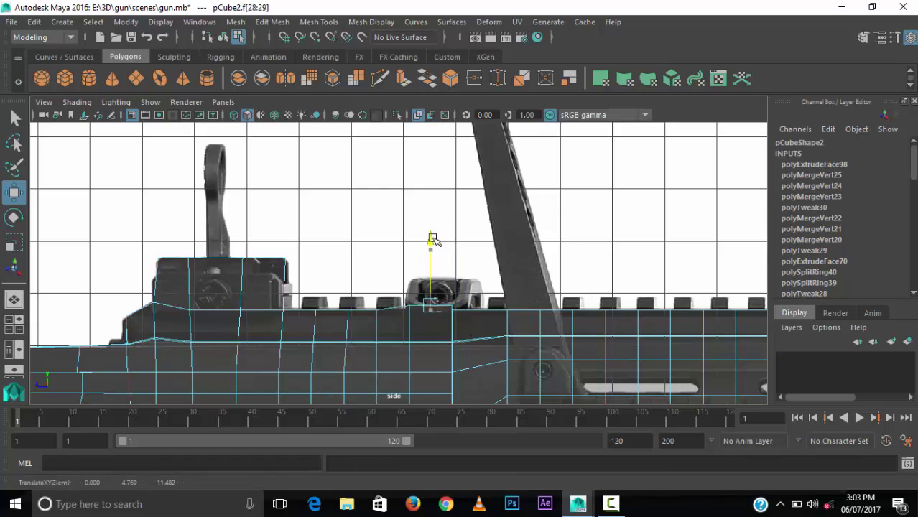
{"action": "key", "text": "space"}
{"action": "key", "text": "space"}
{"action": "key", "text": "ctrl+e"}
{"action": "key", "text": "space"}
{"action": "key", "text": "space"}
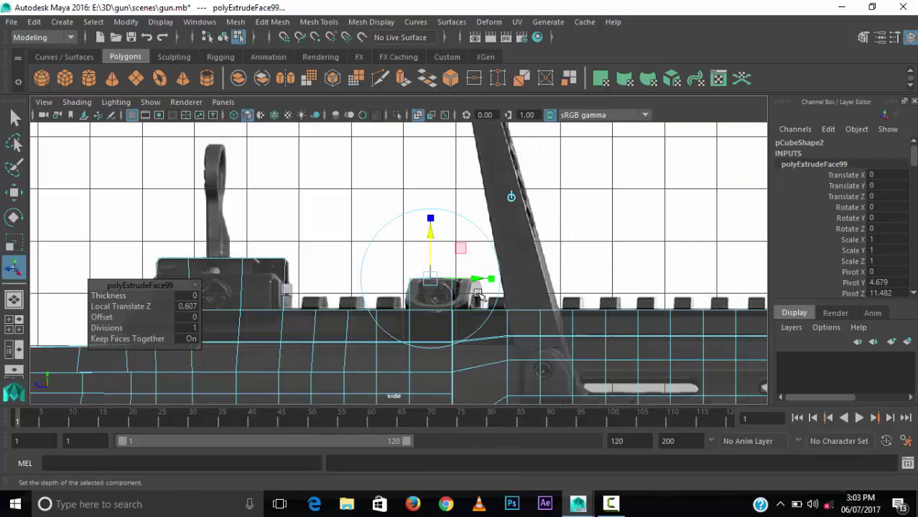
{"action": "key", "text": "F9"}
{"action": "left_click_drag", "start_coordinate": [441, 320], "coordinate": [462, 287]}
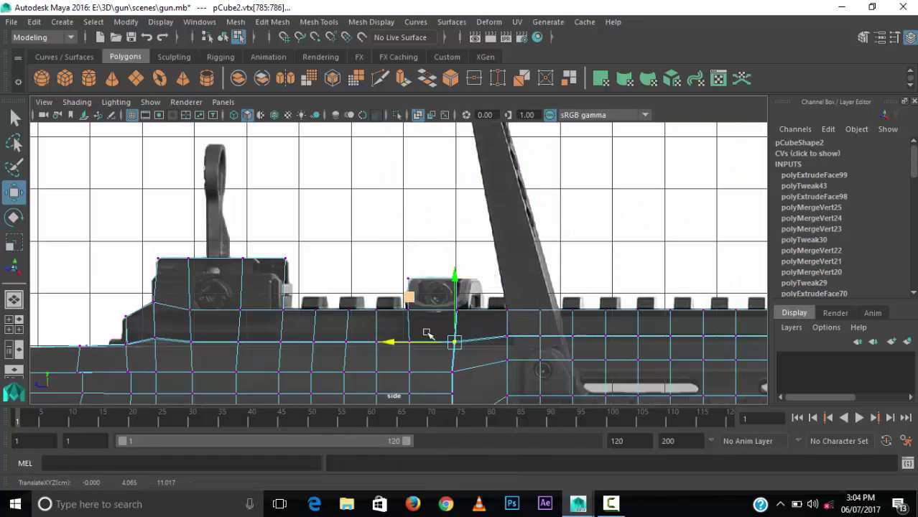
{"action": "key", "text": "space"}
{"action": "key", "text": "space"}
Step: Select the row of rail faces along the receiver top
{"action": "right_click_drag", "start_coordinate": [400, 144], "coordinate": [400, 164]}
{"action": "left_click", "coordinate": [427, 255]}
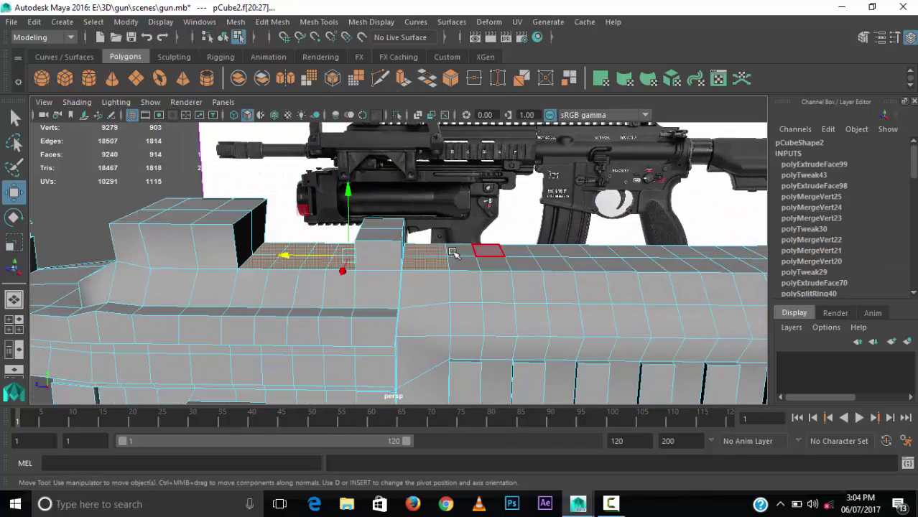
{"action": "scroll", "coordinate": [575, 265], "scroll_direction": "down", "scroll_amount": 3}
{"action": "scroll", "coordinate": [316, 280], "scroll_direction": "down", "scroll_amount": 2}
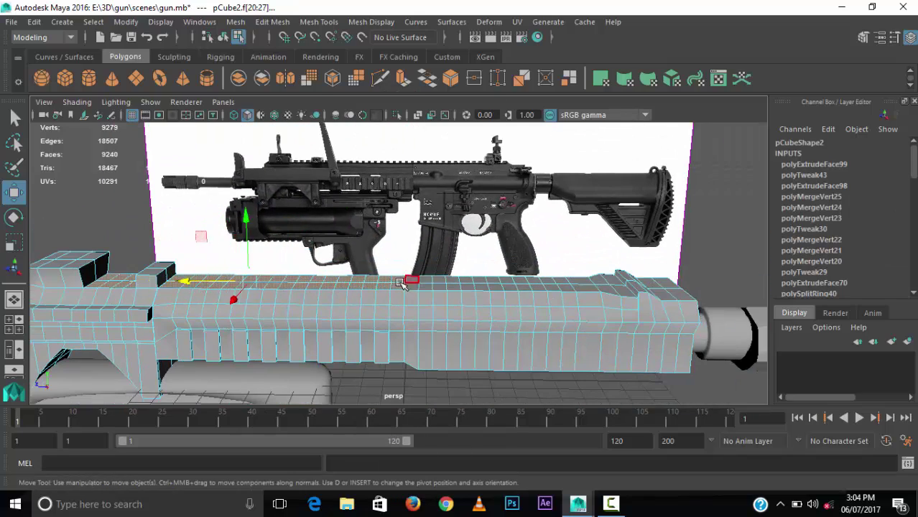
{"action": "scroll", "coordinate": [580, 289], "scroll_direction": "up", "scroll_amount": 2}
{"action": "left_click_drag", "start_coordinate": [684, 297], "coordinate": [502, 338], "text": "alt"}
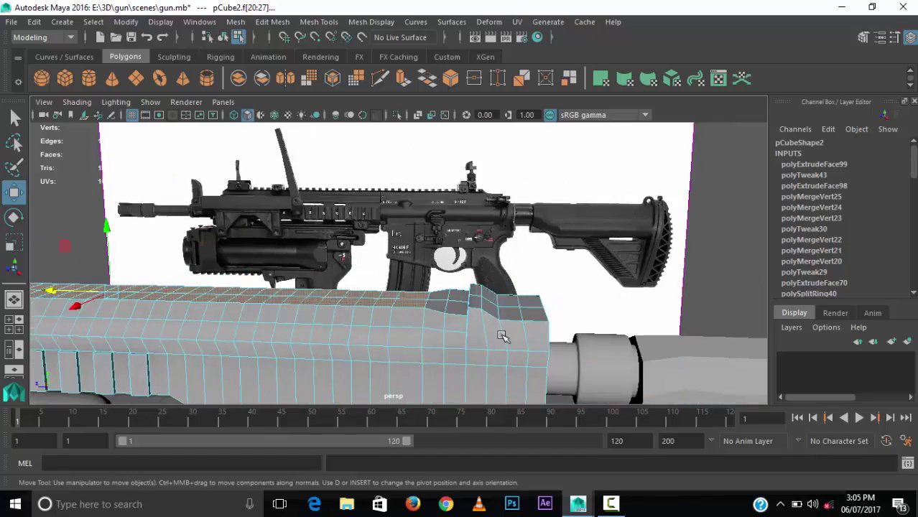
{"action": "scroll", "coordinate": [558, 338], "scroll_direction": "up", "scroll_amount": 3}
{"action": "scroll", "coordinate": [418, 307], "scroll_direction": "down", "scroll_amount": 3}
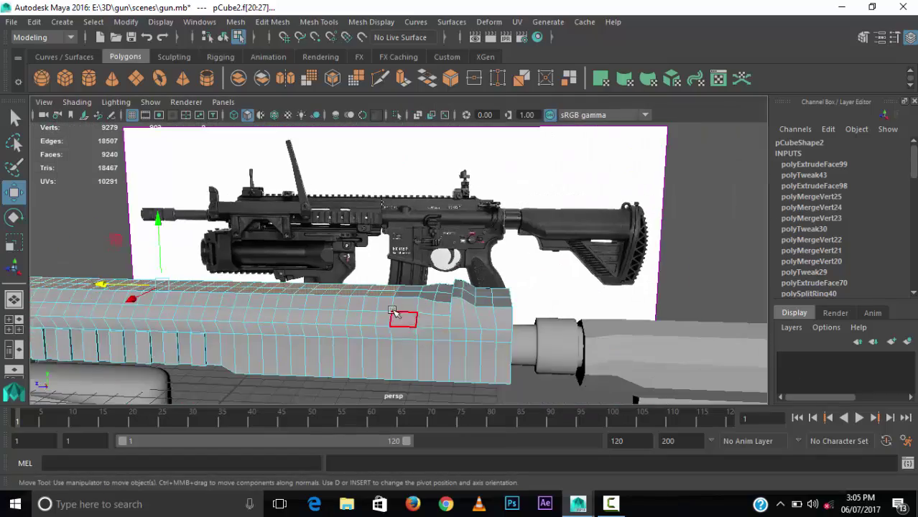
Step: Extrude the rail faces 0.284 into a row of raised teeth and inspect the rail
{"action": "key", "text": "ctrl+e"}
{"action": "key", "text": "space"}
{"action": "key", "text": "space"}
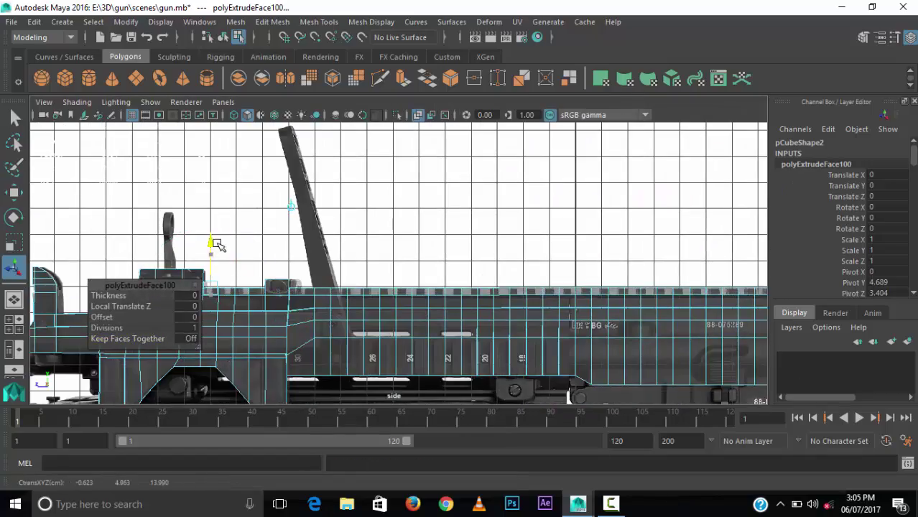
{"action": "key", "text": "space"}
{"action": "key", "text": "space"}
{"action": "left_click_drag", "start_coordinate": [423, 298], "coordinate": [317, 287], "text": "alt"}
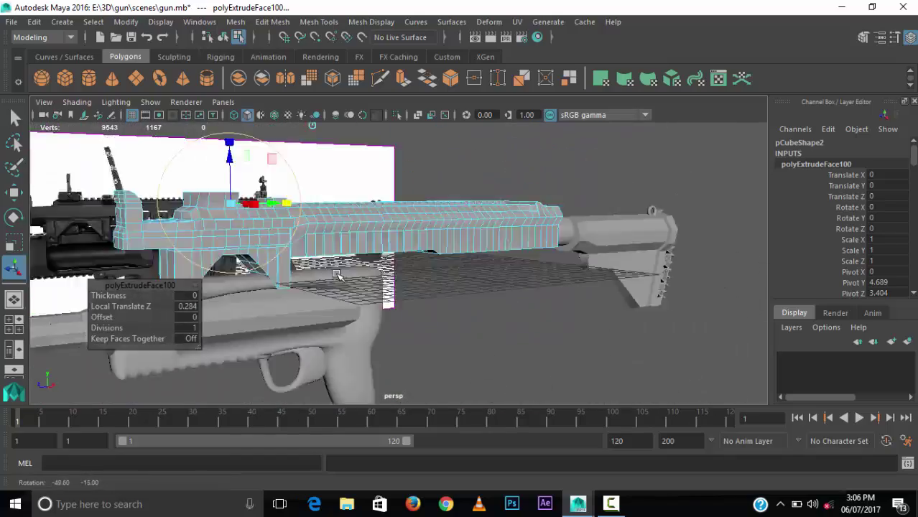
{"action": "right_click", "coordinate": [468, 129]}
{"action": "mouse_move", "coordinate": [468, 273]}
{"action": "left_mouse_down", "text": "alt"}
{"action": "mouse_move", "coordinate": [549, 318]}
{"action": "mouse_move", "coordinate": [434, 313]}
{"action": "mouse_move", "coordinate": [544, 323]}
{"action": "mouse_move", "coordinate": [365, 291]}
{"action": "mouse_move", "coordinate": [580, 273]}
{"action": "mouse_move", "coordinate": [431, 273]}
{"action": "left_mouse_up", "text": "alt"}
Step: Extrude the buffer tube's end face and slide the cylinder along its length
{"action": "left_click", "coordinate": [360, 267]}
{"action": "mouse_move", "coordinate": [360, 267]}
{"action": "left_mouse_down", "text": "alt"}
{"action": "mouse_move", "coordinate": [594, 332]}
{"action": "mouse_move", "coordinate": [529, 236]}
{"action": "left_mouse_up", "text": "alt"}
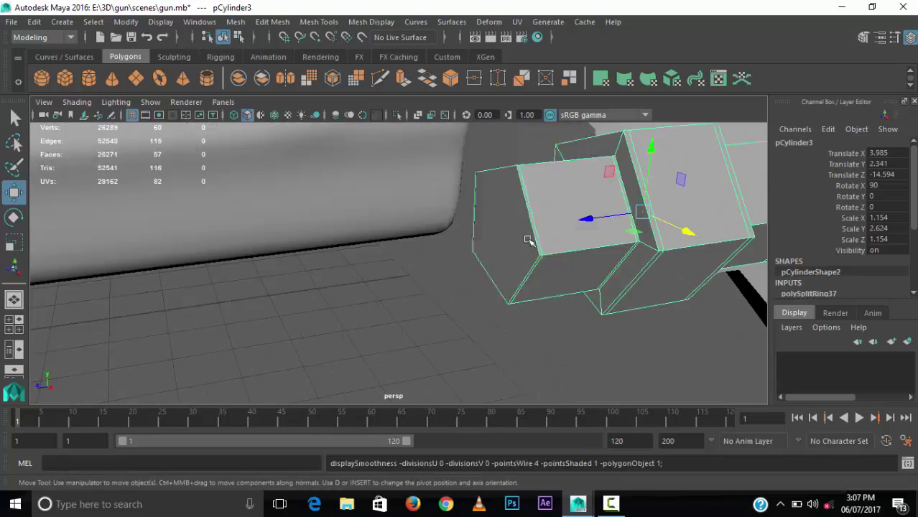
{"action": "key", "text": "ctrl+e"}
{"action": "scroll", "coordinate": [468, 244], "scroll_direction": "down", "scroll_amount": 5}
{"action": "key", "text": "F8"}
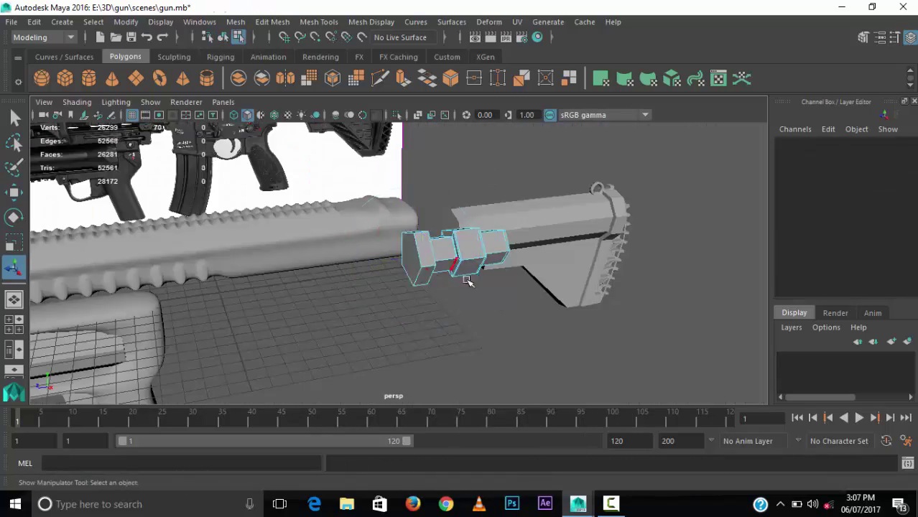
{"action": "scroll", "coordinate": [460, 251], "scroll_direction": "up", "scroll_amount": 3}
{"action": "key", "text": "w"}
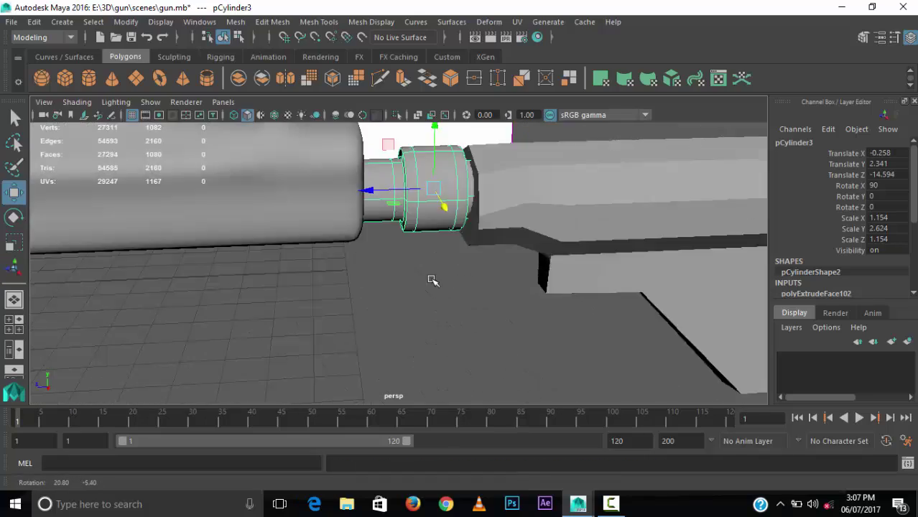
{"action": "mouse_move", "coordinate": [431, 279]}
{"action": "left_mouse_down", "text": "alt"}
{"action": "mouse_move", "coordinate": [502, 287]}
{"action": "mouse_move", "coordinate": [585, 335]}
{"action": "mouse_move", "coordinate": [431, 273]}
{"action": "left_mouse_up", "text": "alt"}
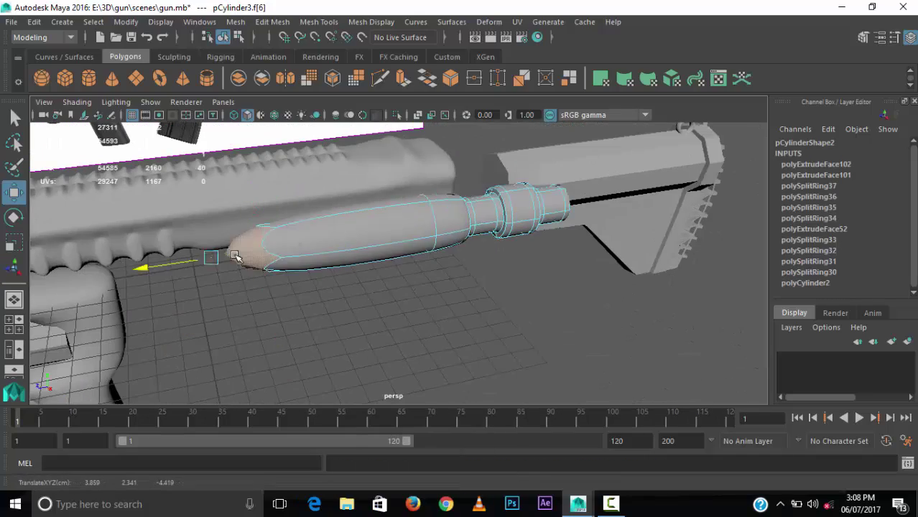
Step: Reselect the buffer tube and select a ring of its vertices
{"action": "left_click", "coordinate": [452, 261]}
{"action": "left_click", "coordinate": [508, 219]}
{"action": "scroll", "coordinate": [508, 219], "scroll_direction": "up", "scroll_amount": 5}
{"action": "key", "text": "F9"}
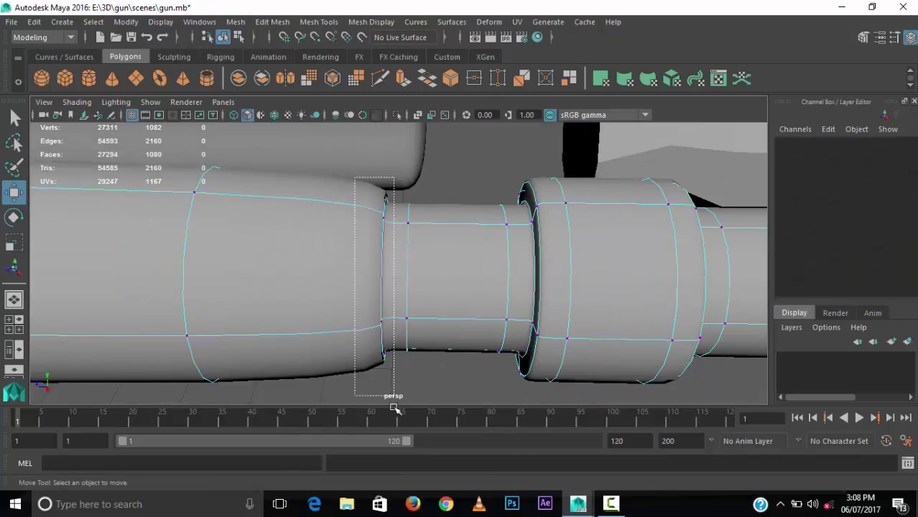
{"action": "mouse_move", "coordinate": [394, 410]}
{"action": "left_mouse_down"}
{"action": "mouse_move", "coordinate": [362, 285]}
{"action": "mouse_move", "coordinate": [398, 297]}
{"action": "left_mouse_up"}
{"action": "scroll", "coordinate": [398, 297], "scroll_direction": "down", "scroll_amount": 5}
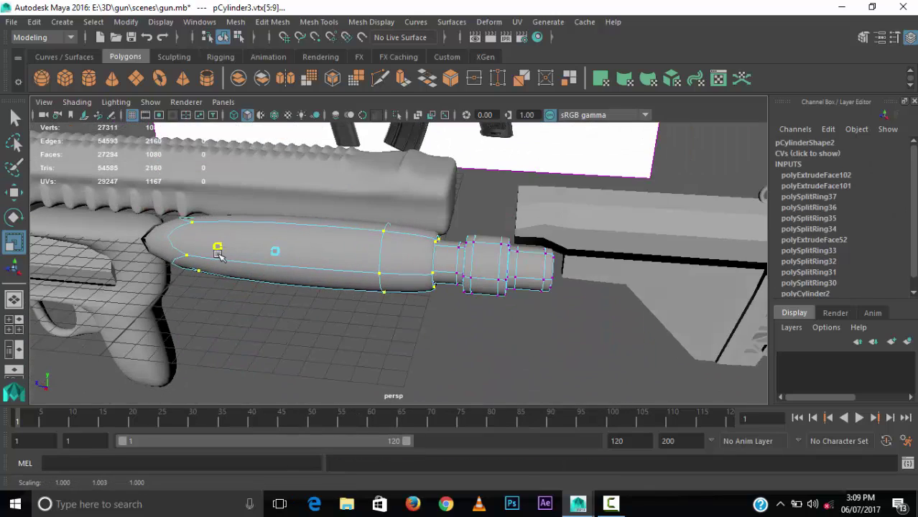
{"action": "key", "text": "F8"}
Step: Reselect the buffer tube cylinder and flatten its depth slightly with a scale
{"action": "left_click_drag", "start_coordinate": [218, 253], "coordinate": [447, 224], "text": "alt"}
{"action": "left_click", "coordinate": [512, 246]}
{"action": "key", "text": "w"}
{"action": "mouse_move", "coordinate": [512, 247]}
{"action": "left_mouse_down", "text": "alt"}
{"action": "mouse_move", "coordinate": [589, 220]}
{"action": "mouse_move", "coordinate": [216, 298]}
{"action": "left_mouse_up", "text": "alt"}
{"action": "left_click", "coordinate": [257, 171]}
{"action": "left_click_drag", "start_coordinate": [256, 170], "coordinate": [545, 248], "text": "alt"}
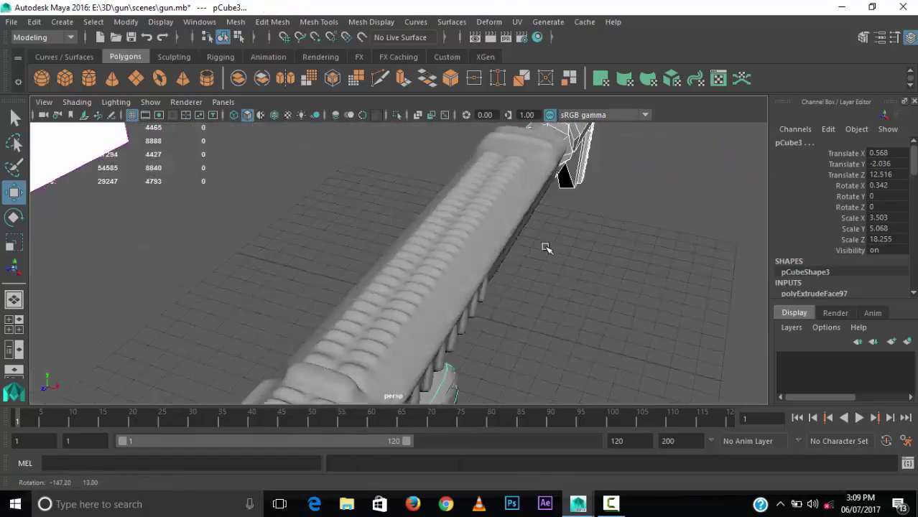
{"action": "left_click", "coordinate": [507, 224]}
{"action": "middle_click_drag", "start_coordinate": [507, 224], "coordinate": [502, 298], "text": "alt"}
{"action": "key", "text": "r"}
{"action": "left_click_drag", "start_coordinate": [500, 301], "coordinate": [505, 316]}
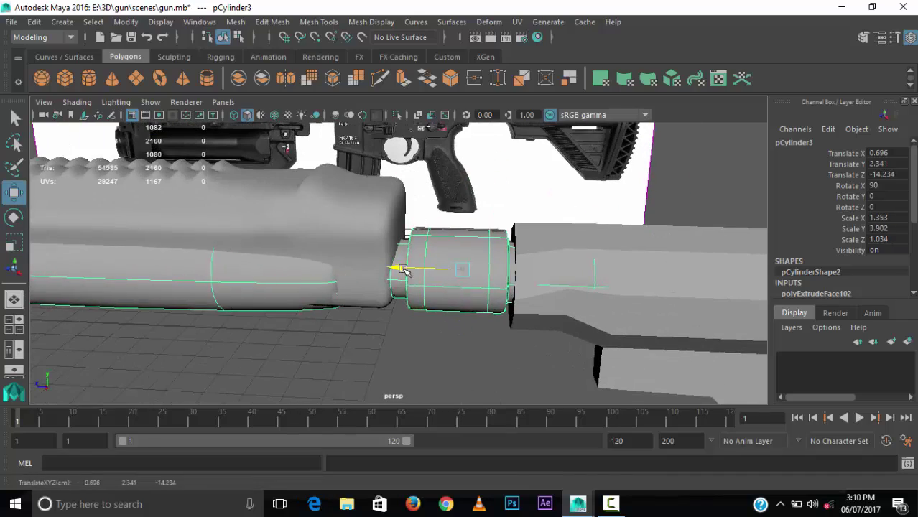
Step: Undo the last three changes to the buffer tube cylinder
{"action": "key", "text": "ctrl+z"}
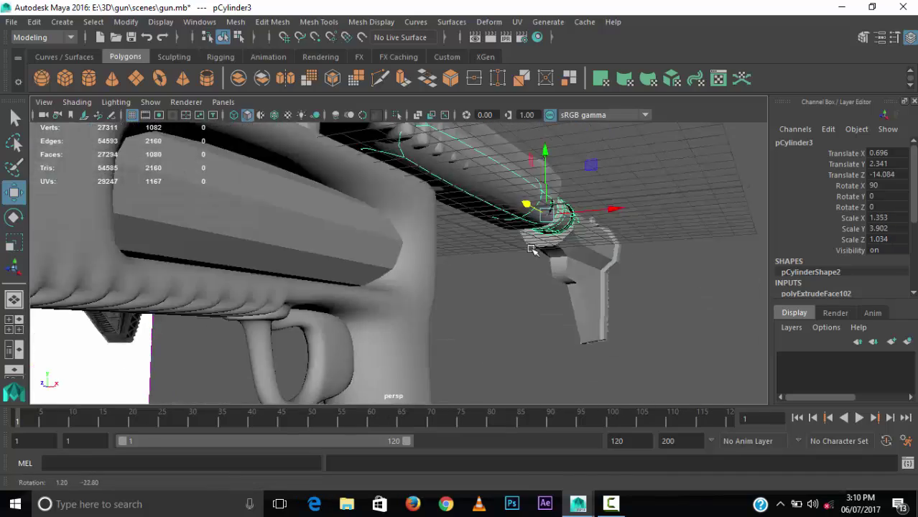
{"action": "key", "text": "ctrl+z"}
{"action": "key", "text": "ctrl+z"}
{"action": "key", "text": "ctrl+z"}
{"action": "key", "text": "ctrl+z"}
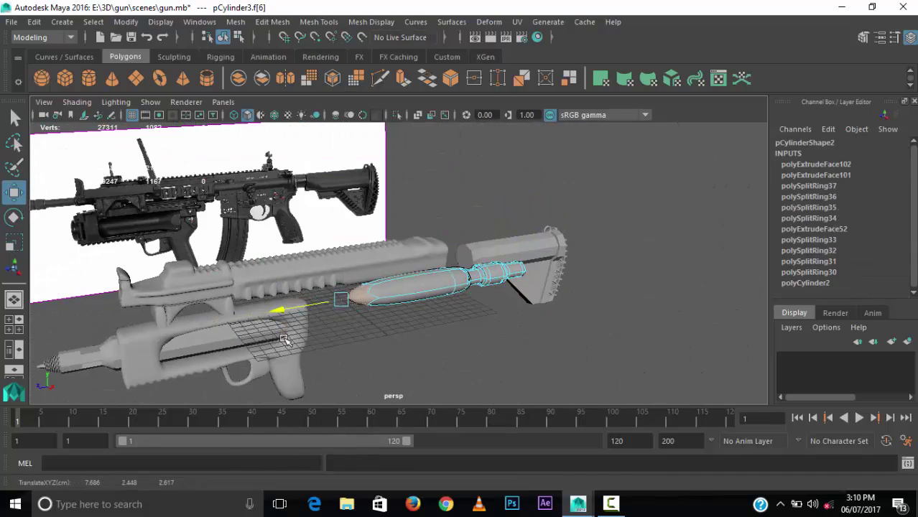
{"action": "key", "text": "ctrl+z"}
{"action": "key", "text": "ctrl+z"}
{"action": "left_click", "coordinate": [318, 21]}
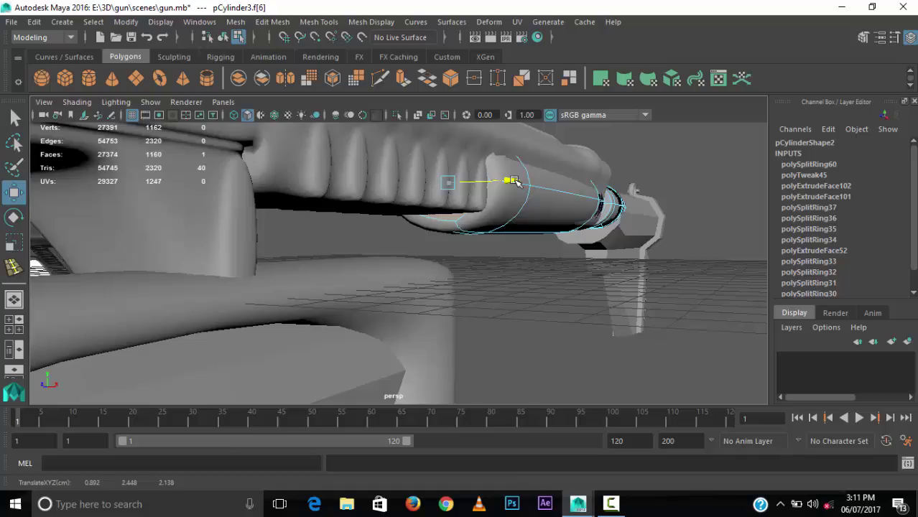
Step: Select the stock piece and orbit around the gun to inspect the stock ribs
{"action": "right_click_drag", "start_coordinate": [282, 130], "coordinate": [206, 146]}
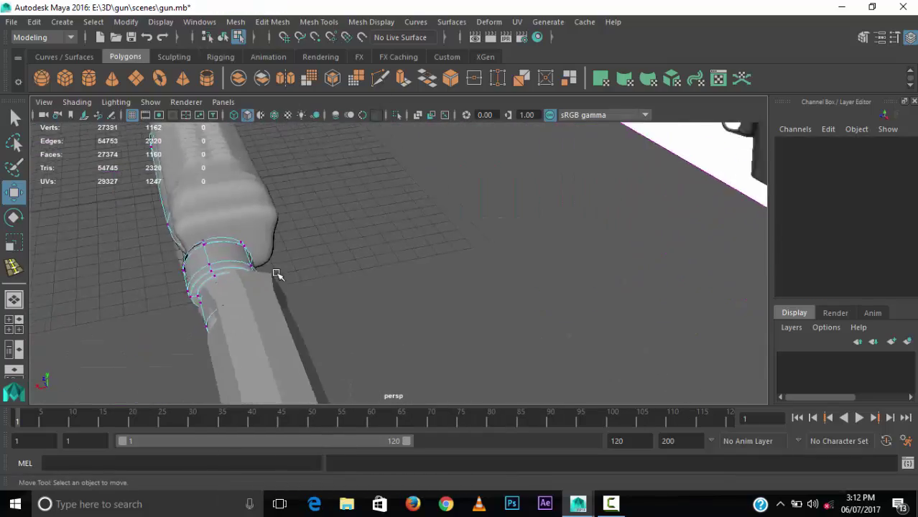
{"action": "left_click", "coordinate": [468, 295]}
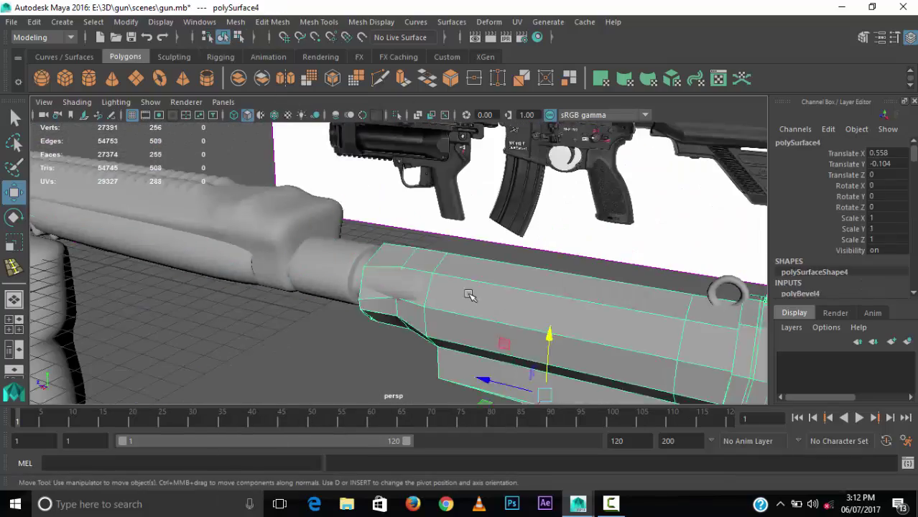
{"action": "left_click_drag", "start_coordinate": [469, 295], "coordinate": [515, 345], "text": "alt"}
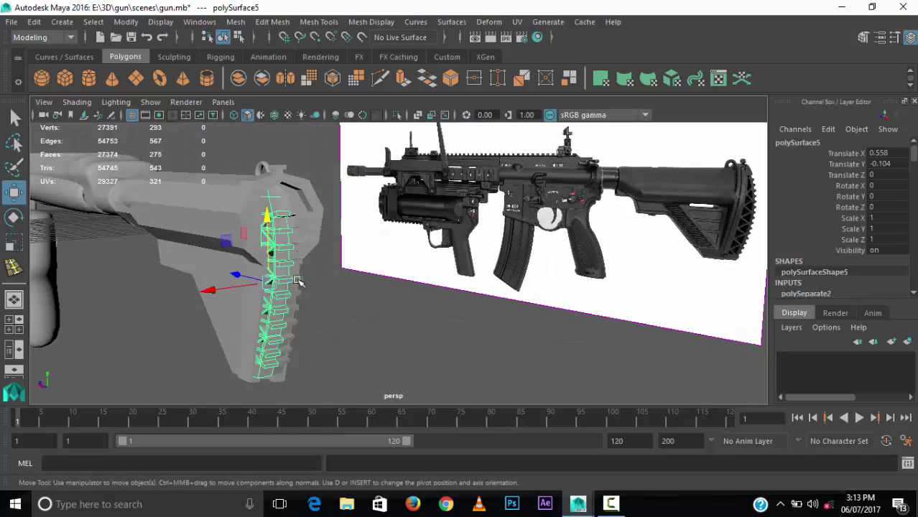
{"action": "left_click_drag", "start_coordinate": [258, 296], "coordinate": [357, 290], "text": "alt"}
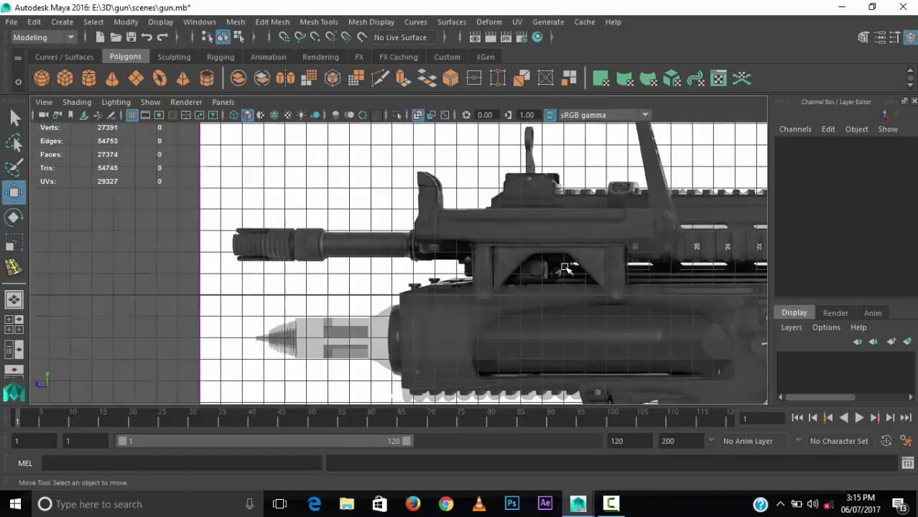
Step: Create a new polygon cylinder for the barrel, scale it, and select its front end face
{"action": "left_click", "coordinate": [88, 79]}
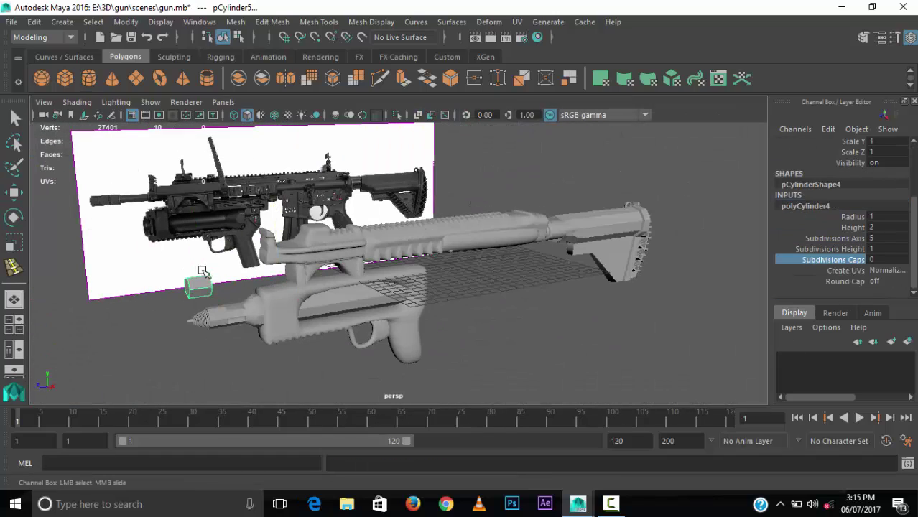
{"action": "key", "text": "space"}
{"action": "key", "text": "space"}
{"action": "key", "text": "r"}
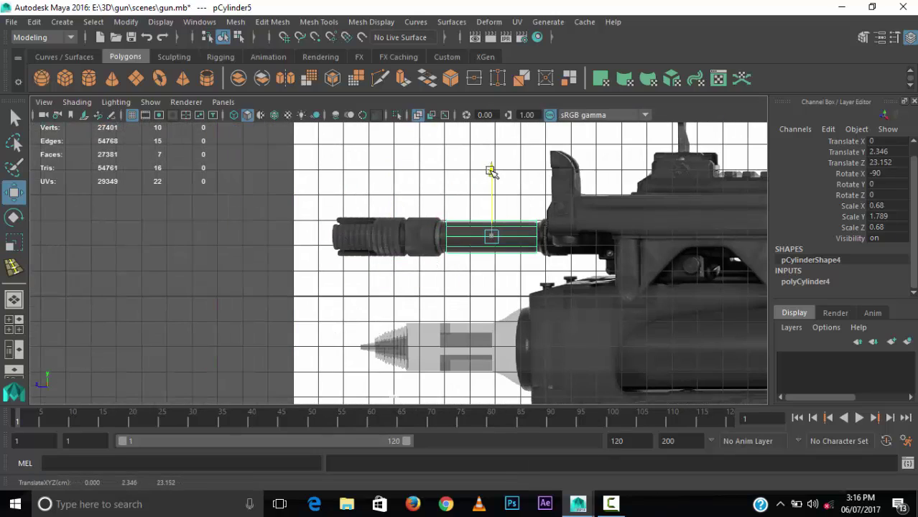
{"action": "key", "text": "space"}
{"action": "key", "text": "space"}
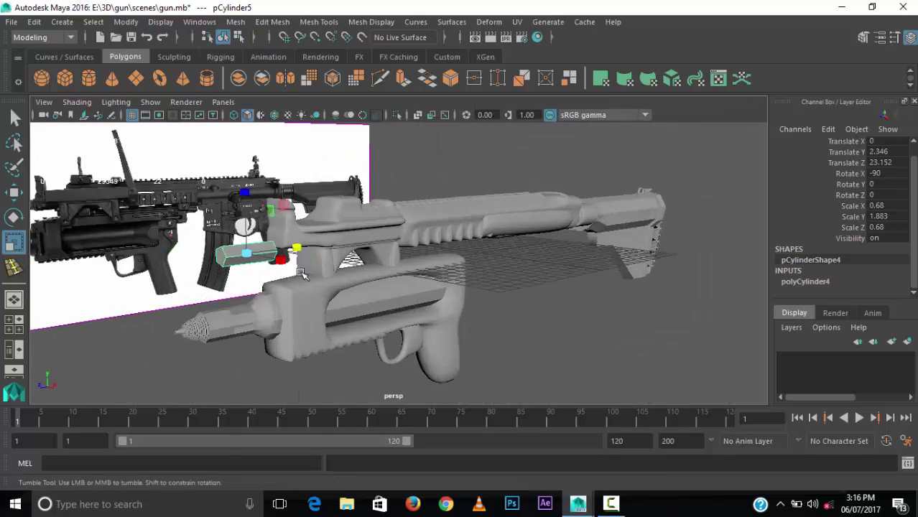
{"action": "key", "text": "space"}
{"action": "key", "text": "space"}
{"action": "left_click_drag", "start_coordinate": [474, 287], "coordinate": [481, 294], "text": "alt"}
Step: Extrude the end face repeatedly, scaling and pulling the sections toward the muzzle
{"action": "key", "text": "ctrl+e"}
{"action": "scroll", "coordinate": [580, 283], "scroll_direction": "up", "scroll_amount": 5}
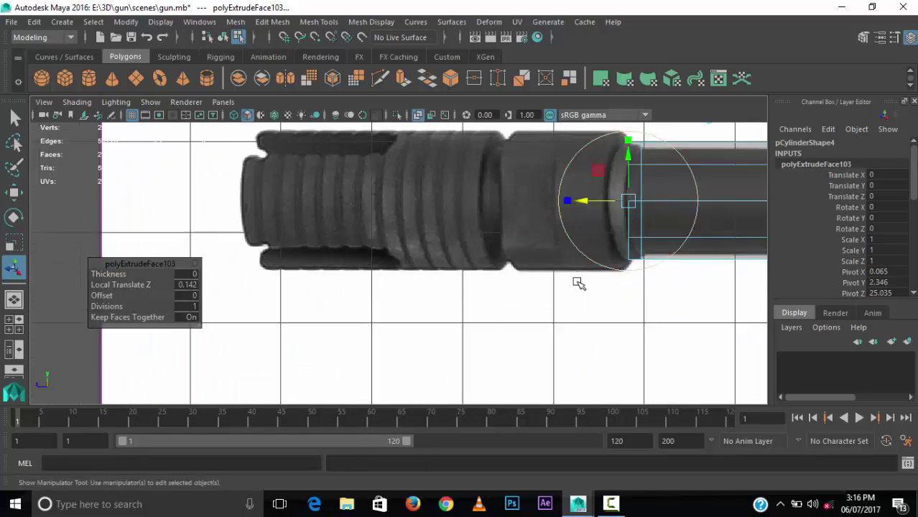
{"action": "scroll", "coordinate": [542, 219], "scroll_direction": "up", "scroll_amount": 2}
{"action": "key", "text": "r"}
{"action": "key", "text": "ctrl+e"}
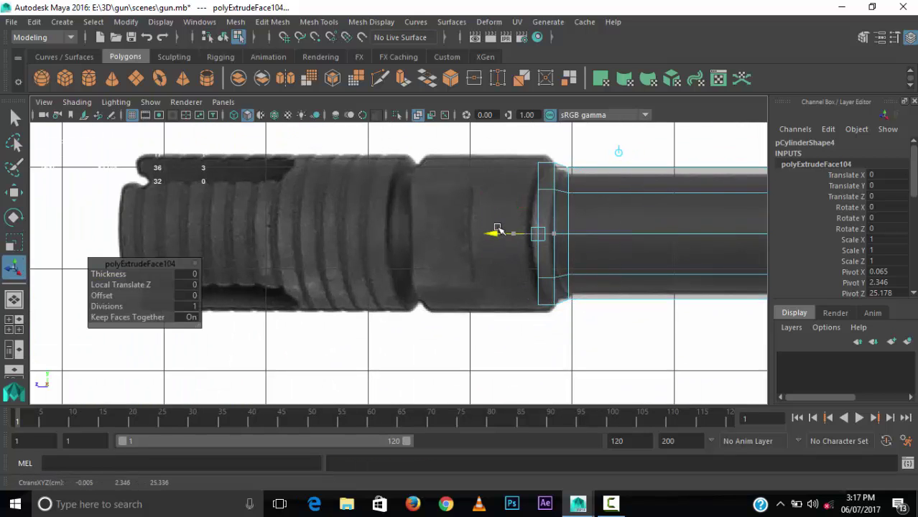
{"action": "key", "text": "space"}
{"action": "key", "text": "space"}
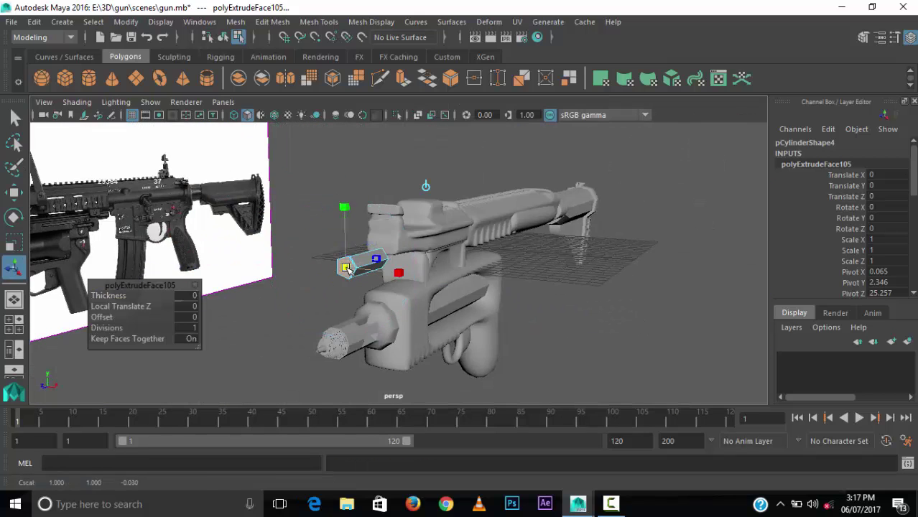
{"action": "scroll", "coordinate": [312, 224], "scroll_direction": "up", "scroll_amount": 5}
{"action": "scroll", "coordinate": [312, 224], "scroll_direction": "down", "scroll_amount": 5}
{"action": "key", "text": "ctrl+e"}
{"action": "key", "text": "space"}
{"action": "key", "text": "space"}
{"action": "key", "text": "ctrl+e"}
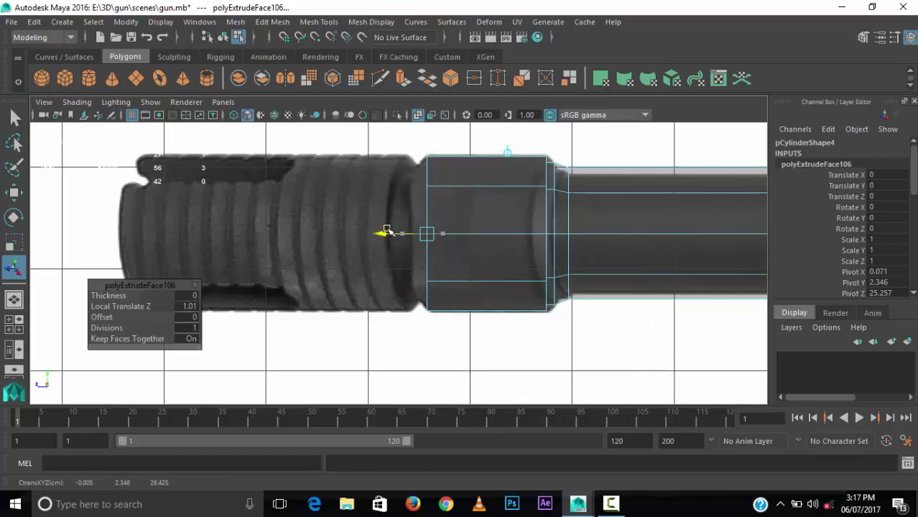
{"action": "key", "text": "ctrl+e"}
{"action": "left_click_drag", "start_coordinate": [374, 233], "coordinate": [302, 234]}
Step: Extrude more stepped sections along the barrel, up to polyExtrudeFace114
{"action": "key", "text": "ctrl+e"}
{"action": "scroll", "coordinate": [445, 257], "scroll_direction": "down", "scroll_amount": 3}
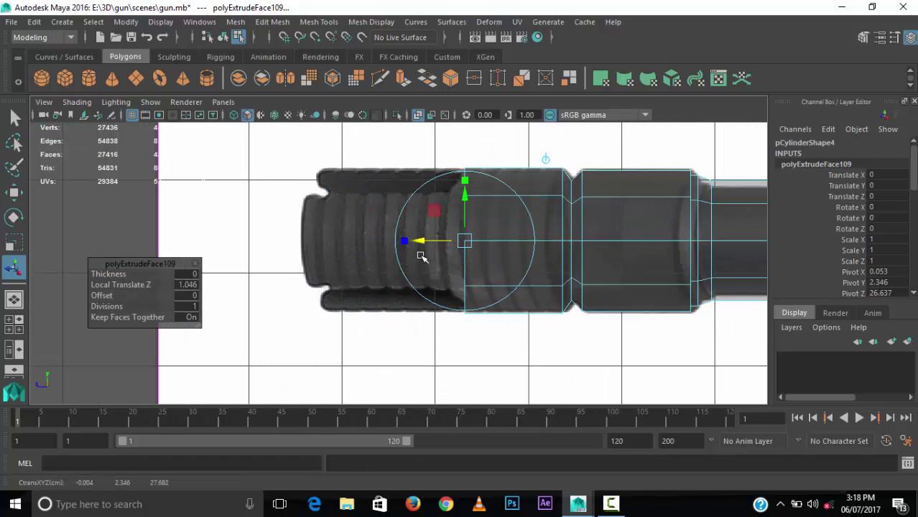
{"action": "left_click_drag", "start_coordinate": [418, 257], "coordinate": [415, 258]}
{"action": "key", "text": "space"}
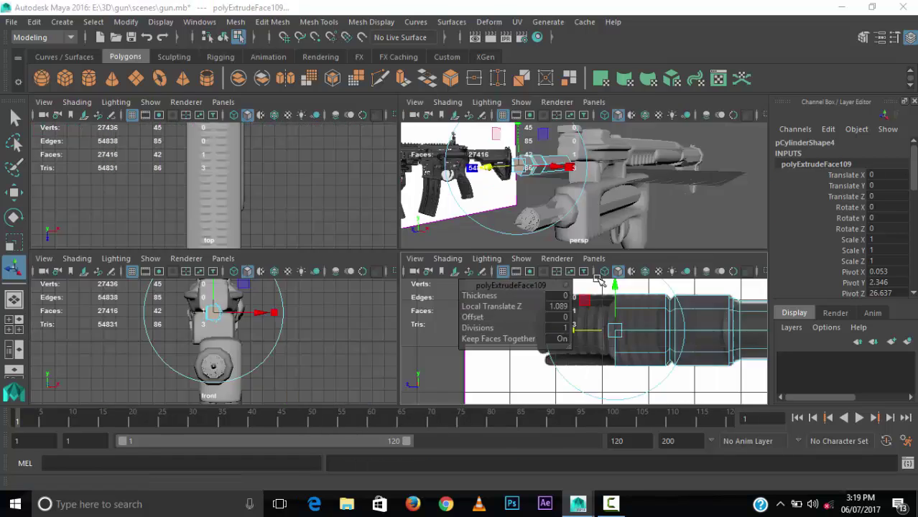
{"action": "key", "text": "space"}
{"action": "key", "text": "space"}
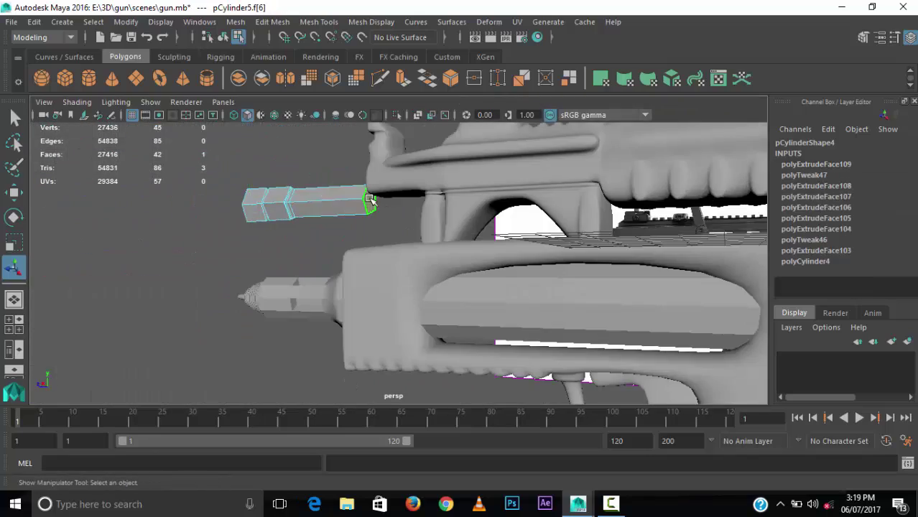
{"action": "key", "text": "ctrl+e"}
{"action": "left_click_drag", "start_coordinate": [454, 219], "coordinate": [499, 263], "text": "alt"}
{"action": "key", "text": "ctrl+e"}
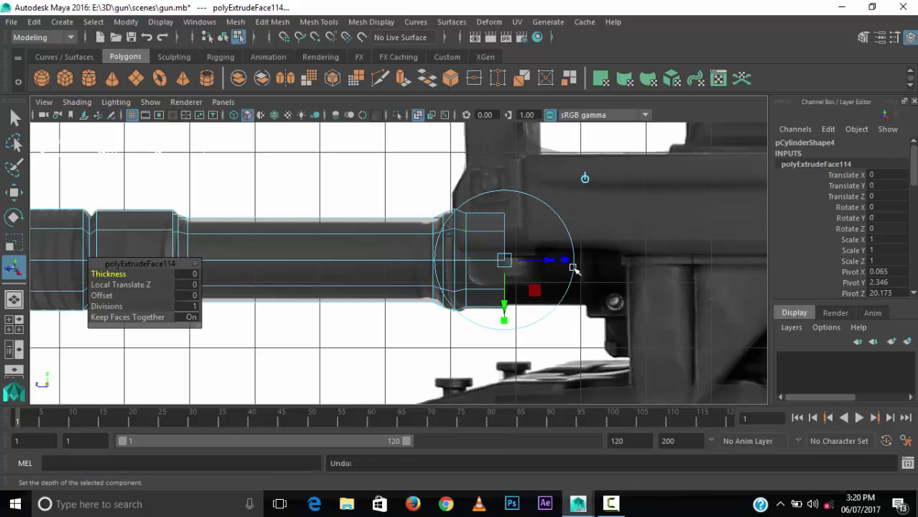
Step: Select a ring of barrel-tube vertices and shrink it uniformly to taper the end
{"action": "scroll", "coordinate": [646, 280], "scroll_direction": "down", "scroll_amount": 2}
{"action": "scroll", "coordinate": [647, 280], "scroll_direction": "down", "scroll_amount": 3}
{"action": "scroll", "coordinate": [647, 280], "scroll_direction": "down", "scroll_amount": 3}
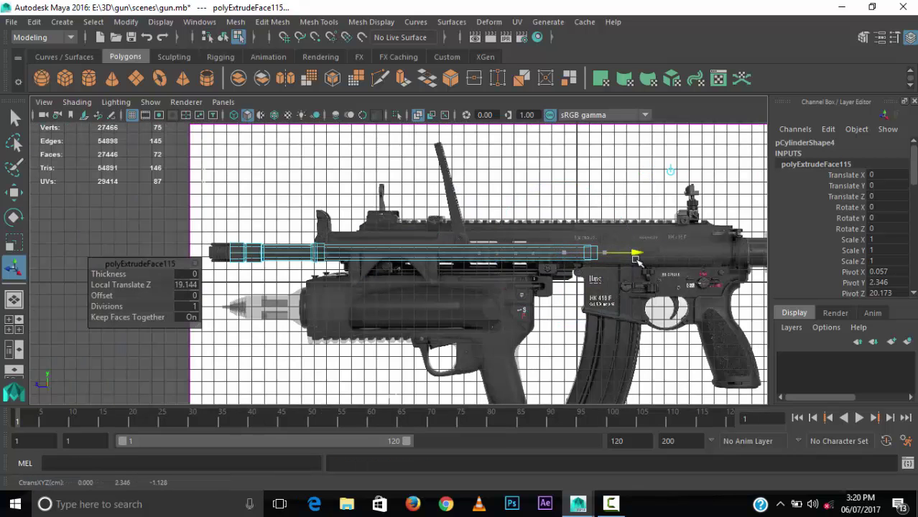
{"action": "key", "text": "space"}
{"action": "key", "text": "space"}
{"action": "mouse_move", "coordinate": [502, 287]}
{"action": "left_mouse_down", "text": "alt"}
{"action": "mouse_move", "coordinate": [474, 308]}
{"action": "mouse_move", "coordinate": [453, 345]}
{"action": "left_mouse_up", "text": "alt"}
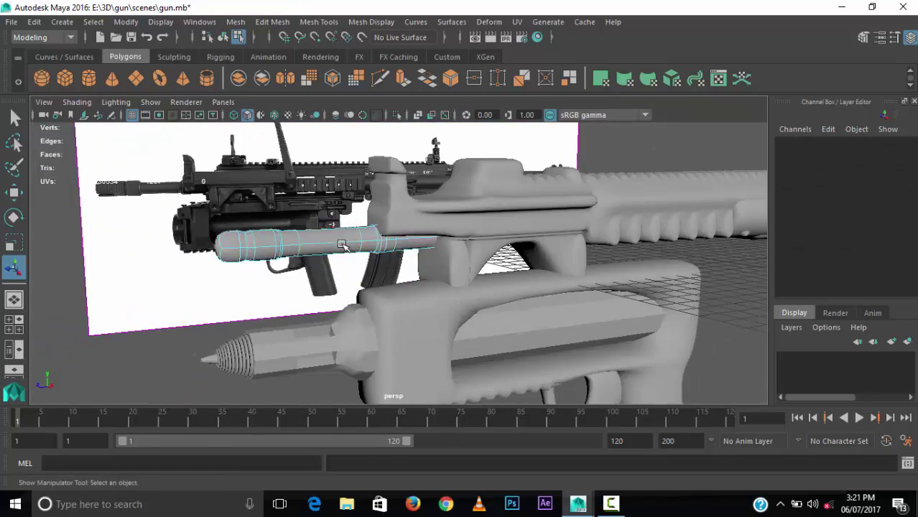
{"action": "key", "text": "space"}
{"action": "key", "text": "space"}
{"action": "scroll", "coordinate": [515, 293], "scroll_direction": "up", "scroll_amount": 5}
{"action": "scroll", "coordinate": [467, 259], "scroll_direction": "down", "scroll_amount": 1}
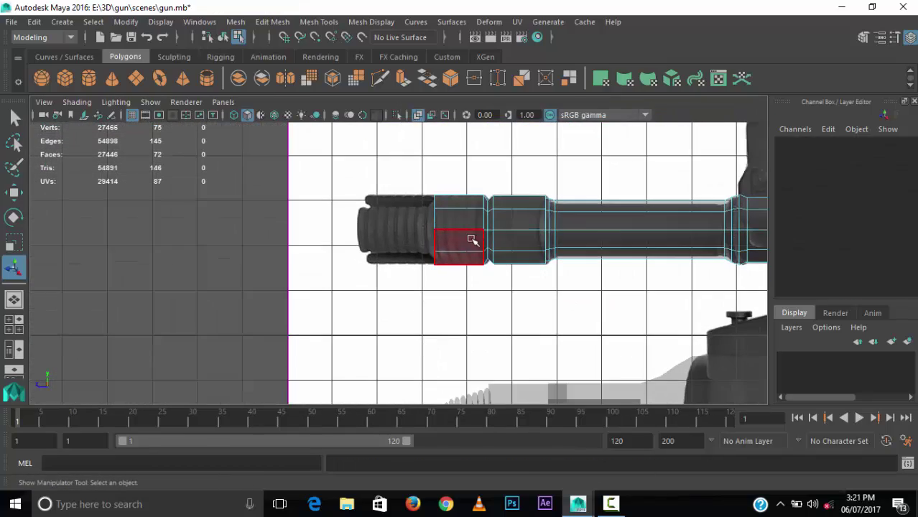
{"action": "left_click_drag", "start_coordinate": [485, 293], "coordinate": [429, 186]}
{"action": "key", "text": "r"}
{"action": "left_click_drag", "start_coordinate": [460, 230], "coordinate": [527, 257]}
Step: Add the remaining end vertices to the selection and adjust them
{"action": "scroll", "coordinate": [501, 221], "scroll_direction": "up", "scroll_amount": 2}
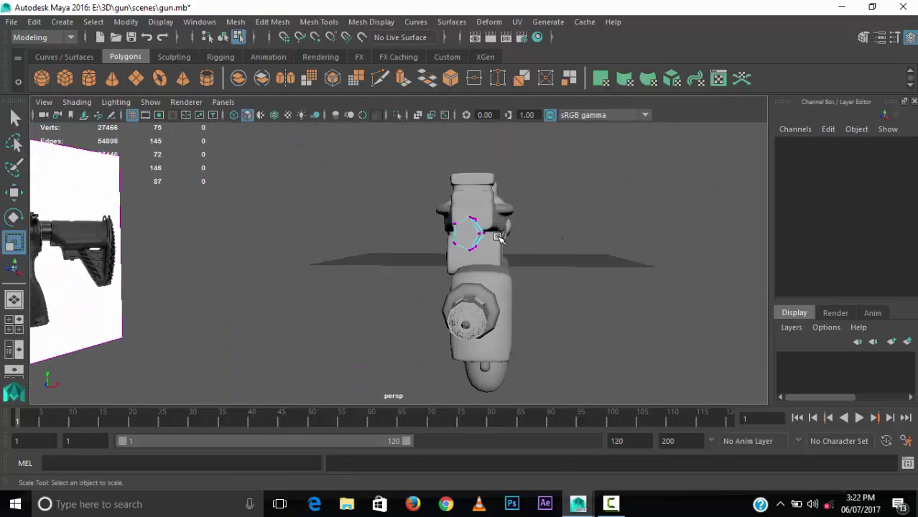
{"action": "scroll", "coordinate": [499, 219], "scroll_direction": "up", "scroll_amount": 3}
{"action": "key", "text": "w"}
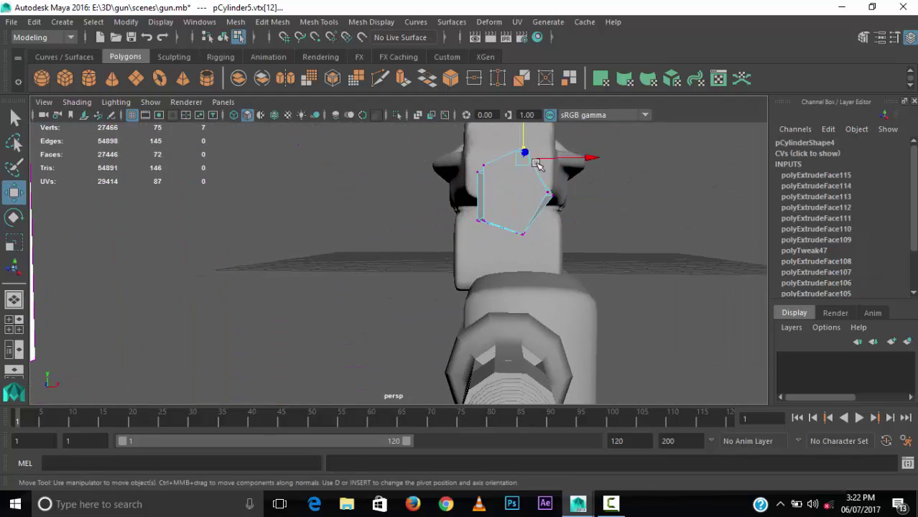
{"action": "mouse_move", "coordinate": [459, 143]}
{"action": "left_mouse_down"}
{"action": "mouse_move", "coordinate": [583, 208]}
{"action": "mouse_move", "coordinate": [538, 245]}
{"action": "mouse_move", "coordinate": [492, 164]}
{"action": "left_mouse_up"}
{"action": "key", "text": "space"}
{"action": "key", "text": "space"}
{"action": "key", "text": "r"}
{"action": "key", "text": "space"}
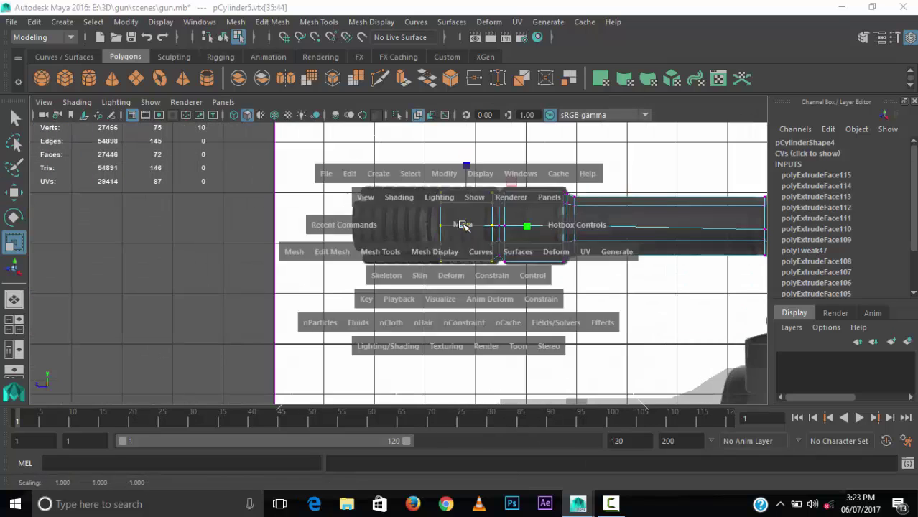
Step: Extrude two new sections at the tube's front and pull them forward
{"action": "key", "text": "ctrl+e"}
{"action": "mouse_move", "coordinate": [497, 211]}
{"action": "left_mouse_down", "text": "alt"}
{"action": "mouse_move", "coordinate": [525, 248]}
{"action": "mouse_move", "coordinate": [451, 234]}
{"action": "left_mouse_up", "text": "alt"}
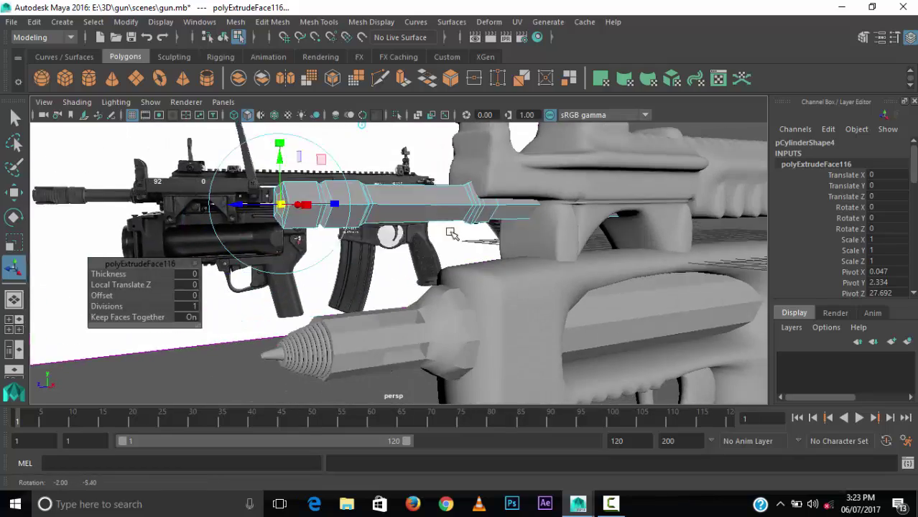
{"action": "key", "text": "ctrl+e"}
{"action": "key", "text": "space"}
{"action": "key", "text": "space"}
{"action": "left_click_drag", "start_coordinate": [314, 226], "coordinate": [331, 196]}
{"action": "key", "text": "space"}
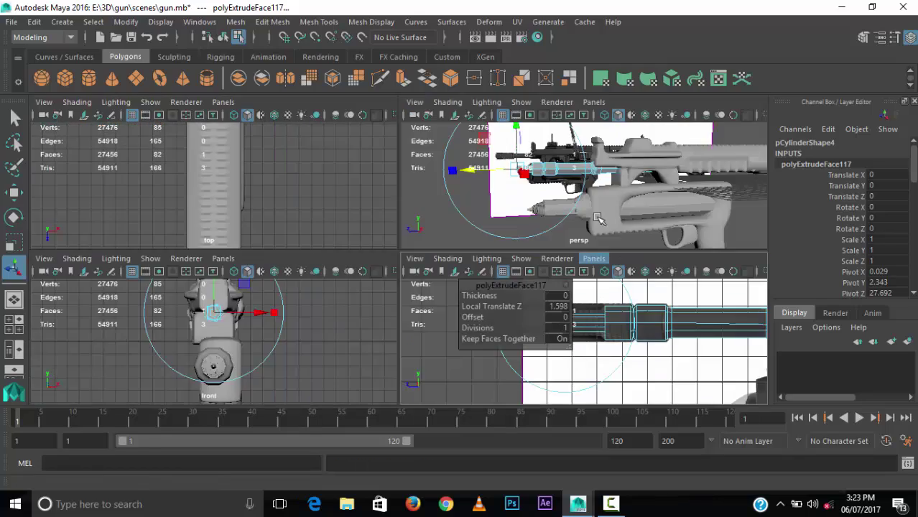
{"action": "key", "text": "space"}
{"action": "scroll", "coordinate": [496, 187], "scroll_direction": "up", "scroll_amount": 5}
Step: Scale the muzzle pipe pPipe12 down slightly
{"action": "key", "text": "F8"}
{"action": "key", "text": "w"}
{"action": "scroll", "coordinate": [496, 180], "scroll_direction": "up", "scroll_amount": 2}
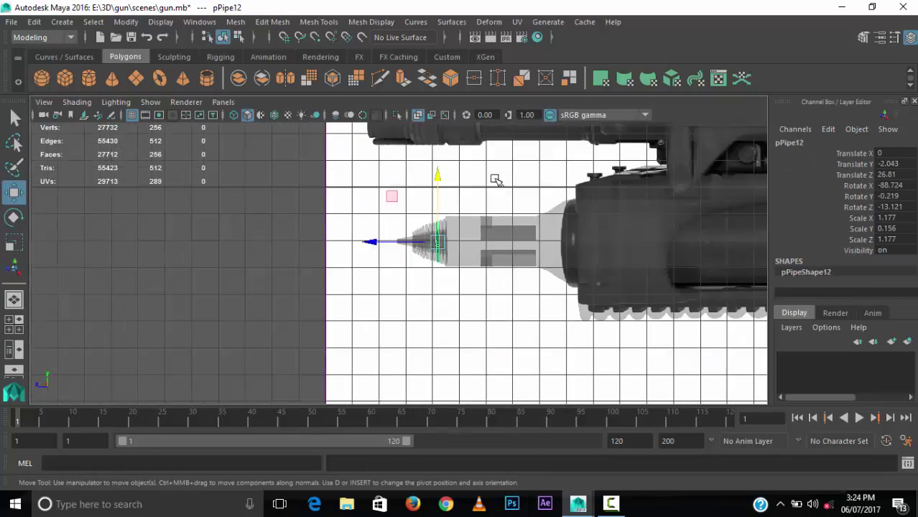
{"action": "scroll", "coordinate": [496, 180], "scroll_direction": "down", "scroll_amount": 3}
{"action": "key", "text": "f"}
{"action": "key", "text": "space"}
{"action": "key", "text": "space"}
{"action": "mouse_move", "coordinate": [589, 197]}
{"action": "left_mouse_down", "text": "alt"}
{"action": "mouse_move", "coordinate": [527, 278]}
{"action": "mouse_move", "coordinate": [563, 242]}
{"action": "left_mouse_up", "text": "alt"}
{"action": "key", "text": "r"}
{"action": "left_click_drag", "start_coordinate": [459, 251], "coordinate": [449, 253]}
{"action": "mouse_move", "coordinate": [449, 253]}
{"action": "left_mouse_down", "text": "alt"}
{"action": "mouse_move", "coordinate": [305, 280]}
{"action": "mouse_move", "coordinate": [290, 260]}
{"action": "left_mouse_up", "text": "alt"}
{"action": "key", "text": "w"}
{"action": "key", "text": "w"}
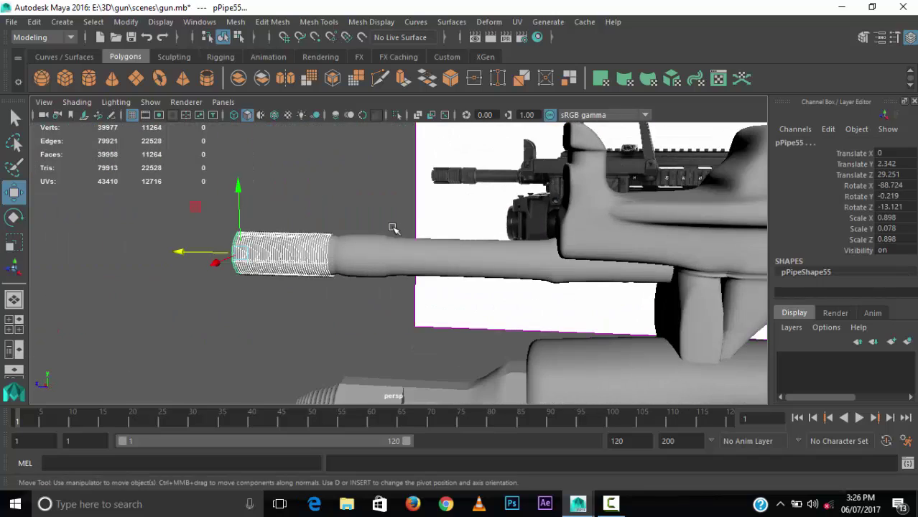
Step: Merge the selected barrel pieces into one object with Mesh > Combine
{"action": "left_click", "coordinate": [236, 21]}
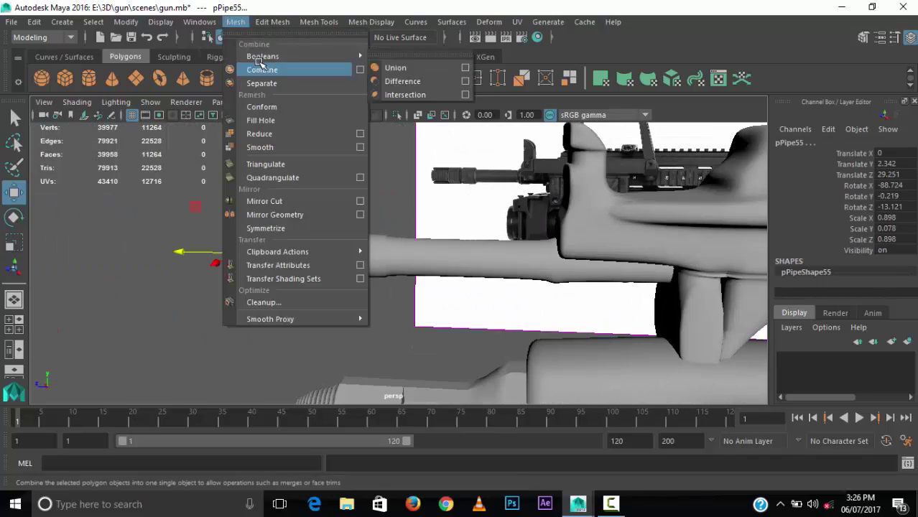
{"action": "left_click", "coordinate": [262, 68]}
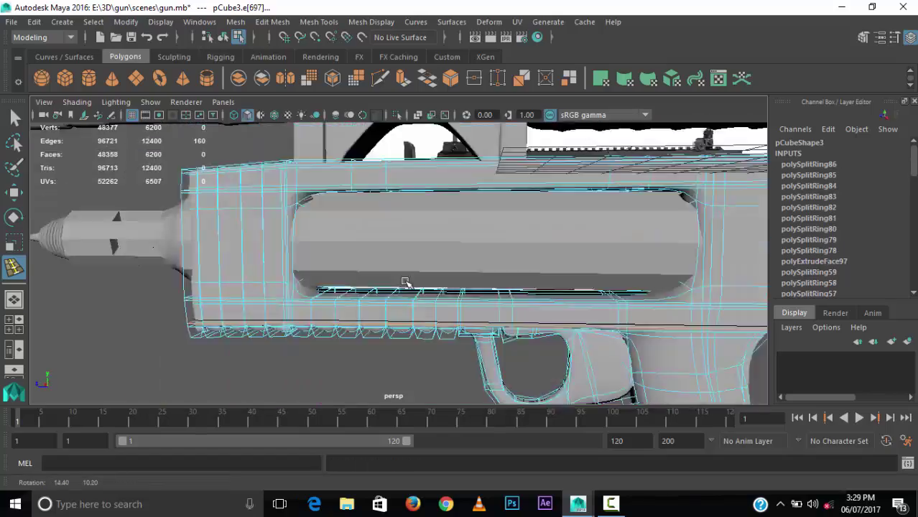
{"action": "left_click_drag", "start_coordinate": [558, 296], "coordinate": [447, 260], "text": "alt"}
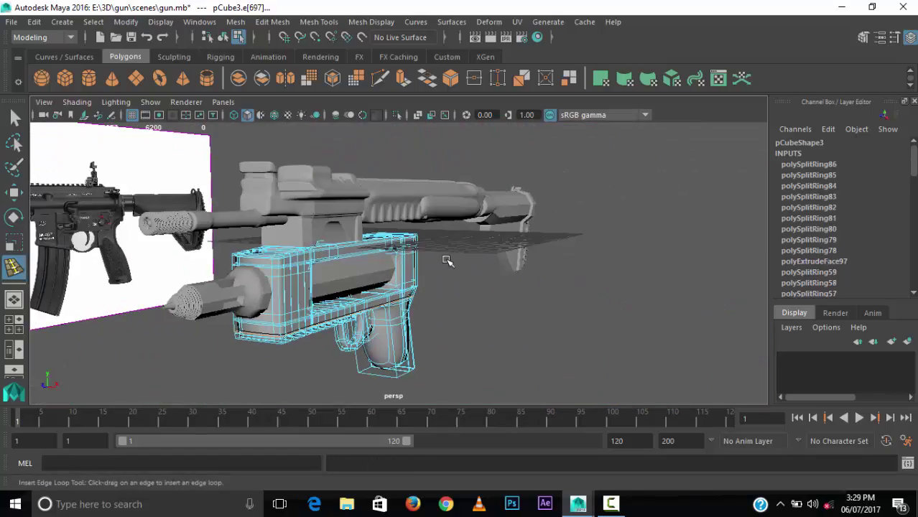
{"action": "key", "text": "w"}
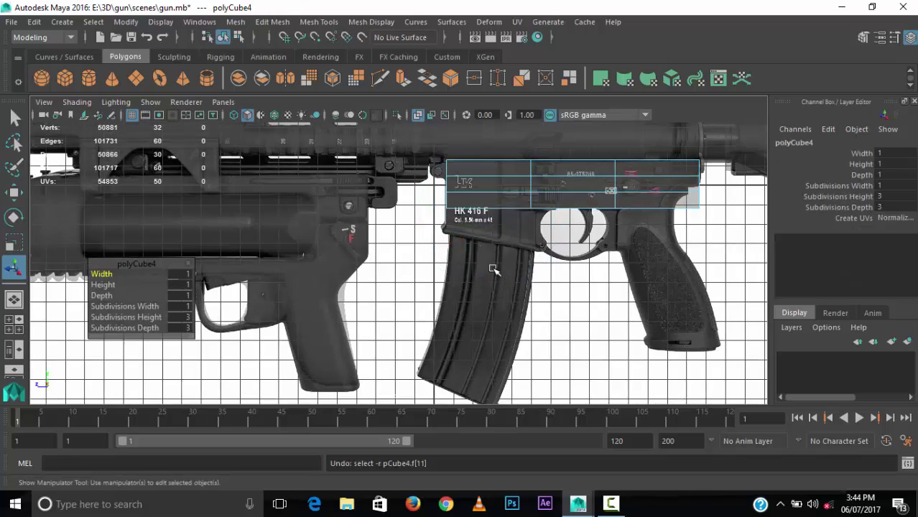
Step: Extrude the first magazine sections from the receiver box, moving and rotating each to match the reference
{"action": "left_click_drag", "start_coordinate": [542, 201], "coordinate": [519, 170]}
{"action": "key", "text": "w"}
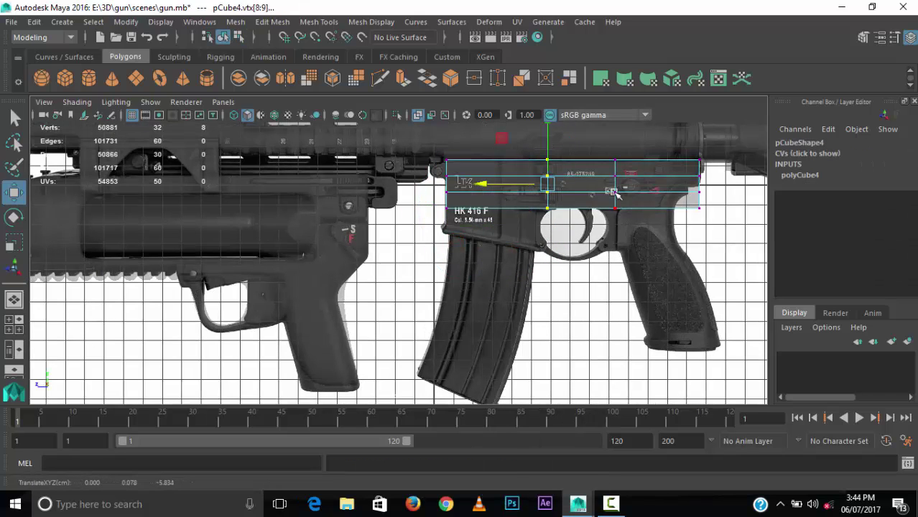
{"action": "key", "text": "ctrl+e"}
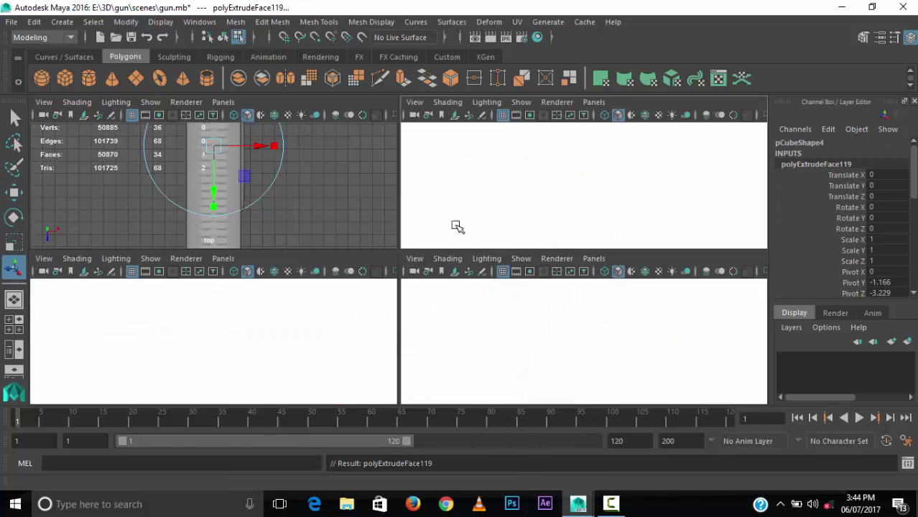
{"action": "key", "text": "w"}
{"action": "left_click_drag", "start_coordinate": [532, 216], "coordinate": [485, 223]}
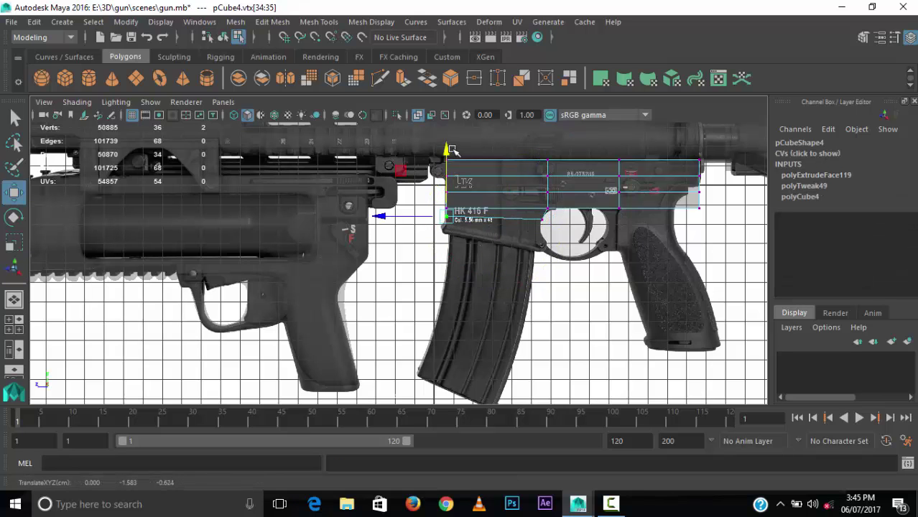
{"action": "key", "text": "space"}
{"action": "key", "text": "space"}
{"action": "key", "text": "space"}
{"action": "key", "text": "space"}
{"action": "key", "text": "ctrl+e"}
{"action": "key", "text": "e"}
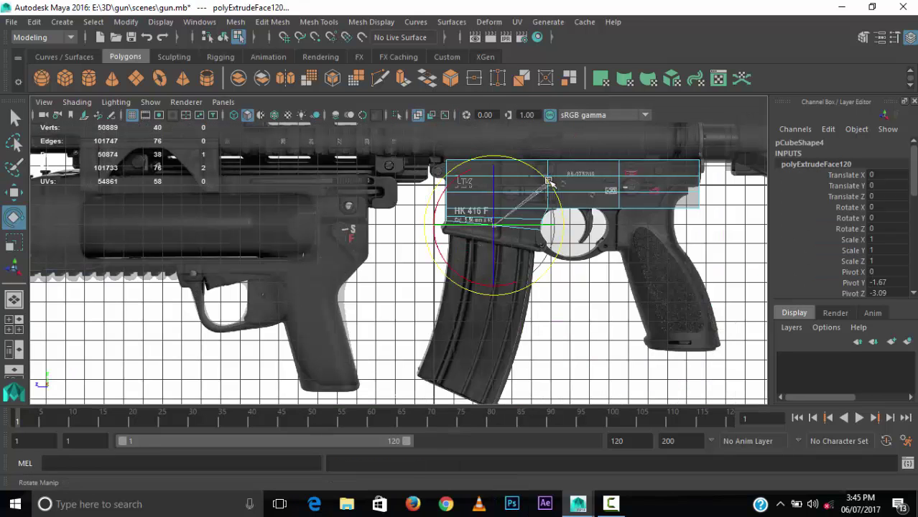
{"action": "key", "text": "ctrl+e"}
{"action": "key", "text": "e"}
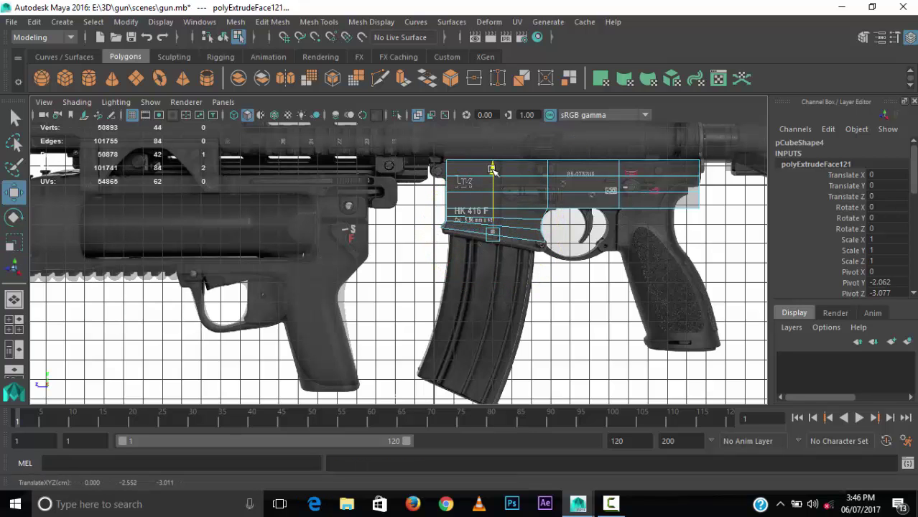
{"action": "key", "text": "space"}
{"action": "key", "text": "space"}
Step: Extrude further curved magazine sections down to the bottom, rotating and scaling each one
{"action": "key", "text": "ctrl+e"}
{"action": "key", "text": "r"}
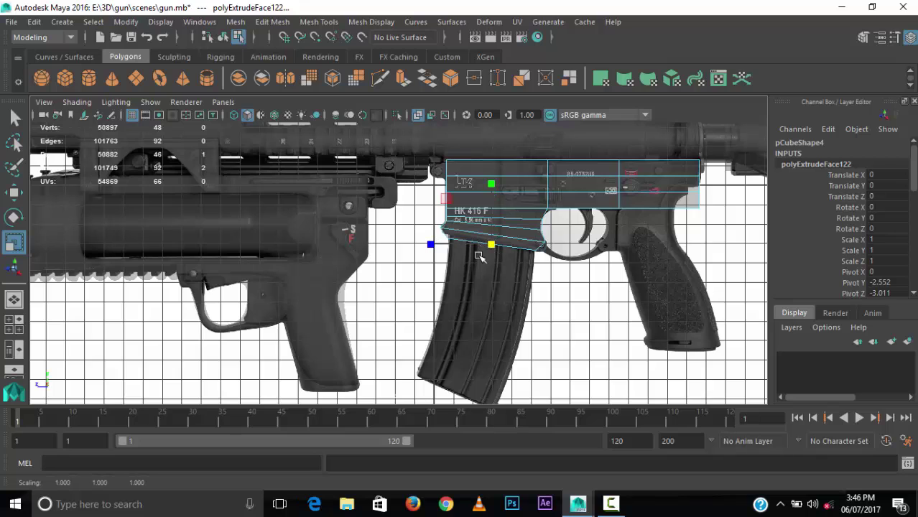
{"action": "key", "text": "ctrl+e"}
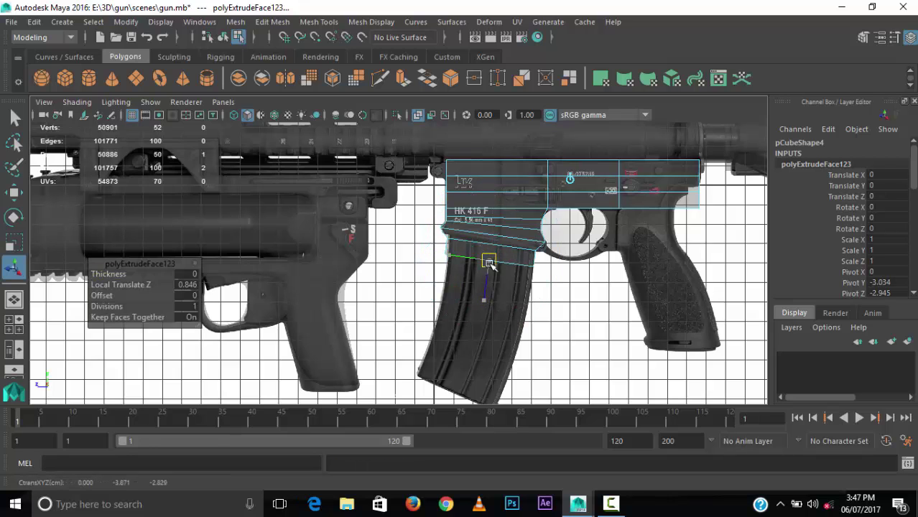
{"action": "key", "text": "e"}
{"action": "key", "text": "ctrl+e"}
{"action": "key", "text": "e"}
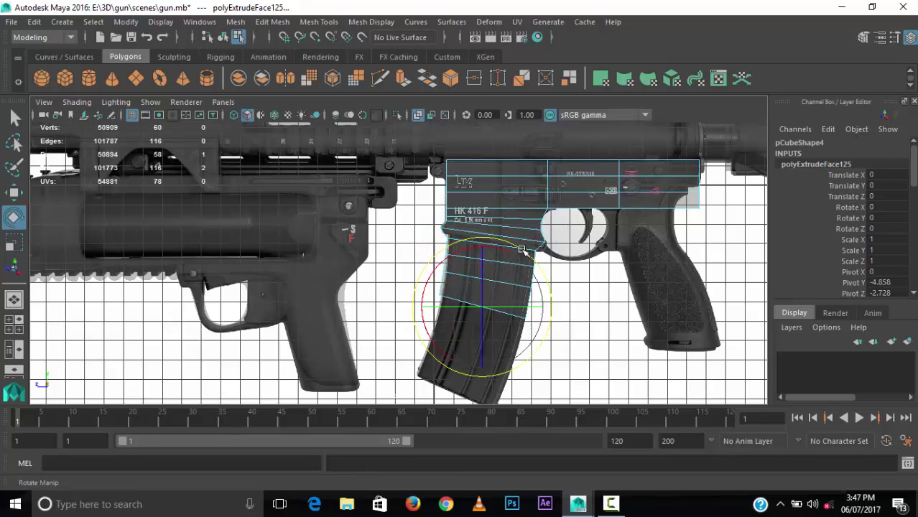
{"action": "key", "text": "ctrl+e"}
{"action": "key", "text": "e"}
{"action": "key", "text": "ctrl+e"}
{"action": "key", "text": "ctrl+e"}
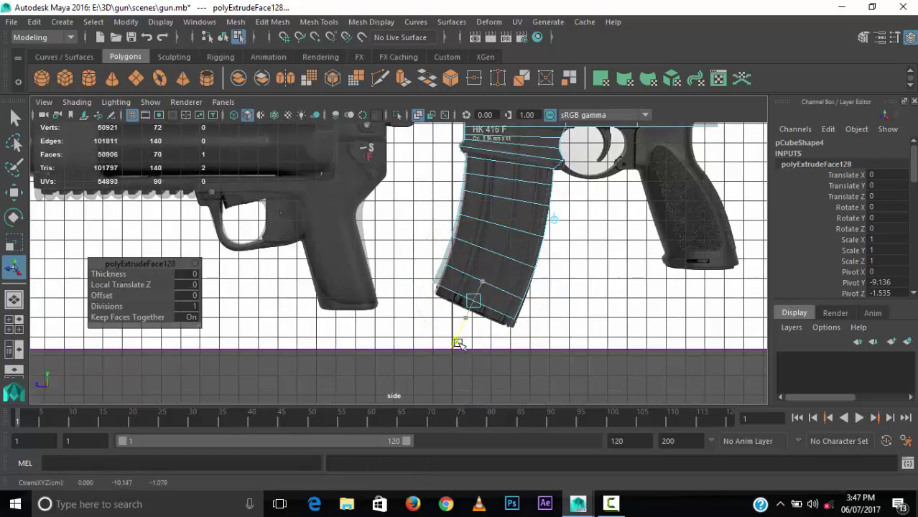
{"action": "key", "text": "e"}
{"action": "key", "text": "space"}
{"action": "key", "text": "space"}
{"action": "key", "text": "space"}
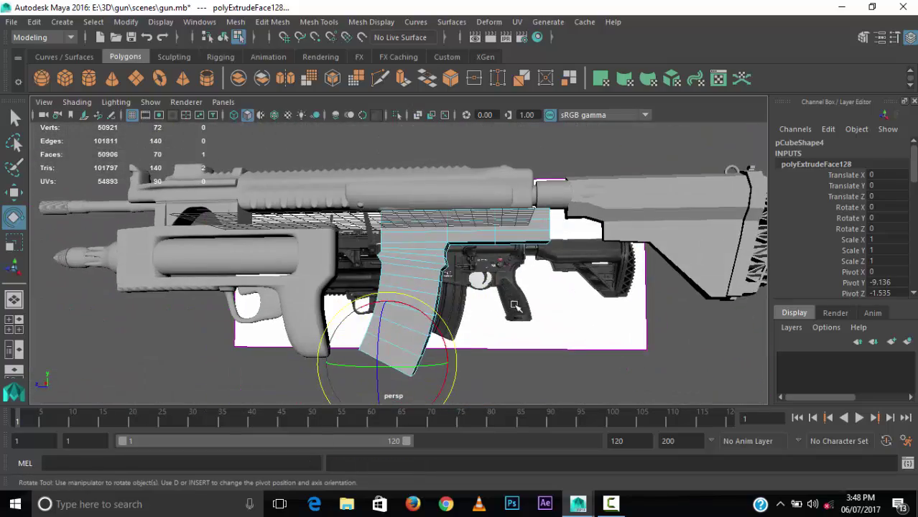
{"action": "left_click_drag", "start_coordinate": [474, 194], "coordinate": [512, 163]}
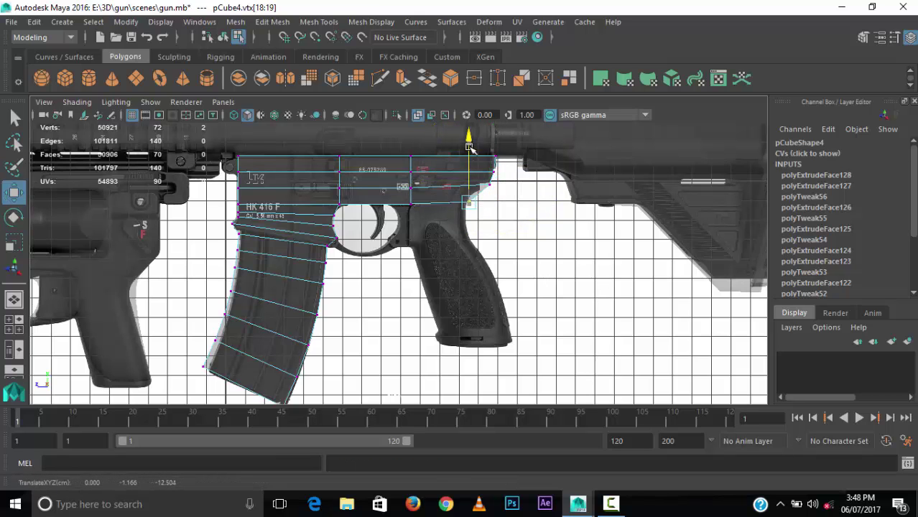
Step: Select the faces under the receiver's rear and extrude the first grip sections downward
{"action": "right_click_drag", "start_coordinate": [471, 149], "coordinate": [478, 208]}
{"action": "left_click_drag", "start_coordinate": [478, 208], "coordinate": [498, 246]}
{"action": "key", "text": "space"}
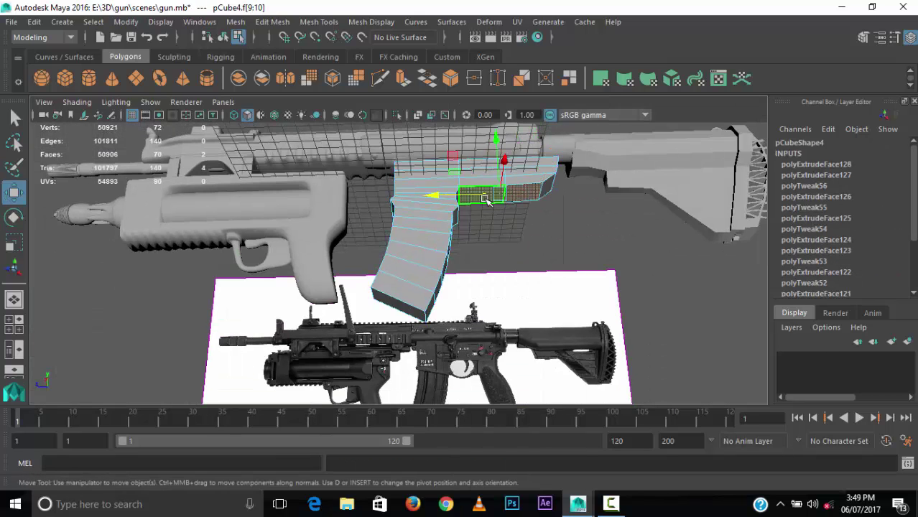
{"action": "key", "text": "ctrl+e"}
{"action": "key", "text": "space"}
{"action": "key", "text": "ctrl+z"}
{"action": "key", "text": "ctrl+e"}
{"action": "key", "text": "space"}
{"action": "key", "text": "space"}
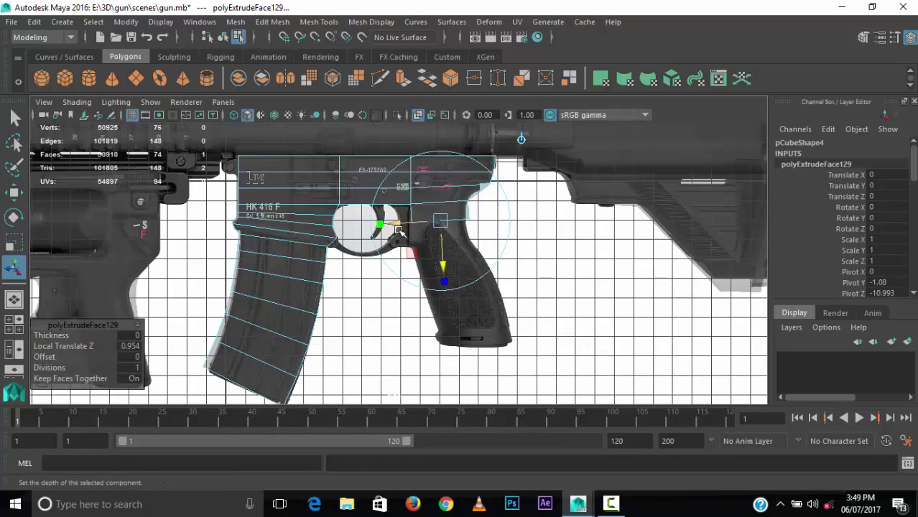
{"action": "key", "text": "ctrl+e"}
{"action": "mouse_move", "coordinate": [379, 224]}
{"action": "left_mouse_down"}
{"action": "mouse_move", "coordinate": [436, 260]}
{"action": "mouse_move", "coordinate": [381, 247]}
{"action": "left_mouse_up"}
Step: Extrude more grip sections, scaling and pulling each down along the angled reference grip
{"action": "key", "text": "ctrl+e"}
{"action": "key", "text": "r"}
{"action": "key", "text": "ctrl+e"}
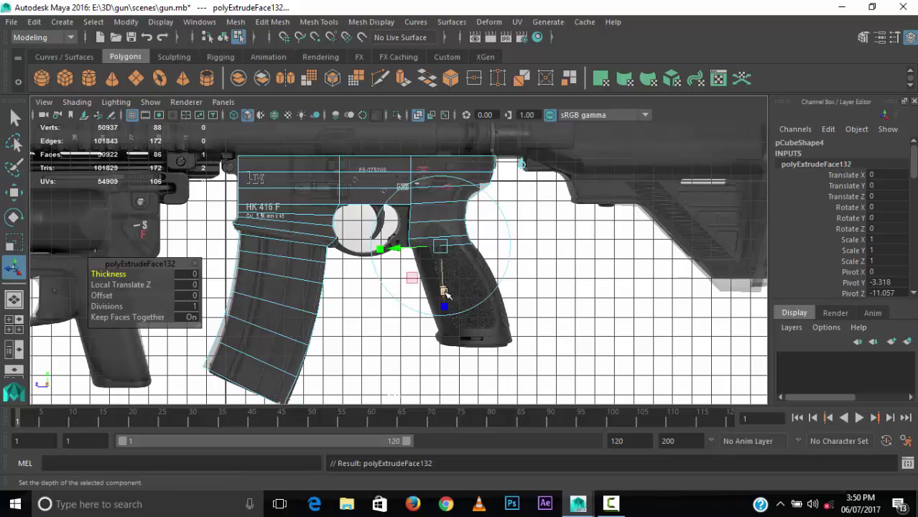
{"action": "key", "text": "r"}
{"action": "left_click_drag", "start_coordinate": [454, 266], "coordinate": [461, 268]}
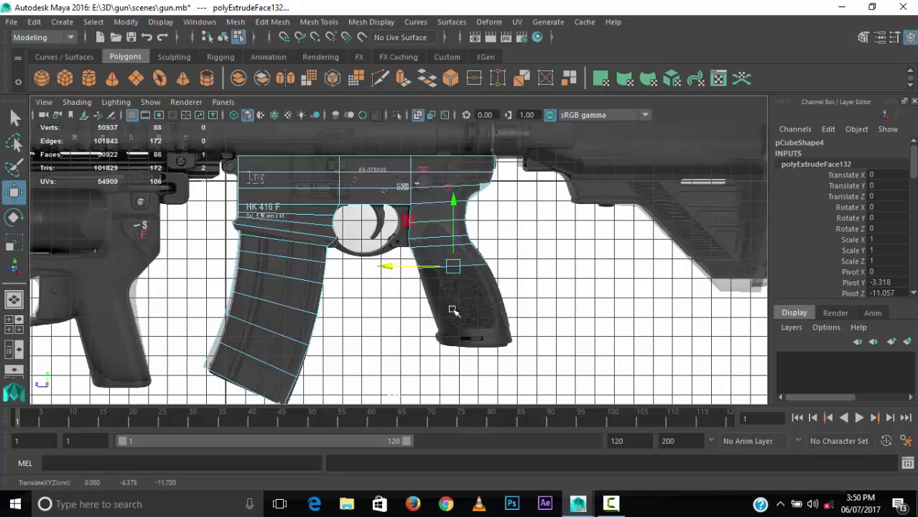
{"action": "key", "text": "ctrl+e"}
{"action": "mouse_move", "coordinate": [452, 310]}
{"action": "left_mouse_down"}
{"action": "mouse_move", "coordinate": [434, 302]}
{"action": "mouse_move", "coordinate": [476, 330]}
{"action": "left_mouse_up"}
{"action": "key", "text": "ctrl+e"}
{"action": "key", "text": "r"}
{"action": "key", "text": "ctrl+e"}
{"action": "key", "text": "r"}
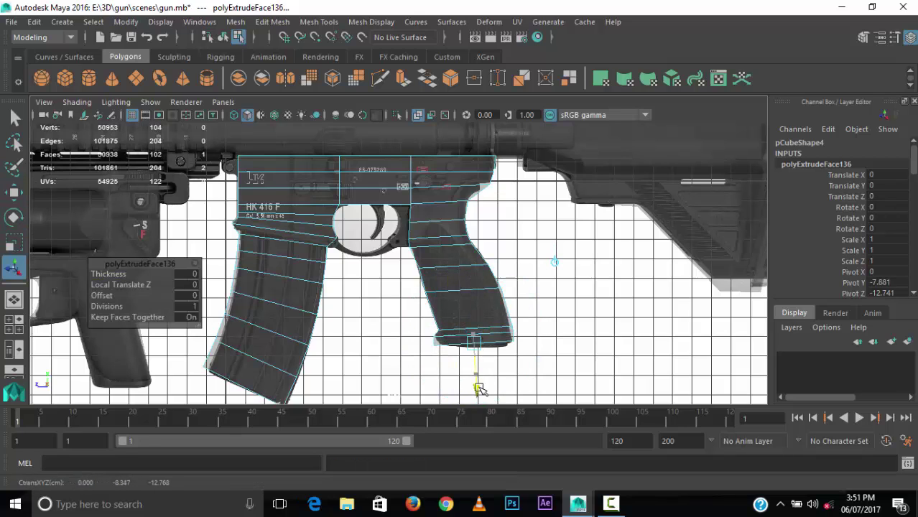
Step: Select and reposition the vertices at the bottom of the grip
{"action": "right_click_drag", "start_coordinate": [507, 130], "coordinate": [441, 130]}
{"action": "key", "text": "w"}
{"action": "mouse_move", "coordinate": [502, 330]}
{"action": "left_mouse_down"}
{"action": "mouse_move", "coordinate": [523, 345]}
{"action": "mouse_move", "coordinate": [492, 365]}
{"action": "left_mouse_up"}
{"action": "left_click", "coordinate": [512, 327]}
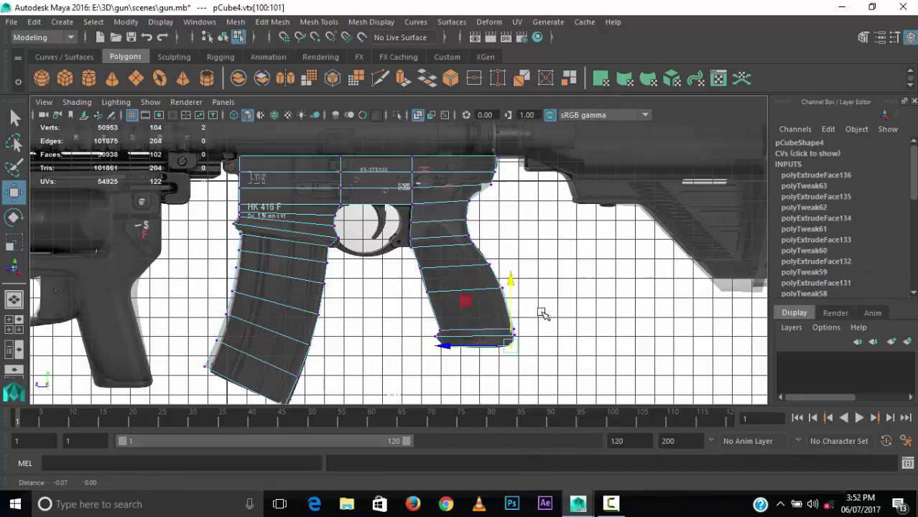
Step: Scale a column of grip vertices to refine the grip's shape
{"action": "scroll", "coordinate": [543, 312], "scroll_direction": "up", "scroll_amount": 2}
{"action": "scroll", "coordinate": [543, 312], "scroll_direction": "down", "scroll_amount": 2}
{"action": "left_click", "coordinate": [431, 219]}
{"action": "mouse_move", "coordinate": [431, 219]}
{"action": "left_mouse_down", "text": "alt"}
{"action": "mouse_move", "coordinate": [571, 271]}
{"action": "mouse_move", "coordinate": [408, 281]}
{"action": "mouse_move", "coordinate": [447, 309]}
{"action": "mouse_move", "coordinate": [578, 337]}
{"action": "mouse_move", "coordinate": [546, 345]}
{"action": "left_mouse_up", "text": "alt"}
{"action": "mouse_move", "coordinate": [363, 276]}
{"action": "left_mouse_down"}
{"action": "mouse_move", "coordinate": [320, 320]}
{"action": "mouse_move", "coordinate": [492, 336]}
{"action": "mouse_move", "coordinate": [528, 293]}
{"action": "mouse_move", "coordinate": [321, 320]}
{"action": "left_mouse_up"}
{"action": "key", "text": "r"}
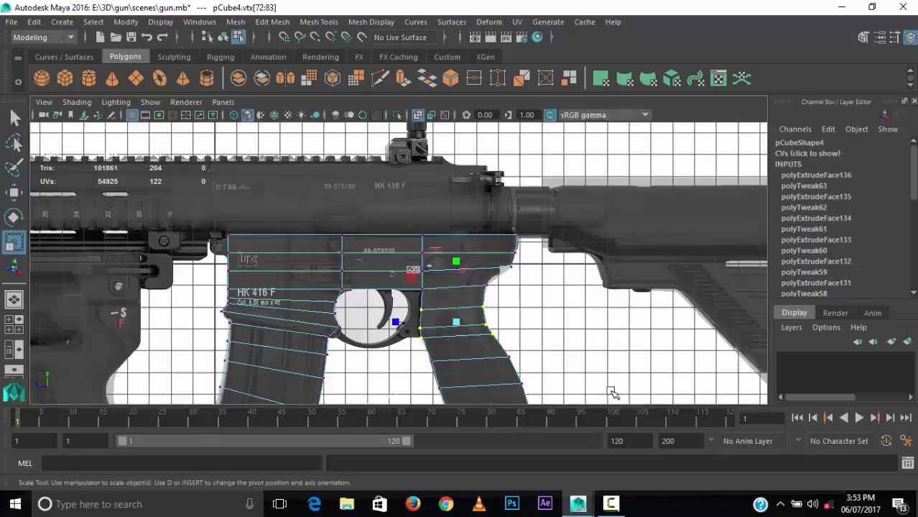
{"action": "key", "text": "space"}
Step: Extrude trigger guard sections around the trigger opening, checking them in the side view
{"action": "key", "text": "ctrl+e"}
{"action": "key", "text": "space"}
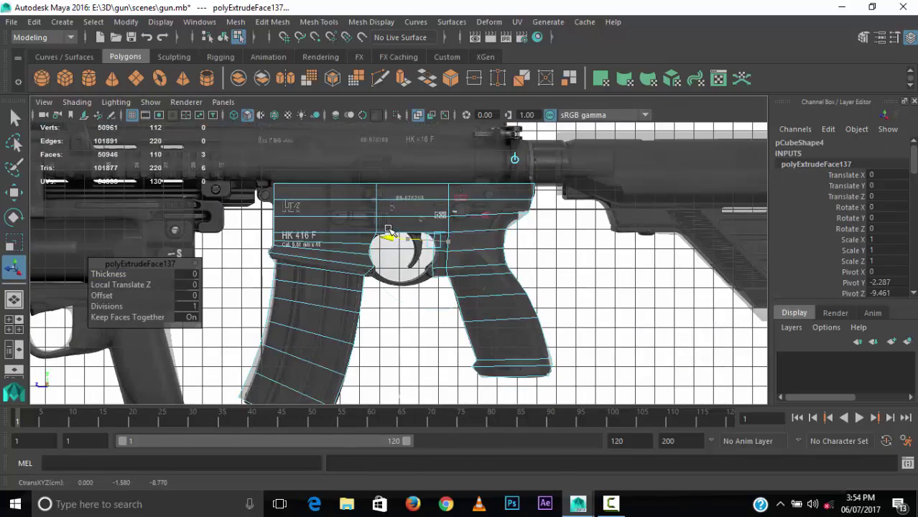
{"action": "key", "text": "space"}
{"action": "key", "text": "space"}
{"action": "key", "text": "space"}
{"action": "key", "text": "space"}
{"action": "key", "text": "ctrl+e"}
{"action": "scroll", "coordinate": [402, 258], "scroll_direction": "up", "scroll_amount": 5}
{"action": "left_click_drag", "start_coordinate": [449, 298], "coordinate": [464, 287]}
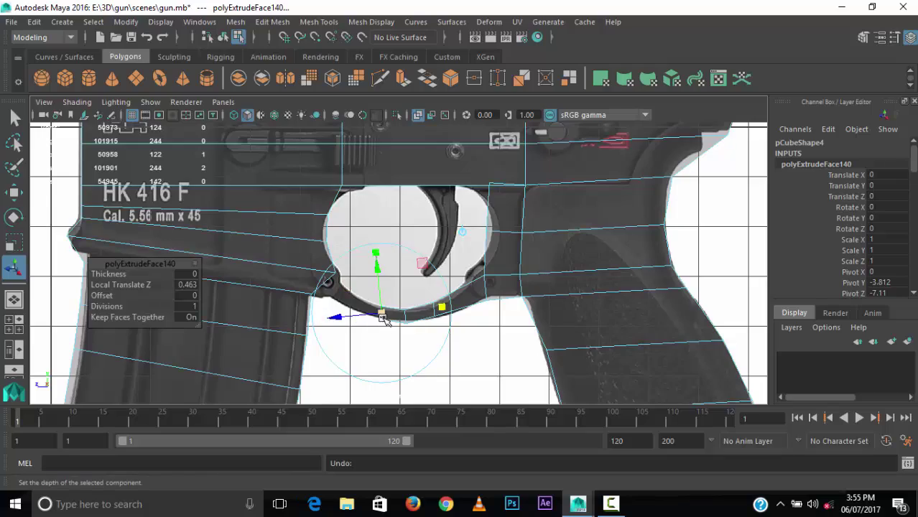
{"action": "key", "text": "space"}
{"action": "key", "text": "space"}
{"action": "key", "text": "space"}
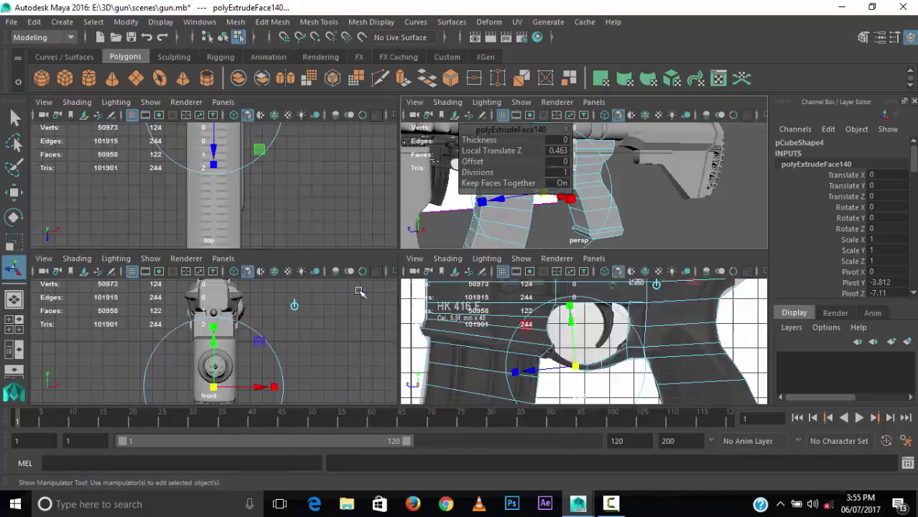
{"action": "key", "text": "space"}
{"action": "key", "text": "ctrl+e"}
{"action": "scroll", "coordinate": [332, 282], "scroll_direction": "up", "scroll_amount": 3}
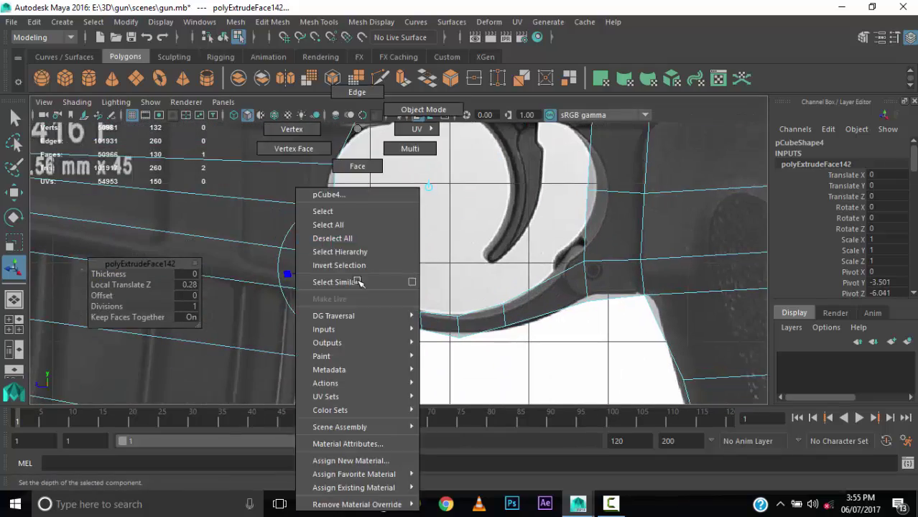
Step: Select the trigger guard's end vertices and scale them together
{"action": "right_click_drag", "start_coordinate": [332, 282], "coordinate": [302, 283]}
{"action": "mouse_move", "coordinate": [356, 272]}
{"action": "left_mouse_down"}
{"action": "mouse_move", "coordinate": [325, 300]}
{"action": "mouse_move", "coordinate": [231, 308]}
{"action": "mouse_move", "coordinate": [268, 266]}
{"action": "mouse_move", "coordinate": [300, 293]}
{"action": "mouse_move", "coordinate": [317, 280]}
{"action": "mouse_move", "coordinate": [277, 260]}
{"action": "mouse_move", "coordinate": [307, 286]}
{"action": "mouse_move", "coordinate": [225, 313]}
{"action": "left_mouse_up"}
{"action": "key", "text": "w"}
{"action": "key", "text": "r"}
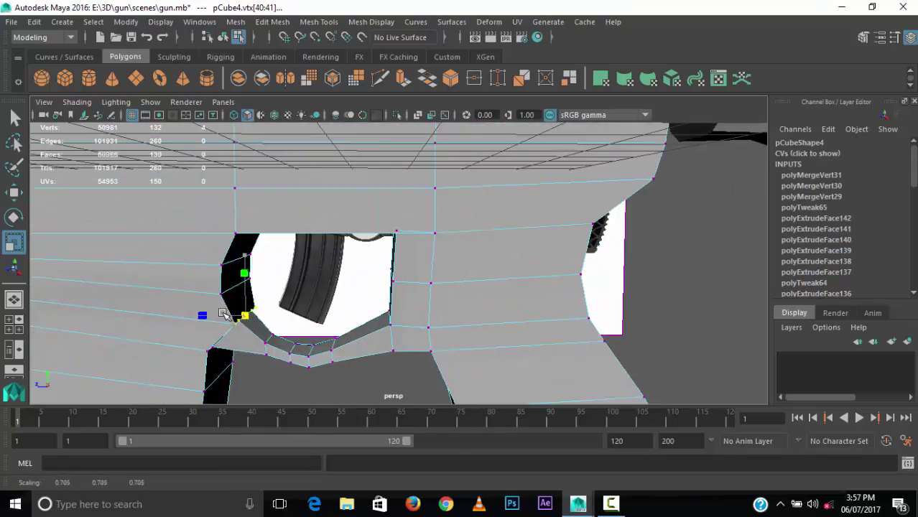
{"action": "right_click_drag", "start_coordinate": [507, 128], "coordinate": [546, 162]}
{"action": "mouse_move", "coordinate": [546, 163]}
{"action": "left_mouse_down", "text": "alt"}
{"action": "mouse_move", "coordinate": [358, 343]}
{"action": "mouse_move", "coordinate": [371, 256]}
{"action": "mouse_move", "coordinate": [389, 224]}
{"action": "mouse_move", "coordinate": [386, 295]}
{"action": "left_mouse_up", "text": "alt"}
Step: Merge the trigger guard's end vertices with the magazine side of the receiver
{"action": "key", "text": "space"}
{"action": "key", "text": "space"}
{"action": "key", "text": "F8"}
{"action": "key", "text": "w"}
{"action": "key", "text": "space"}
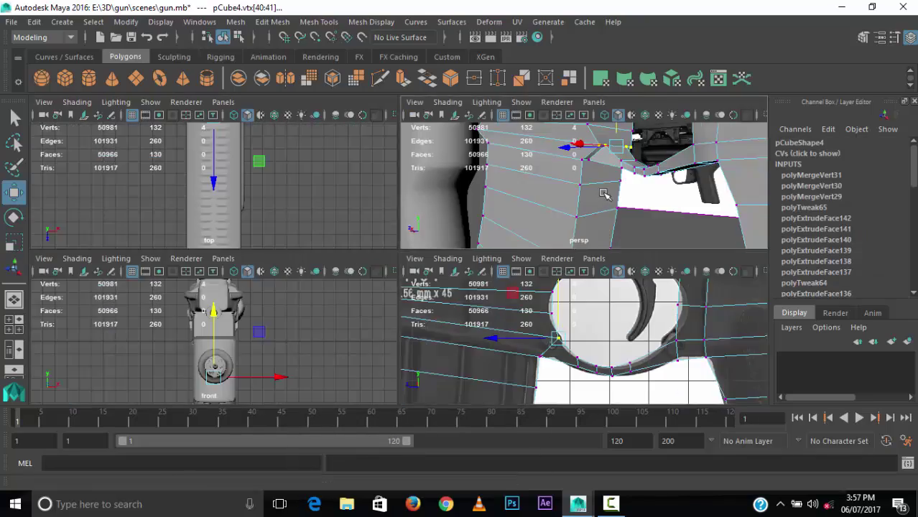
{"action": "key", "text": "space"}
{"action": "right_click_drag", "start_coordinate": [522, 252], "coordinate": [497, 318], "text": "shift"}
{"action": "mouse_move", "coordinate": [497, 318]}
{"action": "left_mouse_down", "text": "alt"}
{"action": "mouse_move", "coordinate": [410, 312]}
{"action": "mouse_move", "coordinate": [307, 231]}
{"action": "left_mouse_up", "text": "alt"}
{"action": "scroll", "coordinate": [522, 303], "scroll_direction": "down", "scroll_amount": 5}
{"action": "key", "text": "F8"}
{"action": "scroll", "coordinate": [608, 285], "scroll_direction": "up", "scroll_amount": 4}
Step: Insert edge loops around the grenade launcher barrel and across its housing
{"action": "scroll", "coordinate": [549, 280], "scroll_direction": "down", "scroll_amount": 4}
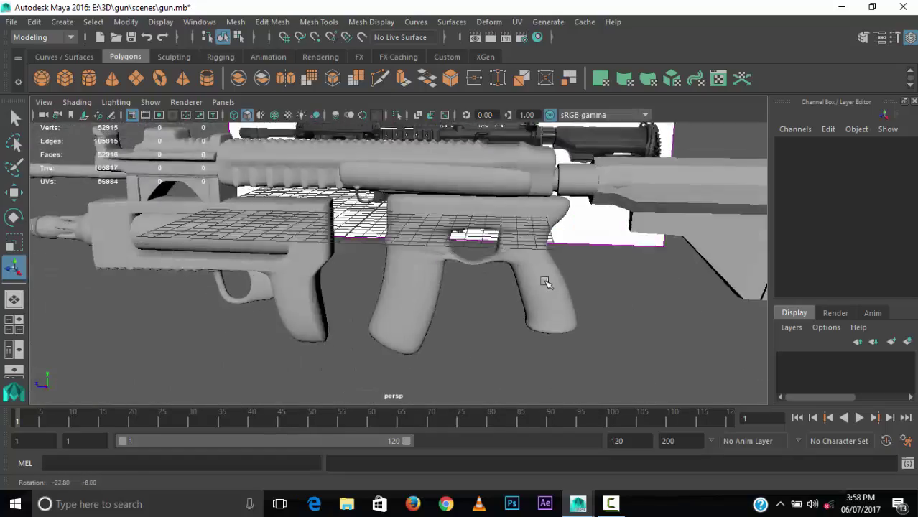
{"action": "left_click", "coordinate": [542, 271]}
{"action": "scroll", "coordinate": [493, 283], "scroll_direction": "up", "scroll_amount": 5}
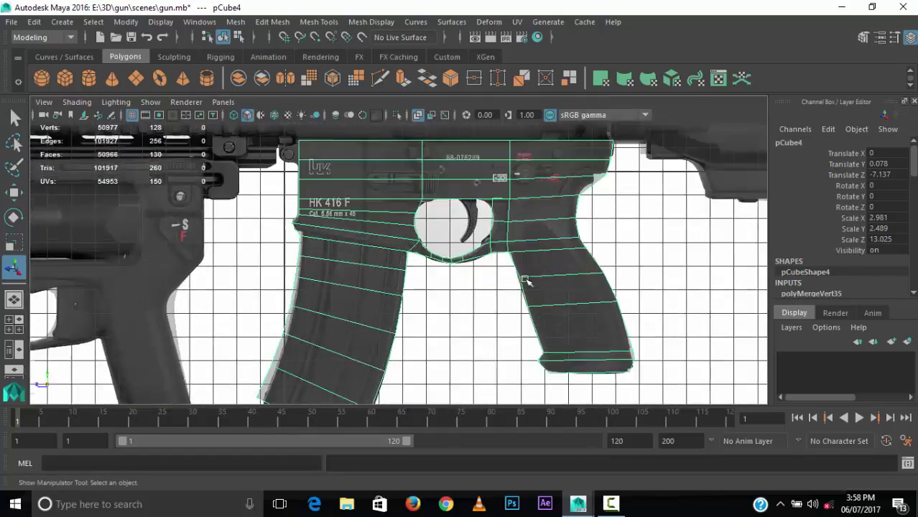
{"action": "scroll", "coordinate": [558, 189], "scroll_direction": "down", "scroll_amount": 8}
{"action": "left_click", "coordinate": [359, 124]}
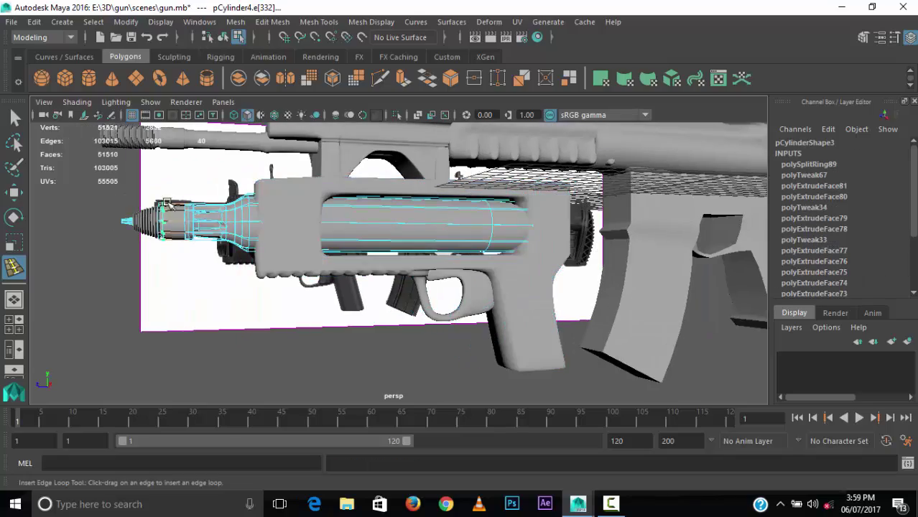
{"action": "left_click", "coordinate": [208, 262]}
{"action": "left_click_drag", "start_coordinate": [208, 263], "coordinate": [460, 300], "text": "alt"}
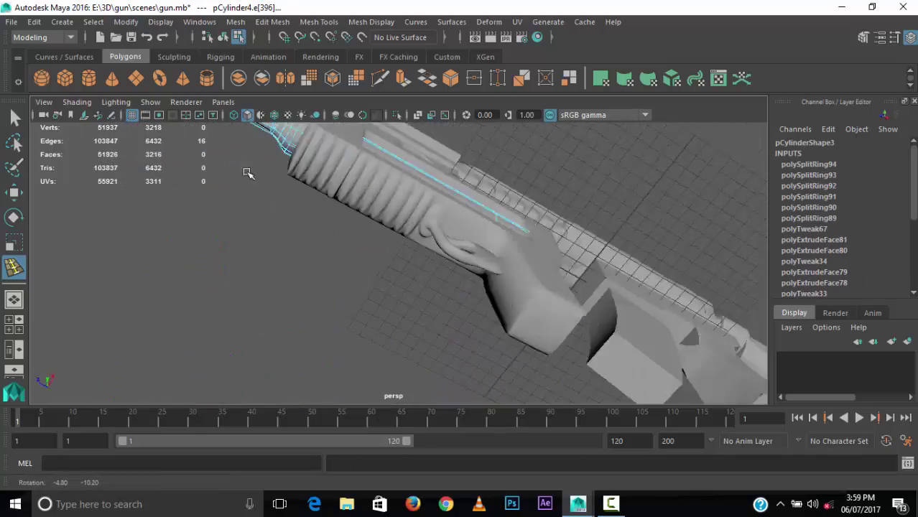
{"action": "left_click_drag", "start_coordinate": [342, 262], "coordinate": [446, 298], "text": "alt"}
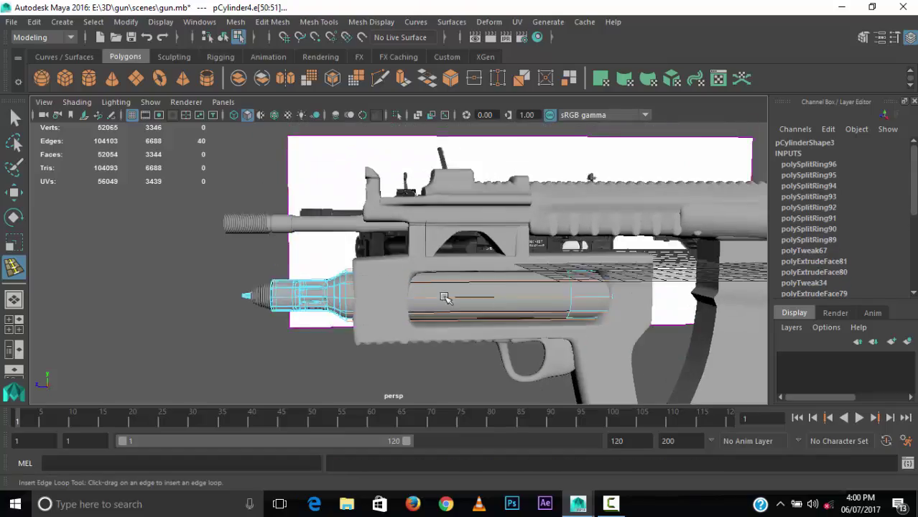
{"action": "mouse_move", "coordinate": [382, 294]}
{"action": "left_mouse_down", "text": "alt"}
{"action": "mouse_move", "coordinate": [431, 273]}
{"action": "mouse_move", "coordinate": [352, 273]}
{"action": "mouse_move", "coordinate": [532, 268]}
{"action": "left_mouse_up", "text": "alt"}
{"action": "left_click", "coordinate": [352, 273]}
{"action": "left_click", "coordinate": [532, 268]}
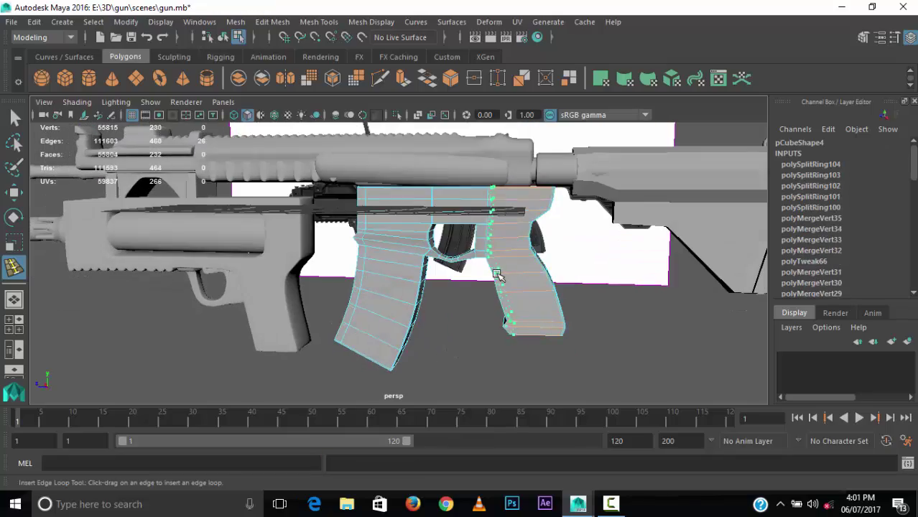
Step: Insert edge loops on the lower receiver, down the grip and across the magazine well
{"action": "left_click", "coordinate": [497, 274]}
{"action": "right_click_drag", "start_coordinate": [497, 274], "coordinate": [535, 272], "text": "alt"}
{"action": "left_click", "coordinate": [595, 225]}
{"action": "left_click_drag", "start_coordinate": [595, 225], "coordinate": [542, 350], "text": "alt"}
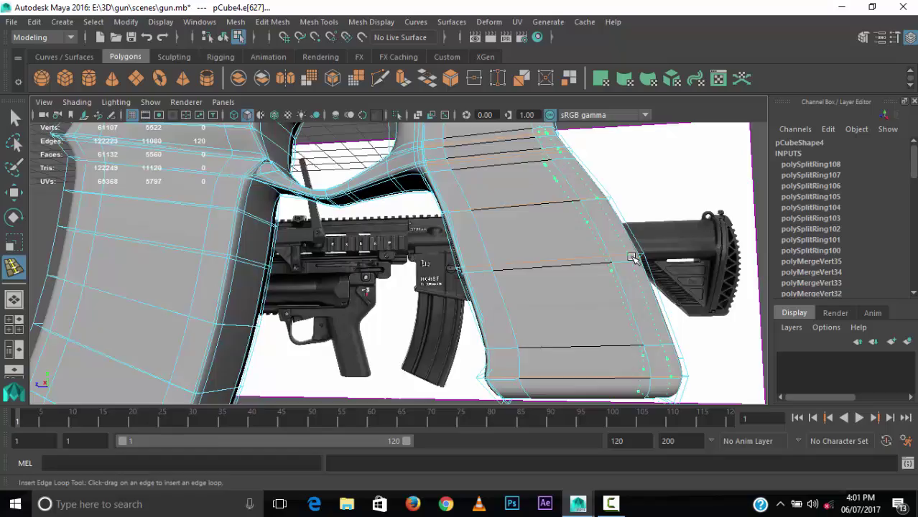
{"action": "left_click", "coordinate": [632, 257]}
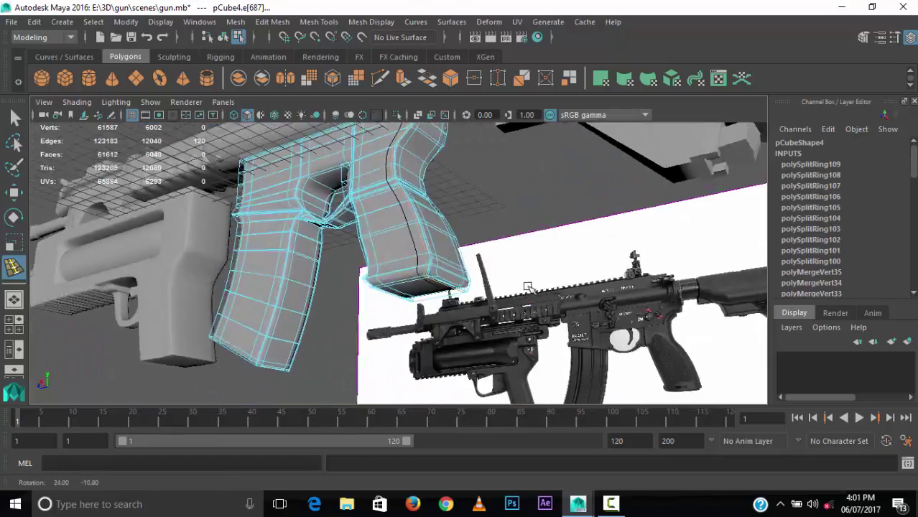
{"action": "left_click_drag", "start_coordinate": [633, 257], "coordinate": [393, 294], "text": "alt"}
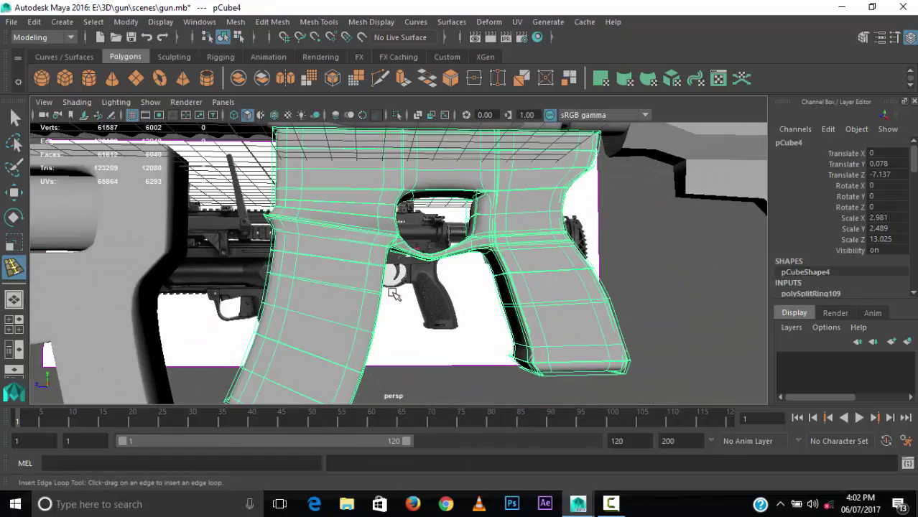
{"action": "left_click", "coordinate": [282, 237]}
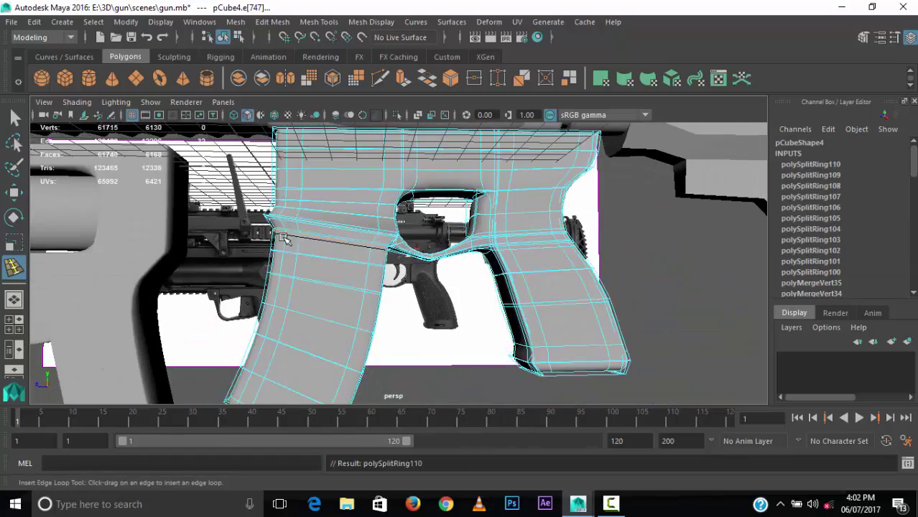
{"action": "left_click_drag", "start_coordinate": [296, 232], "coordinate": [414, 290], "text": "alt"}
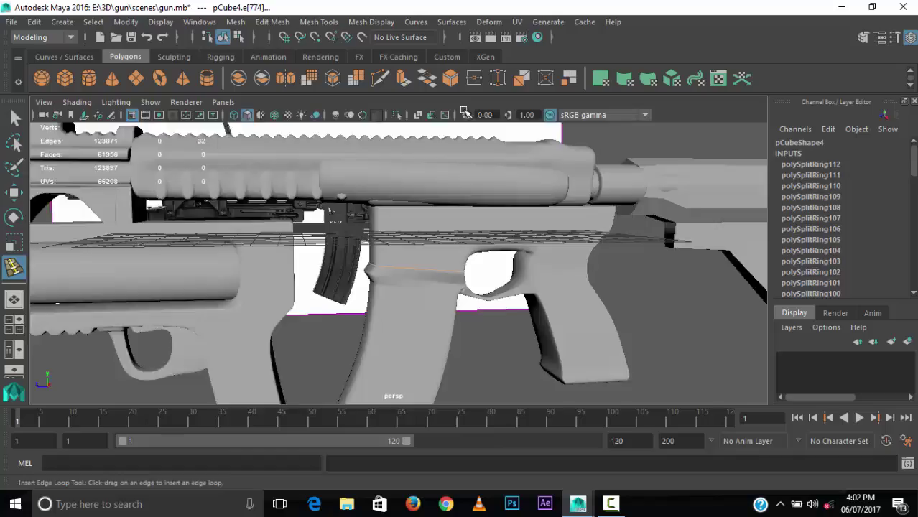
{"action": "left_click_drag", "start_coordinate": [364, 244], "coordinate": [438, 289], "text": "alt"}
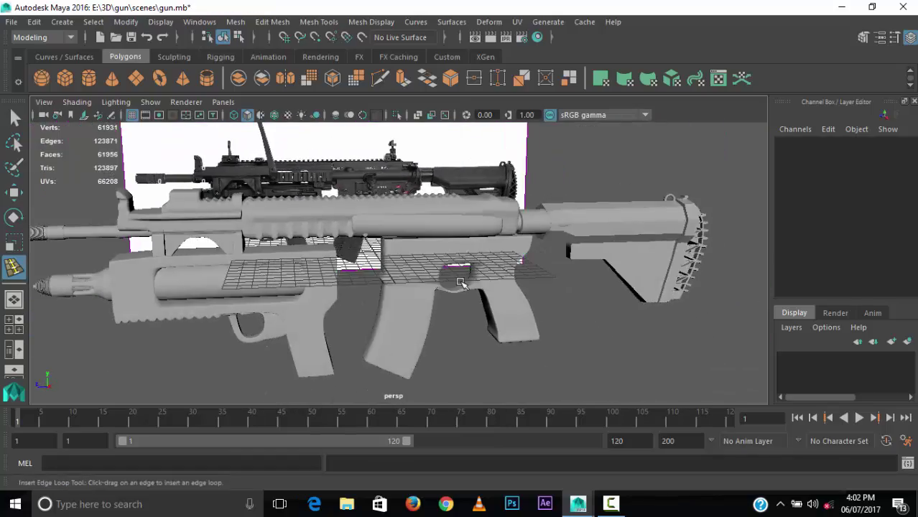
Step: Add an edge loop to the upper receiver and extrude a face on it
{"action": "scroll", "coordinate": [460, 282], "scroll_direction": "up", "scroll_amount": 10}
{"action": "left_click", "coordinate": [373, 258]}
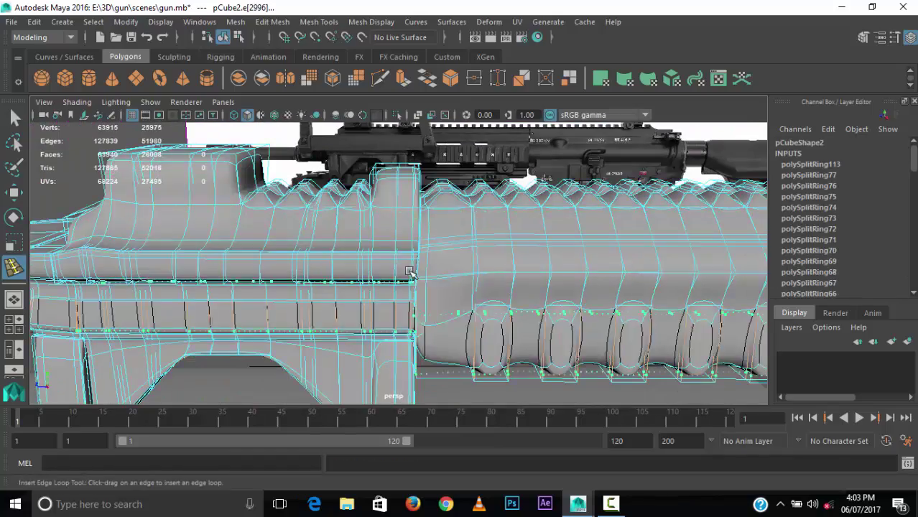
{"action": "left_click", "coordinate": [409, 273]}
{"action": "scroll", "coordinate": [372, 276], "scroll_direction": "up", "scroll_amount": 5}
{"action": "scroll", "coordinate": [348, 305], "scroll_direction": "down", "scroll_amount": 10}
{"action": "scroll", "coordinate": [447, 281], "scroll_direction": "up", "scroll_amount": 10}
{"action": "key", "text": "w"}
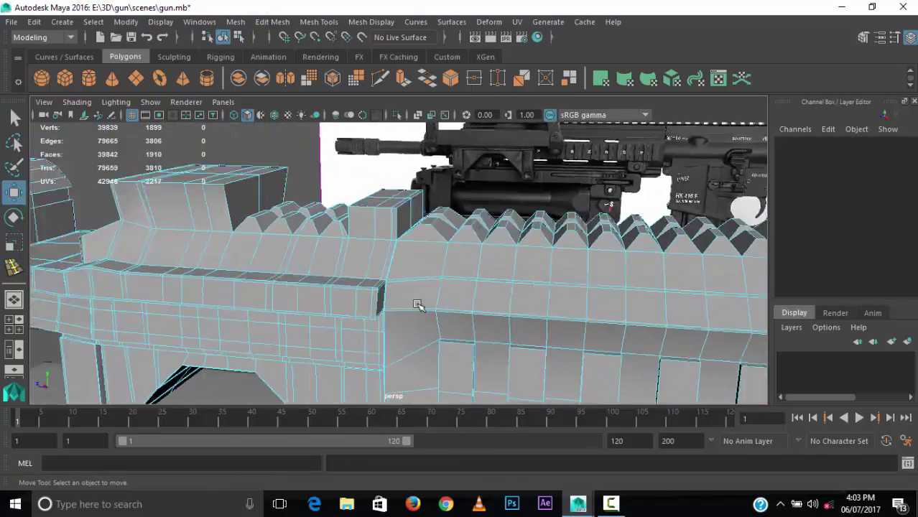
{"action": "left_click", "coordinate": [417, 305]}
{"action": "key", "text": "ctrl+e"}
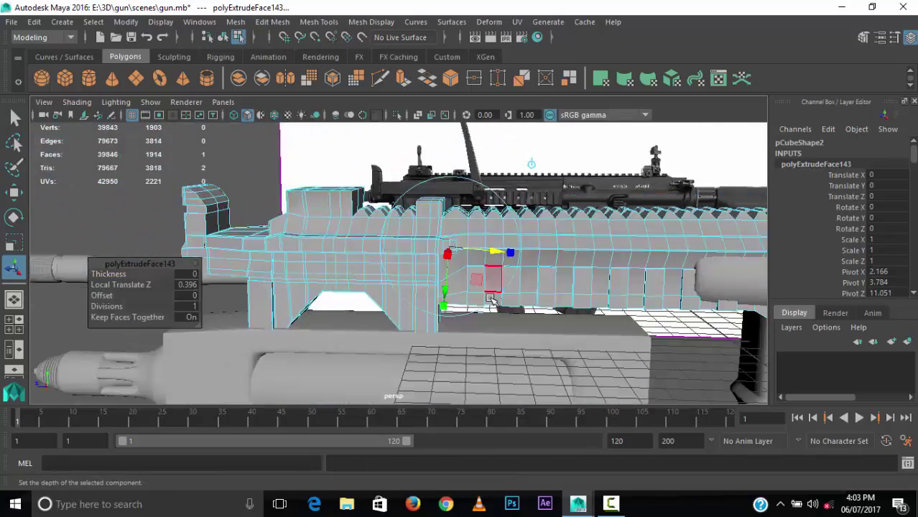
Step: Extrude a rail top face and pull it upward into a tall slanted post
{"action": "key", "text": "space"}
{"action": "key", "text": "space"}
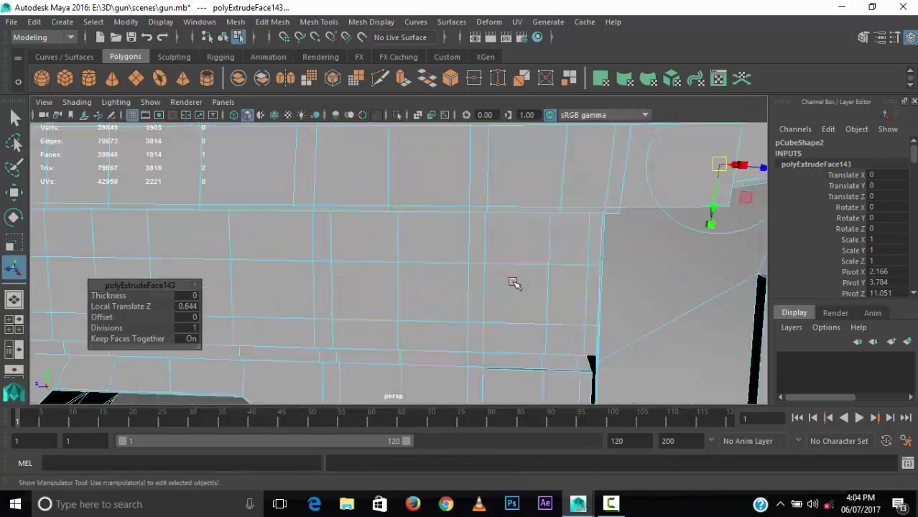
{"action": "left_click_drag", "start_coordinate": [493, 273], "coordinate": [442, 260], "text": "alt"}
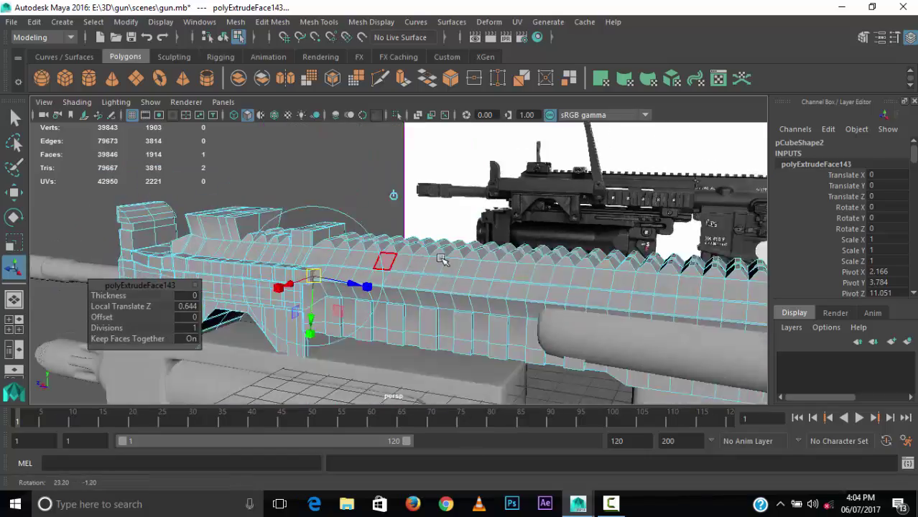
{"action": "left_click", "coordinate": [312, 320]}
{"action": "key", "text": "ctrl+e"}
{"action": "middle_click_drag", "start_coordinate": [361, 302], "coordinate": [361, 253]}
{"action": "key", "text": "space"}
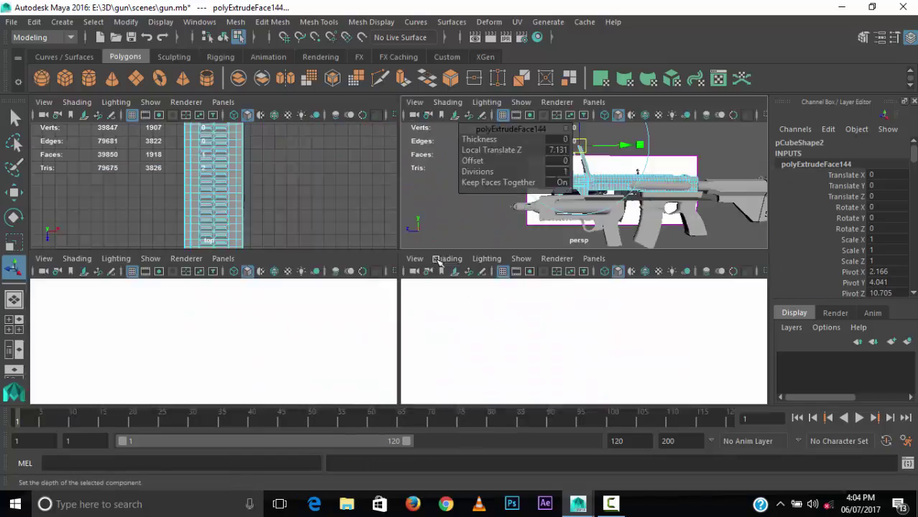
{"action": "key", "text": "space"}
{"action": "left_click_drag", "start_coordinate": [320, 180], "coordinate": [319, 152]}
{"action": "key", "text": "r"}
{"action": "middle_click_drag", "start_coordinate": [327, 178], "coordinate": [326, 207], "text": "alt"}
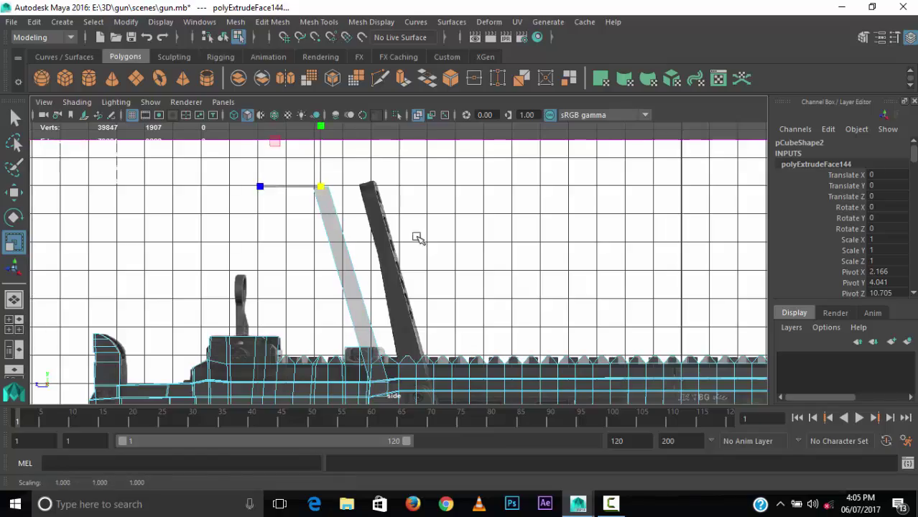
Step: Extrude another rail face and adjust the rail's vertices in the side view
{"action": "key", "text": "space"}
{"action": "key", "text": "space"}
{"action": "key", "text": "w"}
{"action": "scroll", "coordinate": [480, 232], "scroll_direction": "up", "scroll_amount": 5}
{"action": "left_click_drag", "start_coordinate": [480, 233], "coordinate": [439, 229], "text": "alt"}
{"action": "key", "text": "space"}
{"action": "key", "text": "space"}
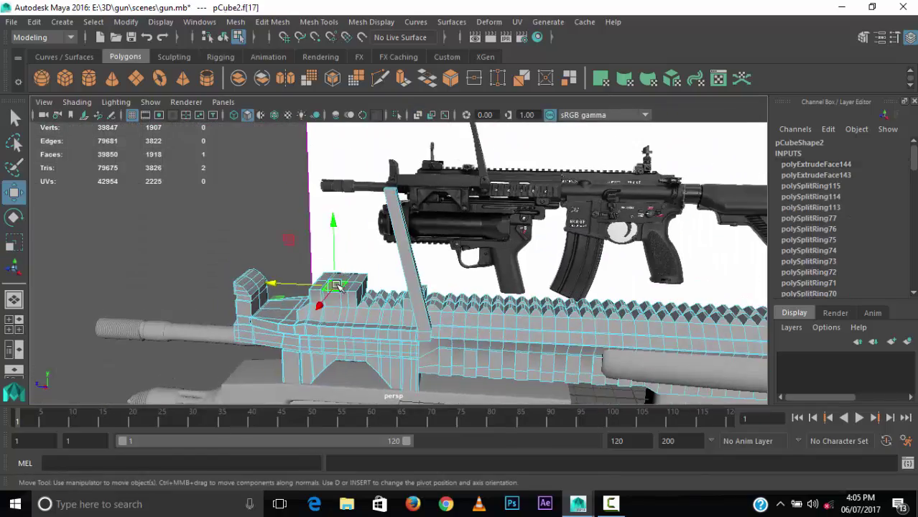
{"action": "key", "text": "ctrl+e"}
{"action": "key", "text": "space"}
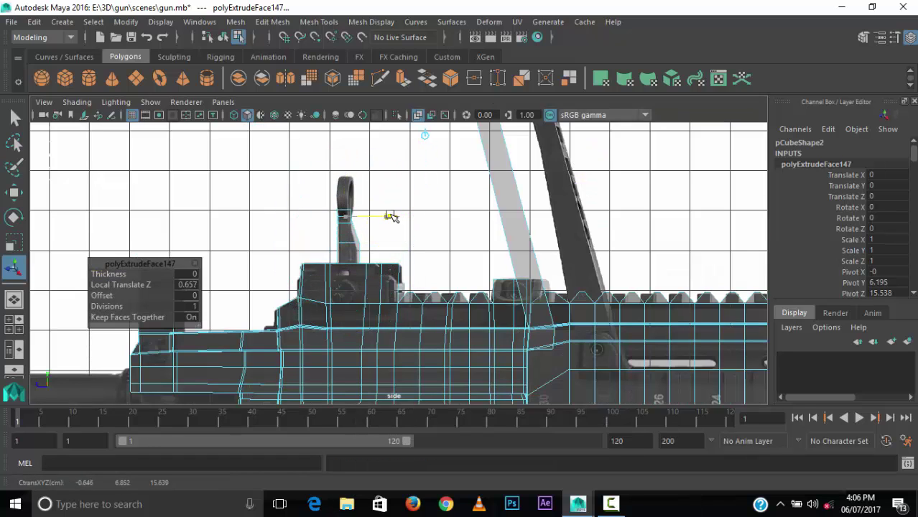
{"action": "key", "text": "w"}
{"action": "key", "text": "f"}
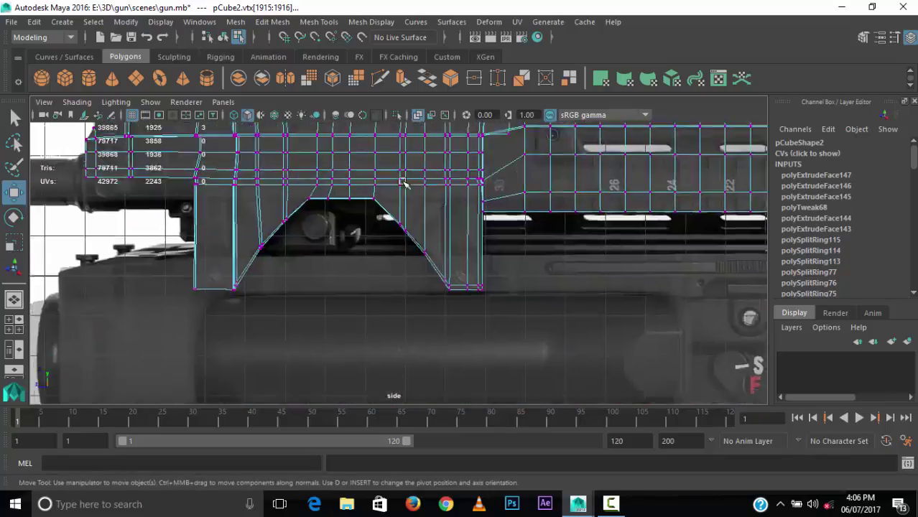
{"action": "scroll", "coordinate": [549, 278], "scroll_direction": "down", "scroll_amount": 3}
{"action": "scroll", "coordinate": [549, 278], "scroll_direction": "down", "scroll_amount": 3}
{"action": "scroll", "coordinate": [550, 278], "scroll_direction": "up", "scroll_amount": 3}
Step: Extrude a face on top of the rail to raise the rear sight block
{"action": "key", "text": "space"}
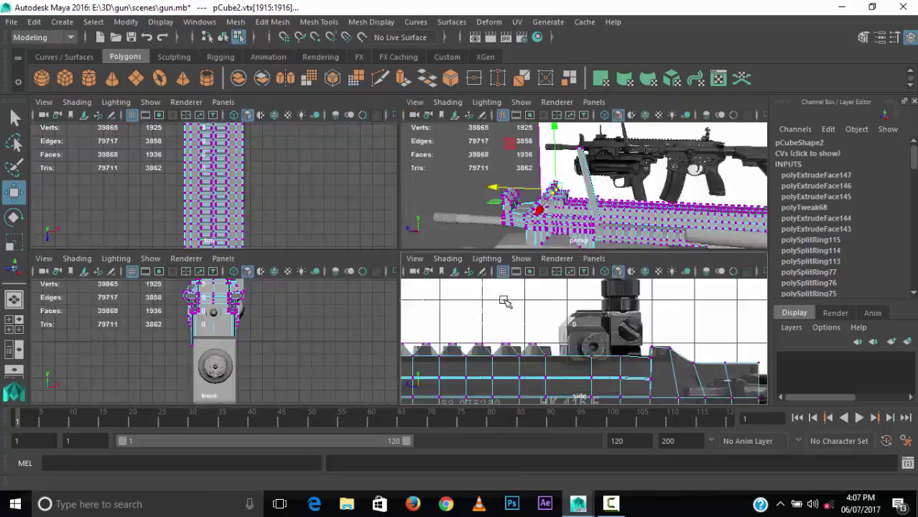
{"action": "key", "text": "space"}
{"action": "left_click", "coordinate": [506, 166]}
{"action": "left_click", "coordinate": [510, 334]}
{"action": "key", "text": "ctrl+e"}
{"action": "key", "text": "space"}
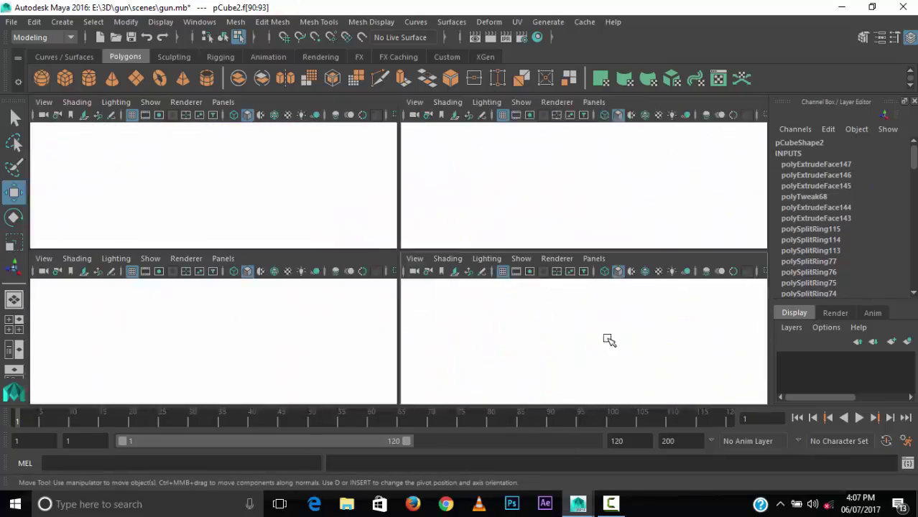
{"action": "key", "text": "space"}
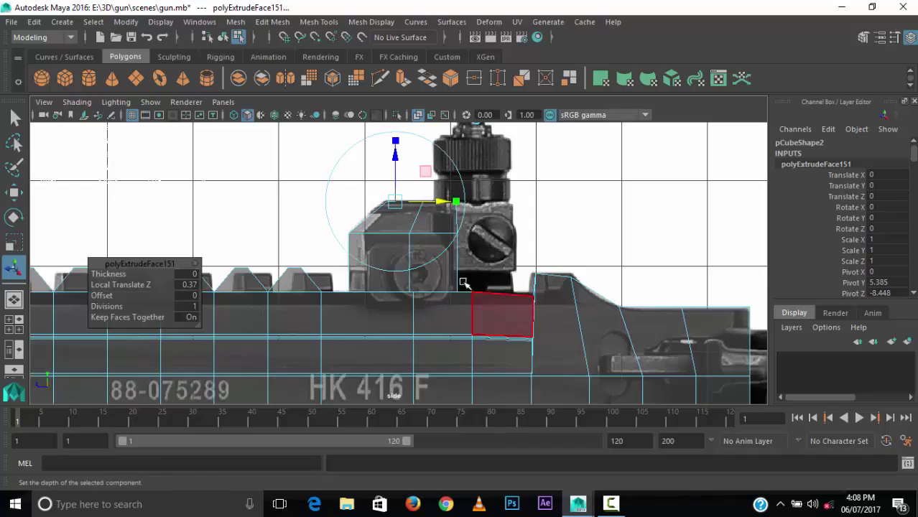
Step: Extrude two more faces of the rear sight block
{"action": "key", "text": "space"}
{"action": "key", "text": "space"}
{"action": "scroll", "coordinate": [503, 273], "scroll_direction": "up", "scroll_amount": 3}
{"action": "left_click", "coordinate": [431, 298]}
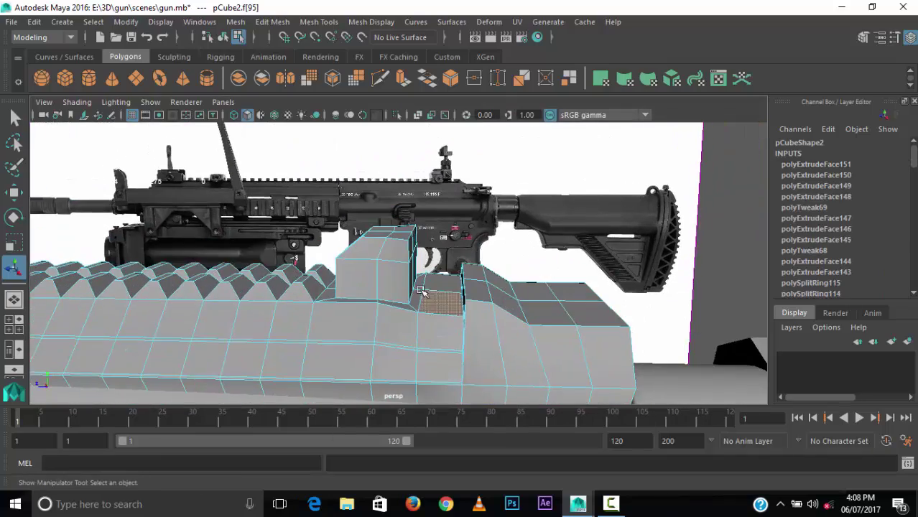
{"action": "mouse_move", "coordinate": [422, 291]}
{"action": "left_mouse_down", "text": "alt"}
{"action": "mouse_move", "coordinate": [443, 311]}
{"action": "mouse_move", "coordinate": [429, 270]}
{"action": "mouse_move", "coordinate": [451, 272]}
{"action": "left_mouse_up", "text": "alt"}
{"action": "key", "text": "ctrl+e"}
{"action": "key", "text": "ctrl+z"}
{"action": "key", "text": "space"}
{"action": "scroll", "coordinate": [417, 280], "scroll_direction": "up", "scroll_amount": 3}
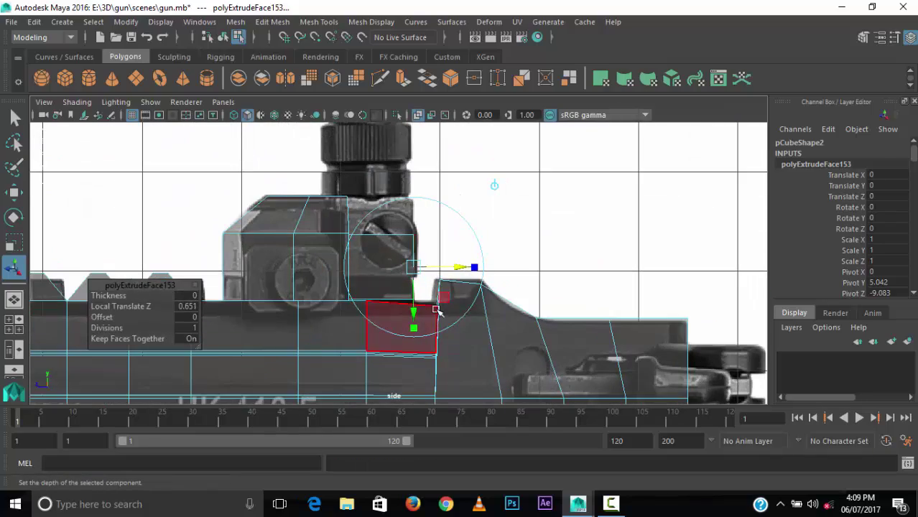
{"action": "key", "text": "space"}
{"action": "left_click_drag", "start_coordinate": [523, 266], "coordinate": [498, 324], "text": "alt"}
{"action": "left_click", "coordinate": [488, 256]}
{"action": "key", "text": "ctrl+e"}
{"action": "key", "text": "space"}
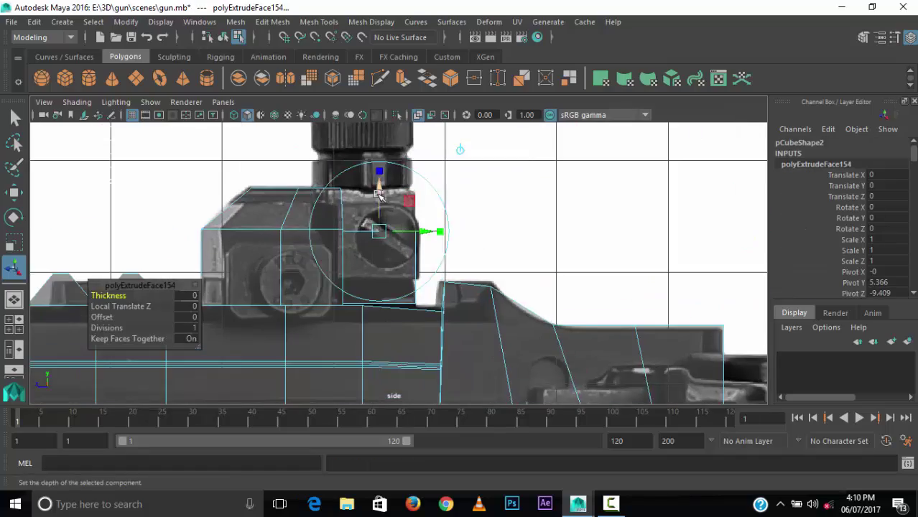
Step: Merge the overlapping vertices along the sight block's seam
{"action": "key", "text": "F9"}
{"action": "left_click_drag", "start_coordinate": [359, 179], "coordinate": [403, 209]}
{"action": "key", "text": "space"}
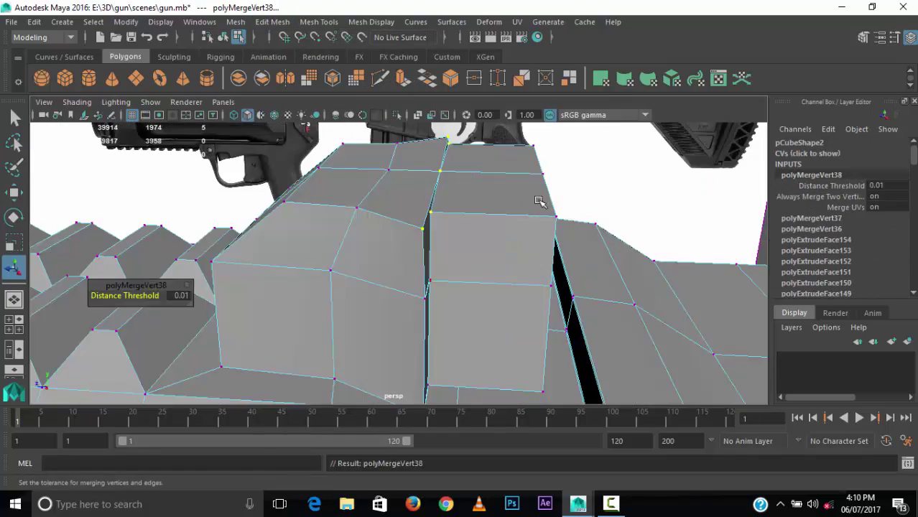
{"action": "left_click", "coordinate": [273, 201]}
{"action": "mouse_move", "coordinate": [430, 252]}
{"action": "left_mouse_down", "text": "alt"}
{"action": "mouse_move", "coordinate": [301, 216]}
{"action": "mouse_move", "coordinate": [461, 267]}
{"action": "mouse_move", "coordinate": [437, 187]}
{"action": "left_mouse_up", "text": "alt"}
{"action": "scroll", "coordinate": [345, 160], "scroll_direction": "down", "scroll_amount": 5}
{"action": "key", "text": "ctrl+z"}
{"action": "scroll", "coordinate": [348, 291], "scroll_direction": "up", "scroll_amount": 5}
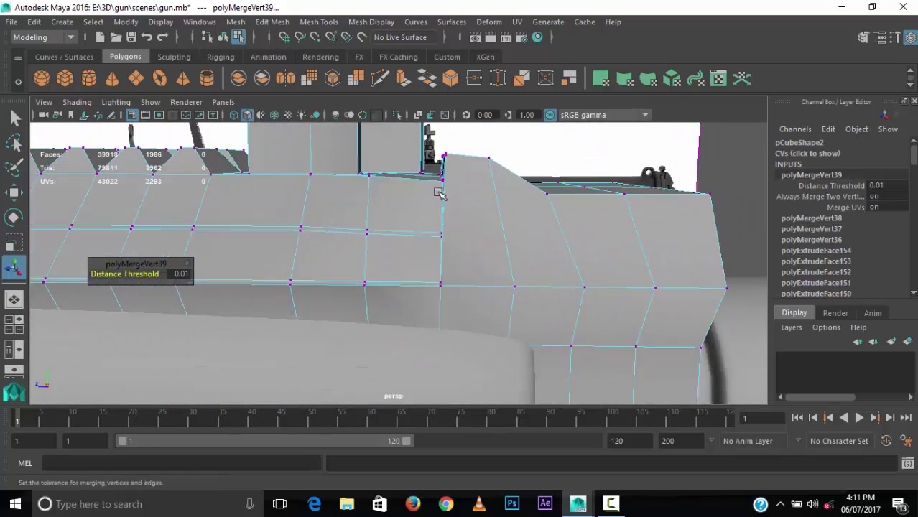
Step: Move the sight block's corner vertices into line with the rail
{"action": "key", "text": "w"}
{"action": "left_click_drag", "start_coordinate": [431, 122], "coordinate": [441, 137]}
{"action": "scroll", "coordinate": [418, 206], "scroll_direction": "up", "scroll_amount": 2}
{"action": "scroll", "coordinate": [418, 206], "scroll_direction": "down", "scroll_amount": 3}
{"action": "scroll", "coordinate": [418, 206], "scroll_direction": "down", "scroll_amount": 2}
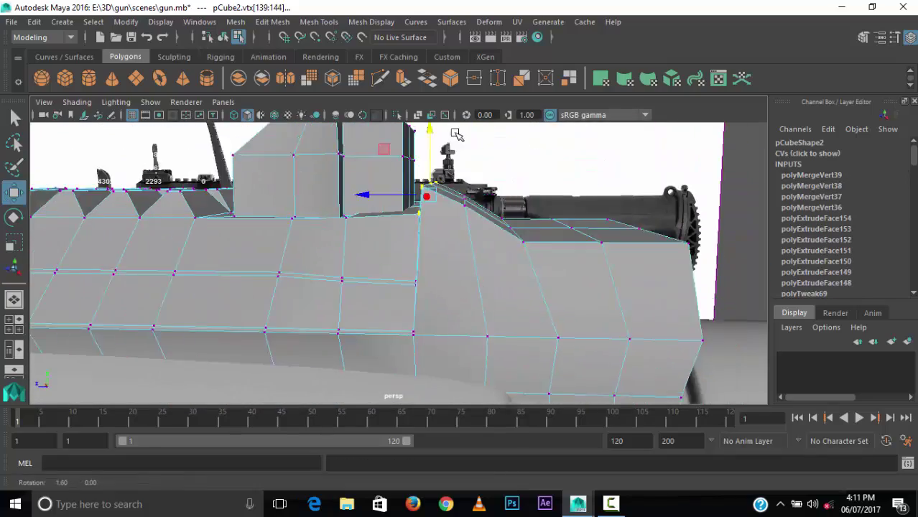
{"action": "left_click", "coordinate": [480, 287]}
{"action": "mouse_move", "coordinate": [418, 207]}
{"action": "left_mouse_down", "text": "alt"}
{"action": "mouse_move", "coordinate": [479, 288]}
{"action": "mouse_move", "coordinate": [375, 332]}
{"action": "mouse_move", "coordinate": [317, 311]}
{"action": "left_mouse_up", "text": "alt"}
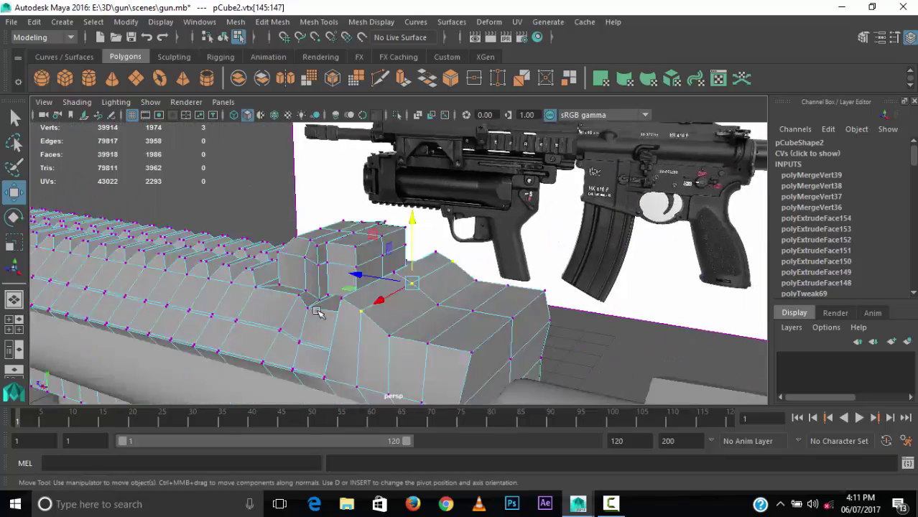
{"action": "right_click_drag", "start_coordinate": [430, 205], "coordinate": [426, 164]}
{"action": "mouse_move", "coordinate": [426, 164]}
{"action": "left_mouse_down", "text": "alt"}
{"action": "mouse_move", "coordinate": [472, 326]}
{"action": "mouse_move", "coordinate": [439, 294]}
{"action": "left_mouse_up", "text": "alt"}
{"action": "left_click", "coordinate": [440, 294]}
Step: Duplicate edge loops across the rear sight block, undoing the two extra loops
{"action": "right_click_drag", "start_coordinate": [440, 295], "coordinate": [439, 316], "text": "shift"}
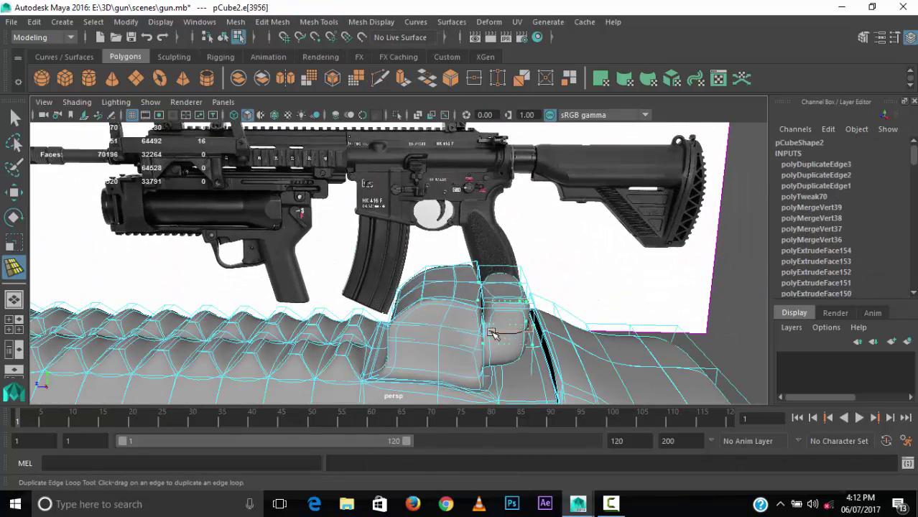
{"action": "scroll", "coordinate": [447, 267], "scroll_direction": "up", "scroll_amount": 3}
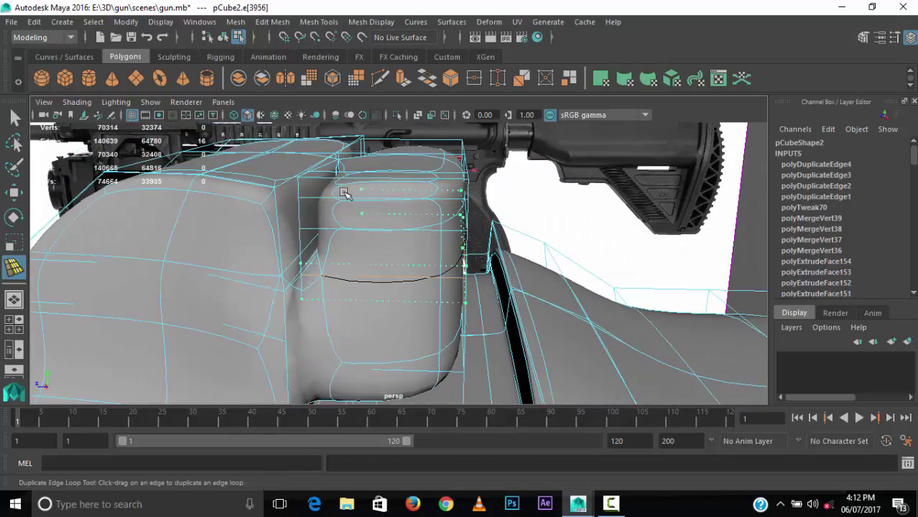
{"action": "mouse_move", "coordinate": [345, 194]}
{"action": "left_mouse_down", "text": "alt"}
{"action": "mouse_move", "coordinate": [331, 279]}
{"action": "mouse_move", "coordinate": [231, 260]}
{"action": "mouse_move", "coordinate": [272, 230]}
{"action": "mouse_move", "coordinate": [355, 266]}
{"action": "left_mouse_up", "text": "alt"}
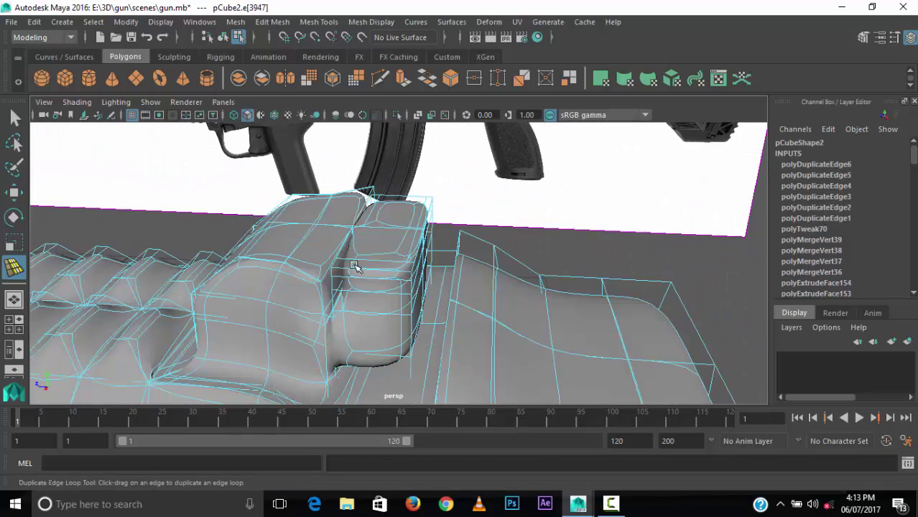
{"action": "right_click", "coordinate": [424, 262]}
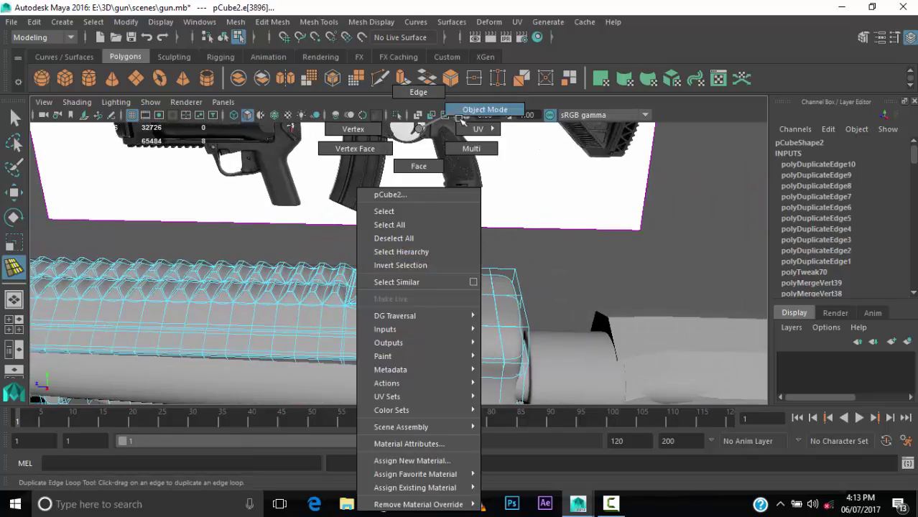
{"action": "key", "text": "ctrl+z"}
{"action": "key", "text": "ctrl+z"}
{"action": "mouse_move", "coordinate": [424, 262]}
{"action": "left_mouse_down", "text": "alt"}
{"action": "mouse_move", "coordinate": [481, 325]}
{"action": "mouse_move", "coordinate": [432, 304]}
{"action": "mouse_move", "coordinate": [430, 339]}
{"action": "left_mouse_up", "text": "alt"}
{"action": "key", "text": "w"}
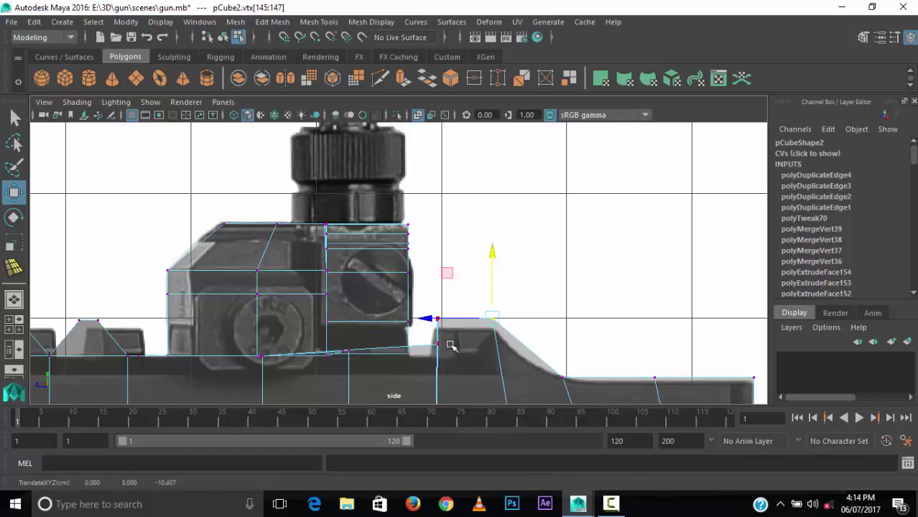
Step: Clear the vertex selection and pick the gun body part beneath the rail
{"action": "scroll", "coordinate": [451, 345], "scroll_direction": "down", "scroll_amount": 8}
{"action": "scroll", "coordinate": [465, 192], "scroll_direction": "up", "scroll_amount": 10}
{"action": "left_click", "coordinate": [466, 193]}
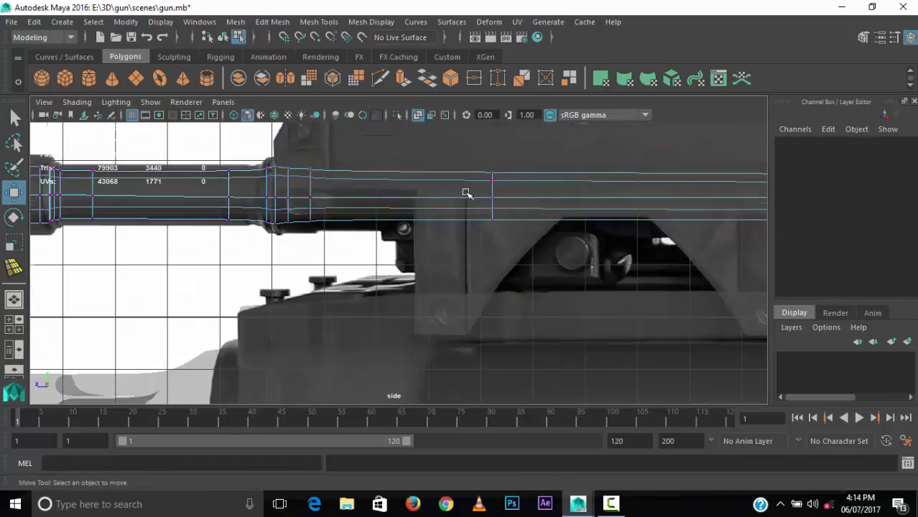
{"action": "scroll", "coordinate": [465, 193], "scroll_direction": "down", "scroll_amount": 5}
{"action": "left_click", "coordinate": [380, 236]}
{"action": "scroll", "coordinate": [365, 307], "scroll_direction": "up", "scroll_amount": 4}
{"action": "scroll", "coordinate": [455, 273], "scroll_direction": "down", "scroll_amount": 1}
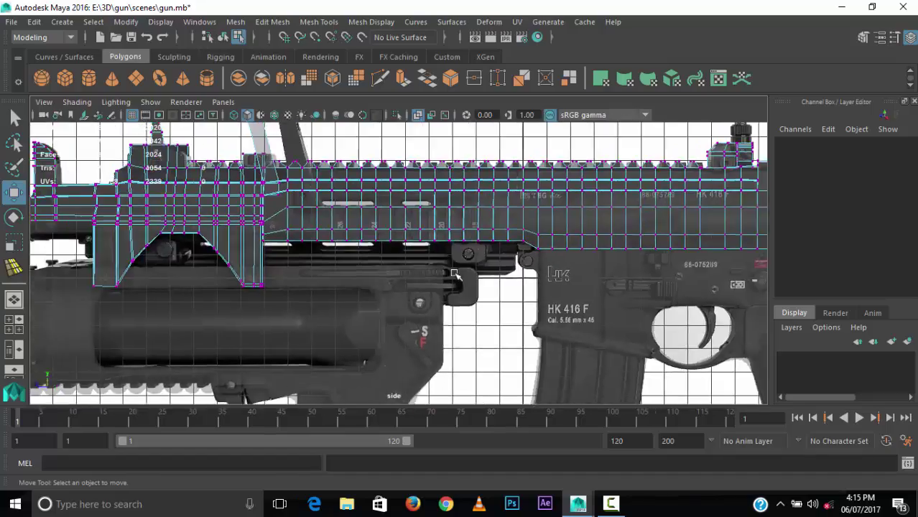
{"action": "key", "text": "space"}
{"action": "left_click_drag", "start_coordinate": [455, 274], "coordinate": [245, 297], "text": "alt"}
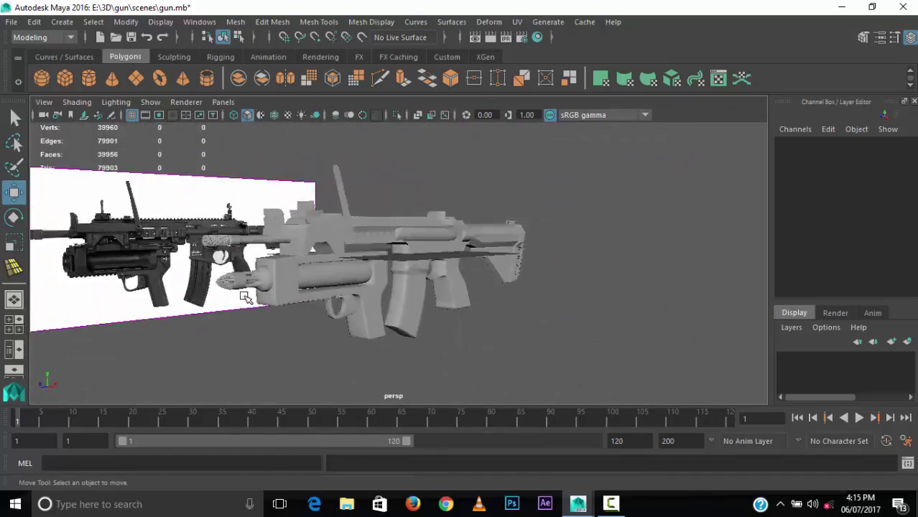
{"action": "left_click", "coordinate": [274, 314]}
{"action": "scroll", "coordinate": [185, 298], "scroll_direction": "up", "scroll_amount": 5}
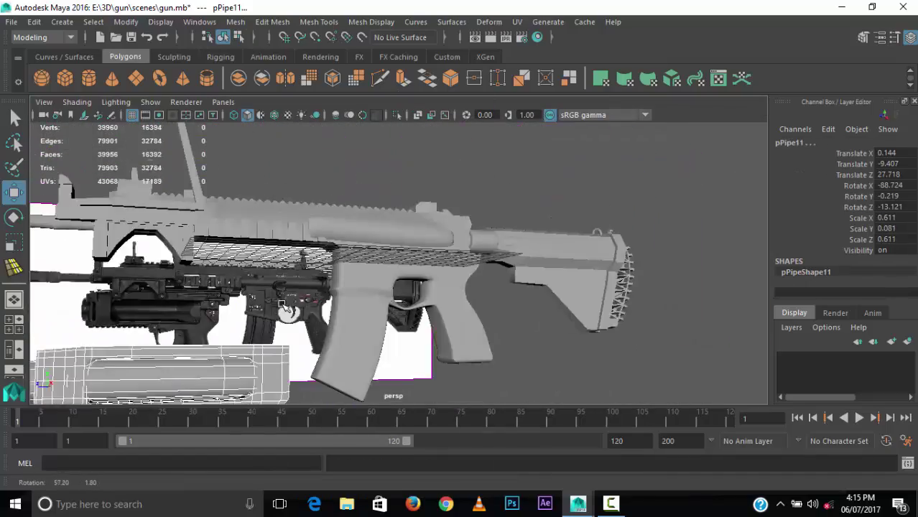
Step: Select and nudge the cutout corner vertices on the mount block under the rail
{"action": "left_click", "coordinate": [359, 179]}
{"action": "key", "text": "F9"}
{"action": "left_click", "coordinate": [274, 199]}
{"action": "left_click_drag", "start_coordinate": [274, 199], "coordinate": [307, 327], "text": "alt"}
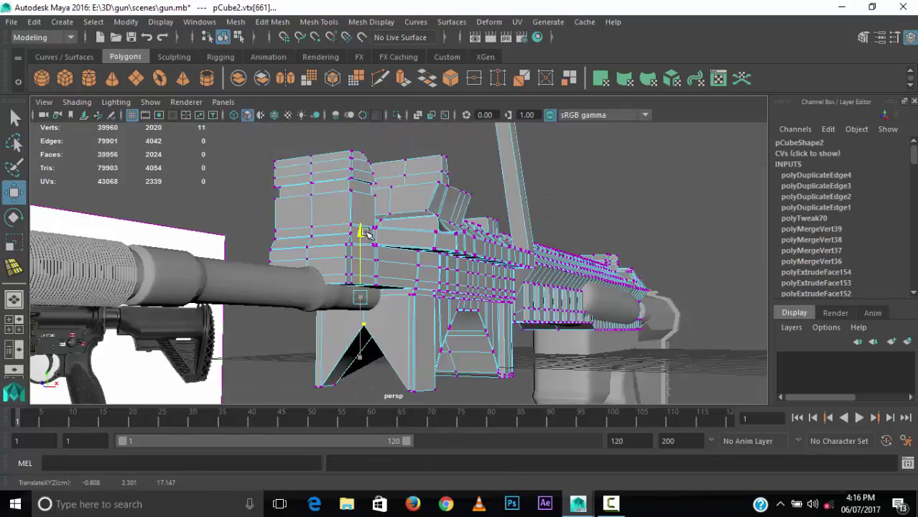
{"action": "left_click", "coordinate": [308, 327]}
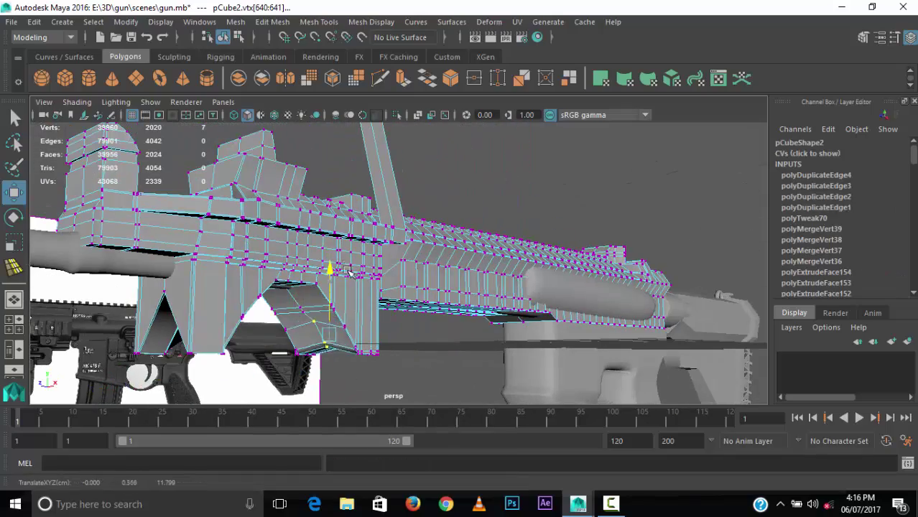
{"action": "key", "text": "f"}
{"action": "left_click", "coordinate": [269, 256]}
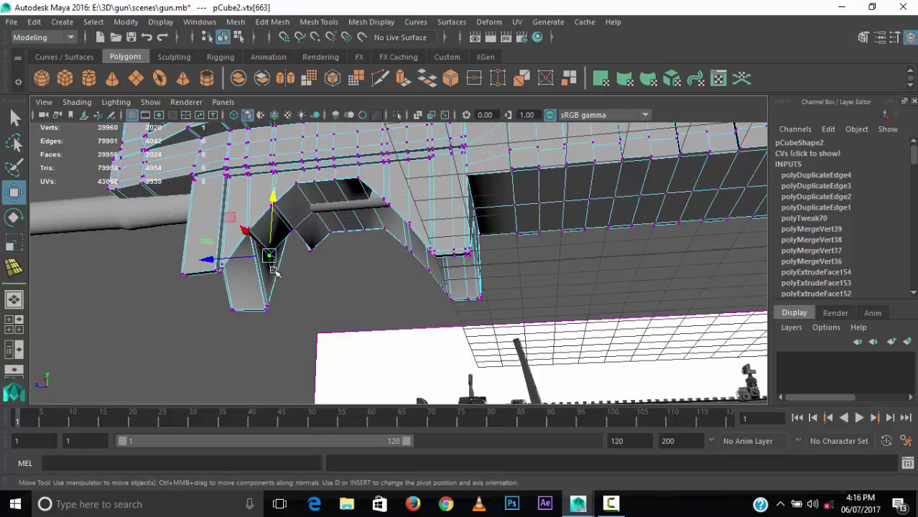
{"action": "mouse_move", "coordinate": [291, 199]}
{"action": "left_mouse_down", "text": "alt"}
{"action": "mouse_move", "coordinate": [450, 215]}
{"action": "mouse_move", "coordinate": [532, 293]}
{"action": "mouse_move", "coordinate": [524, 227]}
{"action": "mouse_move", "coordinate": [429, 246]}
{"action": "left_mouse_up", "text": "alt"}
{"action": "key", "text": "ctrl+z"}
{"action": "left_click", "coordinate": [424, 247]}
{"action": "key", "text": "f"}
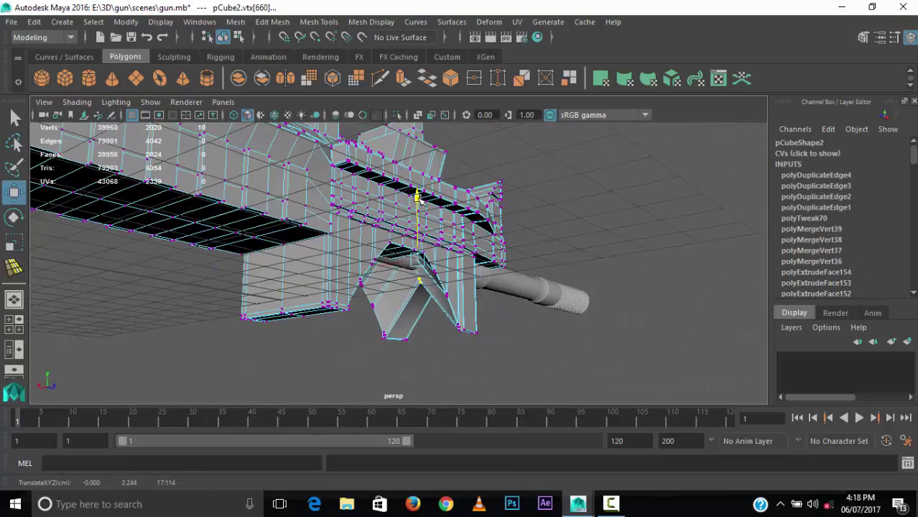
{"action": "mouse_move", "coordinate": [476, 191]}
{"action": "left_mouse_down", "text": "alt"}
{"action": "mouse_move", "coordinate": [580, 285]}
{"action": "mouse_move", "coordinate": [544, 299]}
{"action": "mouse_move", "coordinate": [563, 208]}
{"action": "left_mouse_up", "text": "alt"}
{"action": "key", "text": "ctrl+z"}
{"action": "scroll", "coordinate": [563, 205], "scroll_direction": "down", "scroll_amount": 3}
Step: Move the small block part into place on the gun body
{"action": "left_click", "coordinate": [563, 195]}
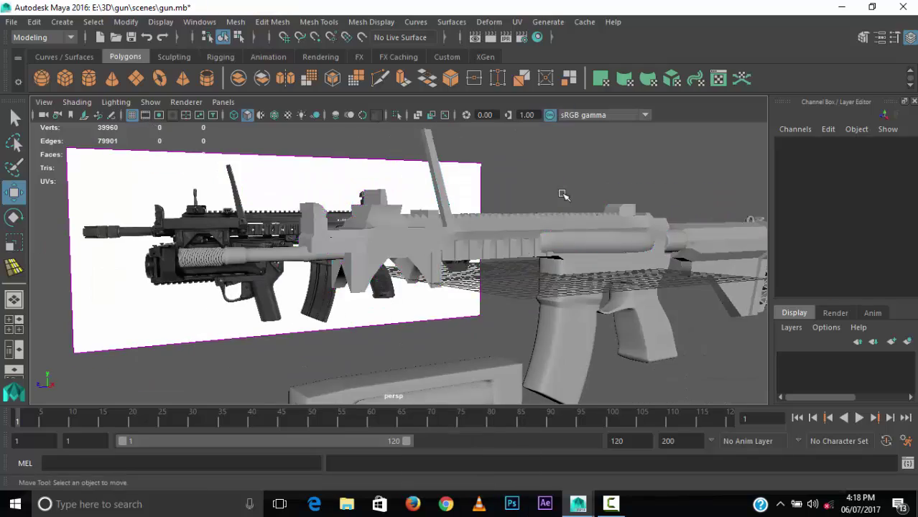
{"action": "left_click", "coordinate": [446, 211]}
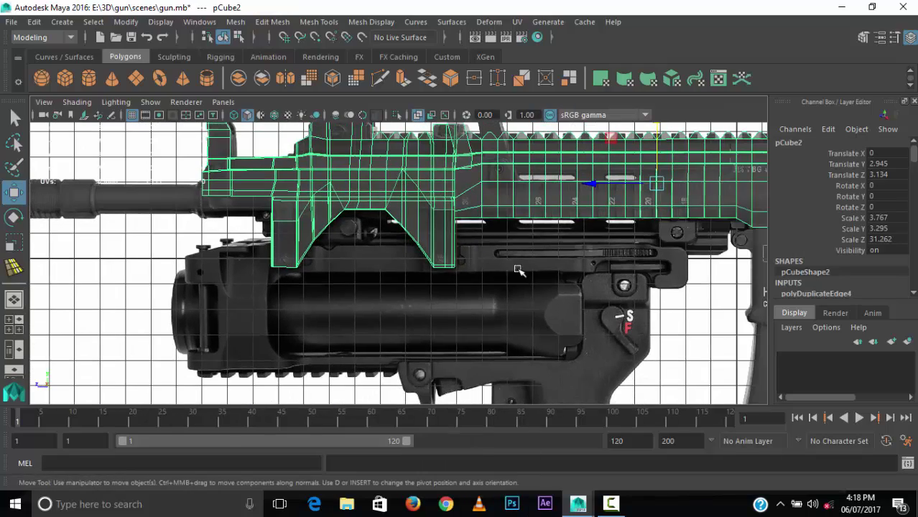
{"action": "scroll", "coordinate": [519, 270], "scroll_direction": "down", "scroll_amount": 2}
{"action": "left_click", "coordinate": [535, 235]}
{"action": "left_click_drag", "start_coordinate": [535, 180], "coordinate": [535, 176]}
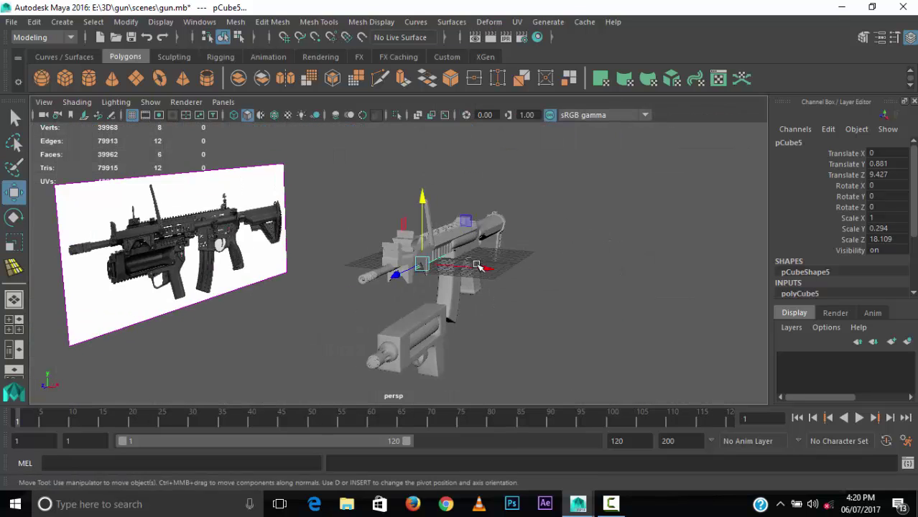
Step: Extrude all faces of the long bar pCube5 upward to thicken it against the reference
{"action": "left_click_drag", "start_coordinate": [460, 211], "coordinate": [445, 287], "text": "alt"}
{"action": "scroll", "coordinate": [445, 287], "scroll_direction": "up", "scroll_amount": 3}
{"action": "right_click", "coordinate": [442, 291]}
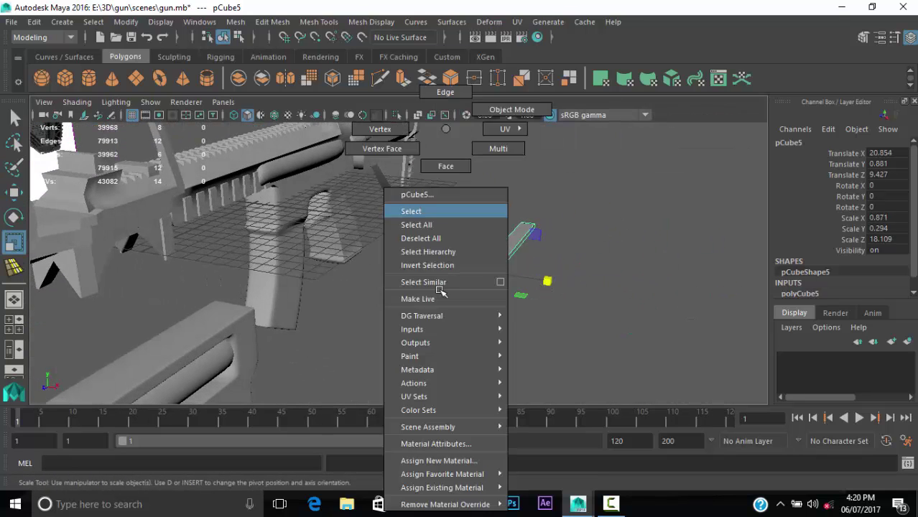
{"action": "key", "text": "ctrl+e"}
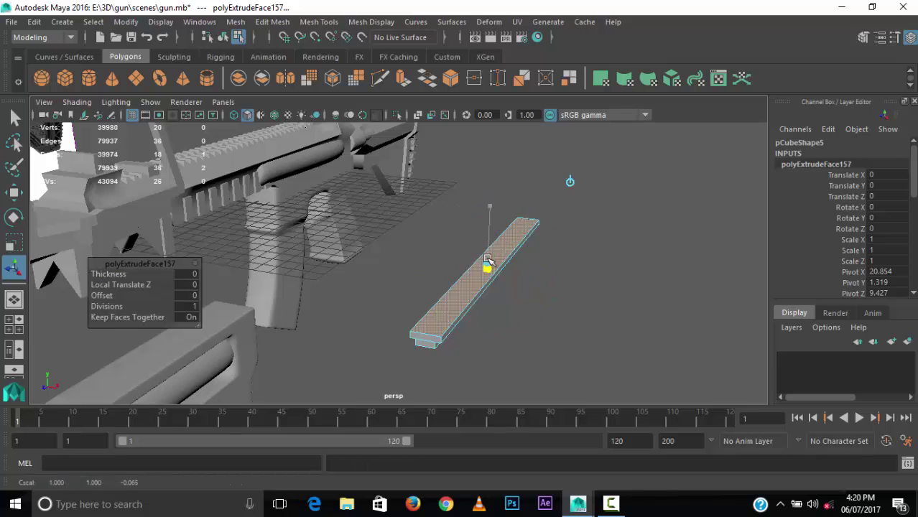
{"action": "left_click_drag", "start_coordinate": [493, 224], "coordinate": [496, 189]}
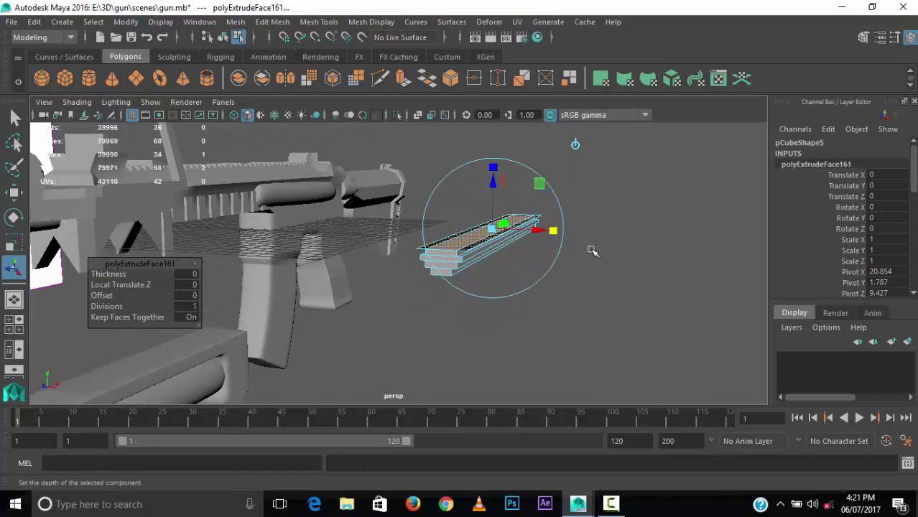
{"action": "key", "text": "r"}
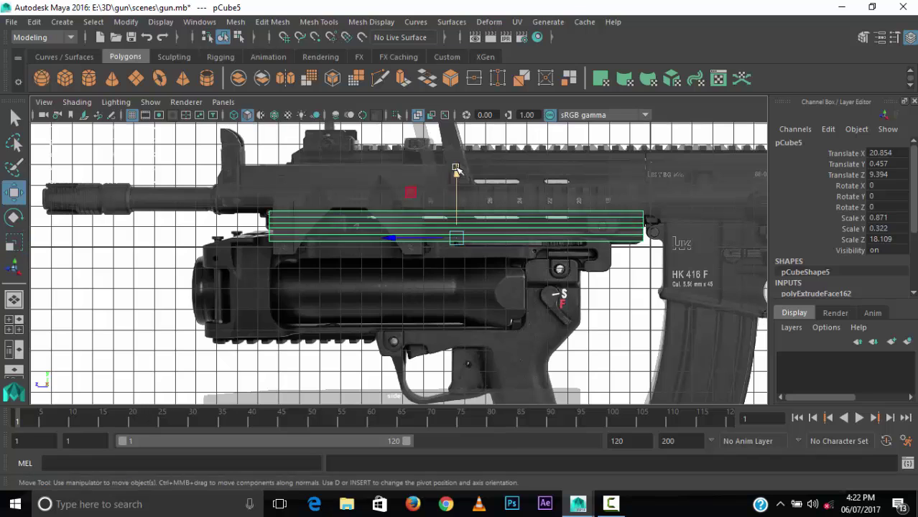
{"action": "key", "text": "space"}
{"action": "key", "text": "space"}
Step: Add an edge loop across the long bar and slide it back into line with the gun
{"action": "right_click_drag", "start_coordinate": [402, 280], "coordinate": [384, 297], "text": "shift"}
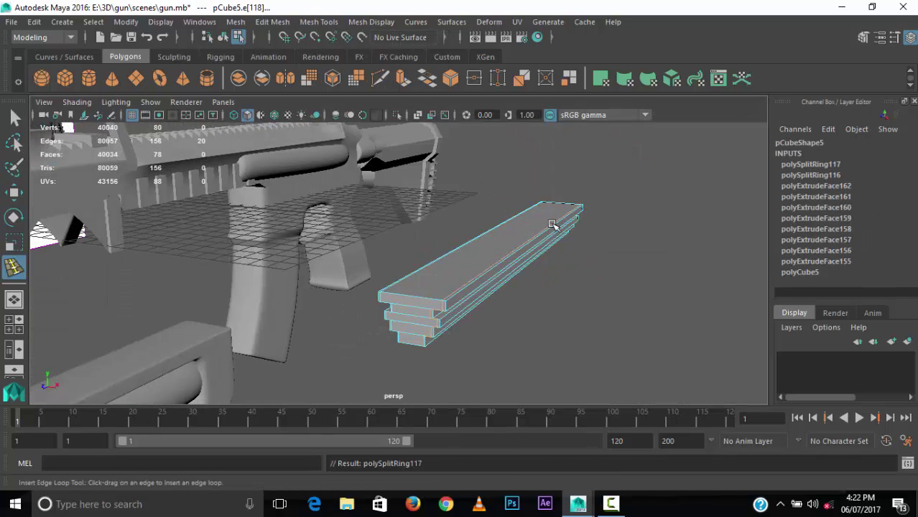
{"action": "mouse_move", "coordinate": [552, 225]}
{"action": "left_mouse_down", "text": "alt"}
{"action": "mouse_move", "coordinate": [521, 250]}
{"action": "mouse_move", "coordinate": [468, 176]}
{"action": "left_mouse_up", "text": "alt"}
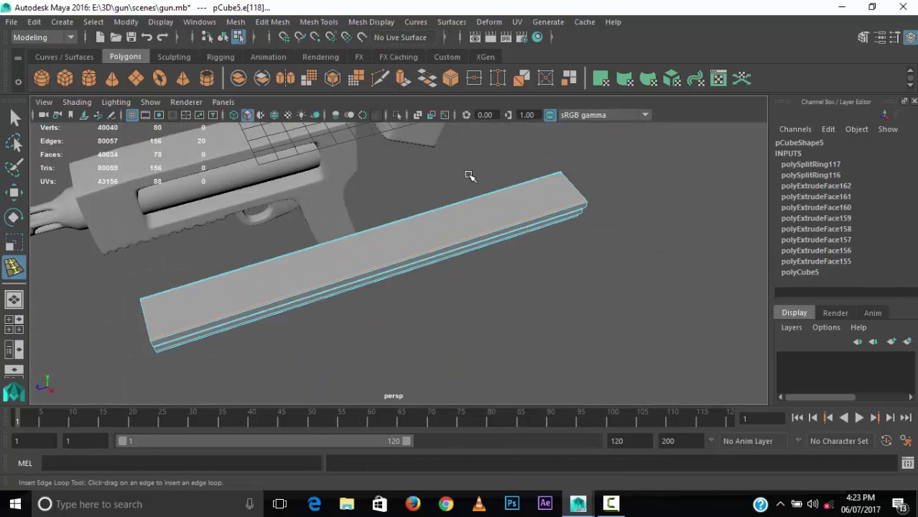
{"action": "mouse_move", "coordinate": [468, 176]}
{"action": "left_mouse_down", "text": "alt"}
{"action": "mouse_move", "coordinate": [525, 204]}
{"action": "mouse_move", "coordinate": [420, 298]}
{"action": "left_mouse_up", "text": "alt"}
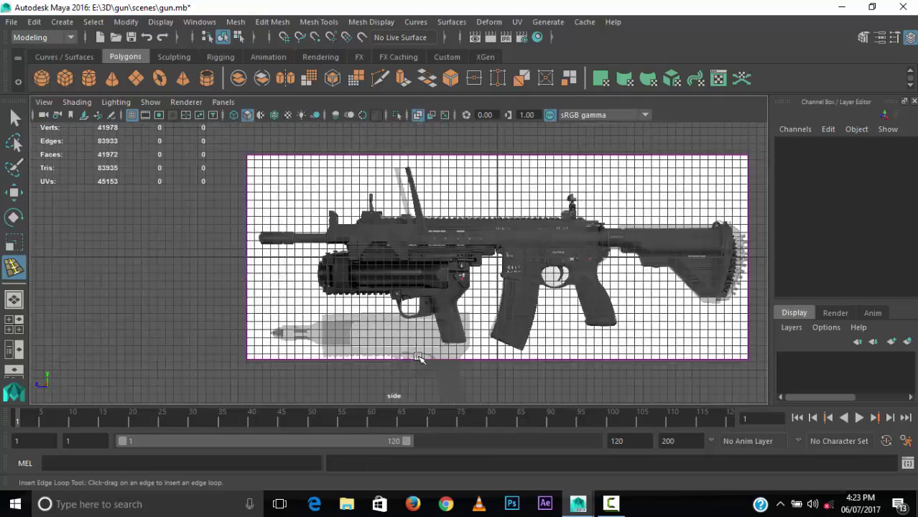
{"action": "scroll", "coordinate": [430, 288], "scroll_direction": "up", "scroll_amount": 3}
{"action": "left_click", "coordinate": [500, 199]}
{"action": "key", "text": "w"}
{"action": "mouse_move", "coordinate": [500, 199]}
{"action": "left_mouse_down", "text": "alt"}
{"action": "mouse_move", "coordinate": [170, 209]}
{"action": "mouse_move", "coordinate": [172, 168]}
{"action": "left_mouse_up", "text": "alt"}
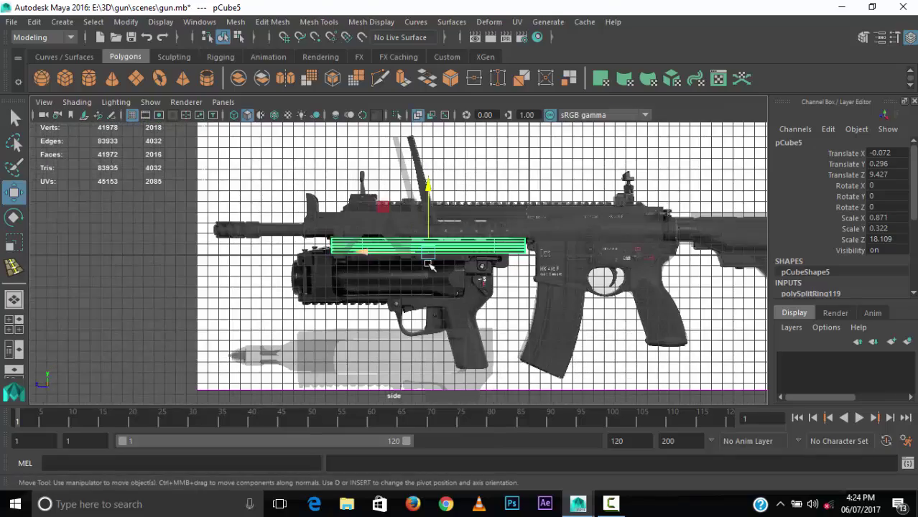
{"action": "left_click", "coordinate": [359, 271]}
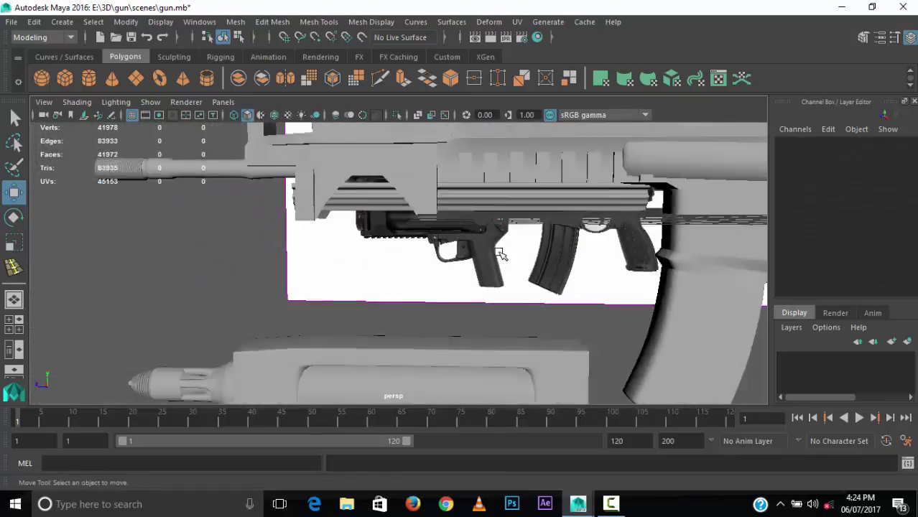
Step: Extrude a face of the small cube pCube6 outward to form the bracket
{"action": "key", "text": "space"}
{"action": "key", "text": "space"}
{"action": "mouse_move", "coordinate": [579, 321]}
{"action": "left_mouse_down", "text": "alt"}
{"action": "mouse_move", "coordinate": [288, 251]}
{"action": "mouse_move", "coordinate": [270, 271]}
{"action": "mouse_move", "coordinate": [410, 247]}
{"action": "mouse_move", "coordinate": [395, 254]}
{"action": "mouse_move", "coordinate": [417, 237]}
{"action": "left_mouse_up", "text": "alt"}
{"action": "left_click", "coordinate": [287, 251]}
{"action": "left_click", "coordinate": [424, 238]}
{"action": "scroll", "coordinate": [537, 248], "scroll_direction": "up", "scroll_amount": 5}
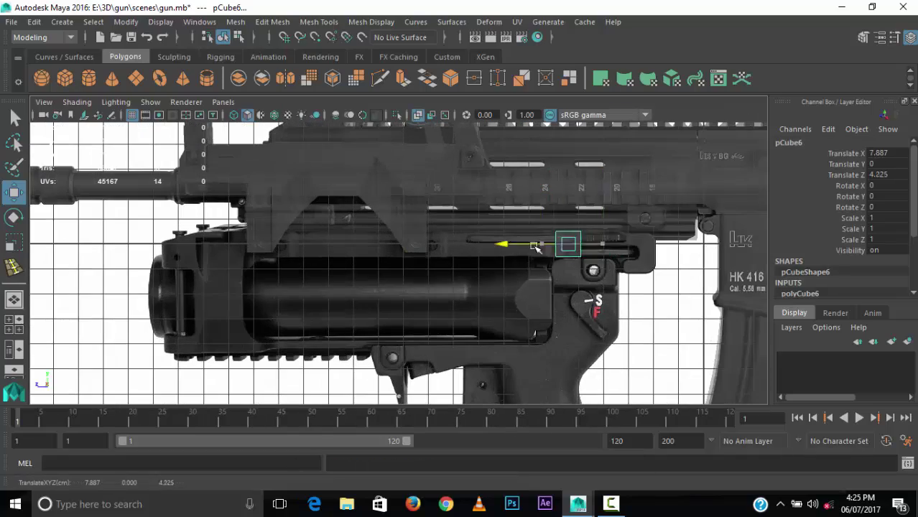
{"action": "key", "text": "space"}
{"action": "key", "text": "space"}
{"action": "left_click_drag", "start_coordinate": [630, 217], "coordinate": [451, 245], "text": "alt"}
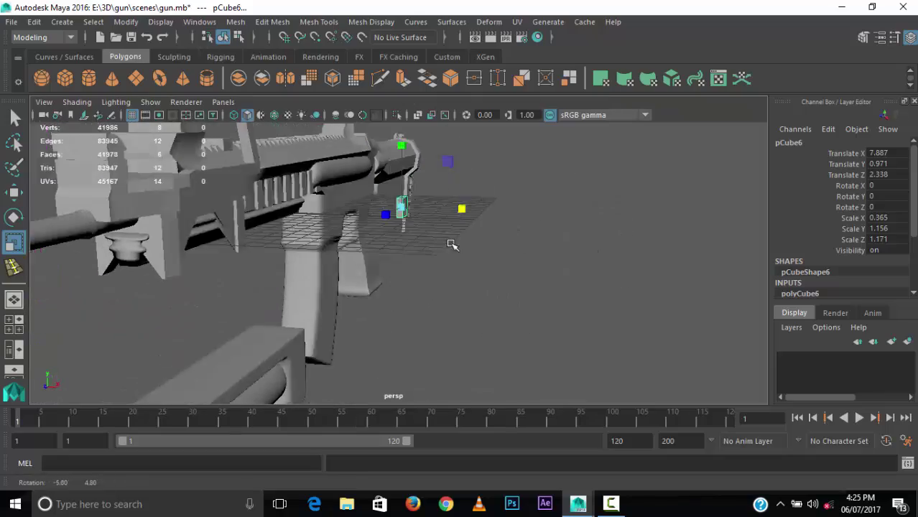
{"action": "key", "text": "ctrl+e"}
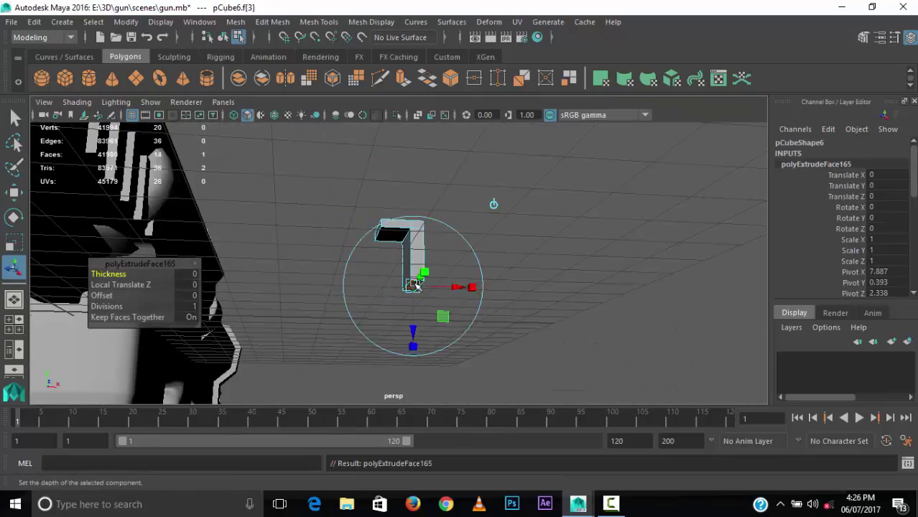
{"action": "mouse_move", "coordinate": [412, 306]}
{"action": "left_mouse_down"}
{"action": "mouse_move", "coordinate": [258, 263]}
{"action": "mouse_move", "coordinate": [498, 206]}
{"action": "mouse_move", "coordinate": [484, 245]}
{"action": "left_mouse_up"}
Step: Adjust the bracket's vertices, position it in the side view, and duplicate it
{"action": "key", "text": "w"}
{"action": "key", "text": "space"}
{"action": "key", "text": "space"}
{"action": "key", "text": "space"}
{"action": "key", "text": "space"}
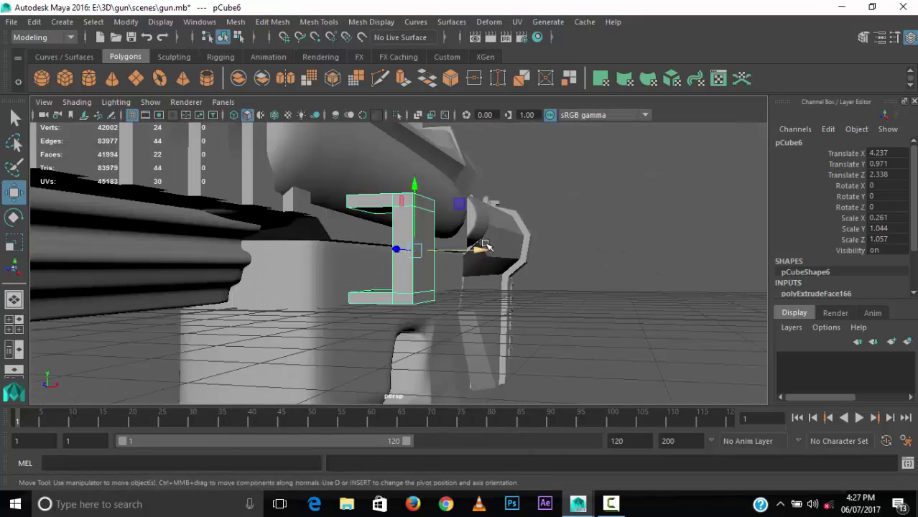
{"action": "left_click_drag", "start_coordinate": [204, 240], "coordinate": [450, 271], "text": "alt"}
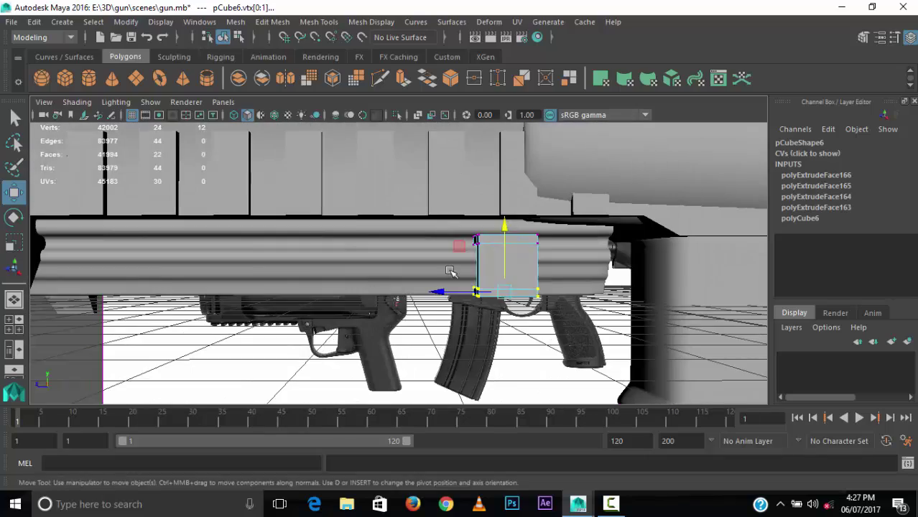
{"action": "left_click_drag", "start_coordinate": [508, 239], "coordinate": [495, 227], "text": "alt"}
{"action": "left_click_drag", "start_coordinate": [526, 303], "coordinate": [459, 353], "text": "alt"}
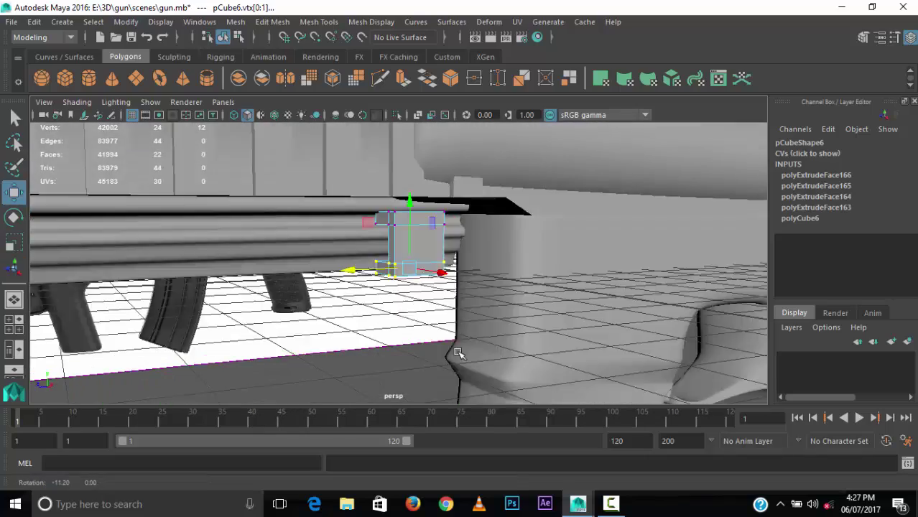
{"action": "key", "text": "F8"}
{"action": "key", "text": "w"}
{"action": "left_click_drag", "start_coordinate": [397, 293], "coordinate": [456, 287], "text": "alt"}
{"action": "key", "text": "ctrl+d"}
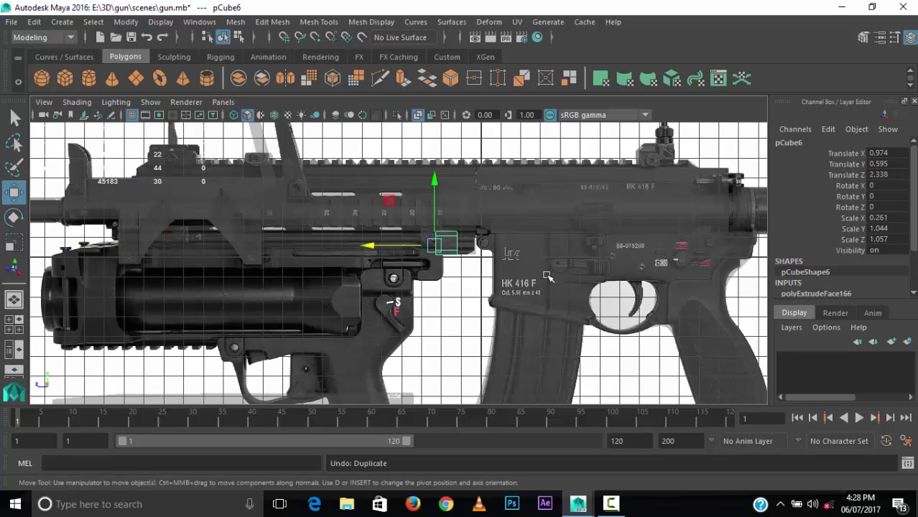
{"action": "scroll", "coordinate": [547, 277], "scroll_direction": "up", "scroll_amount": 2}
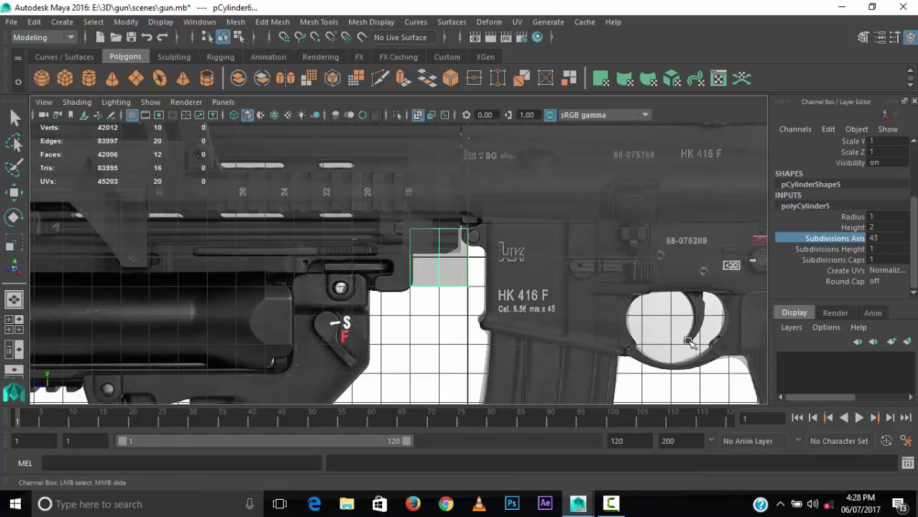
Step: Shrink the new cylinder into a thin pin and place it on the bracket
{"action": "scroll", "coordinate": [445, 281], "scroll_direction": "up", "scroll_amount": 3}
{"action": "key", "text": "r"}
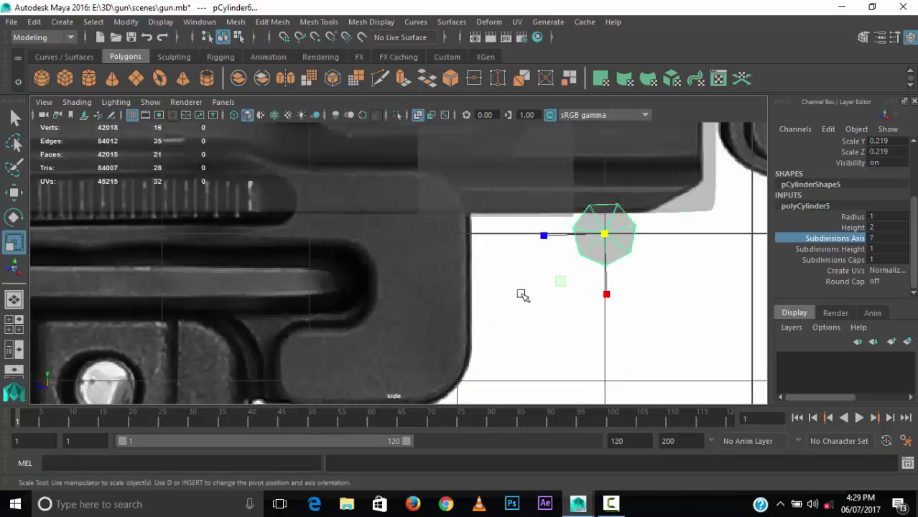
{"action": "scroll", "coordinate": [446, 263], "scroll_direction": "down", "scroll_amount": 3}
{"action": "mouse_move", "coordinate": [522, 297]}
{"action": "left_mouse_down"}
{"action": "mouse_move", "coordinate": [445, 266]}
{"action": "mouse_move", "coordinate": [437, 206]}
{"action": "left_mouse_up"}
{"action": "key", "text": "w"}
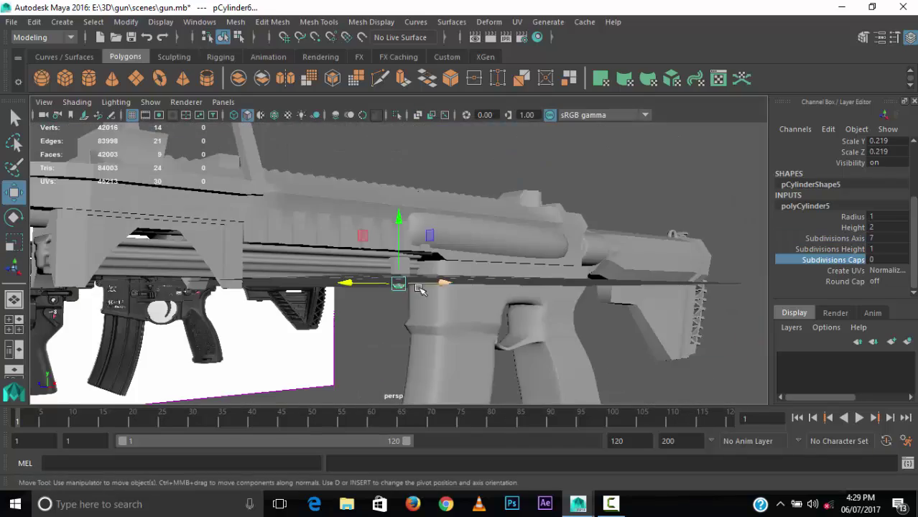
{"action": "key", "text": "space"}
{"action": "key", "text": "space"}
{"action": "scroll", "coordinate": [352, 269], "scroll_direction": "up", "scroll_amount": 2}
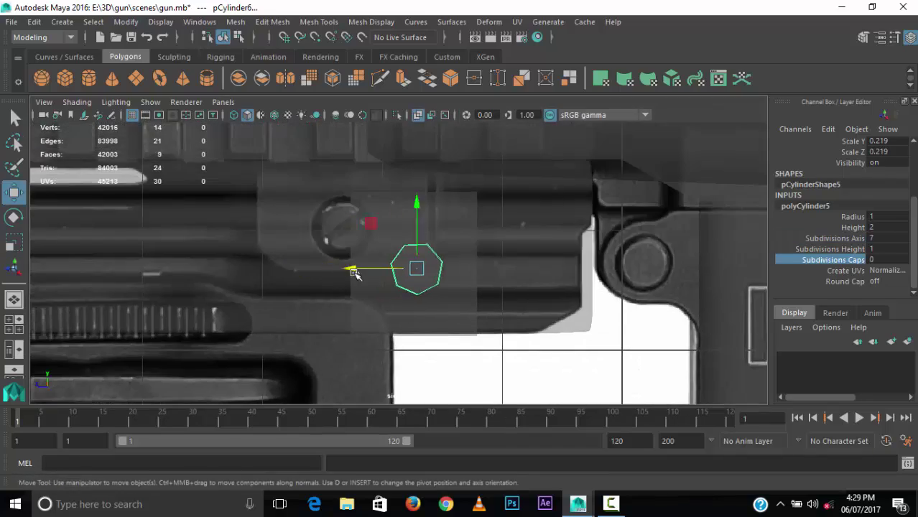
{"action": "key", "text": "space"}
{"action": "key", "text": "space"}
{"action": "left_click_drag", "start_coordinate": [598, 281], "coordinate": [396, 190], "text": "alt"}
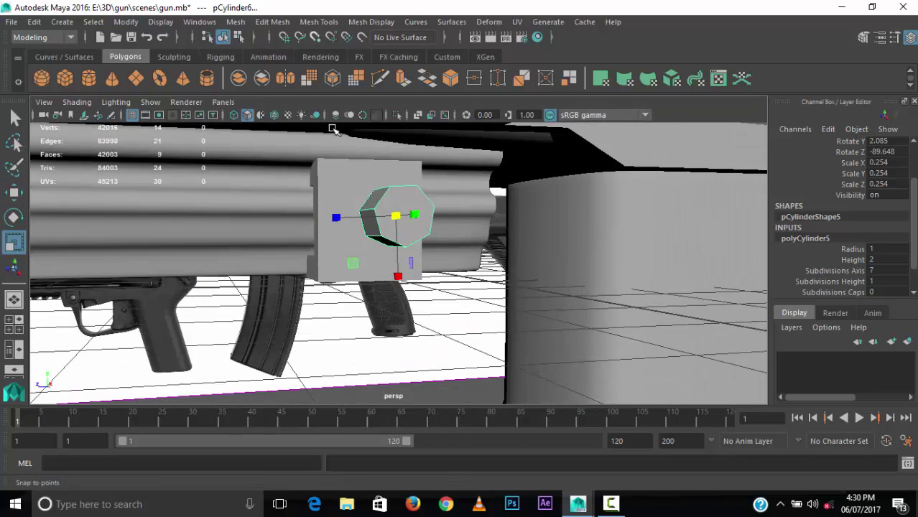
{"action": "right_click_drag", "start_coordinate": [396, 191], "coordinate": [396, 190], "text": "shift"}
{"action": "left_click_drag", "start_coordinate": [396, 190], "coordinate": [370, 167], "text": "alt"}
Step: Cut across the pin's end face and extrude it inward by -0.06
{"action": "right_click_drag", "start_coordinate": [370, 167], "coordinate": [350, 148], "text": "shift"}
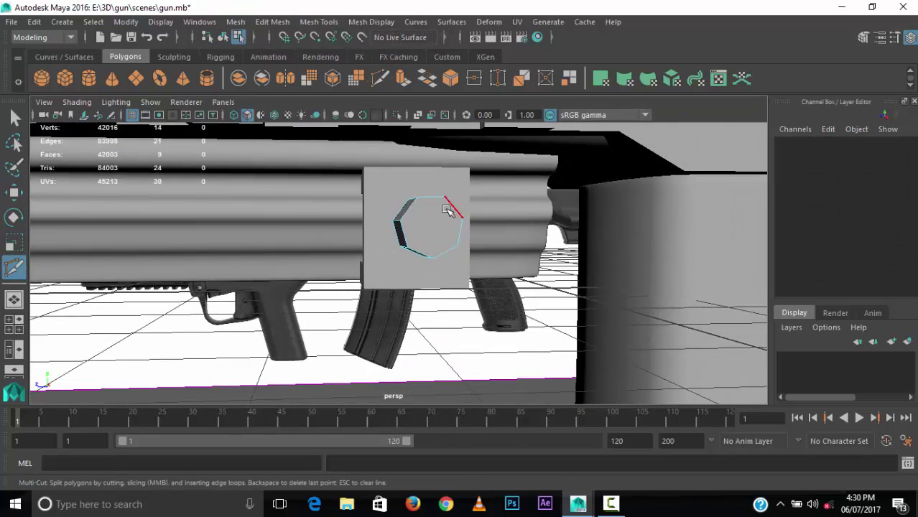
{"action": "left_click", "coordinate": [419, 251]}
{"action": "key", "text": "ctrl+e"}
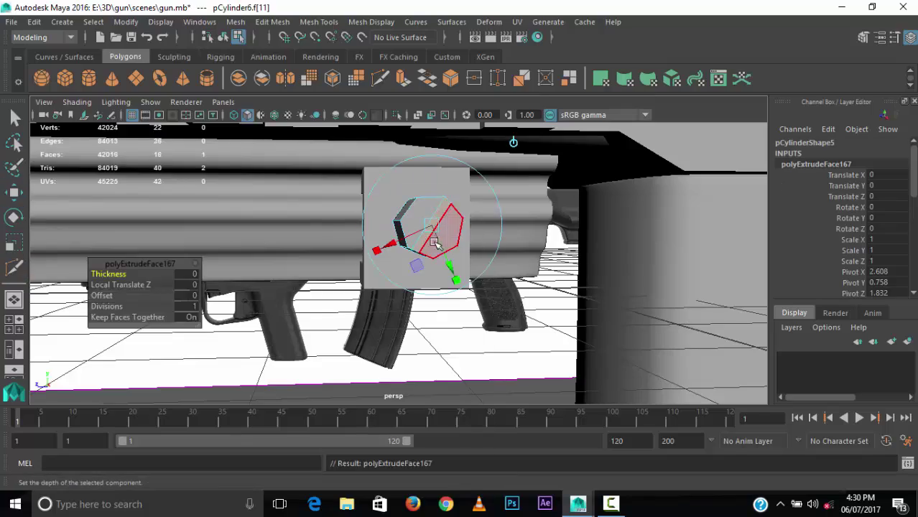
{"action": "mouse_move", "coordinate": [420, 251]}
{"action": "left_mouse_down", "text": "alt"}
{"action": "mouse_move", "coordinate": [286, 227]}
{"action": "mouse_move", "coordinate": [317, 248]}
{"action": "mouse_move", "coordinate": [255, 287]}
{"action": "mouse_move", "coordinate": [553, 311]}
{"action": "left_mouse_up", "text": "alt"}
{"action": "left_click", "coordinate": [295, 244]}
{"action": "key", "text": "w"}
{"action": "left_click", "coordinate": [255, 287]}
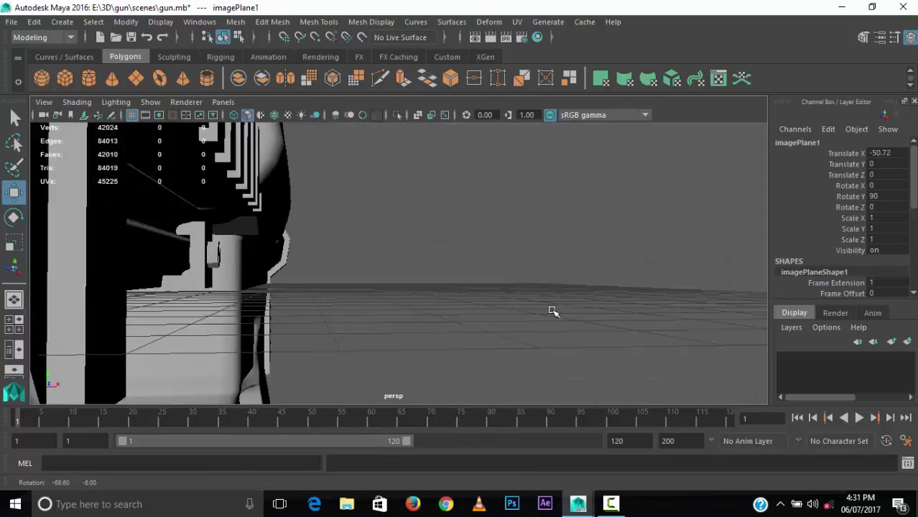
Step: Slide the bracket copy forward along the gun
{"action": "left_click_drag", "start_coordinate": [419, 245], "coordinate": [373, 240], "text": "alt"}
{"action": "left_click", "coordinate": [373, 241]}
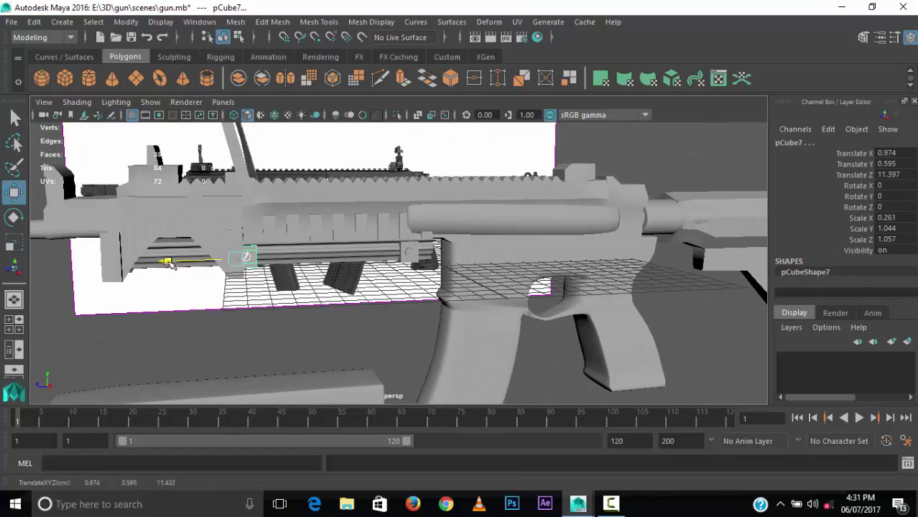
{"action": "left_click_drag", "start_coordinate": [61, 264], "coordinate": [215, 302], "text": "alt"}
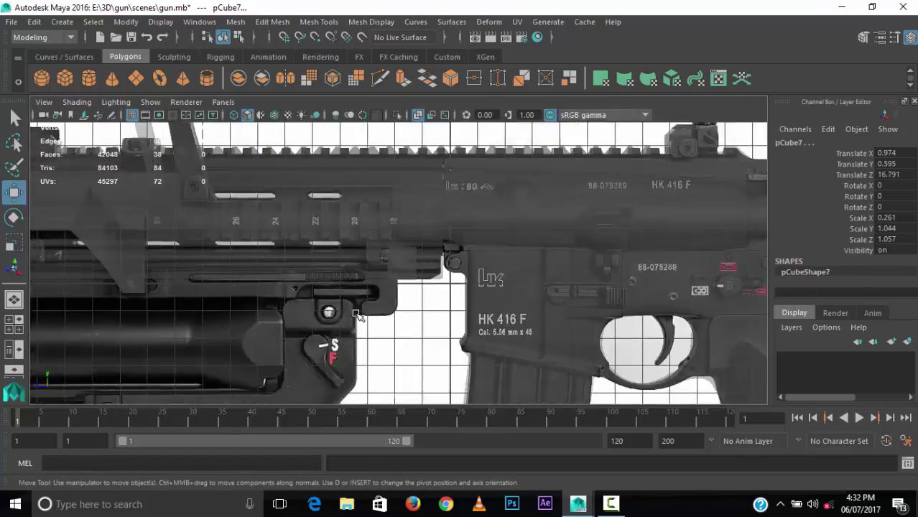
Step: Select the grenade launcher barrel pipe and lower it slightly
{"action": "left_click", "coordinate": [266, 327]}
{"action": "scroll", "coordinate": [142, 282], "scroll_direction": "up", "scroll_amount": 3}
{"action": "left_click", "coordinate": [143, 282]}
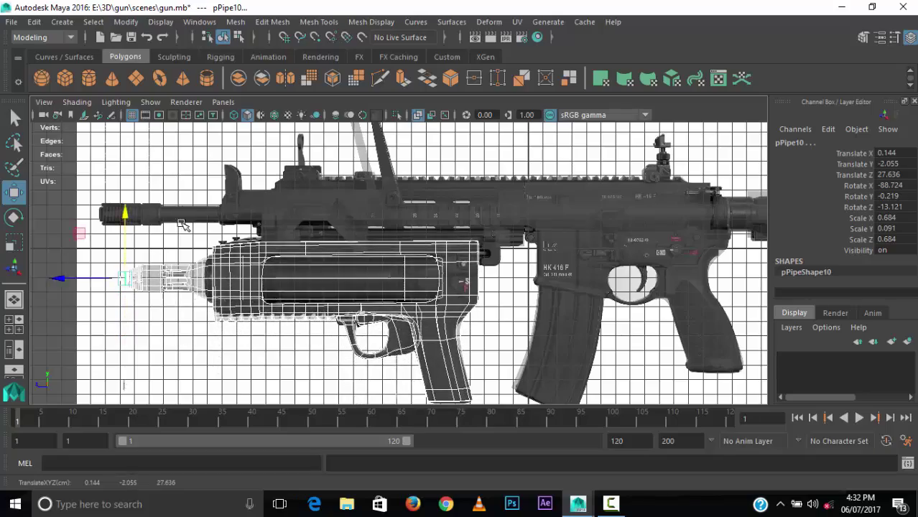
{"action": "scroll", "coordinate": [183, 225], "scroll_direction": "up", "scroll_amount": 3}
{"action": "scroll", "coordinate": [184, 225], "scroll_direction": "down", "scroll_amount": 4}
{"action": "left_click_drag", "start_coordinate": [360, 264], "coordinate": [577, 263], "text": "alt"}
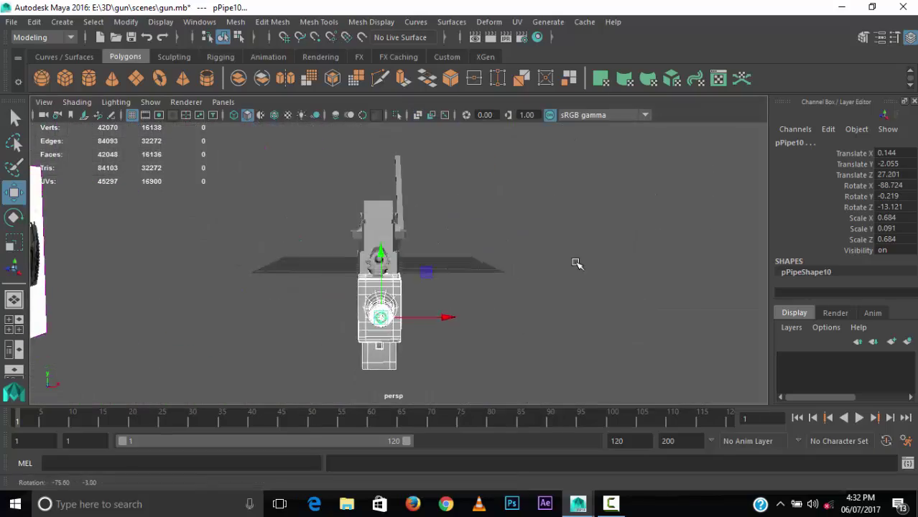
{"action": "scroll", "coordinate": [442, 282], "scroll_direction": "up", "scroll_amount": 5}
{"action": "scroll", "coordinate": [443, 282], "scroll_direction": "down", "scroll_amount": 5}
{"action": "scroll", "coordinate": [213, 268], "scroll_direction": "up", "scroll_amount": 4}
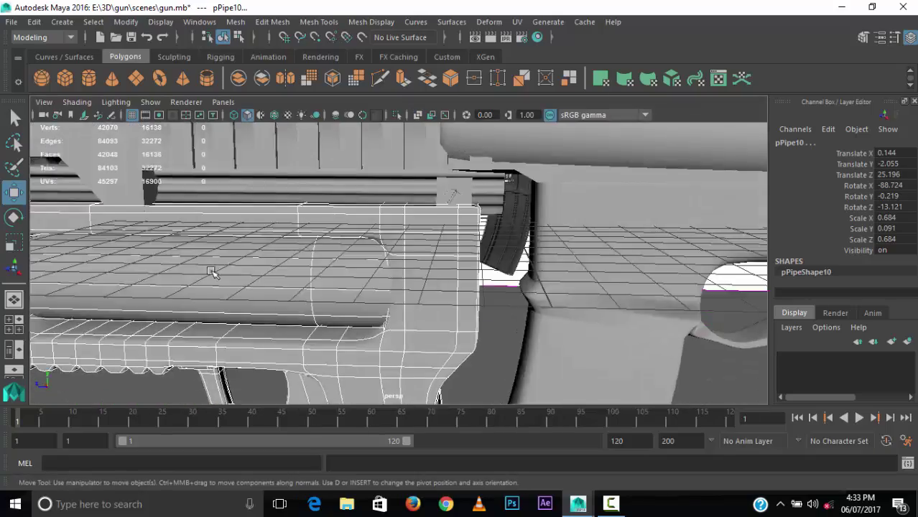
{"action": "left_click_drag", "start_coordinate": [213, 269], "coordinate": [144, 258], "text": "alt"}
{"action": "left_click_drag", "start_coordinate": [66, 218], "coordinate": [67, 222]}
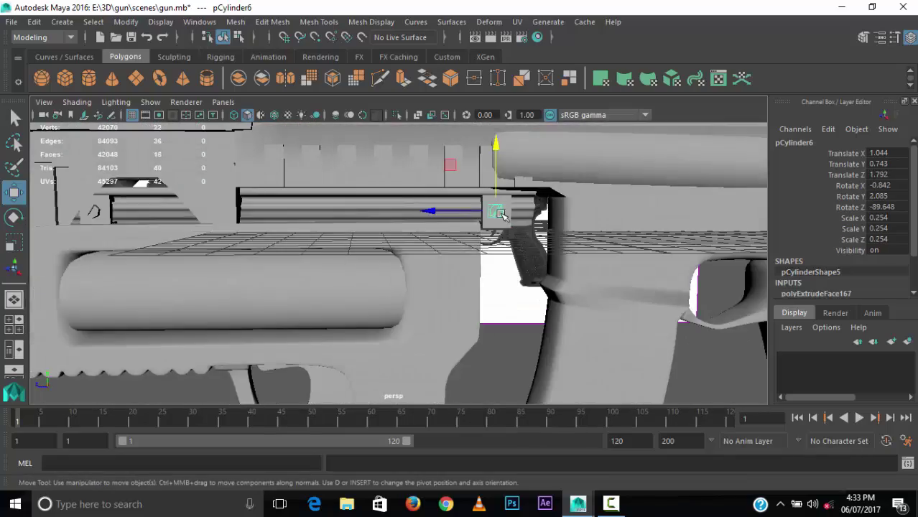
Step: Rotate the small pin pCylinder8 to match the reference and drop it beside the knob
{"action": "left_click", "coordinate": [250, 266]}
{"action": "key", "text": "r"}
{"action": "scroll", "coordinate": [283, 248], "scroll_direction": "up", "scroll_amount": 4}
{"action": "left_click_drag", "start_coordinate": [313, 185], "coordinate": [316, 201]}
{"action": "mouse_move", "coordinate": [316, 201]}
{"action": "left_mouse_down", "text": "alt"}
{"action": "mouse_move", "coordinate": [313, 273]}
{"action": "mouse_move", "coordinate": [415, 237]}
{"action": "left_mouse_up", "text": "alt"}
{"action": "mouse_move", "coordinate": [472, 253]}
{"action": "left_mouse_down", "text": "alt"}
{"action": "mouse_move", "coordinate": [441, 216]}
{"action": "mouse_move", "coordinate": [185, 267]}
{"action": "left_mouse_up", "text": "alt"}
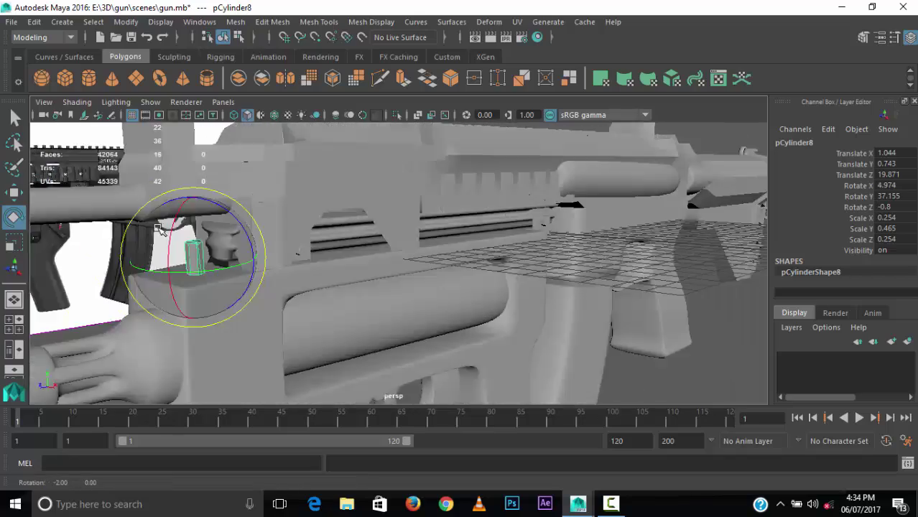
{"action": "mouse_move", "coordinate": [481, 225]}
{"action": "left_mouse_down"}
{"action": "mouse_move", "coordinate": [488, 237]}
{"action": "mouse_move", "coordinate": [175, 218]}
{"action": "mouse_move", "coordinate": [650, 224]}
{"action": "left_mouse_up"}
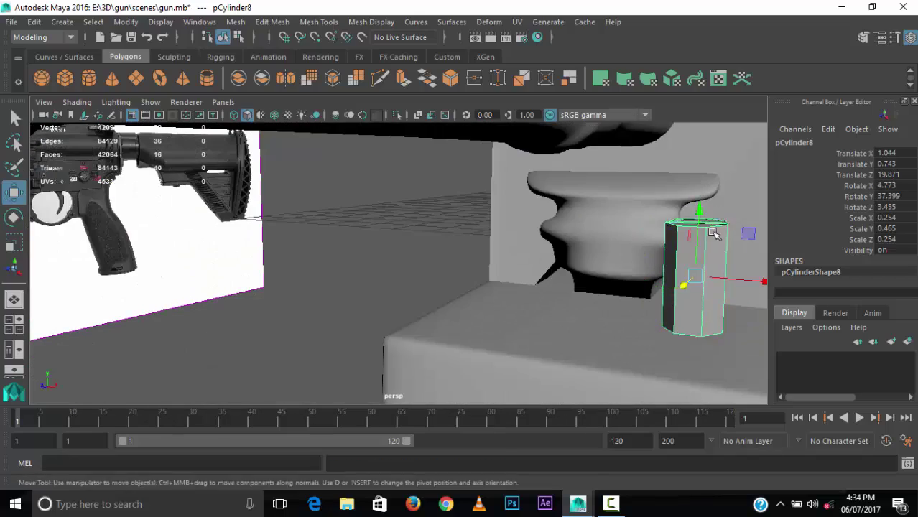
{"action": "left_click_drag", "start_coordinate": [714, 233], "coordinate": [713, 345]}
{"action": "left_click_drag", "start_coordinate": [714, 345], "coordinate": [593, 240], "text": "alt"}
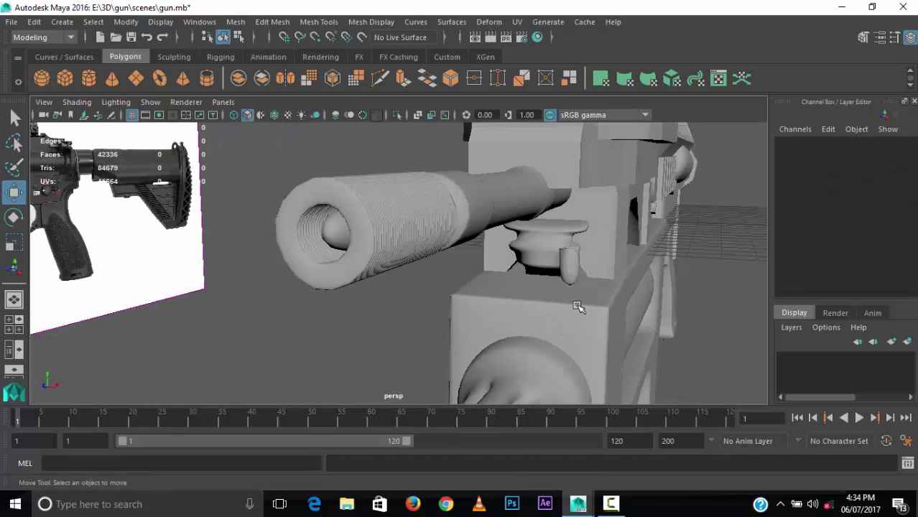
{"action": "left_click_drag", "start_coordinate": [578, 307], "coordinate": [87, 64], "text": "alt"}
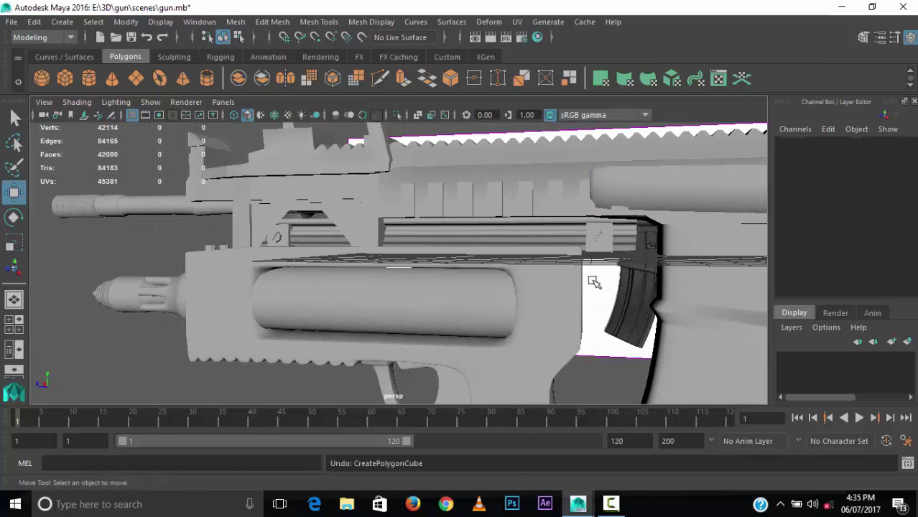
Step: Slide the small handguard cube pCube8 along the rifle body in side view
{"action": "left_click", "coordinate": [593, 280]}
{"action": "mouse_move", "coordinate": [592, 281]}
{"action": "left_mouse_down", "text": "alt"}
{"action": "mouse_move", "coordinate": [545, 328]}
{"action": "mouse_move", "coordinate": [517, 291]}
{"action": "left_mouse_up", "text": "alt"}
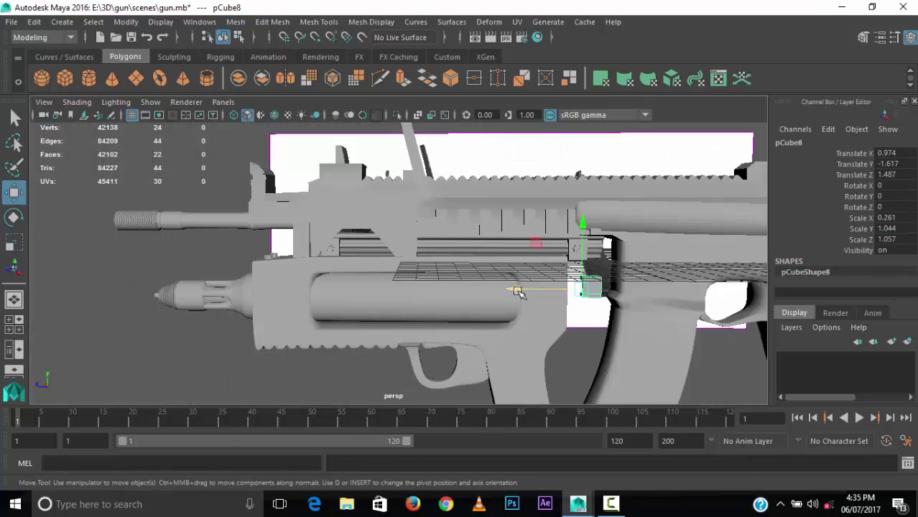
{"action": "key", "text": "ctrl+z"}
{"action": "mouse_move", "coordinate": [543, 227]}
{"action": "left_mouse_down", "text": "alt"}
{"action": "mouse_move", "coordinate": [390, 235]}
{"action": "mouse_move", "coordinate": [459, 257]}
{"action": "left_mouse_up", "text": "alt"}
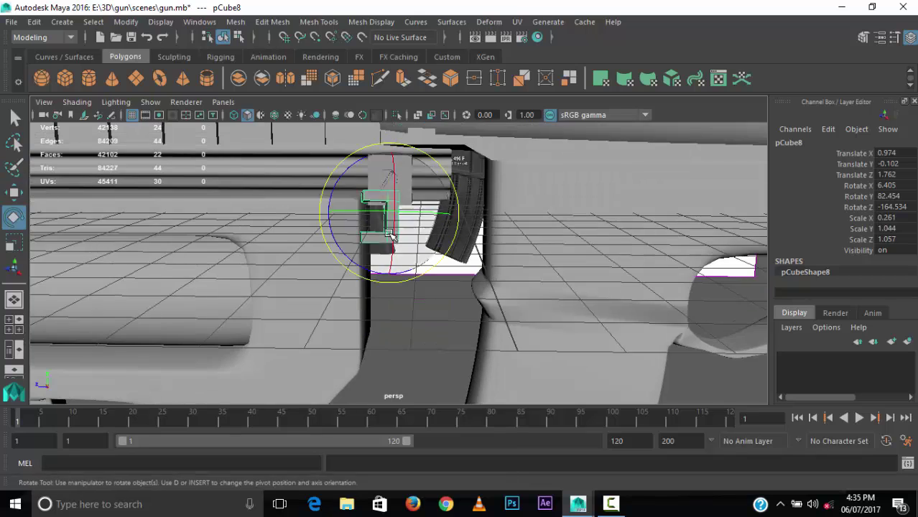
{"action": "key", "text": "w"}
{"action": "key", "text": "space"}
{"action": "left_click_drag", "start_coordinate": [617, 302], "coordinate": [650, 307], "text": "alt"}
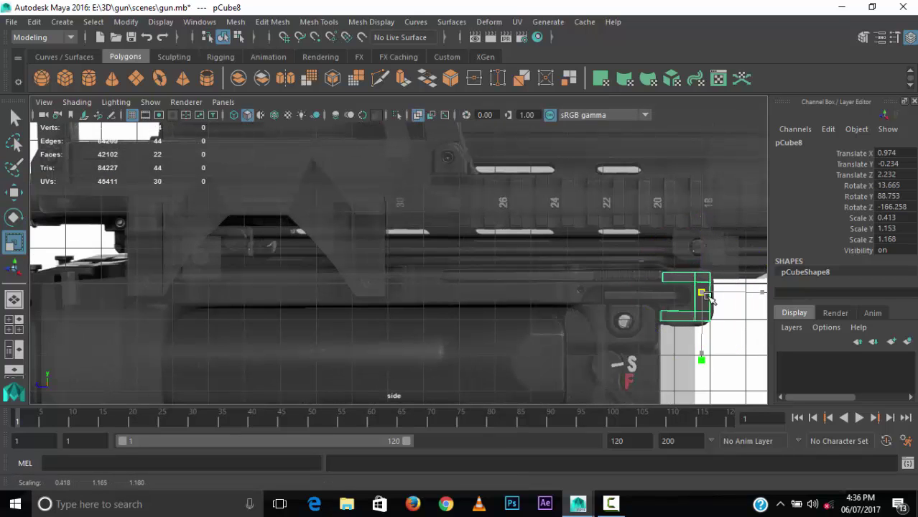
Step: Pull pCube8's vertices forward along the rail and extrude one of its faces outward
{"action": "key", "text": "r"}
{"action": "key", "text": "F8"}
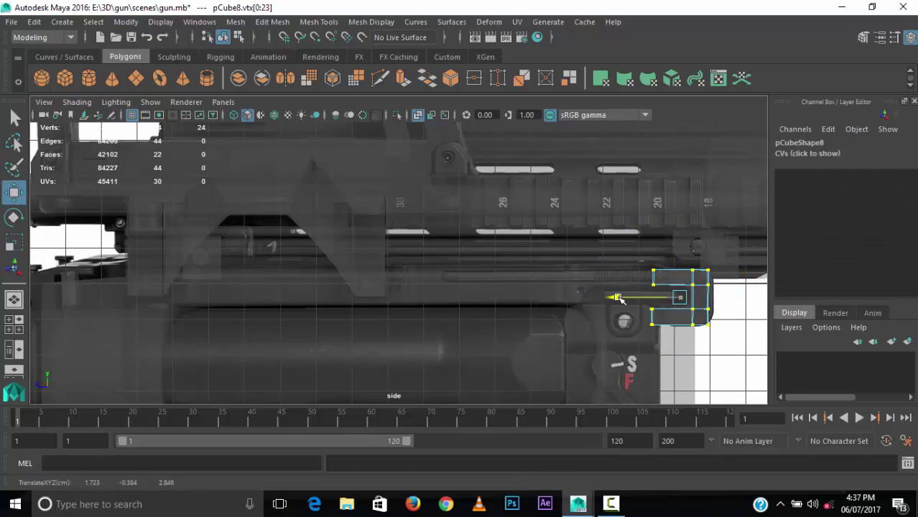
{"action": "mouse_move", "coordinate": [617, 298]}
{"action": "left_mouse_down"}
{"action": "mouse_move", "coordinate": [584, 250]}
{"action": "mouse_move", "coordinate": [656, 242]}
{"action": "mouse_move", "coordinate": [646, 283]}
{"action": "mouse_move", "coordinate": [356, 205]}
{"action": "mouse_move", "coordinate": [532, 209]}
{"action": "left_mouse_up"}
{"action": "left_click", "coordinate": [656, 243]}
{"action": "left_click", "coordinate": [356, 205]}
{"action": "key", "text": "f"}
{"action": "right_click_drag", "start_coordinate": [549, 184], "coordinate": [553, 222]}
{"action": "left_click", "coordinate": [488, 190]}
{"action": "key", "text": "ctrl+e"}
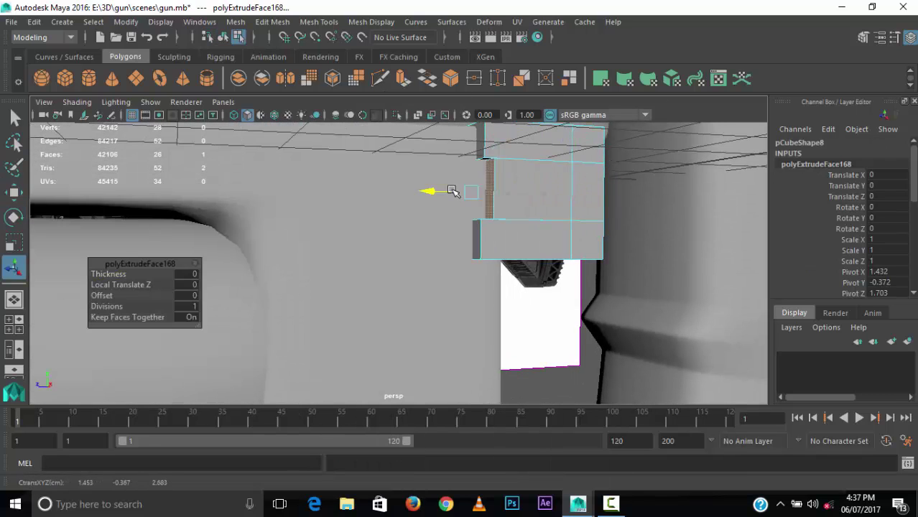
{"action": "mouse_move", "coordinate": [122, 321]}
{"action": "left_mouse_down", "text": "alt"}
{"action": "mouse_move", "coordinate": [477, 283]}
{"action": "mouse_move", "coordinate": [454, 211]}
{"action": "left_mouse_up", "text": "alt"}
Step: Add an edge loop around the extended cube
{"action": "left_click", "coordinate": [395, 194]}
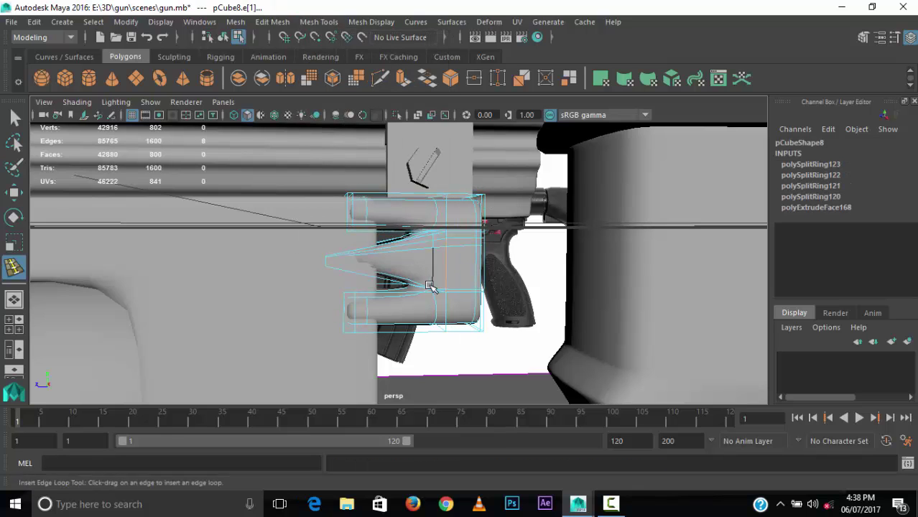
{"action": "scroll", "coordinate": [357, 294], "scroll_direction": "up", "scroll_amount": 5}
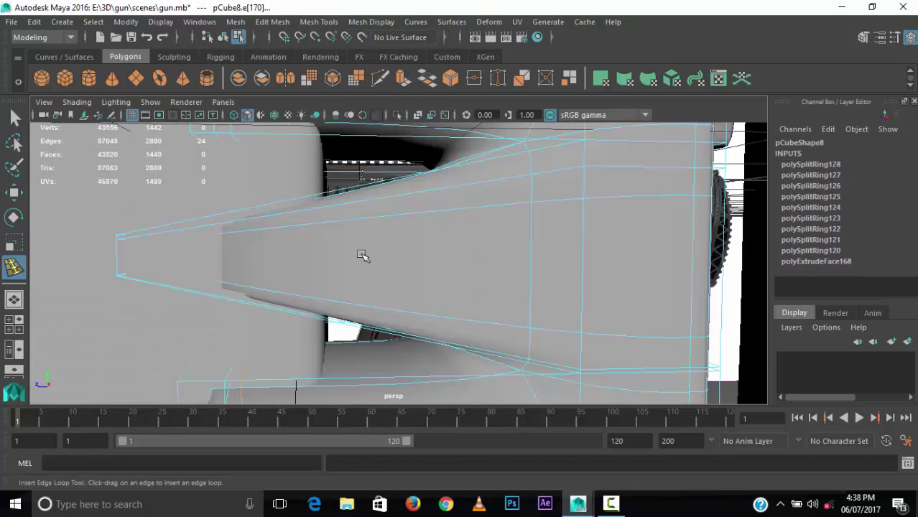
{"action": "scroll", "coordinate": [398, 266], "scroll_direction": "down", "scroll_amount": 5}
{"action": "key", "text": "w"}
{"action": "left_click", "coordinate": [454, 266]}
{"action": "scroll", "coordinate": [432, 290], "scroll_direction": "up", "scroll_amount": 3}
{"action": "scroll", "coordinate": [431, 290], "scroll_direction": "down", "scroll_amount": 2}
Step: Place the second cube, pCube9, along the long handguard bar
{"action": "left_click", "coordinate": [225, 264]}
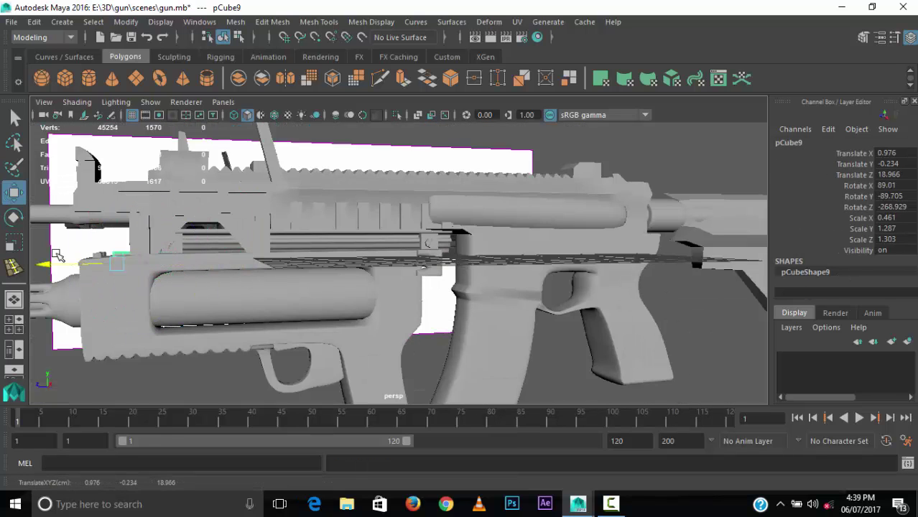
{"action": "scroll", "coordinate": [225, 242], "scroll_direction": "up", "scroll_amount": 3}
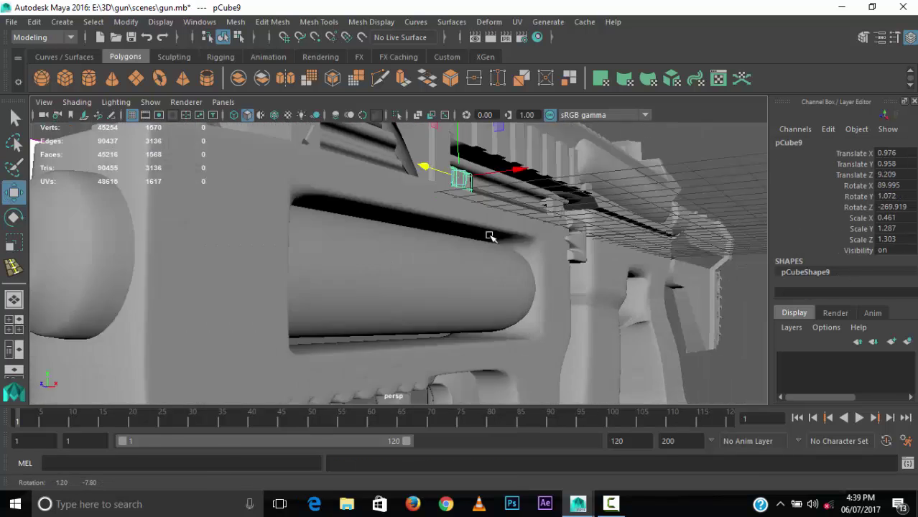
{"action": "scroll", "coordinate": [313, 263], "scroll_direction": "down", "scroll_amount": 3}
{"action": "left_click", "coordinate": [312, 262]}
{"action": "scroll", "coordinate": [313, 262], "scroll_direction": "down", "scroll_amount": 3}
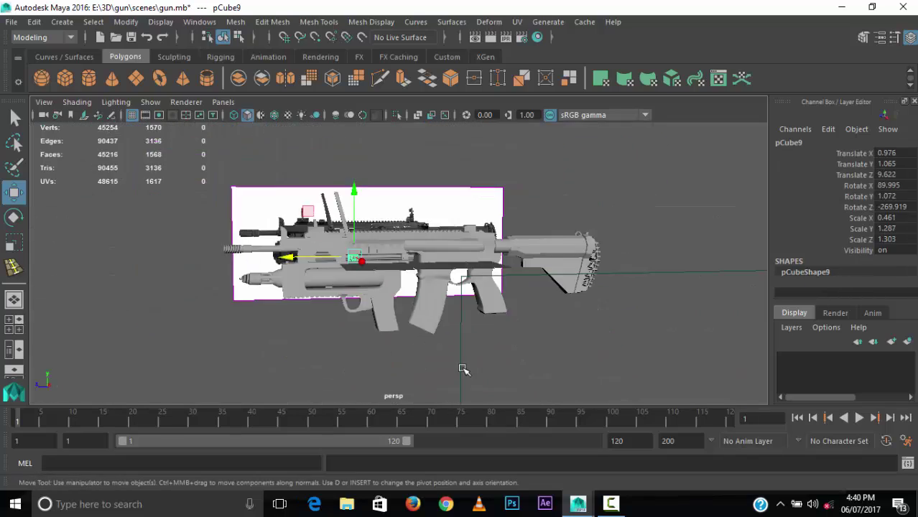
{"action": "scroll", "coordinate": [588, 386], "scroll_direction": "up", "scroll_amount": 3}
{"action": "scroll", "coordinate": [464, 237], "scroll_direction": "up", "scroll_amount": 2}
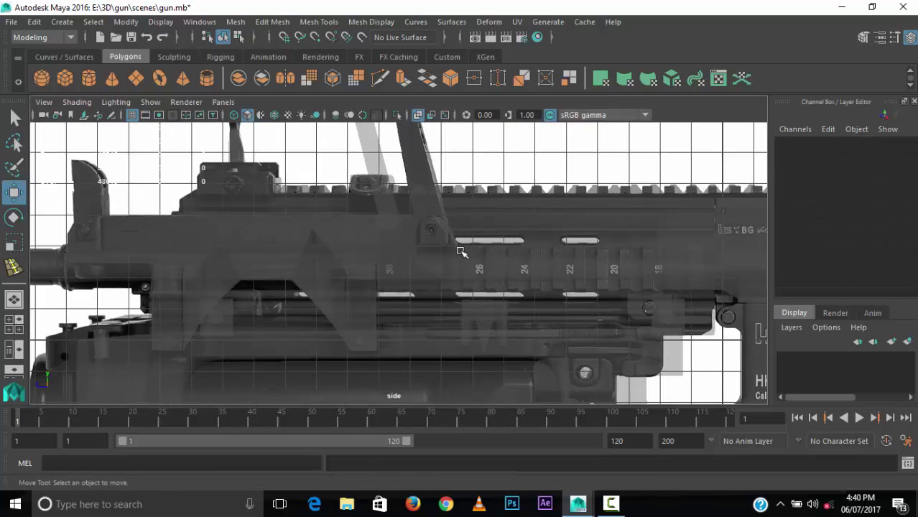
{"action": "scroll", "coordinate": [361, 318], "scroll_direction": "down", "scroll_amount": 3}
{"action": "left_click", "coordinate": [362, 318]}
Step: Create cylinder pCylinder11 in the perspective view and extrude an inset on its cap face
{"action": "key", "text": "space"}
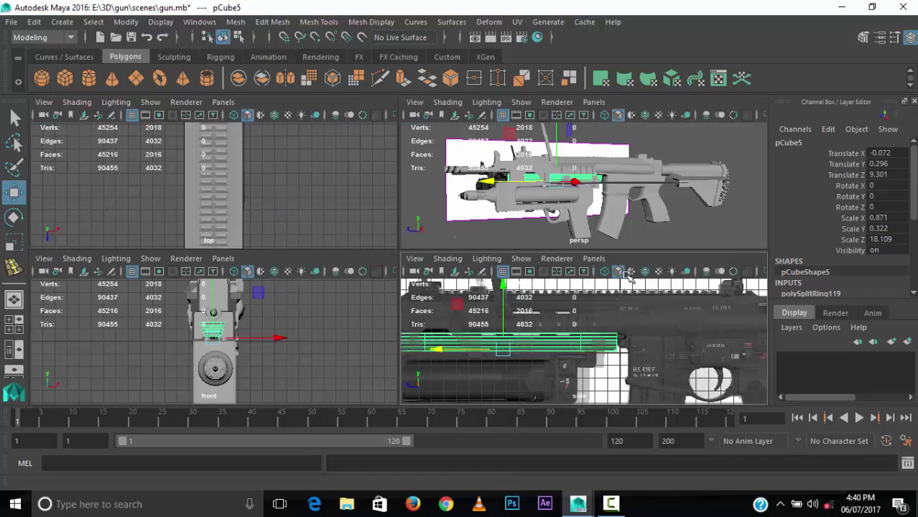
{"action": "key", "text": "space"}
{"action": "left_click", "coordinate": [429, 260]}
{"action": "left_click", "coordinate": [90, 79]}
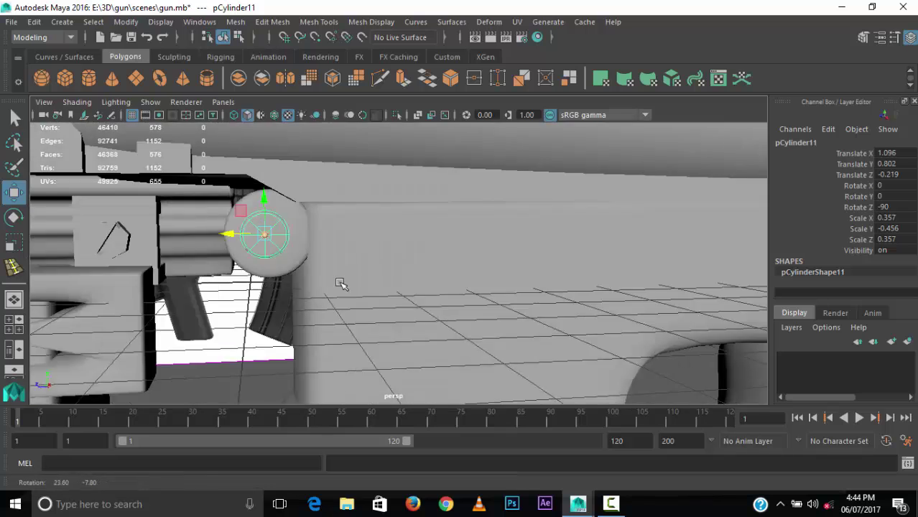
{"action": "key", "text": "ctrl+e"}
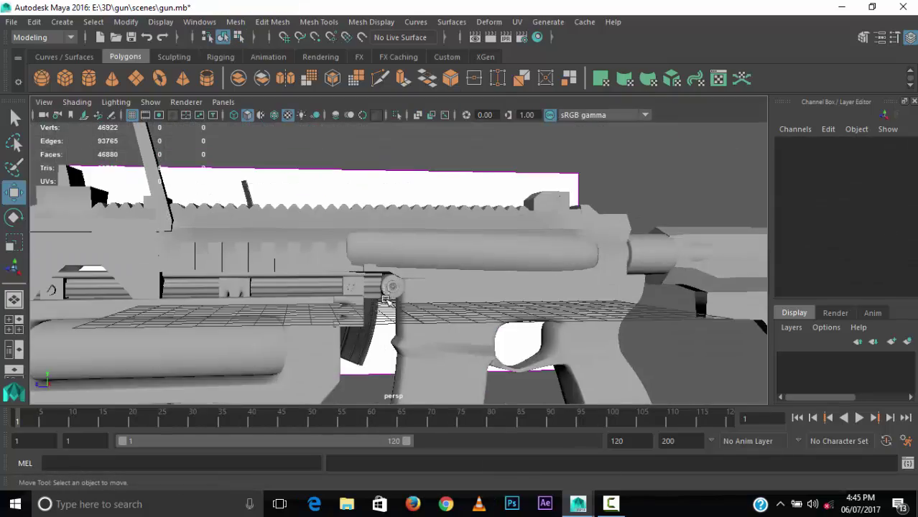
{"action": "left_click", "coordinate": [391, 289]}
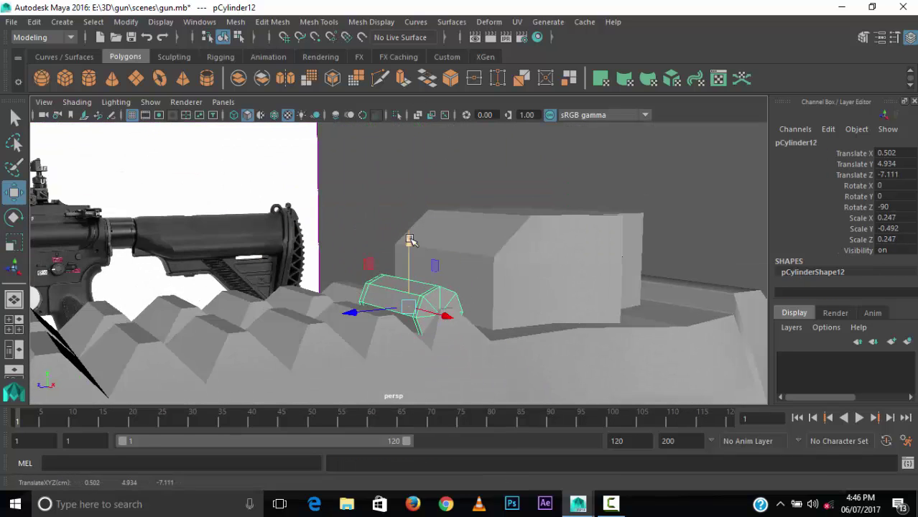
Step: Extrude the cylinder's end cap faces twice, shrinking the first extrusion inward
{"action": "key", "text": "w"}
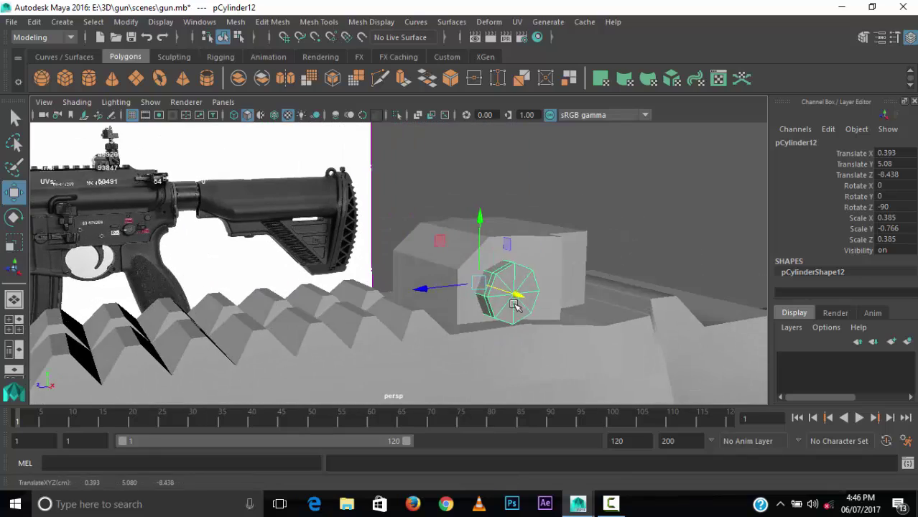
{"action": "left_click_drag", "start_coordinate": [515, 305], "coordinate": [546, 301], "text": "alt"}
{"action": "scroll", "coordinate": [603, 280], "scroll_direction": "up", "scroll_amount": 3}
{"action": "left_click", "coordinate": [633, 273]}
{"action": "key", "text": "ctrl+e"}
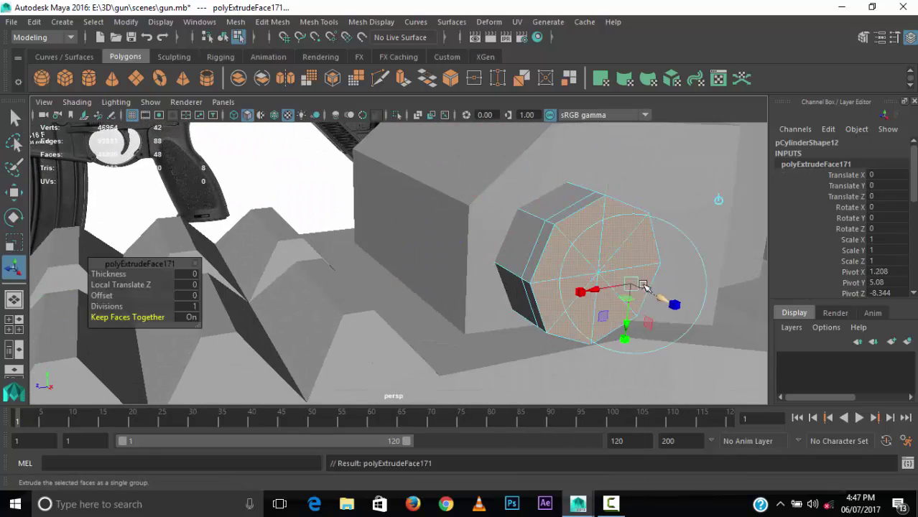
{"action": "left_click_drag", "start_coordinate": [681, 316], "coordinate": [542, 280], "text": "alt"}
{"action": "key", "text": "ctrl+e"}
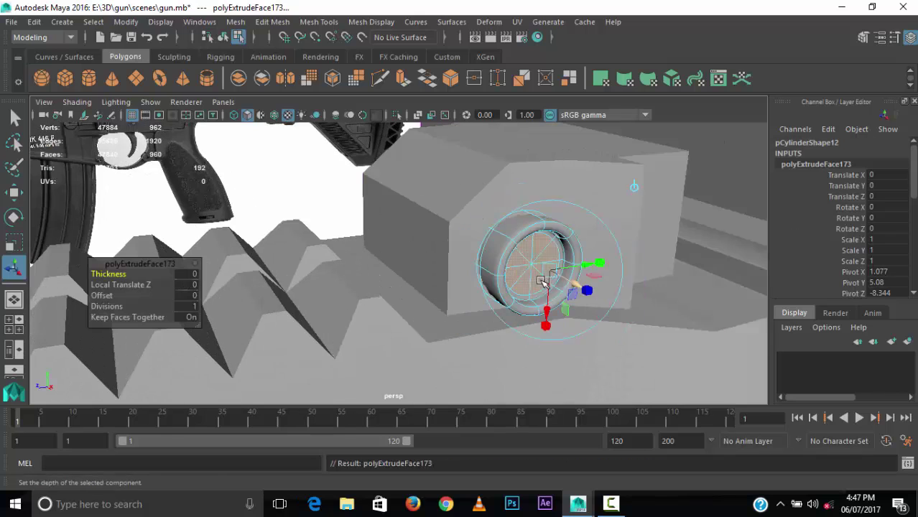
{"action": "key", "text": "F8"}
Step: Select the new pin cylinder pCylinder21 and shrink it to 0.217, 0.398, 0.217
{"action": "key", "text": "w"}
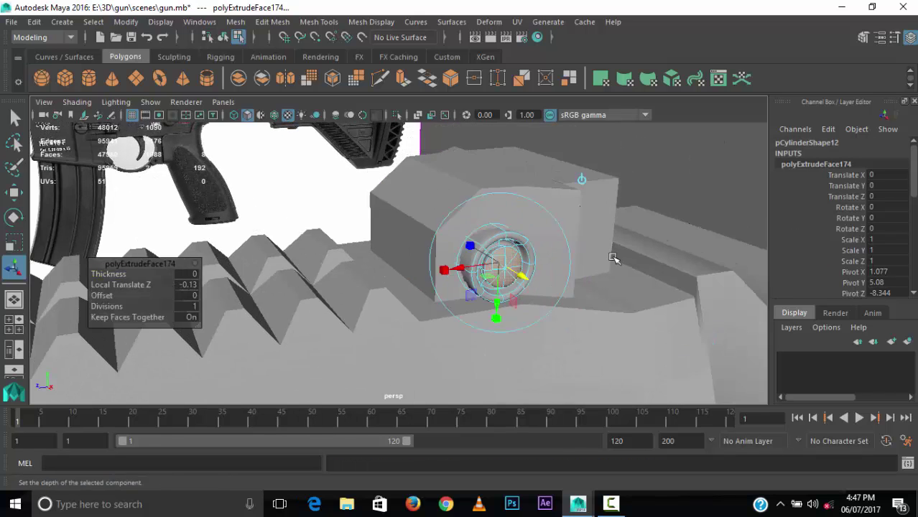
{"action": "mouse_move", "coordinate": [614, 259]}
{"action": "left_mouse_down", "text": "alt"}
{"action": "mouse_move", "coordinate": [563, 225]}
{"action": "mouse_move", "coordinate": [516, 324]}
{"action": "mouse_move", "coordinate": [424, 190]}
{"action": "mouse_move", "coordinate": [489, 239]}
{"action": "left_mouse_up", "text": "alt"}
{"action": "left_click", "coordinate": [431, 185]}
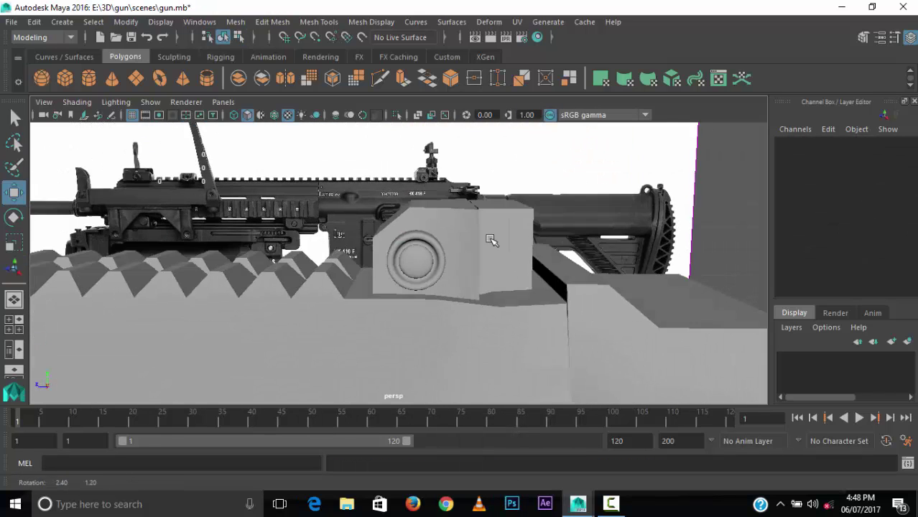
{"action": "left_click_drag", "start_coordinate": [296, 261], "coordinate": [364, 343], "text": "alt"}
{"action": "left_click", "coordinate": [348, 287]}
{"action": "left_click_drag", "start_coordinate": [349, 287], "coordinate": [328, 328], "text": "alt"}
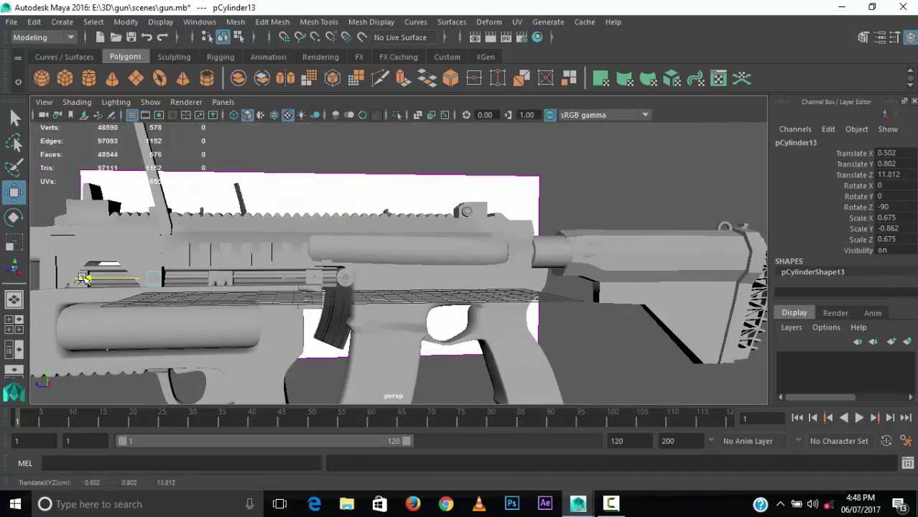
{"action": "scroll", "coordinate": [178, 257], "scroll_direction": "up", "scroll_amount": 3}
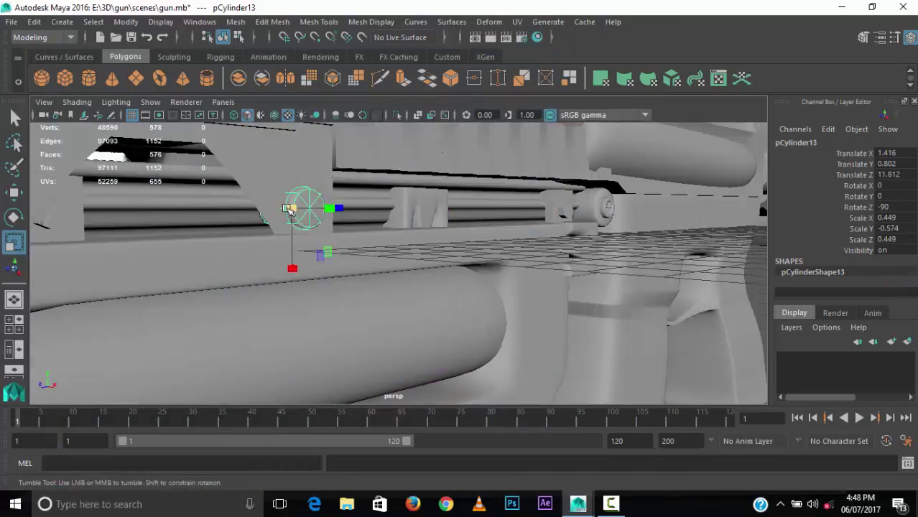
{"action": "key", "text": "r"}
{"action": "mouse_move", "coordinate": [342, 264]}
{"action": "left_mouse_down", "text": "alt"}
{"action": "mouse_move", "coordinate": [342, 273]}
{"action": "mouse_move", "coordinate": [359, 260]}
{"action": "mouse_move", "coordinate": [367, 267]}
{"action": "left_mouse_up", "text": "alt"}
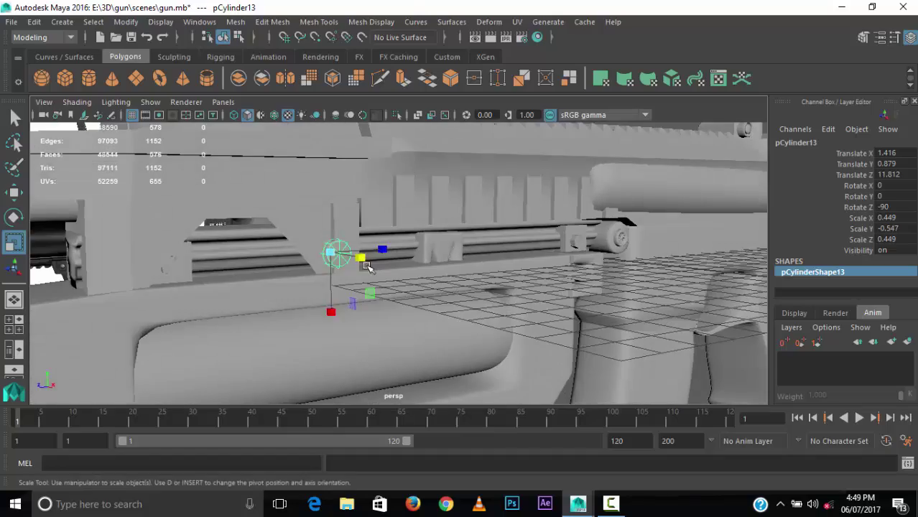
{"action": "scroll", "coordinate": [284, 265], "scroll_direction": "down", "scroll_amount": 3}
Step: Move the pin down into the hole on the receiver's side
{"action": "left_click_drag", "start_coordinate": [284, 265], "coordinate": [344, 237], "text": "alt"}
{"action": "scroll", "coordinate": [345, 237], "scroll_direction": "up", "scroll_amount": 4}
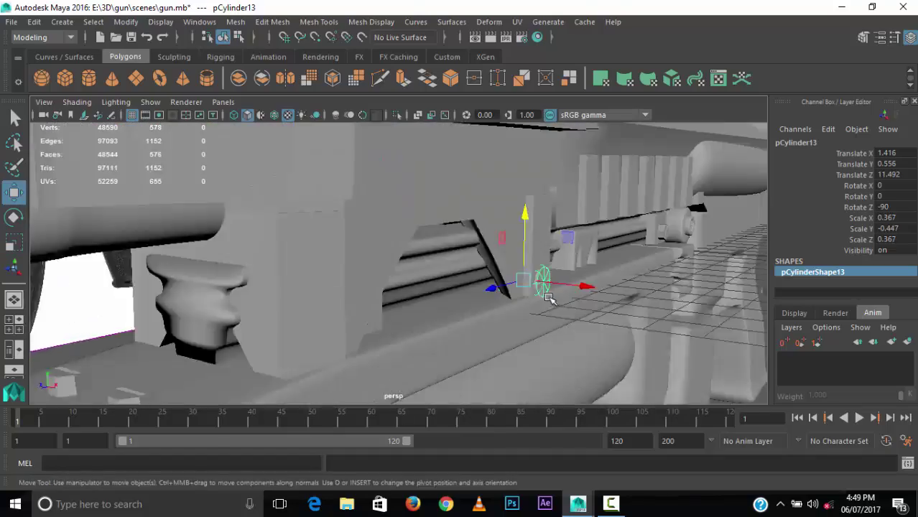
{"action": "mouse_move", "coordinate": [396, 179]}
{"action": "left_mouse_down"}
{"action": "mouse_move", "coordinate": [396, 192]}
{"action": "mouse_move", "coordinate": [215, 273]}
{"action": "mouse_move", "coordinate": [301, 316]}
{"action": "mouse_move", "coordinate": [365, 288]}
{"action": "left_mouse_up"}
{"action": "key", "text": "r"}
{"action": "key", "text": "w"}
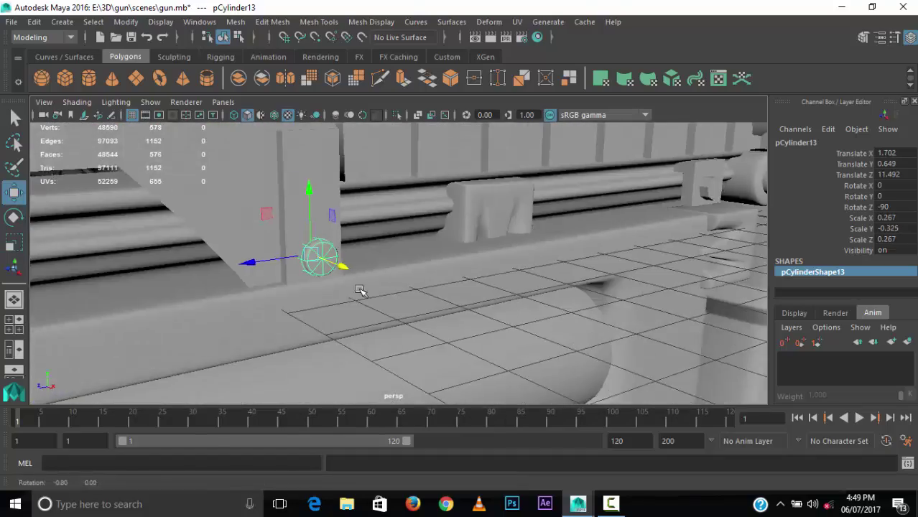
Step: Move another pin on the rifle's side to a new spot
{"action": "left_click", "coordinate": [603, 230]}
{"action": "left_click_drag", "start_coordinate": [603, 230], "coordinate": [379, 261], "text": "alt"}
{"action": "left_click", "coordinate": [261, 262]}
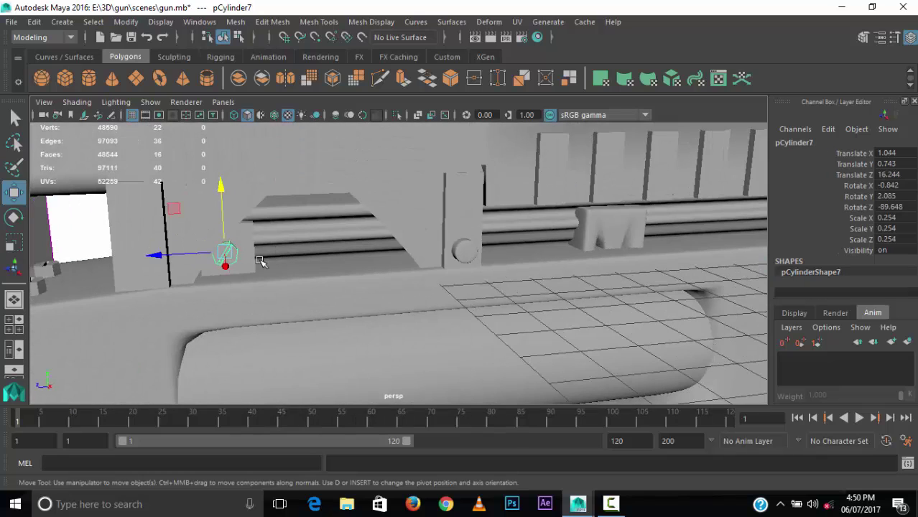
{"action": "middle_click_drag", "start_coordinate": [401, 285], "coordinate": [445, 285]}
{"action": "left_click_drag", "start_coordinate": [446, 286], "coordinate": [478, 287], "text": "alt"}
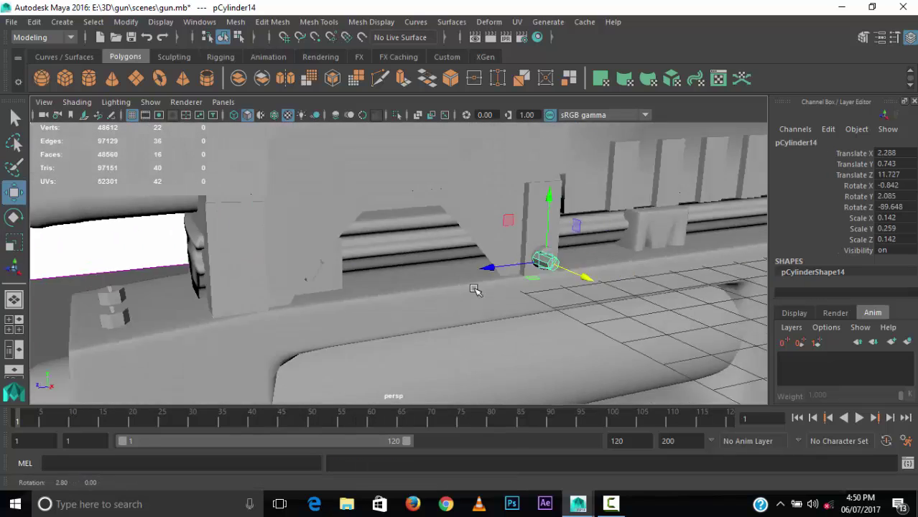
{"action": "middle_click_drag", "start_coordinate": [478, 287], "coordinate": [424, 240]}
{"action": "mouse_move", "coordinate": [424, 240]}
{"action": "left_mouse_down", "text": "alt"}
{"action": "mouse_move", "coordinate": [174, 238]}
{"action": "mouse_move", "coordinate": [594, 210]}
{"action": "mouse_move", "coordinate": [394, 232]}
{"action": "mouse_move", "coordinate": [348, 194]}
{"action": "mouse_move", "coordinate": [329, 154]}
{"action": "mouse_move", "coordinate": [107, 230]}
{"action": "mouse_move", "coordinate": [216, 221]}
{"action": "left_mouse_up", "text": "alt"}
Step: Duplicate the upper rail pin in side view and raise the copy onto the top rail
{"action": "left_click", "coordinate": [393, 232]}
{"action": "left_click", "coordinate": [328, 154]}
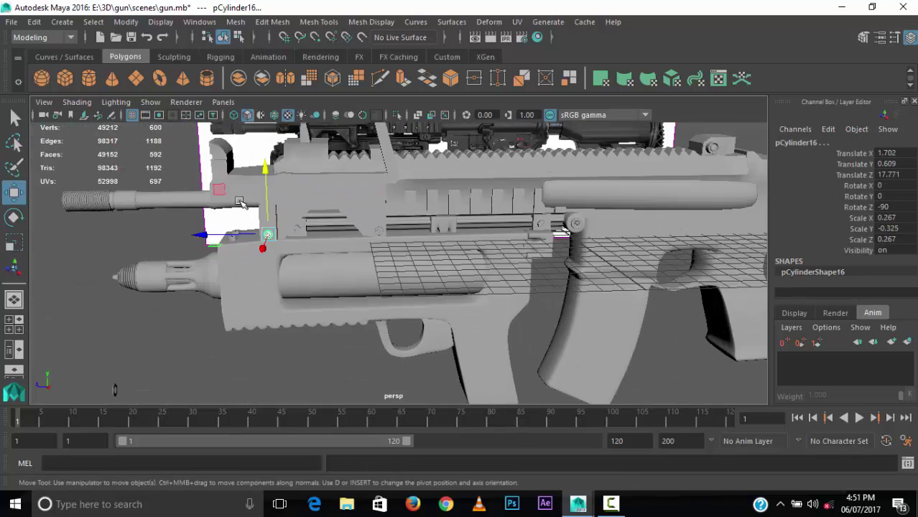
{"action": "key", "text": "space"}
{"action": "left_click", "coordinate": [215, 220]}
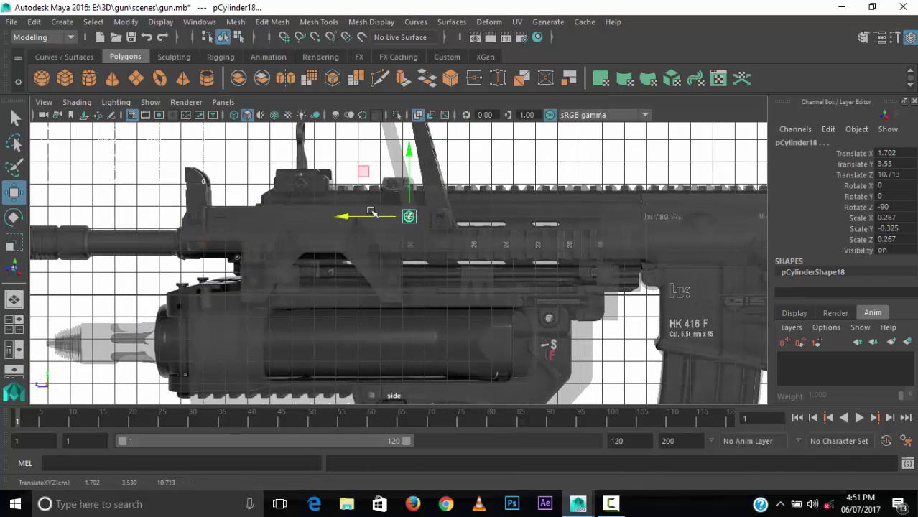
{"action": "scroll", "coordinate": [346, 216], "scroll_direction": "up", "scroll_amount": 3}
{"action": "key", "text": "ctrl+d"}
{"action": "left_click_drag", "start_coordinate": [495, 172], "coordinate": [499, 140]}
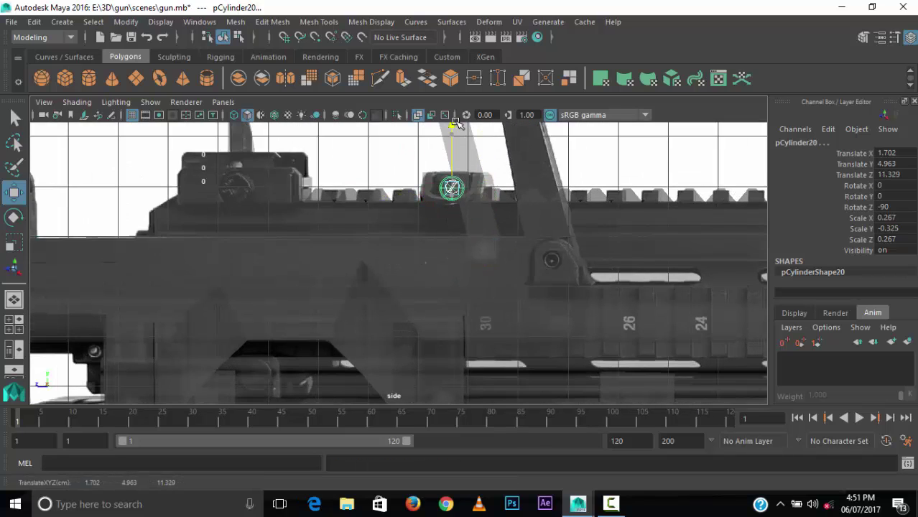
{"action": "key", "text": "space"}
{"action": "mouse_move", "coordinate": [227, 135]}
{"action": "left_mouse_down"}
{"action": "mouse_move", "coordinate": [350, 220]}
{"action": "mouse_move", "coordinate": [256, 181]}
{"action": "mouse_move", "coordinate": [227, 206]}
{"action": "mouse_move", "coordinate": [331, 267]}
{"action": "mouse_move", "coordinate": [532, 273]}
{"action": "mouse_move", "coordinate": [342, 266]}
{"action": "mouse_move", "coordinate": [554, 316]}
{"action": "left_mouse_up"}
{"action": "key", "text": "r"}
{"action": "key", "text": "r"}
{"action": "key", "text": "w"}
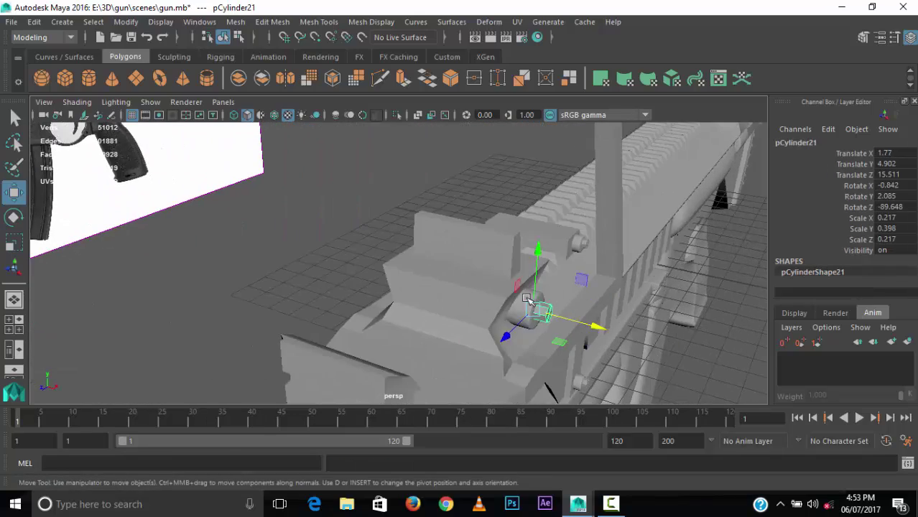
Step: Duplicate the receiver pin and set its Rotate Z value in the Channel Box
{"action": "left_click", "coordinate": [554, 316]}
{"action": "left_click", "coordinate": [125, 22]}
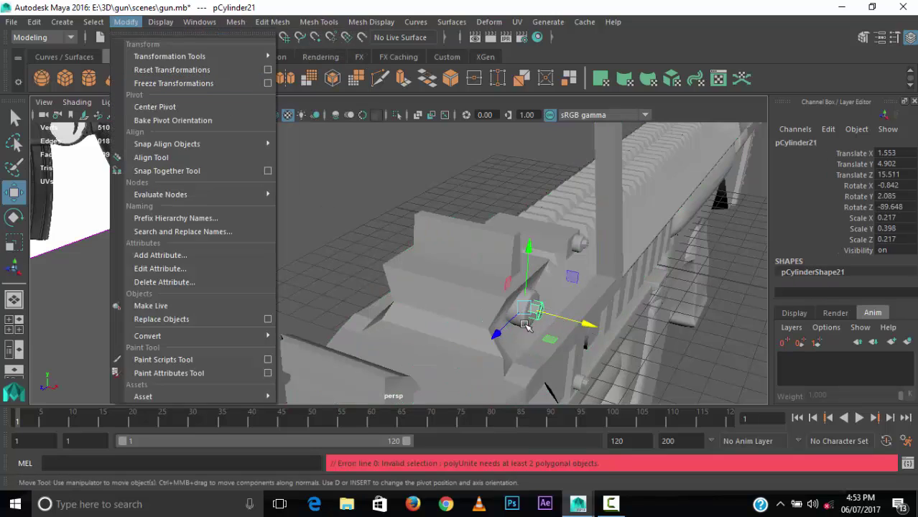
{"action": "left_click", "coordinate": [277, 70]}
{"action": "mouse_move", "coordinate": [431, 287]}
{"action": "left_mouse_down", "text": "alt"}
{"action": "mouse_move", "coordinate": [546, 302]}
{"action": "mouse_move", "coordinate": [631, 330]}
{"action": "mouse_move", "coordinate": [625, 257]}
{"action": "mouse_move", "coordinate": [546, 297]}
{"action": "left_mouse_up", "text": "alt"}
{"action": "type", "text": "0"}
{"action": "key", "text": "Return"}
{"action": "key", "text": "ctrl+d"}
Step: Scale and tilt the pin copy to fit the next hole along the receiver
{"action": "key", "text": "w"}
{"action": "key", "text": "r"}
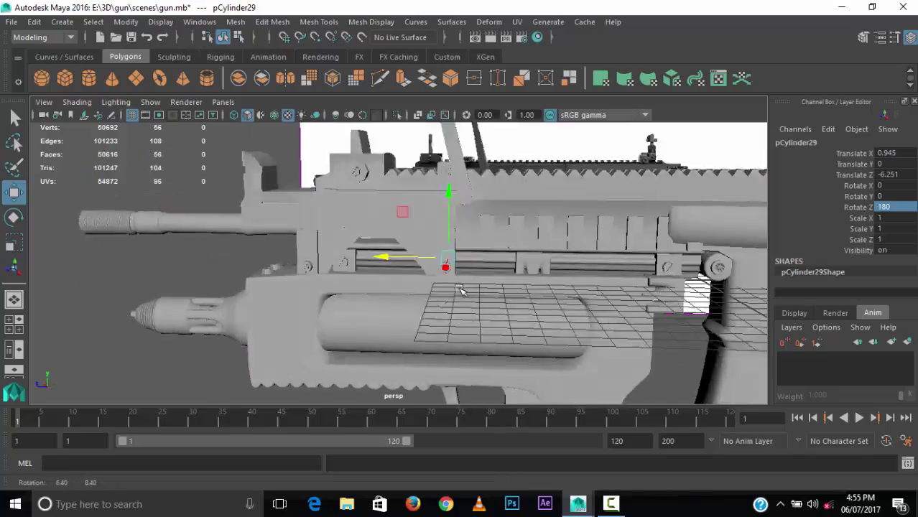
{"action": "left_click_drag", "start_coordinate": [460, 289], "coordinate": [411, 305], "text": "alt"}
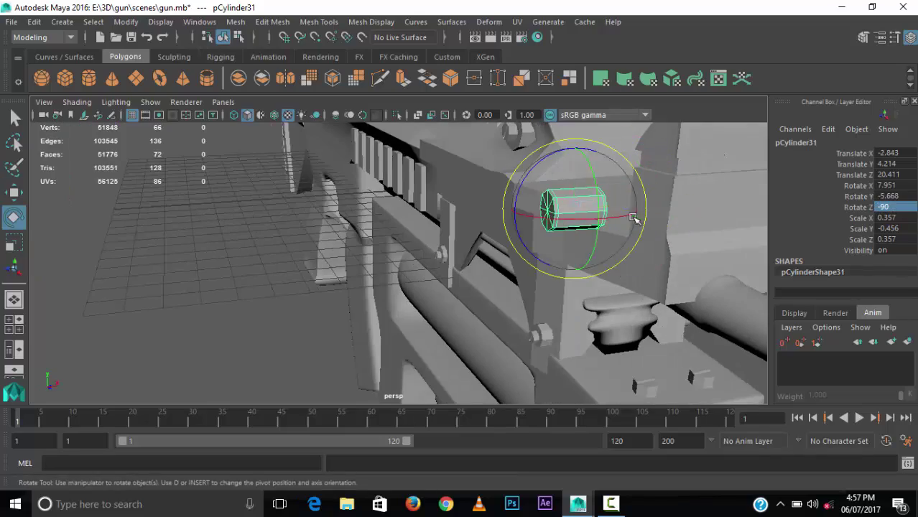
{"action": "left_click_drag", "start_coordinate": [634, 219], "coordinate": [626, 270], "text": "alt"}
{"action": "left_click_drag", "start_coordinate": [550, 277], "coordinate": [520, 222], "text": "alt"}
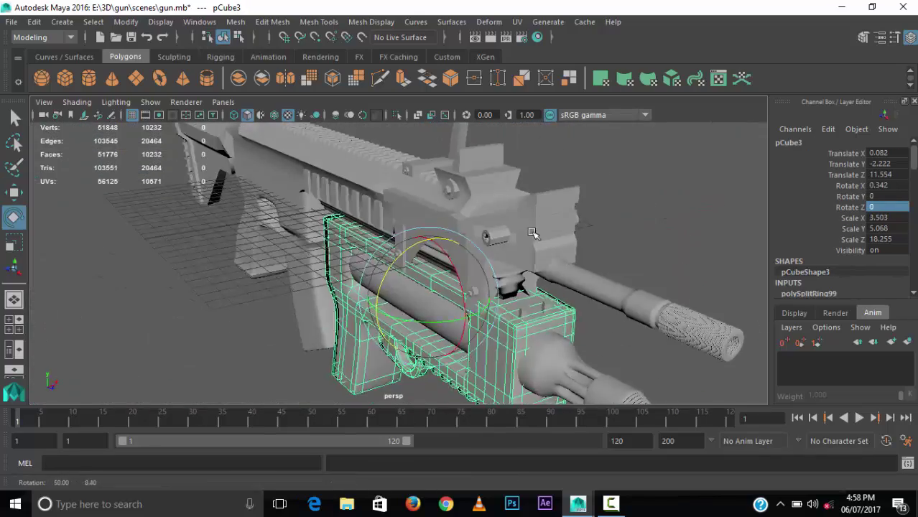
Step: Select the muzzle pipe and reframe the whole gun over the reference image
{"action": "left_click_drag", "start_coordinate": [639, 246], "coordinate": [359, 268], "text": "alt"}
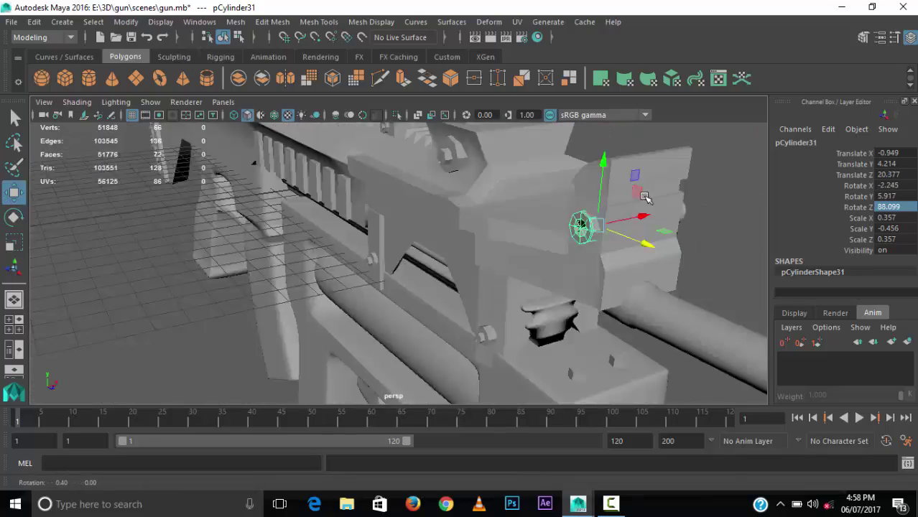
{"action": "left_click", "coordinate": [359, 268]}
{"action": "left_click", "coordinate": [491, 198]}
{"action": "left_click_drag", "start_coordinate": [492, 198], "coordinate": [528, 268], "text": "alt"}
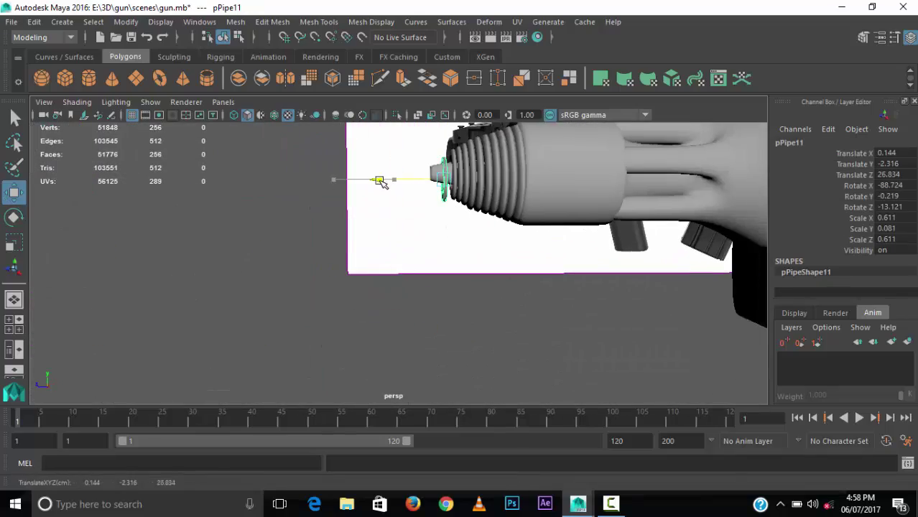
{"action": "scroll", "coordinate": [367, 221], "scroll_direction": "down", "scroll_amount": 5}
{"action": "left_click_drag", "start_coordinate": [366, 222], "coordinate": [467, 287], "text": "alt"}
Step: Stretch pCylinder10, the rail's front cylinder, along its length
{"action": "left_click", "coordinate": [226, 280]}
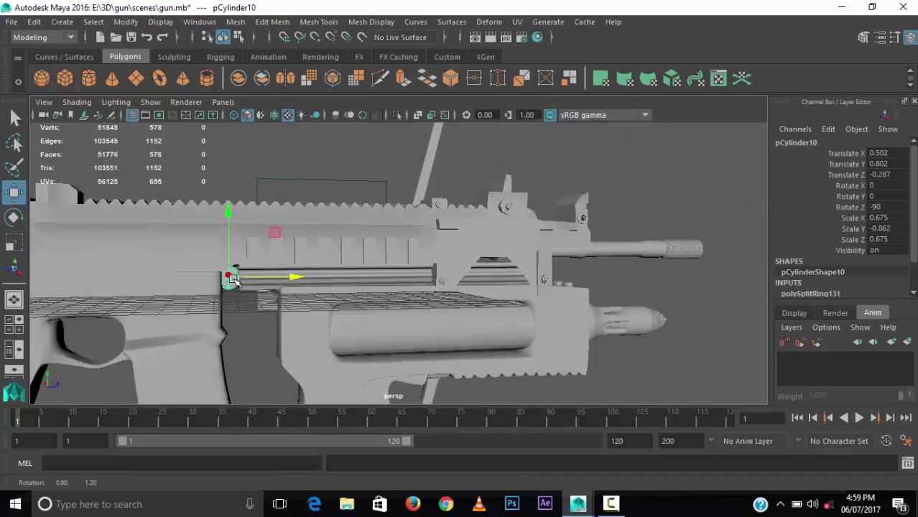
{"action": "scroll", "coordinate": [605, 292], "scroll_direction": "up", "scroll_amount": 3}
{"action": "left_click_drag", "start_coordinate": [605, 292], "coordinate": [574, 287], "text": "alt"}
{"action": "key", "text": "4"}
{"action": "key", "text": "5"}
{"action": "key", "text": "r"}
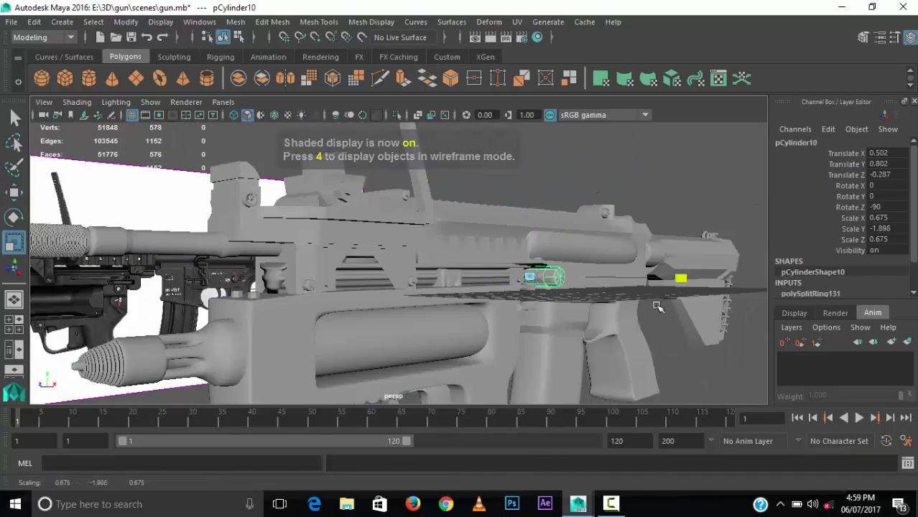
{"action": "left_click_drag", "start_coordinate": [675, 273], "coordinate": [718, 273]}
{"action": "left_click_drag", "start_coordinate": [647, 280], "coordinate": [496, 279], "text": "alt"}
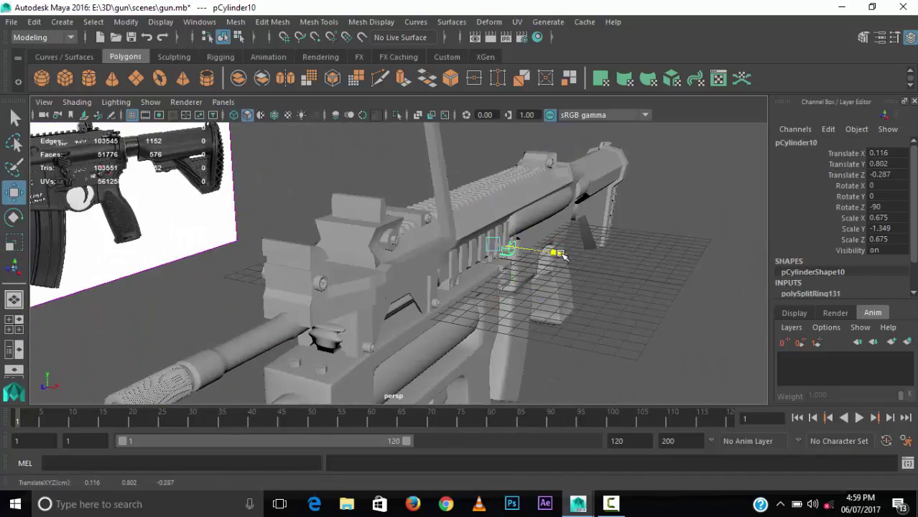
{"action": "key", "text": "w"}
Step: Move a duplicated pin onto the end of the rail
{"action": "scroll", "coordinate": [561, 255], "scroll_direction": "up", "scroll_amount": 3}
{"action": "left_click", "coordinate": [635, 251]}
{"action": "left_click_drag", "start_coordinate": [635, 251], "coordinate": [662, 298], "text": "alt"}
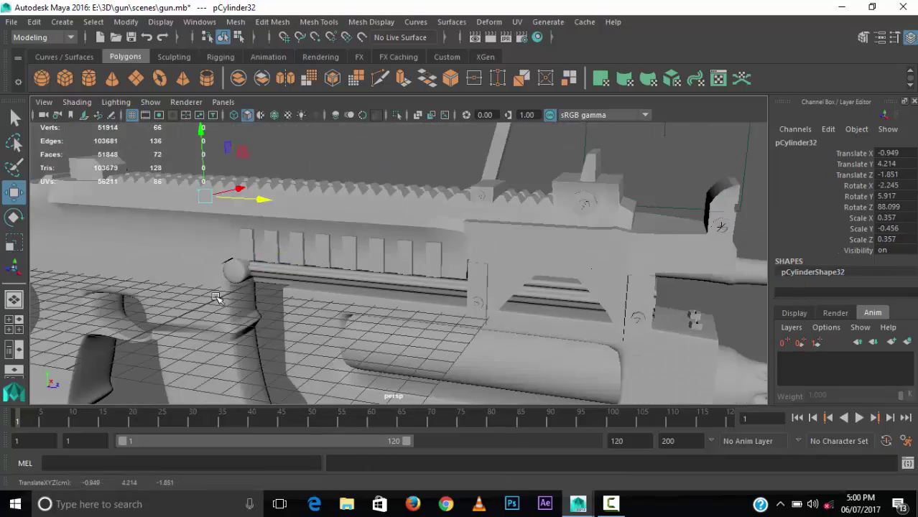
{"action": "middle_click_drag", "start_coordinate": [216, 297], "coordinate": [237, 271]}
{"action": "left_click_drag", "start_coordinate": [268, 301], "coordinate": [336, 273], "text": "alt"}
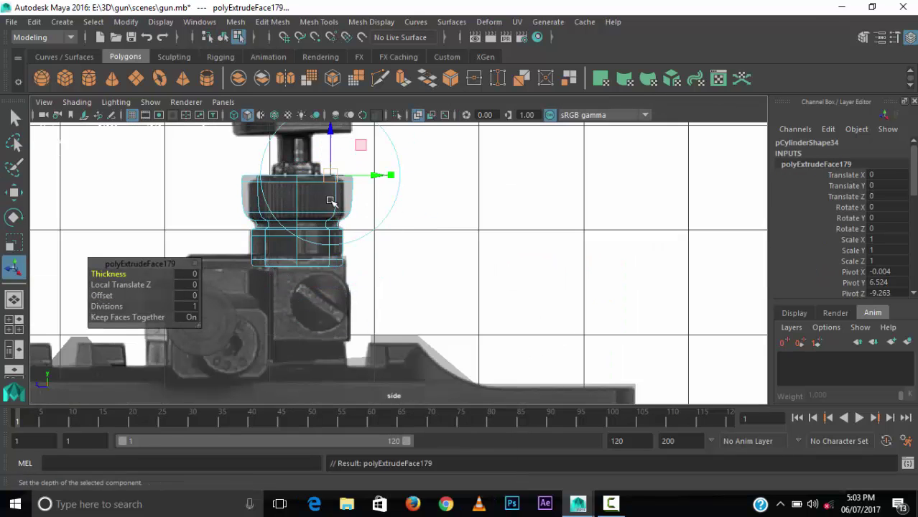
Step: Extrude the rear-sight knob faces in two stages to follow the side reference
{"action": "left_click_drag", "start_coordinate": [330, 201], "coordinate": [366, 170]}
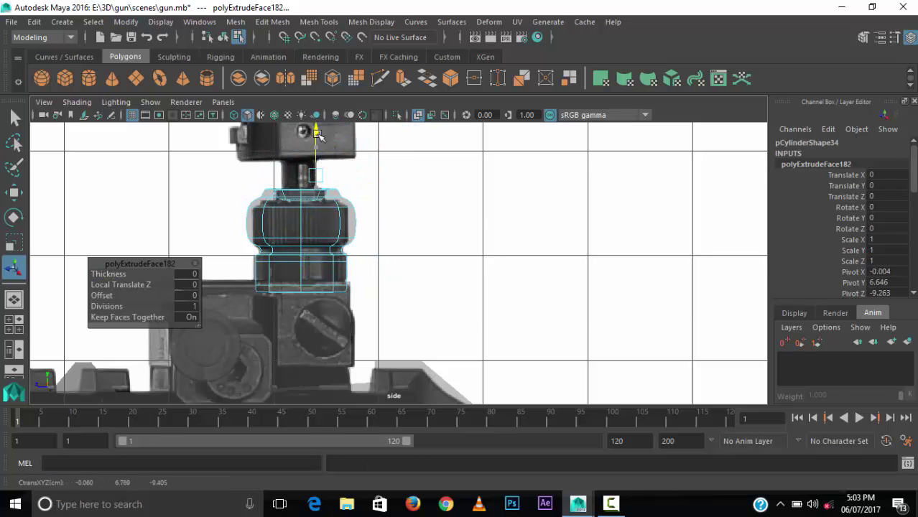
{"action": "left_click_drag", "start_coordinate": [317, 134], "coordinate": [321, 232]}
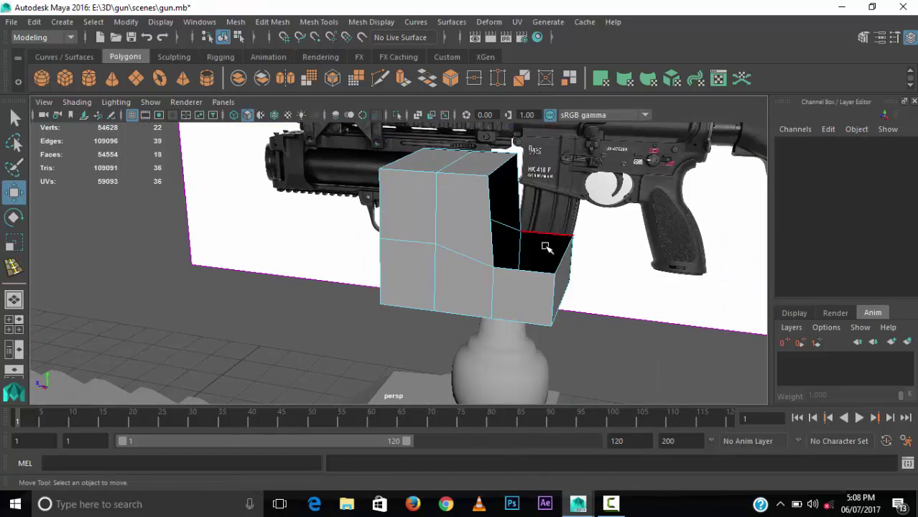
Step: Bridge the open edges of the sight block and move its top vertices in side view
{"action": "left_click", "coordinate": [308, 78]}
{"action": "key", "text": "F8"}
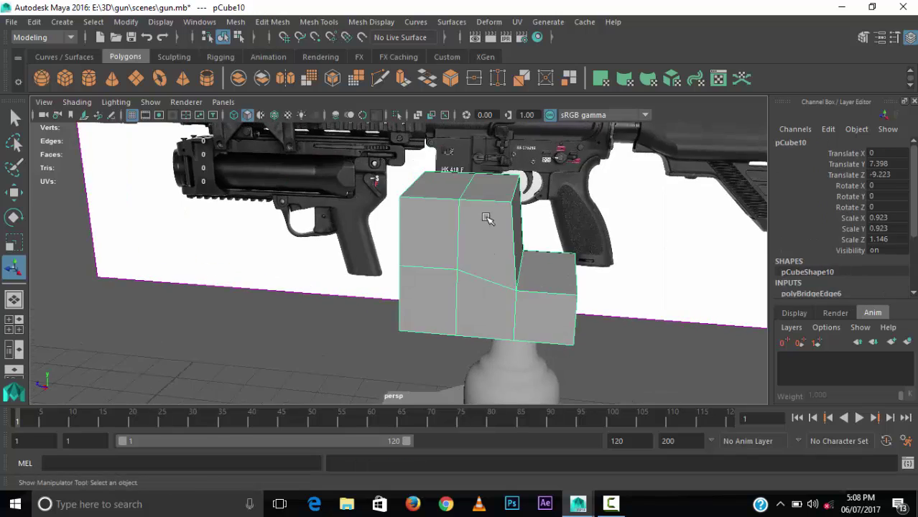
{"action": "key", "text": "space"}
{"action": "key", "text": "w"}
{"action": "left_click_drag", "start_coordinate": [226, 220], "coordinate": [239, 234]}
Step: Add two edge loops across the sight block and scale the block down
{"action": "key", "text": "space"}
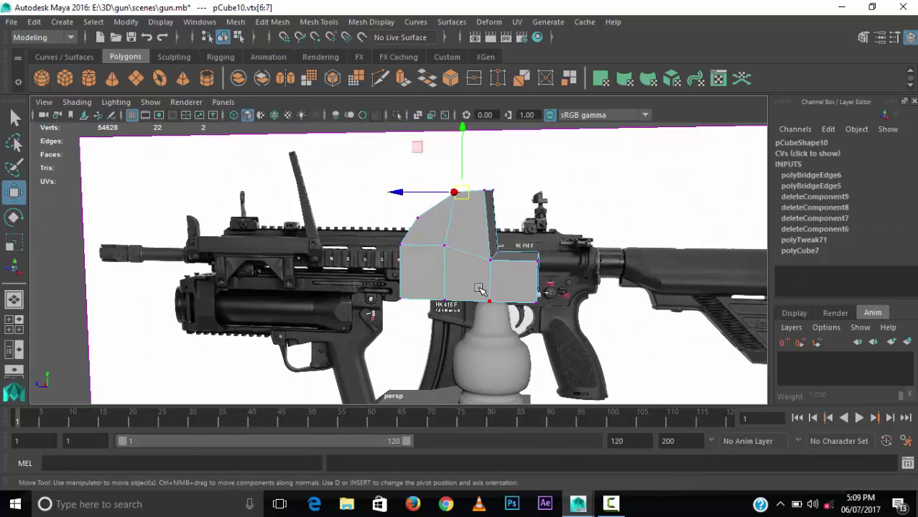
{"action": "right_click_drag", "start_coordinate": [374, 100], "coordinate": [352, 122], "text": "shift"}
{"action": "left_click", "coordinate": [496, 248]}
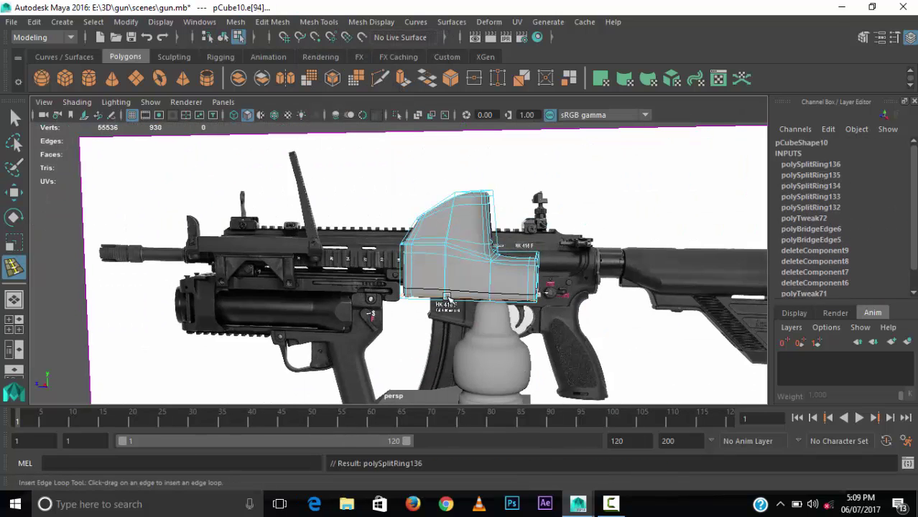
{"action": "left_click_drag", "start_coordinate": [447, 297], "coordinate": [471, 253], "text": "alt"}
{"action": "key", "text": "F8"}
{"action": "key", "text": "r"}
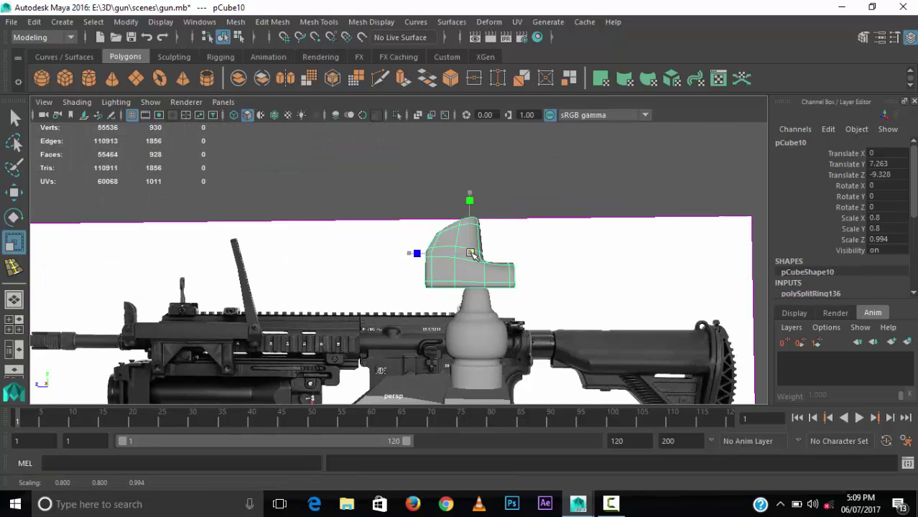
{"action": "mouse_move", "coordinate": [411, 265]}
{"action": "left_mouse_down", "text": "alt"}
{"action": "mouse_move", "coordinate": [359, 273]}
{"action": "mouse_move", "coordinate": [402, 288]}
{"action": "mouse_move", "coordinate": [332, 308]}
{"action": "left_mouse_up", "text": "alt"}
Step: Extrude a face of the sight block, then clear the selection and select the stock
{"action": "left_click", "coordinate": [420, 294]}
{"action": "key", "text": "ctrl+e"}
{"action": "key", "text": "w"}
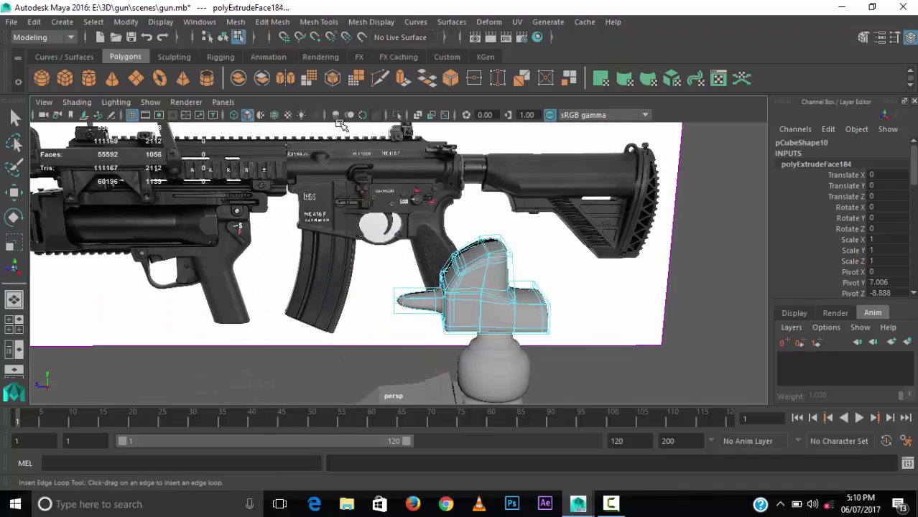
{"action": "double_click", "coordinate": [416, 321]}
{"action": "key", "text": "F11"}
{"action": "left_click", "coordinate": [400, 302]}
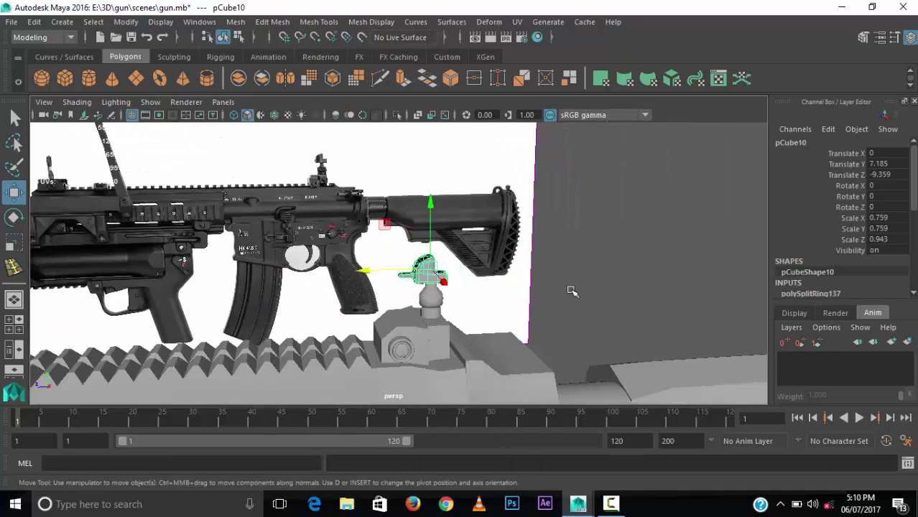
{"action": "mouse_move", "coordinate": [413, 316]}
{"action": "left_mouse_down", "text": "alt"}
{"action": "mouse_move", "coordinate": [418, 335]}
{"action": "mouse_move", "coordinate": [388, 190]}
{"action": "mouse_move", "coordinate": [431, 287]}
{"action": "left_mouse_up", "text": "alt"}
{"action": "left_click", "coordinate": [420, 338]}
{"action": "left_click", "coordinate": [338, 201]}
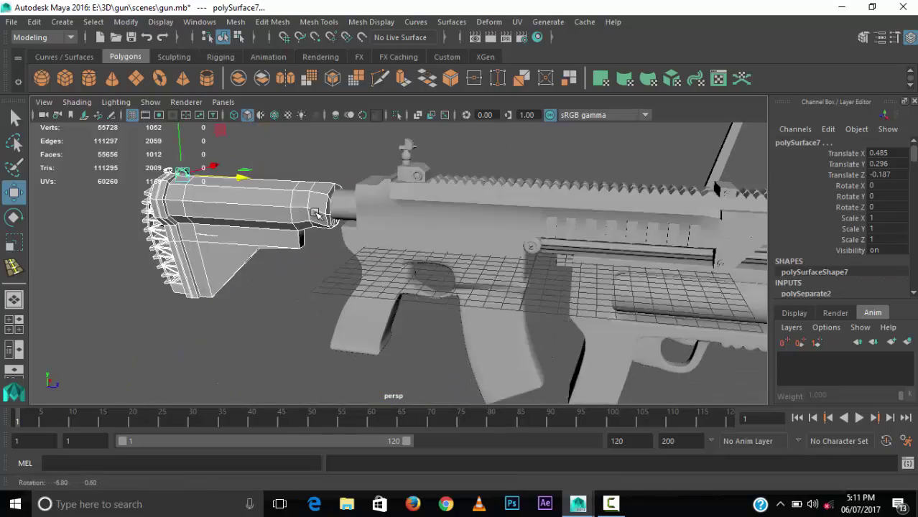
Step: Zoom into the trigger guard area and duplicate the selected lower receiver piece
{"action": "key", "text": "space"}
{"action": "key", "text": "space"}
{"action": "right_click_drag", "start_coordinate": [458, 330], "coordinate": [599, 195], "text": "alt"}
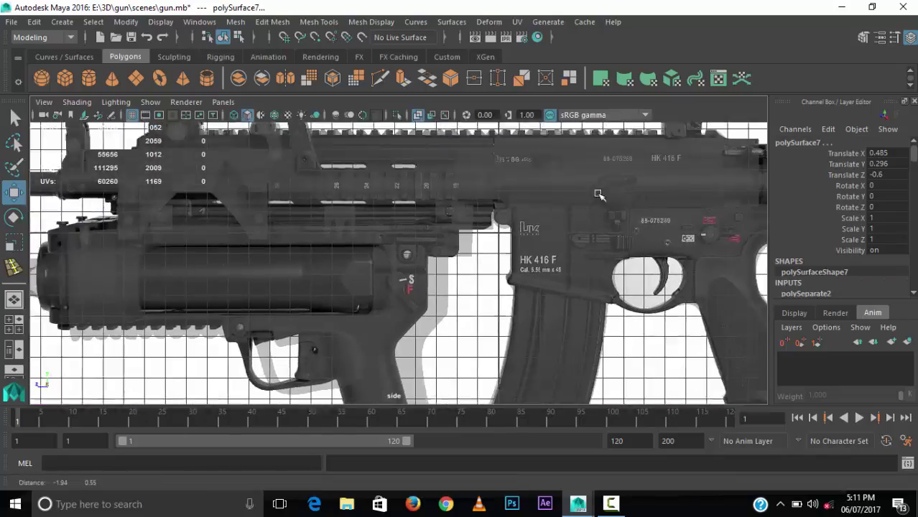
{"action": "key", "text": "space"}
{"action": "left_click", "coordinate": [434, 230]}
{"action": "key", "text": "space"}
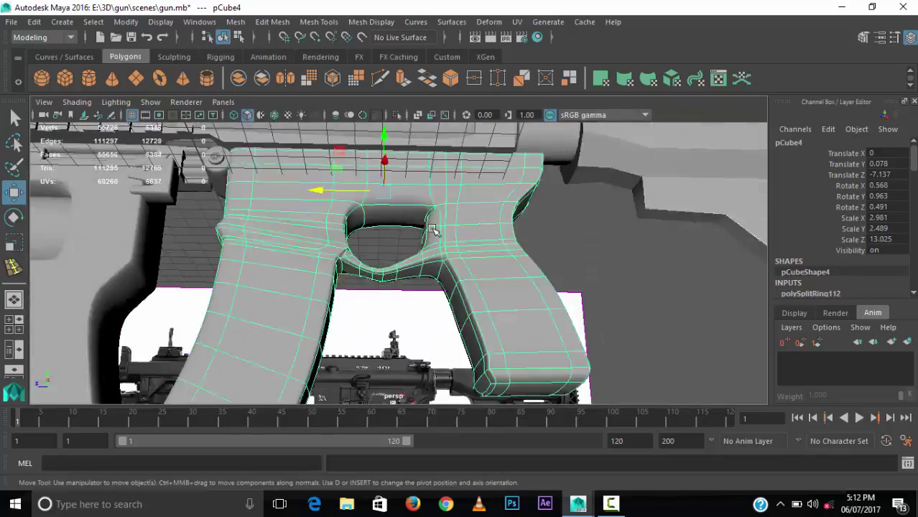
{"action": "left_click_drag", "start_coordinate": [435, 230], "coordinate": [492, 267], "text": "alt"}
{"action": "mouse_move", "coordinate": [492, 267]}
{"action": "right_mouse_down", "text": "alt"}
{"action": "mouse_move", "coordinate": [194, 256]}
{"action": "mouse_move", "coordinate": [242, 199]}
{"action": "right_mouse_up", "text": "alt"}
{"action": "key", "text": "ctrl+d"}
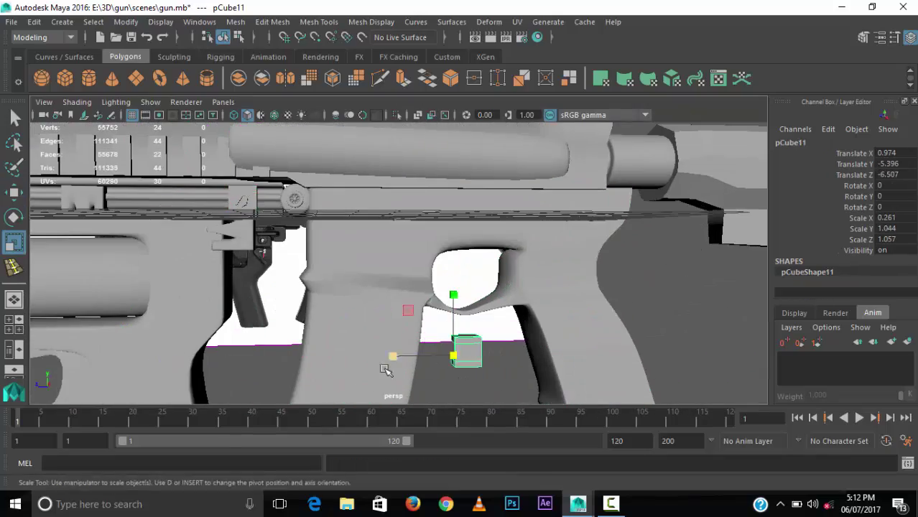
{"action": "left_click_drag", "start_coordinate": [386, 370], "coordinate": [431, 345], "text": "alt"}
{"action": "right_click_drag", "start_coordinate": [430, 345], "coordinate": [468, 365], "text": "alt"}
Step: Scale and position the new cube inside the trigger guard, lined up with the reference trigger
{"action": "left_click", "coordinate": [41, 78]}
{"action": "key", "text": "w"}
{"action": "right_click_drag", "start_coordinate": [431, 287], "coordinate": [502, 338], "text": "alt"}
{"action": "mouse_move", "coordinate": [518, 352]}
{"action": "left_mouse_down"}
{"action": "mouse_move", "coordinate": [541, 345]}
{"action": "mouse_move", "coordinate": [531, 268]}
{"action": "left_mouse_up"}
{"action": "key", "text": "r"}
{"action": "right_click_drag", "start_coordinate": [531, 267], "coordinate": [522, 267], "text": "alt"}
{"action": "left_click_drag", "start_coordinate": [523, 266], "coordinate": [537, 322], "text": "alt"}
{"action": "right_click_drag", "start_coordinate": [537, 322], "coordinate": [632, 224], "text": "alt"}
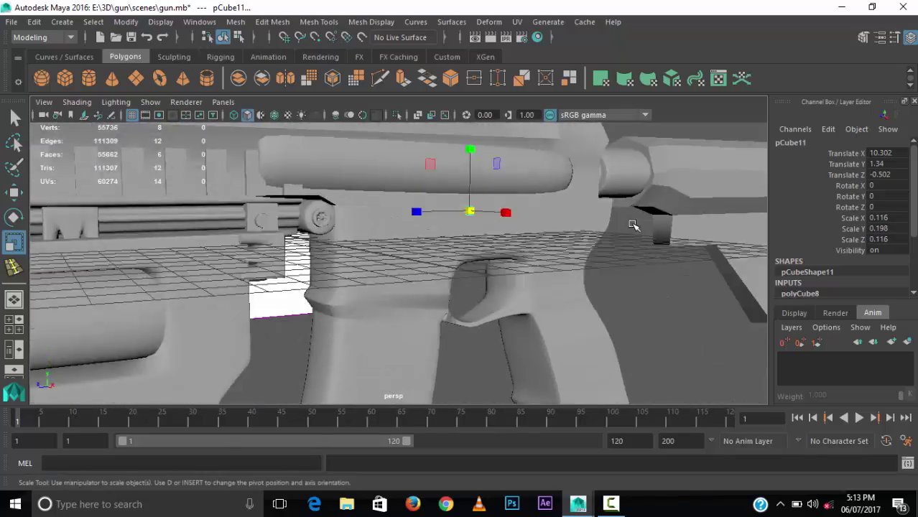
{"action": "left_click_drag", "start_coordinate": [470, 211], "coordinate": [517, 179]}
{"action": "key", "text": "w"}
{"action": "scroll", "coordinate": [635, 267], "scroll_direction": "up", "scroll_amount": 3}
{"action": "left_click_drag", "start_coordinate": [395, 246], "coordinate": [328, 249]}
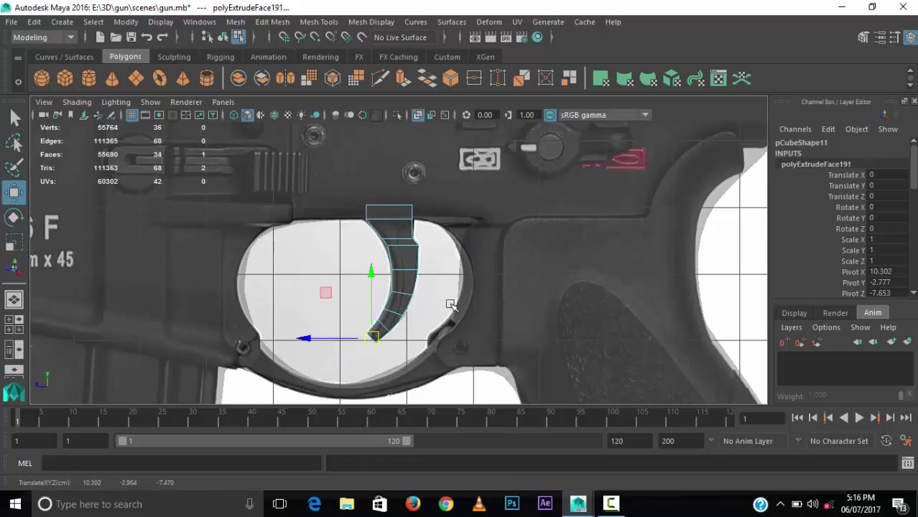
Step: Bend the trigger extrusion along the reference curve and add an edge loop
{"action": "mouse_move", "coordinate": [451, 304]}
{"action": "left_mouse_down", "text": "alt"}
{"action": "mouse_move", "coordinate": [495, 316]}
{"action": "mouse_move", "coordinate": [462, 321]}
{"action": "left_mouse_up", "text": "alt"}
{"action": "left_click", "coordinate": [272, 21]}
{"action": "left_click", "coordinate": [525, 273]}
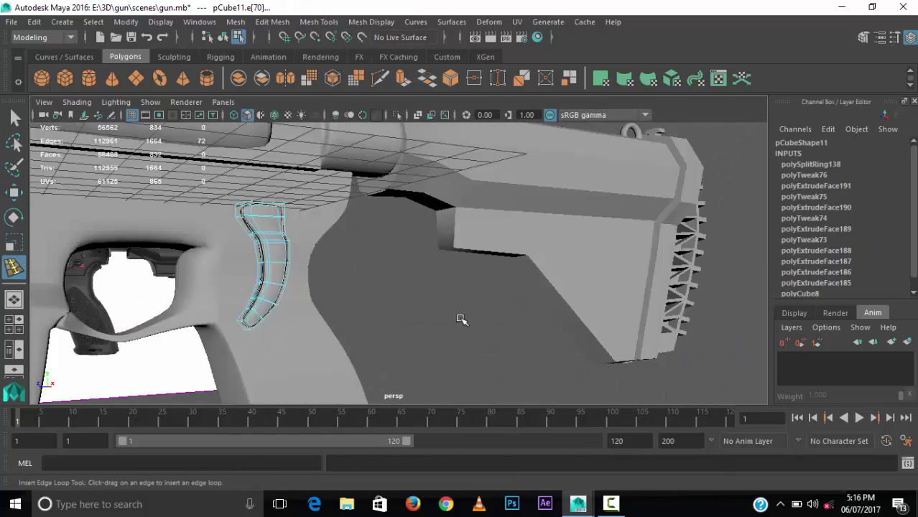
{"action": "scroll", "coordinate": [461, 320], "scroll_direction": "down", "scroll_amount": 3}
Step: Center the whole trigger sideways within the guard, checking it in the four-view layout
{"action": "key", "text": "F8"}
{"action": "key", "text": "w"}
{"action": "key", "text": "space"}
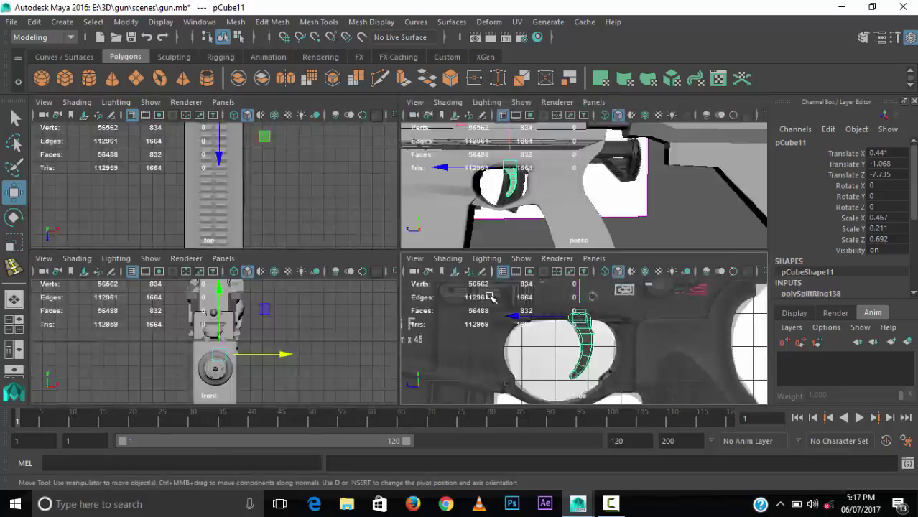
{"action": "key", "text": "space"}
{"action": "mouse_move", "coordinate": [287, 232]}
{"action": "left_mouse_down", "text": "alt"}
{"action": "mouse_move", "coordinate": [465, 199]}
{"action": "mouse_move", "coordinate": [378, 225]}
{"action": "left_mouse_up", "text": "alt"}
{"action": "mouse_move", "coordinate": [475, 196]}
{"action": "left_mouse_down"}
{"action": "mouse_move", "coordinate": [491, 207]}
{"action": "mouse_move", "coordinate": [489, 263]}
{"action": "left_mouse_up"}
{"action": "scroll", "coordinate": [488, 215], "scroll_direction": "down", "scroll_amount": 5}
{"action": "left_click", "coordinate": [489, 215]}
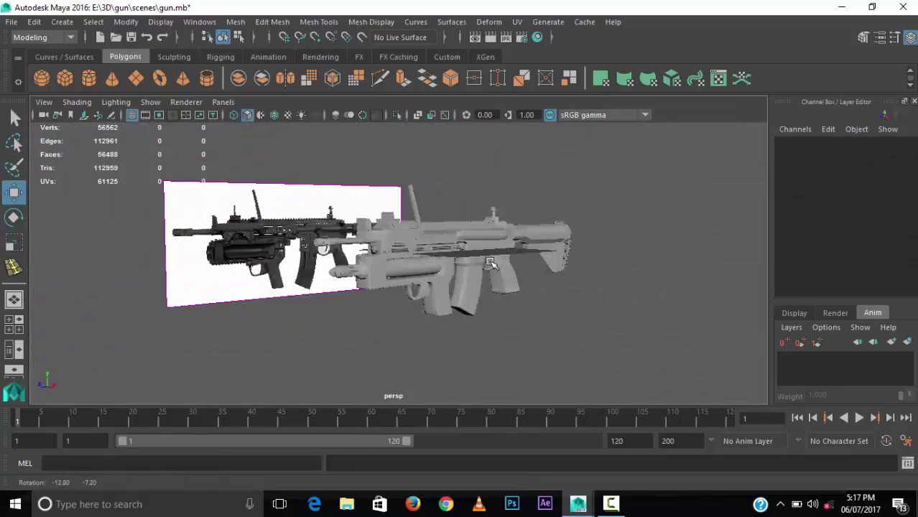
Step: Move the reference image plane to Translate X -323.443, clear of the model
{"action": "left_click", "coordinate": [317, 237]}
{"action": "left_click_drag", "start_coordinate": [316, 237], "coordinate": [337, 240], "text": "alt"}
{"action": "scroll", "coordinate": [424, 230], "scroll_direction": "down", "scroll_amount": 3}
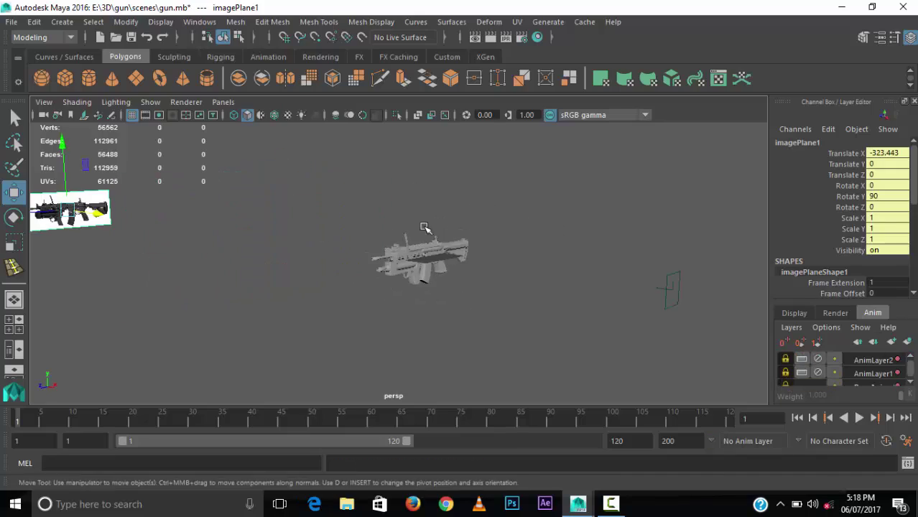
{"action": "scroll", "coordinate": [476, 313], "scroll_direction": "up", "scroll_amount": 4}
{"action": "scroll", "coordinate": [476, 314], "scroll_direction": "down", "scroll_amount": 2}
Step: Select all the gun parts, then a cylinder on top of the gun
{"action": "left_click_drag", "start_coordinate": [237, 144], "coordinate": [665, 357]}
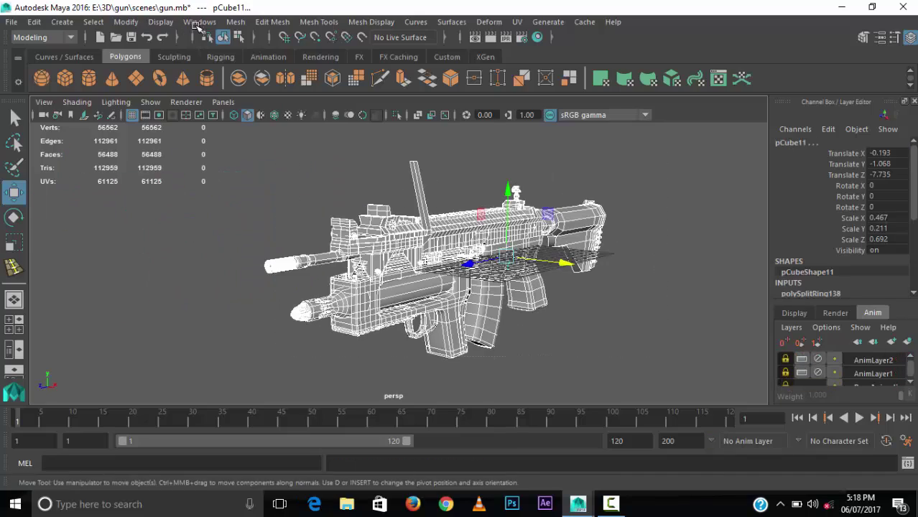
{"action": "scroll", "coordinate": [564, 283], "scroll_direction": "up", "scroll_amount": 3}
{"action": "left_click", "coordinate": [424, 221]}
{"action": "scroll", "coordinate": [424, 220], "scroll_direction": "down", "scroll_amount": 3}
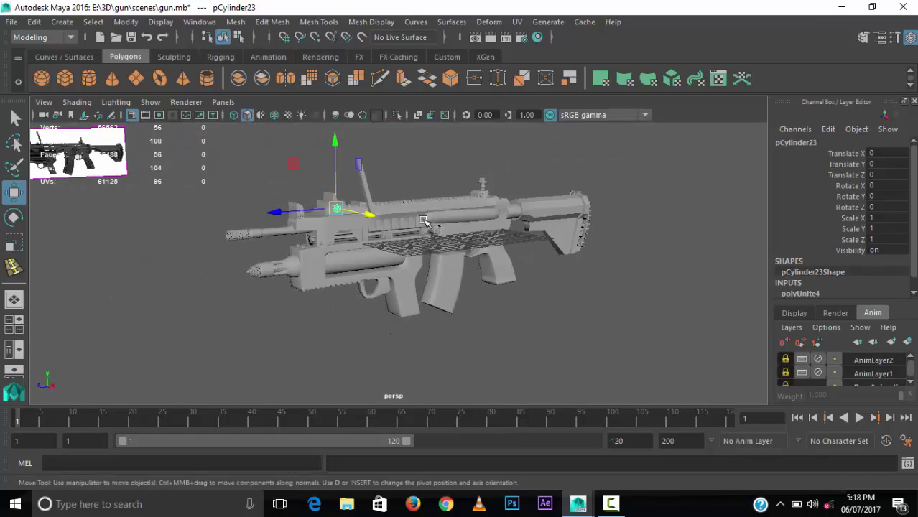